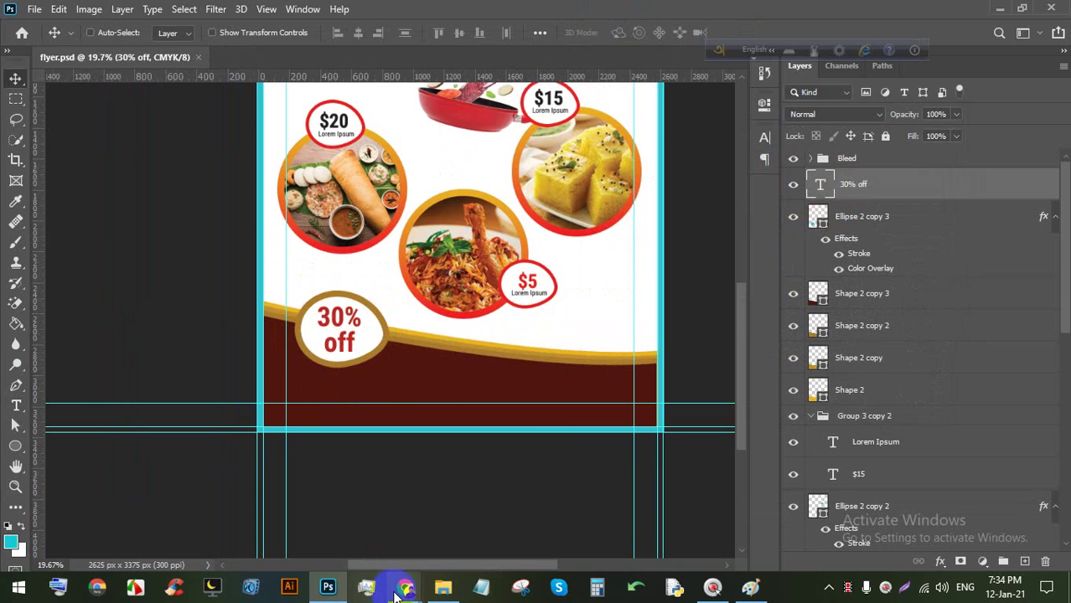
# Switch from Photoshop to the Google Meet call window using the Chrome taskbar preview.
pyautogui.moveTo(406, 586)
pyautogui.click(335, 503)
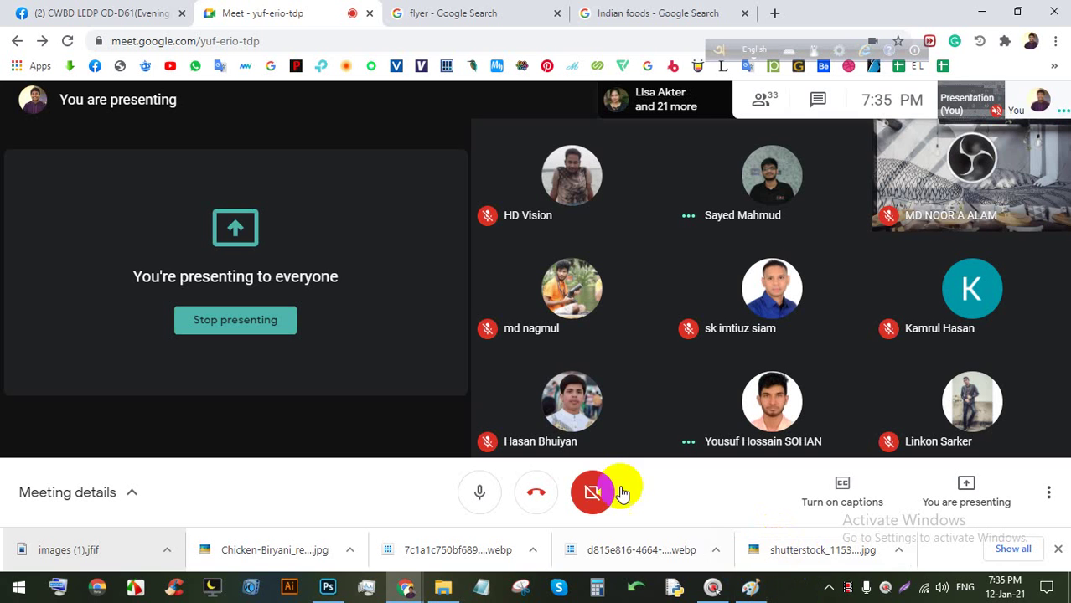
# Glance at flyer.psd in Photoshop, then close Chrome's downloads bar in the Meet window.
pyautogui.click(324, 586)
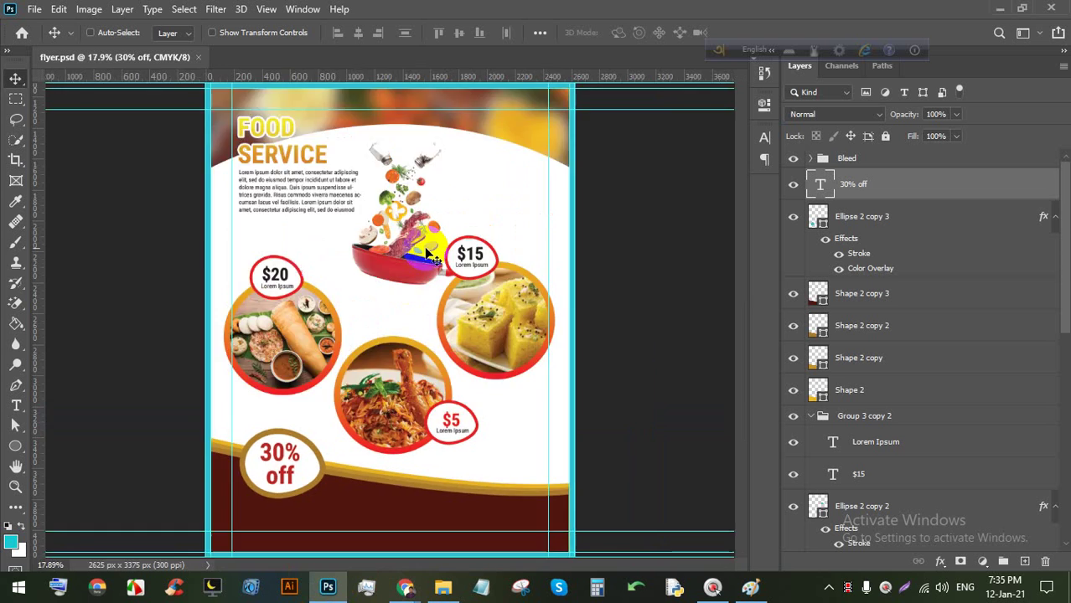
pyautogui.scroll(1, 384, 408)
pyautogui.press('space')
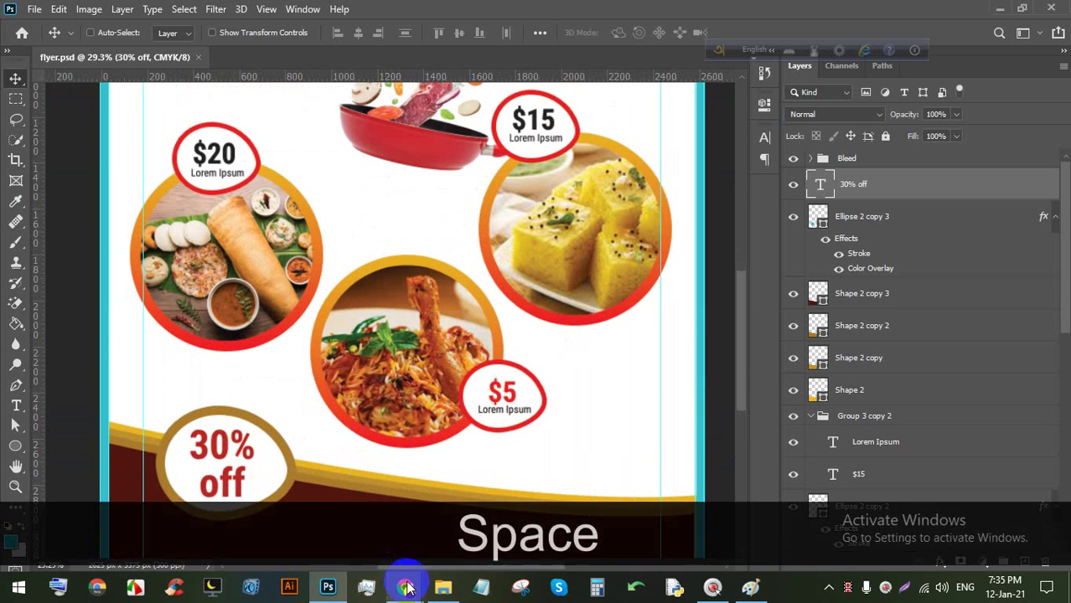
pyautogui.click(405, 587)
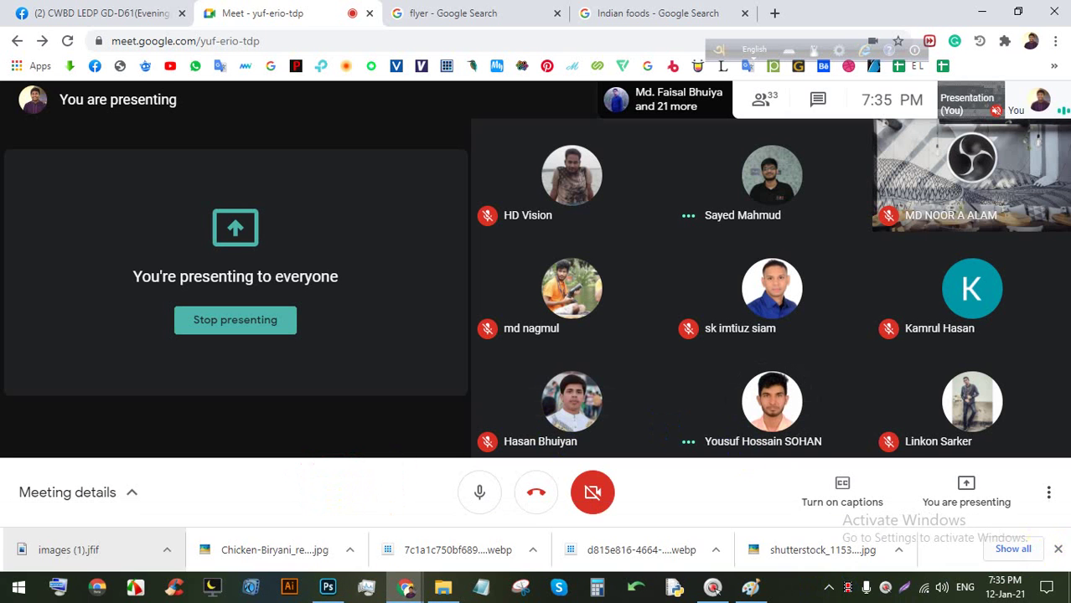
pyautogui.click(1056, 551)
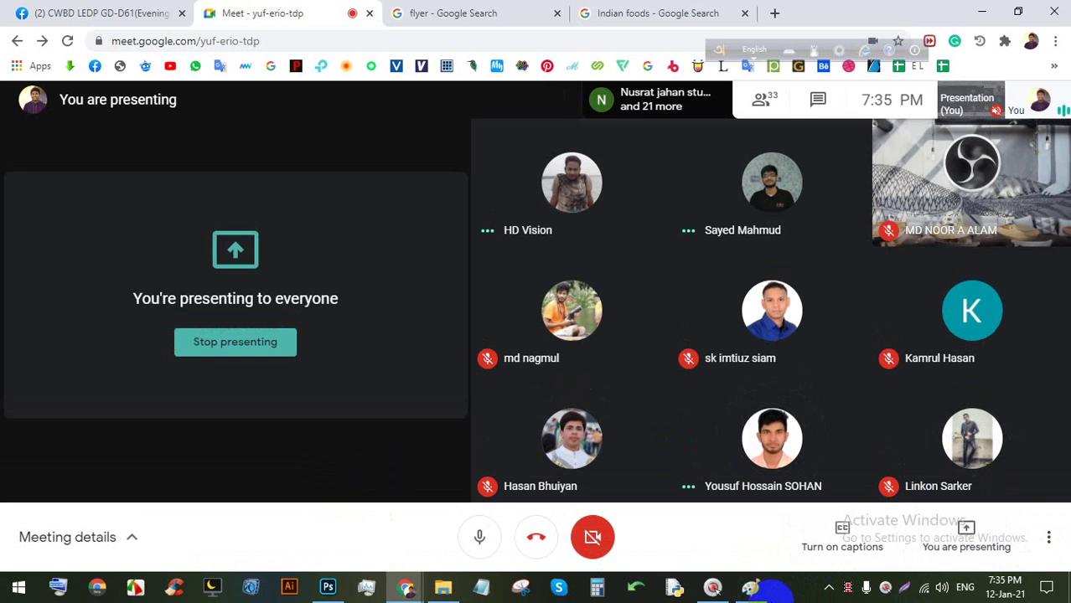
# Back in Photoshop, pan the flyer to bring its lower maroon band into view.
pyautogui.moveTo(772, 596)
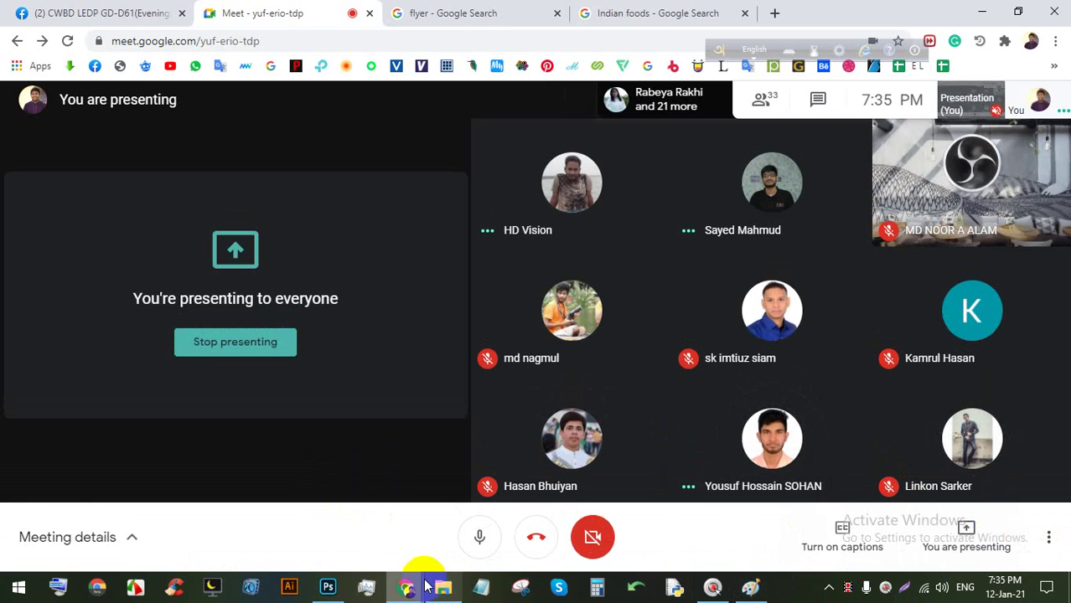
pyautogui.click(327, 587)
pyautogui.scroll(-3, 377, 503)
pyautogui.scroll(3, 377, 528)
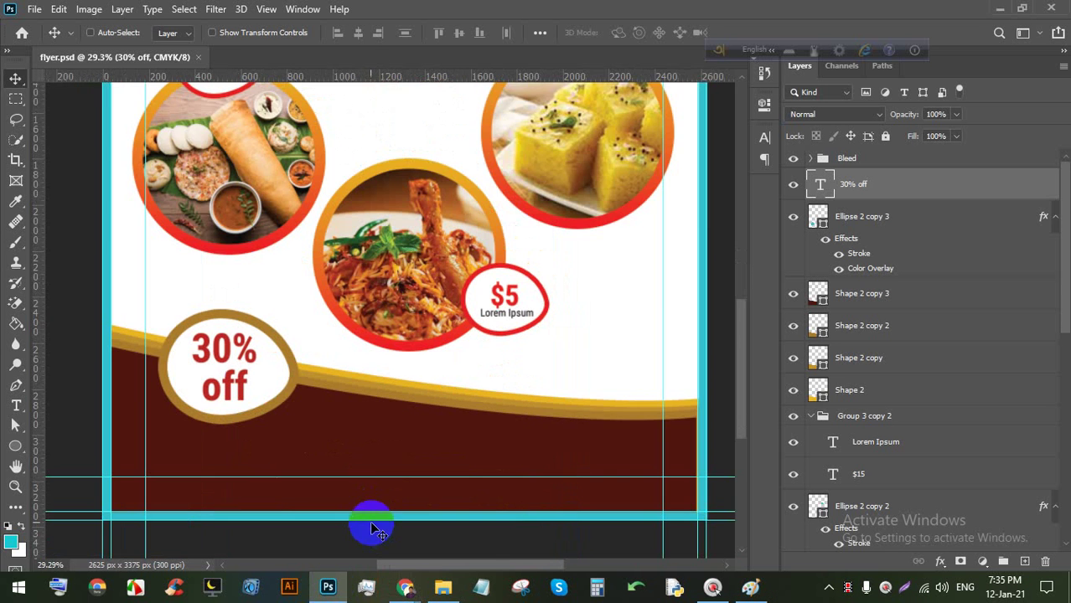
pyautogui.scroll(2, 374, 529)
pyautogui.press('space')
pyautogui.moveTo(336, 447); pyautogui.dragTo(374, 416)
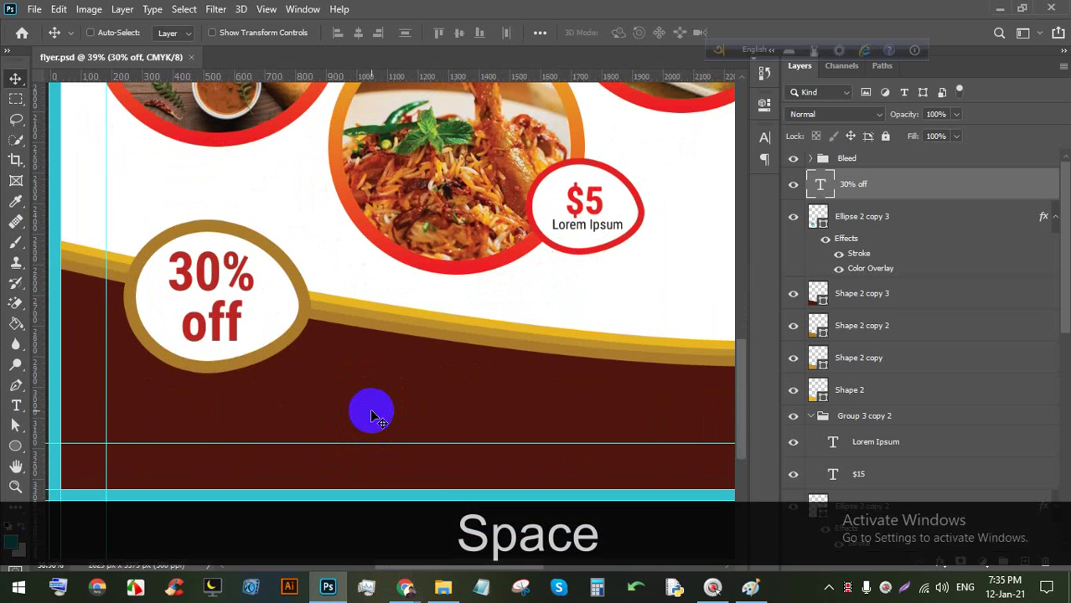
# Return to the Meet call and stop presenting.
pyautogui.moveTo(409, 583)
pyautogui.click(367, 518)
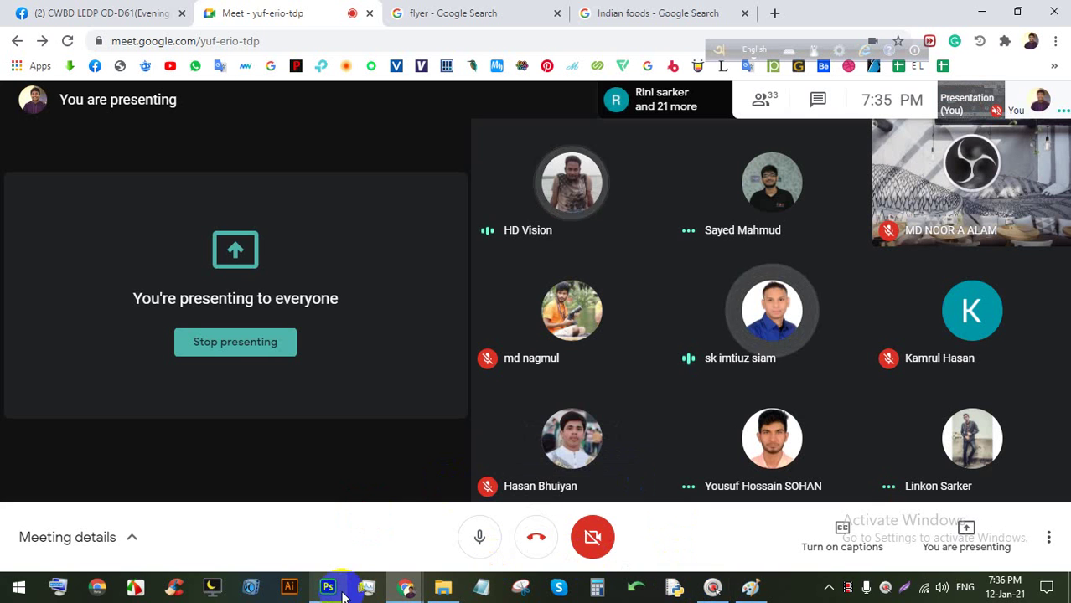
pyautogui.moveTo(329, 584)
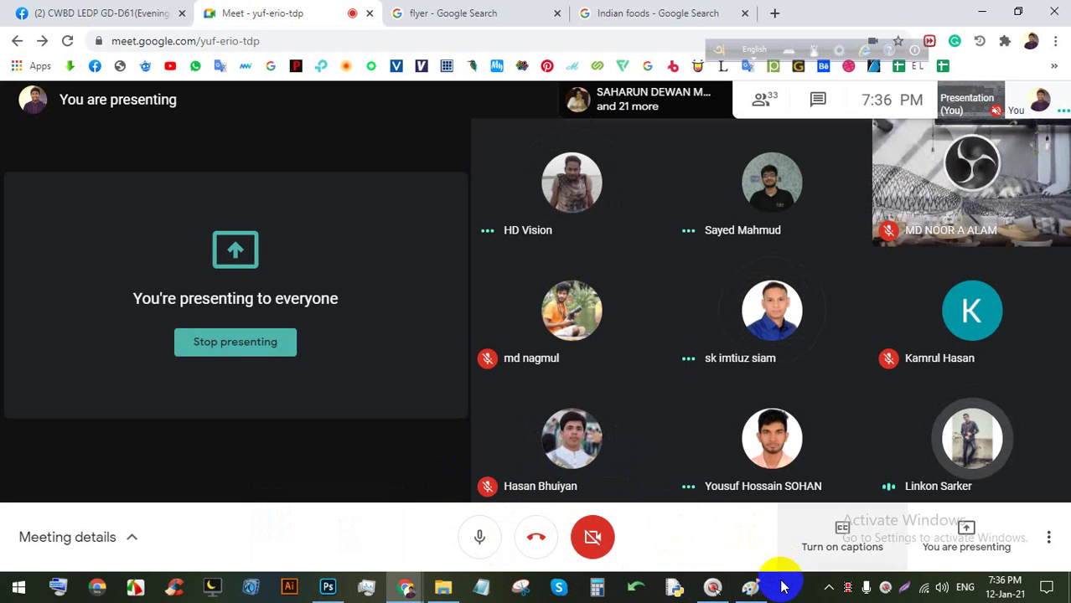
pyautogui.click(268, 340)
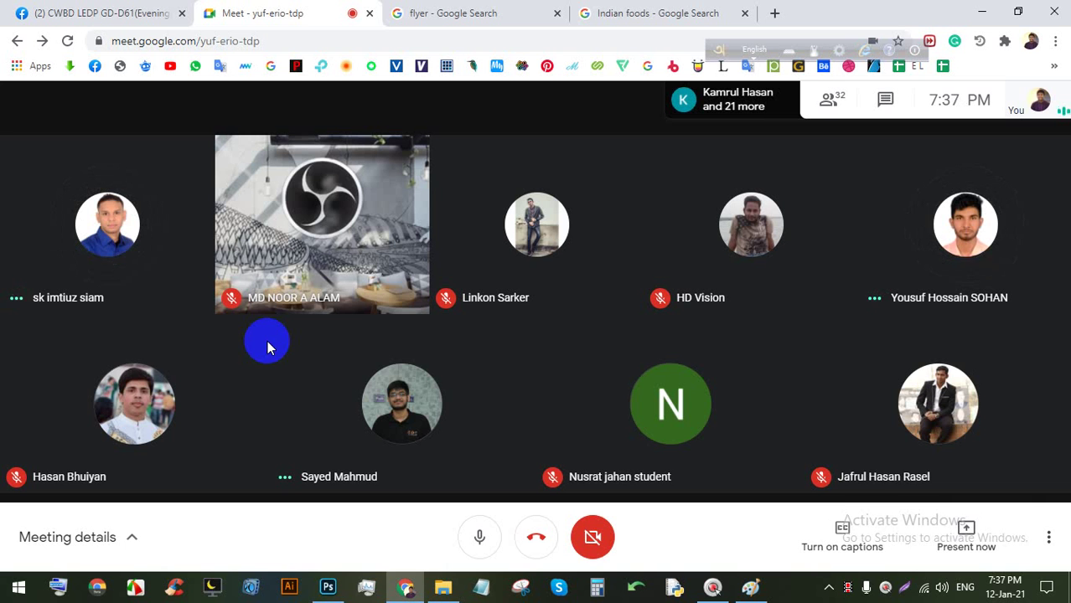
# Present the entire screen in Meet again and hide the sharing notice.
pyautogui.click(968, 534)
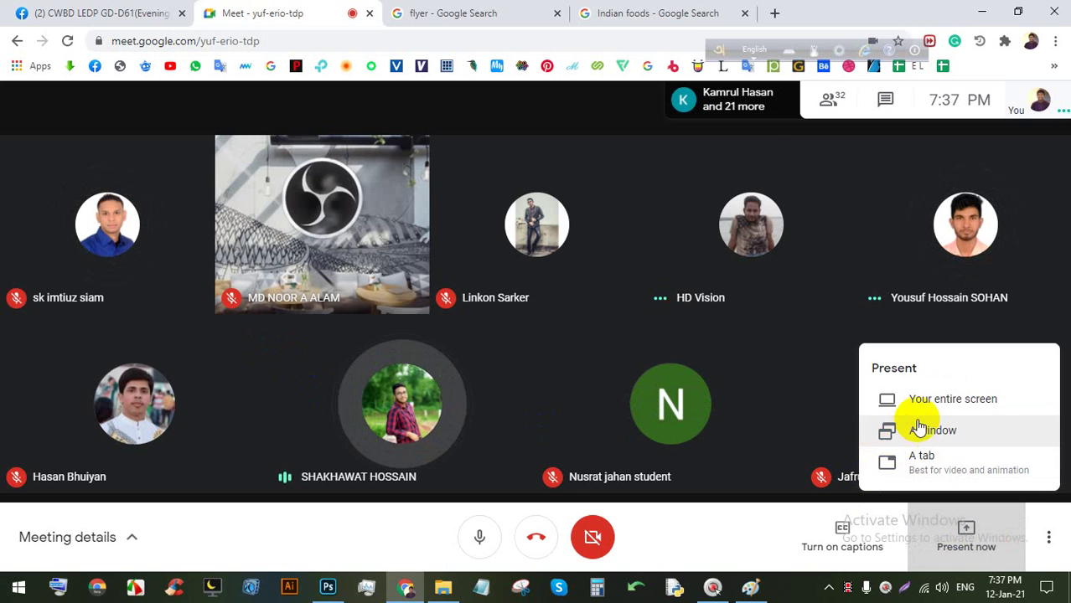
pyautogui.click(939, 397)
pyautogui.click(499, 239)
pyautogui.click(680, 379)
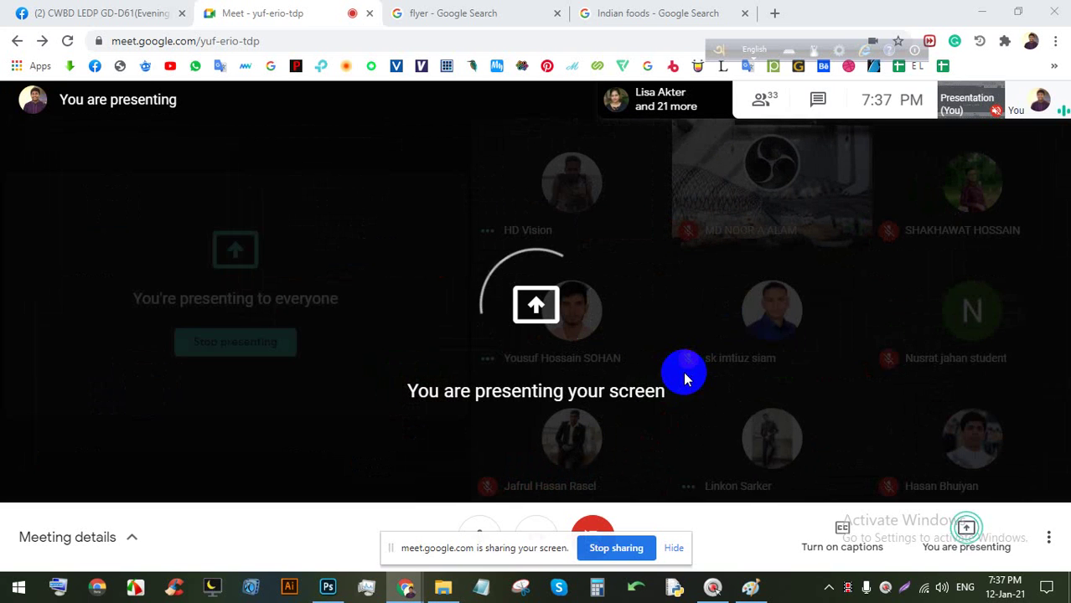
pyautogui.click(675, 548)
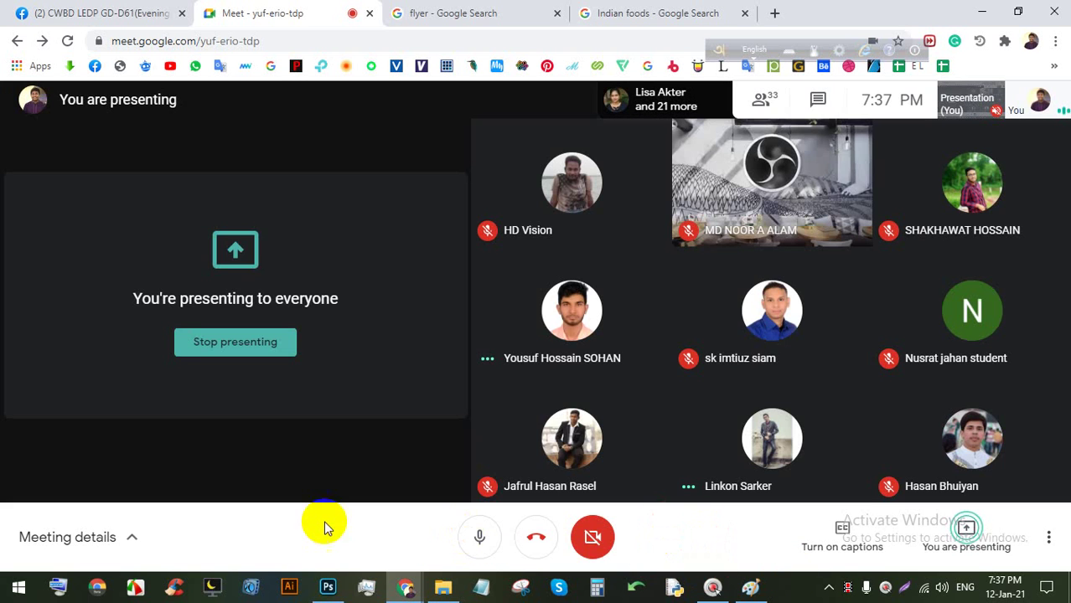
# Save the flyer in Photoshop, then go back to the Meet call.
pyautogui.click(327, 586)
pyautogui.scroll(-2, 339, 358)
pyautogui.scroll(2, 286, 347)
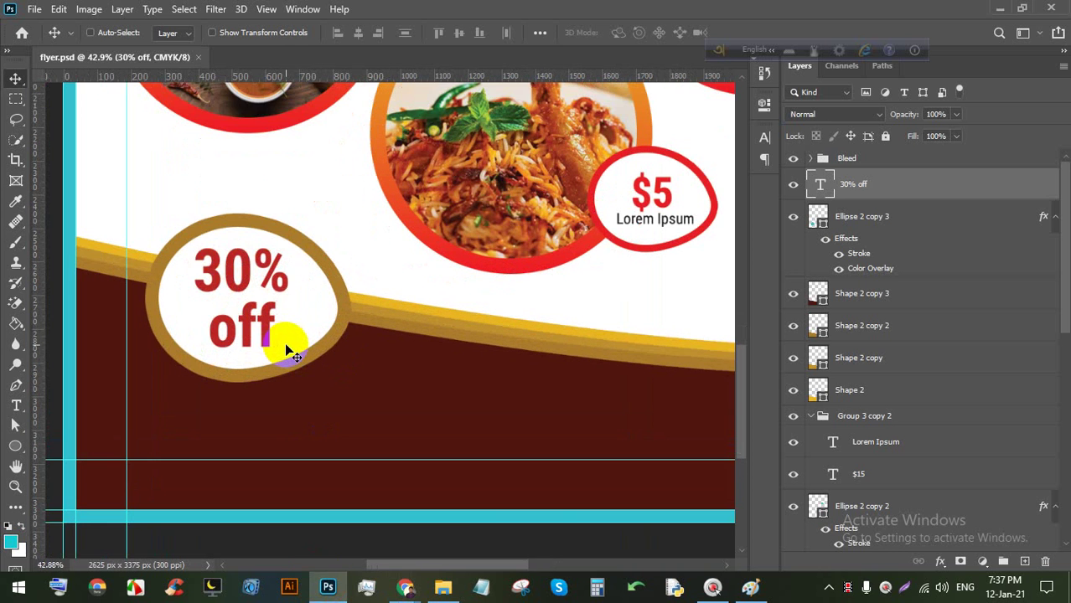
pyautogui.hotkey('ctrl', 's')
pyautogui.hotkey('ctrl', 's')
pyautogui.hotkey('ctrl', 's')
pyautogui.moveTo(404, 585)
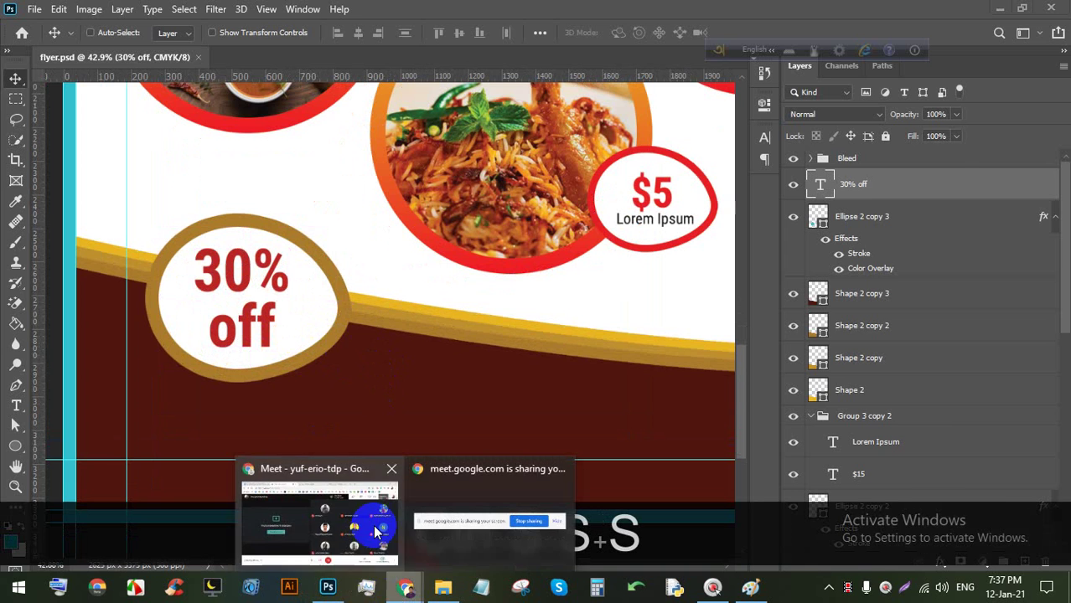
pyautogui.click(376, 528)
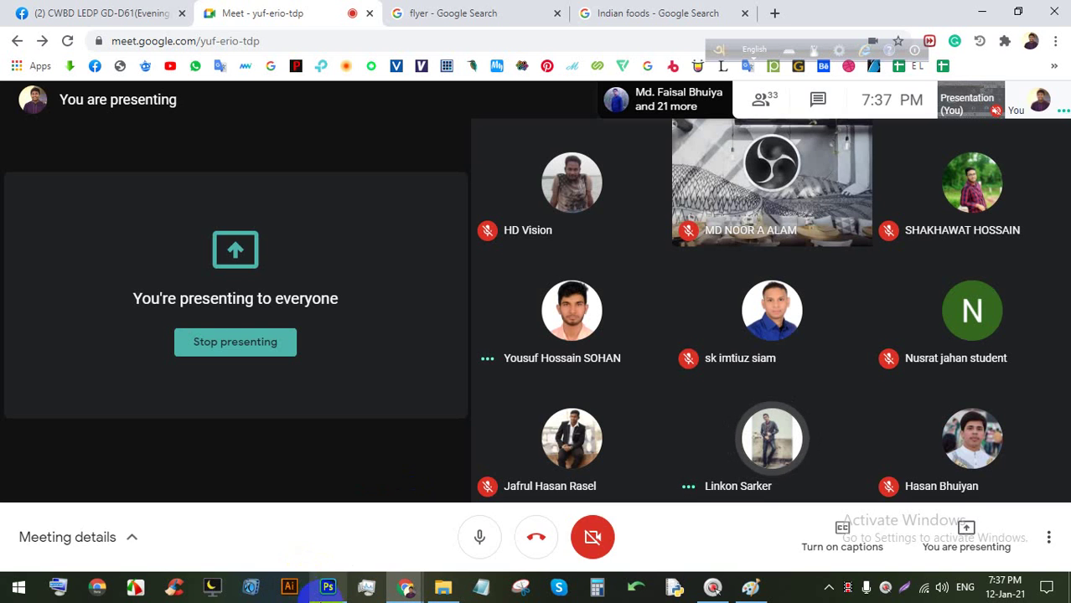
pyautogui.click(326, 585)
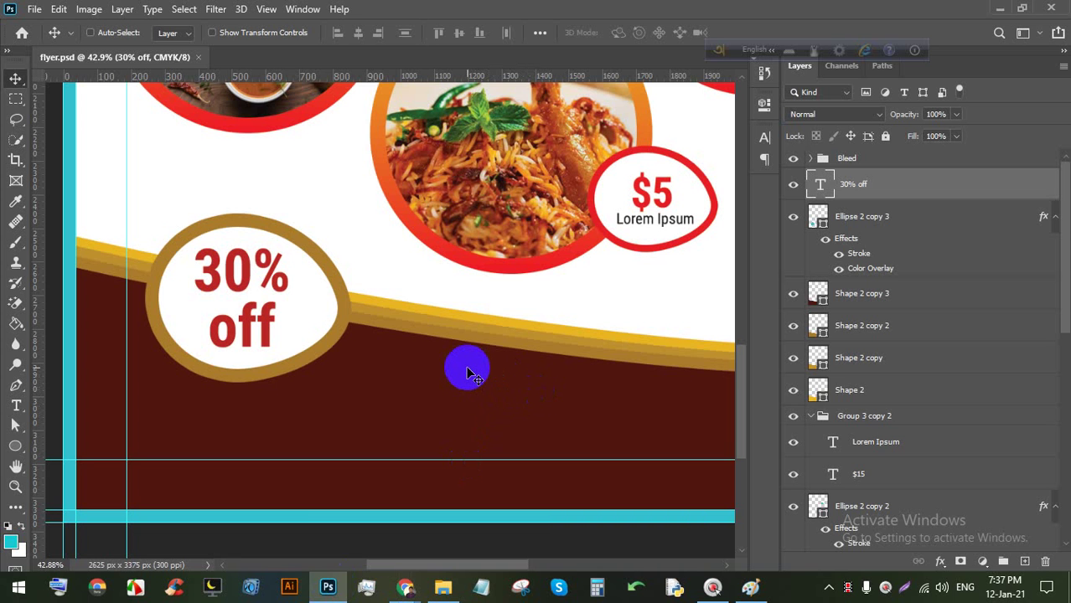
pyautogui.moveTo(406, 584)
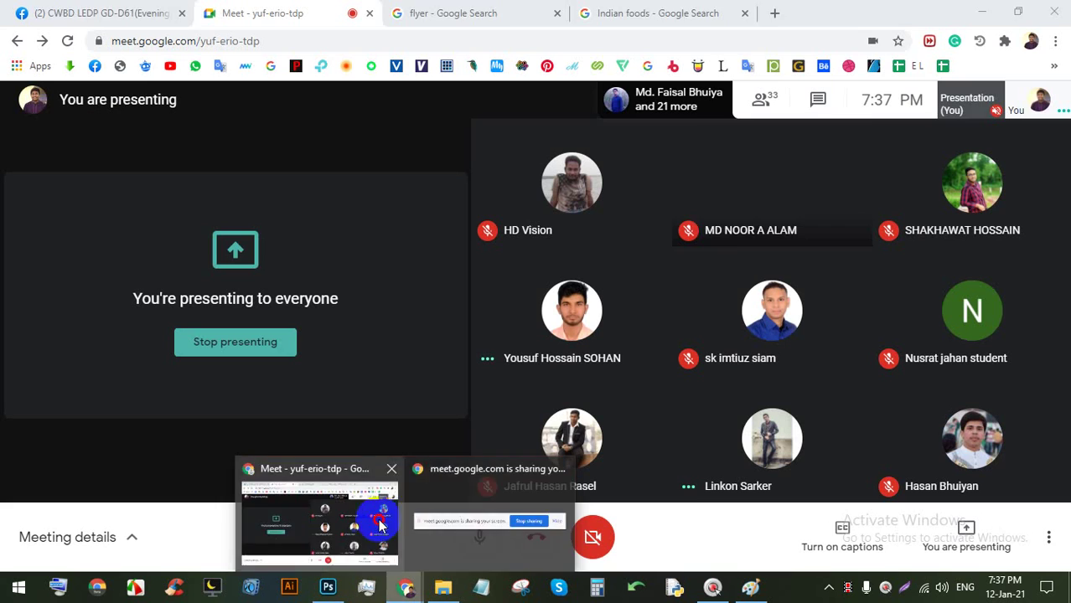
pyautogui.click(375, 519)
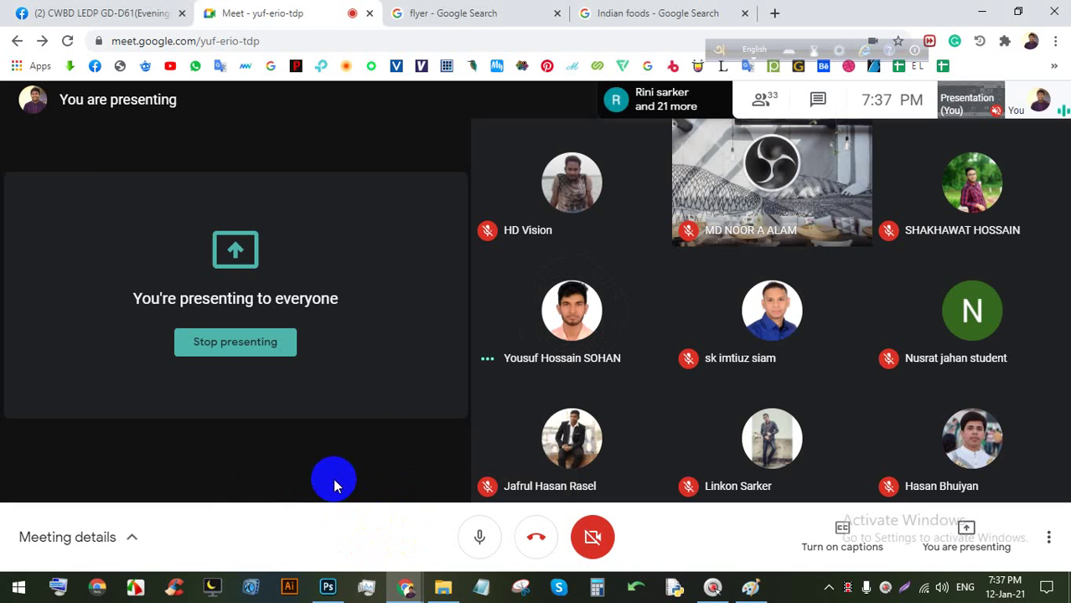
pyautogui.moveTo(742, 592)
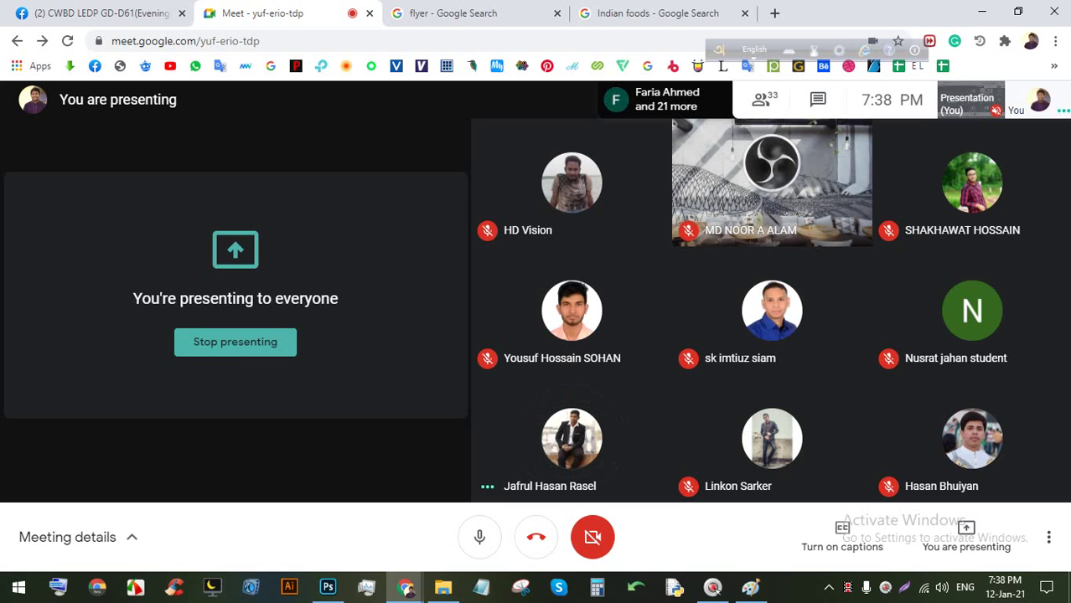
# Save the flyer with Ctrl+S and return to the Meet call.
pyautogui.click(327, 586)
pyautogui.scroll(-3, 344, 386)
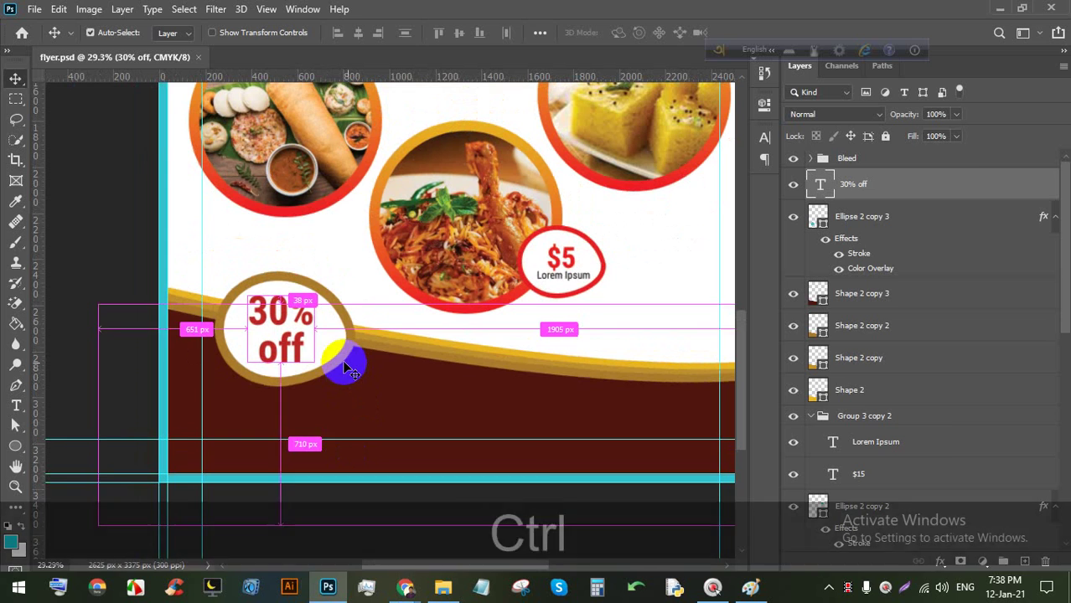
pyautogui.hotkey('ctrl', 's')
pyautogui.hotkey('ctrl', 's')
pyautogui.hotkey('ctrl', 's')
pyautogui.click(406, 589)
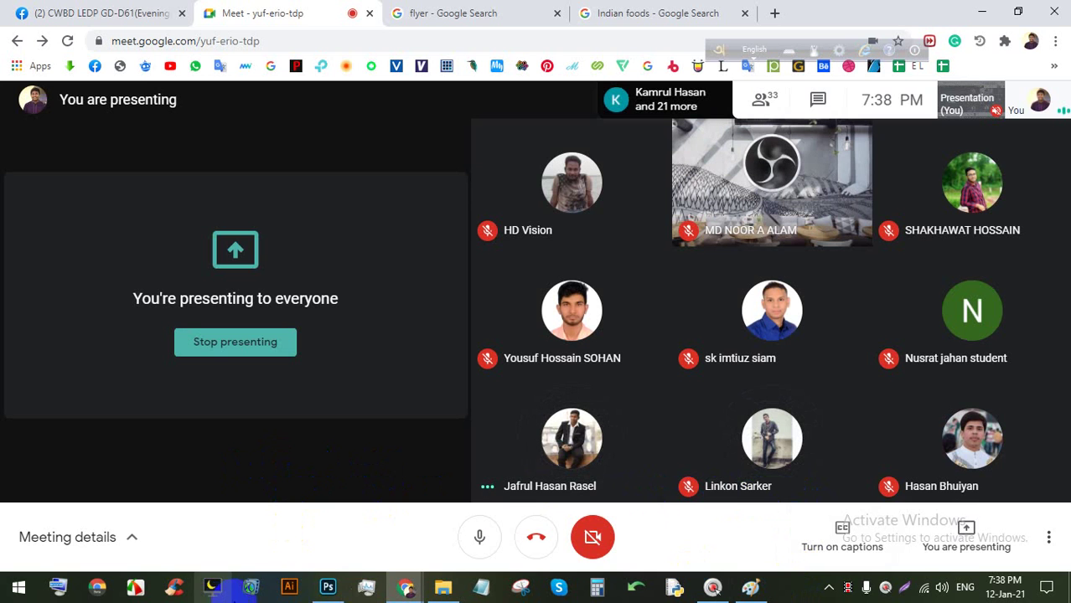
# Back in Photoshop, zoom onto the maroon band and select the Type tool.
pyautogui.click(326, 588)
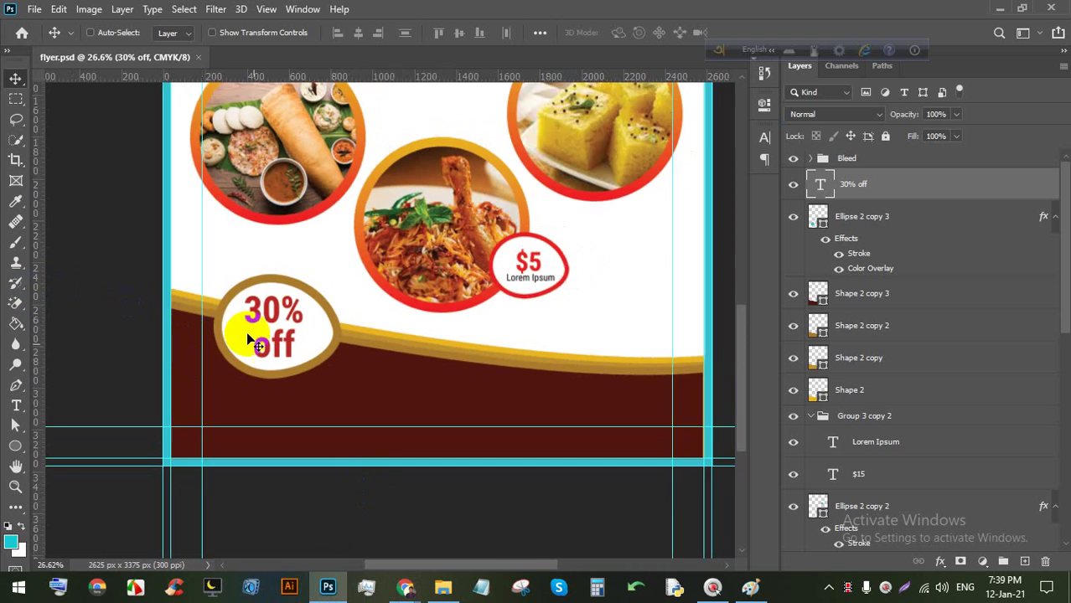
pyautogui.scroll(4, 248, 334)
pyautogui.press('space')
pyautogui.click(16, 405)
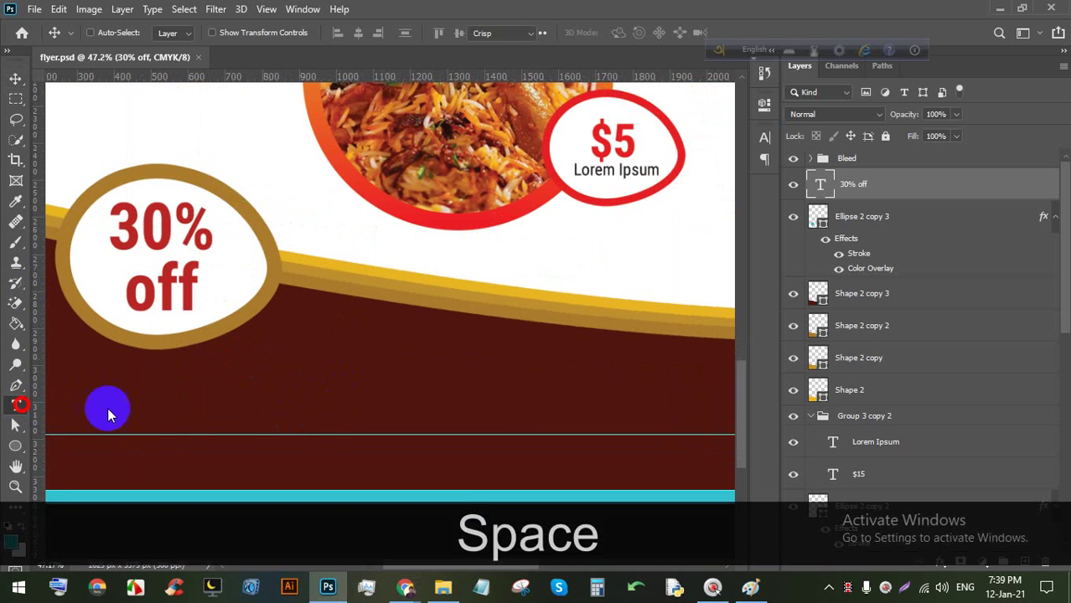
pyautogui.scroll(3, 277, 360)
# Create a text box on the maroon band and set its text colour to white.
pyautogui.click(280, 341)
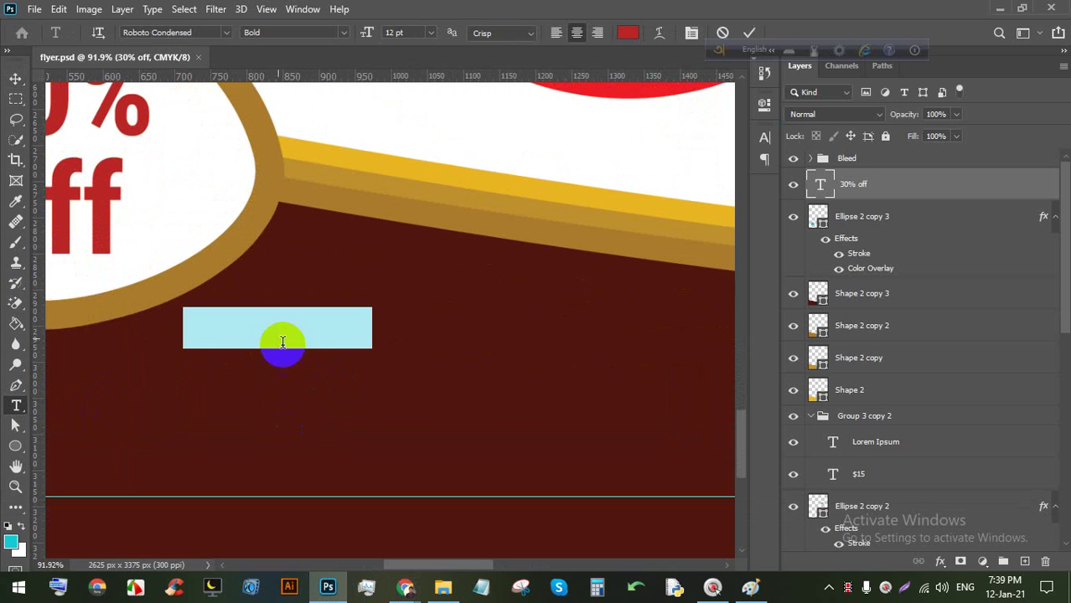
pyautogui.moveTo(280, 342); pyautogui.dragTo(337, 332)
pyautogui.tripleClick(352, 312)
pyautogui.click(628, 32)
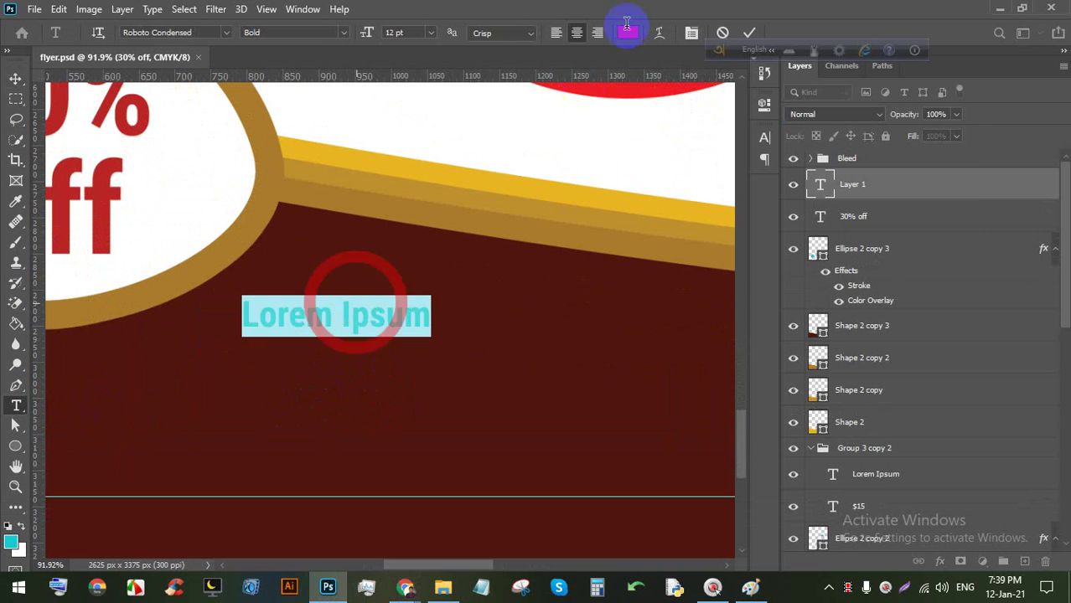
pyautogui.click(558, 158)
pyautogui.click(884, 145)
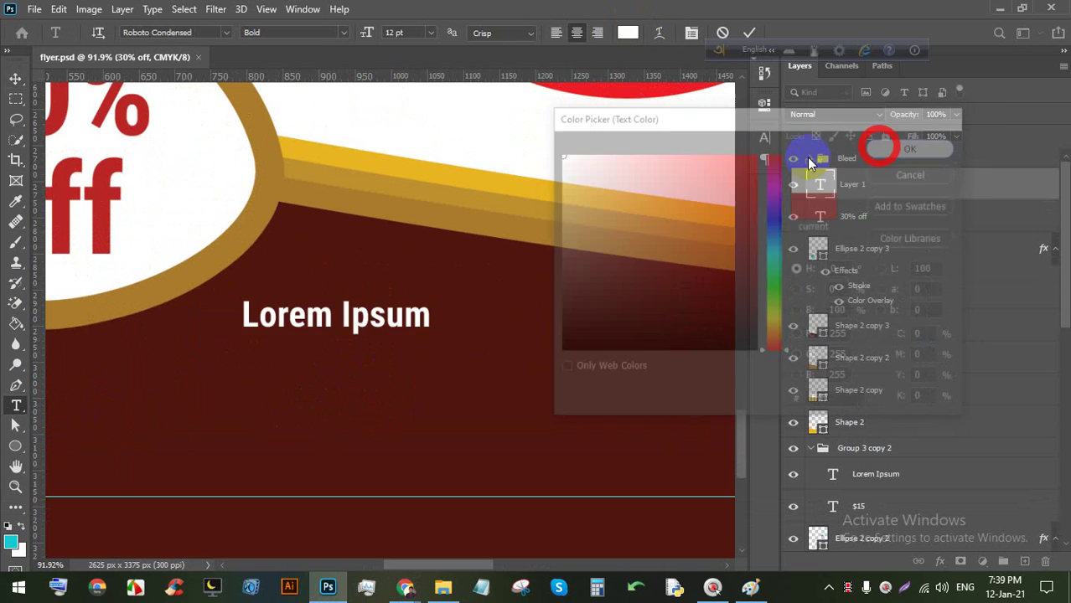
# Replace the placeholder with two-line ORDER NOW text and scale it up to about 189%.
pyautogui.tripleClick(333, 314)
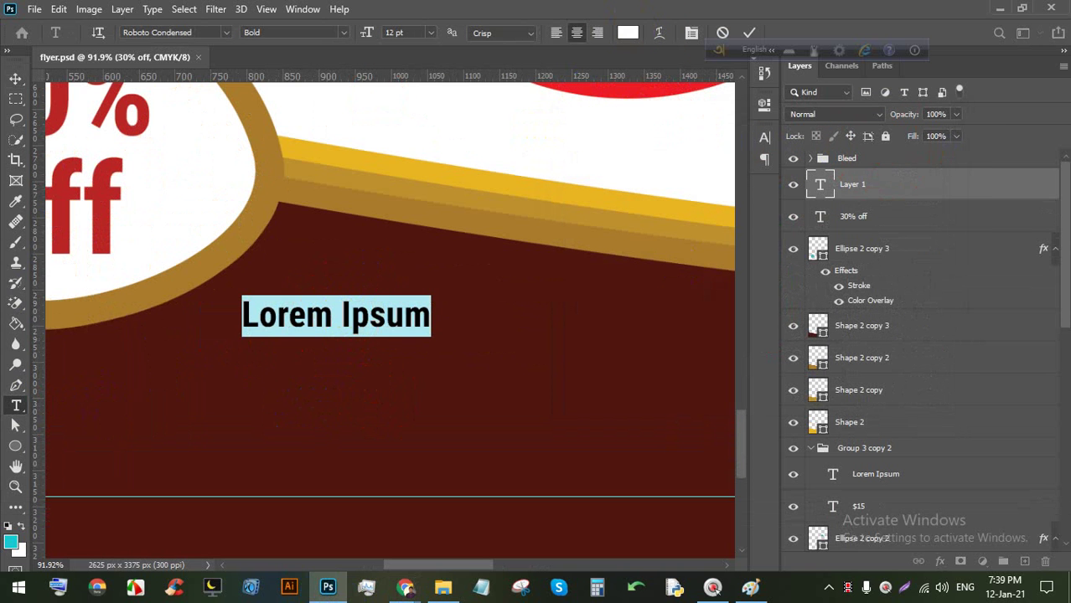
pyautogui.press('capslock')
pyautogui.write('O')
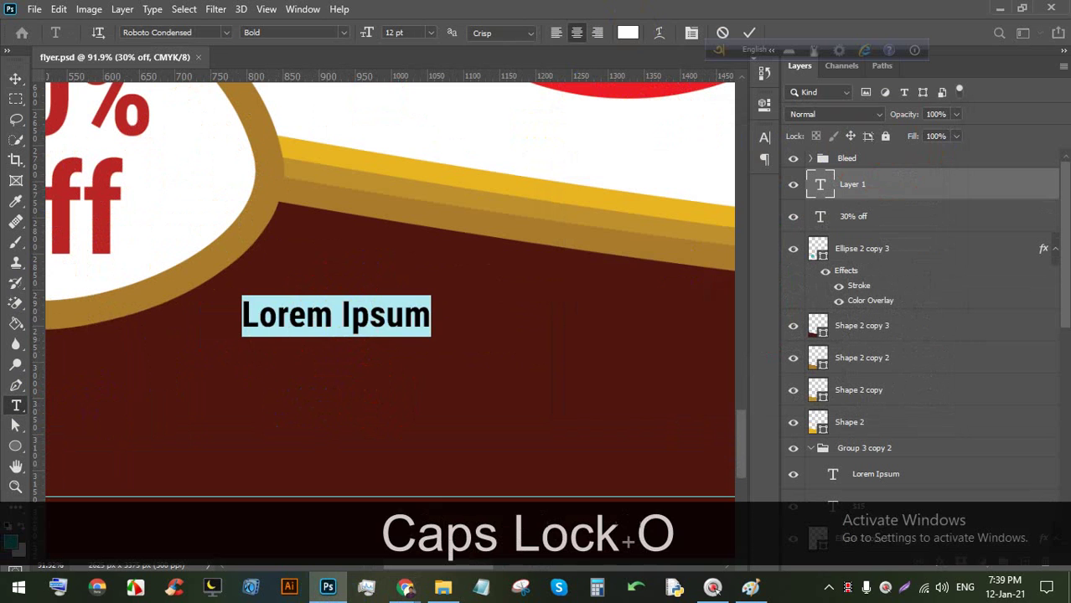
pyautogui.write('RE')
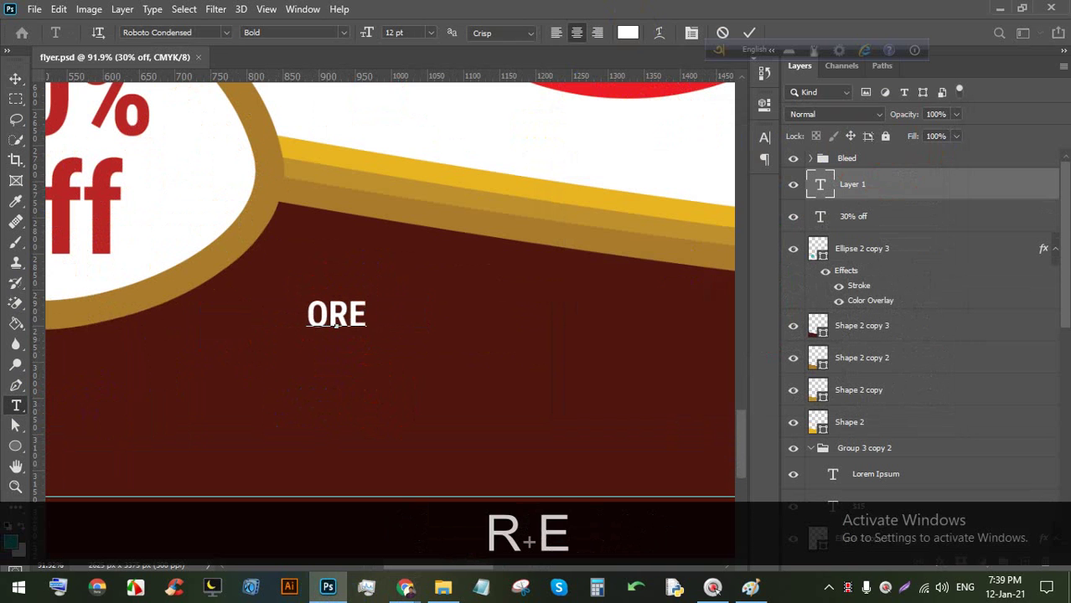
pyautogui.write('R')
pyautogui.press('BackSpace')
pyautogui.press('BackSpace')
pyautogui.write('DE')
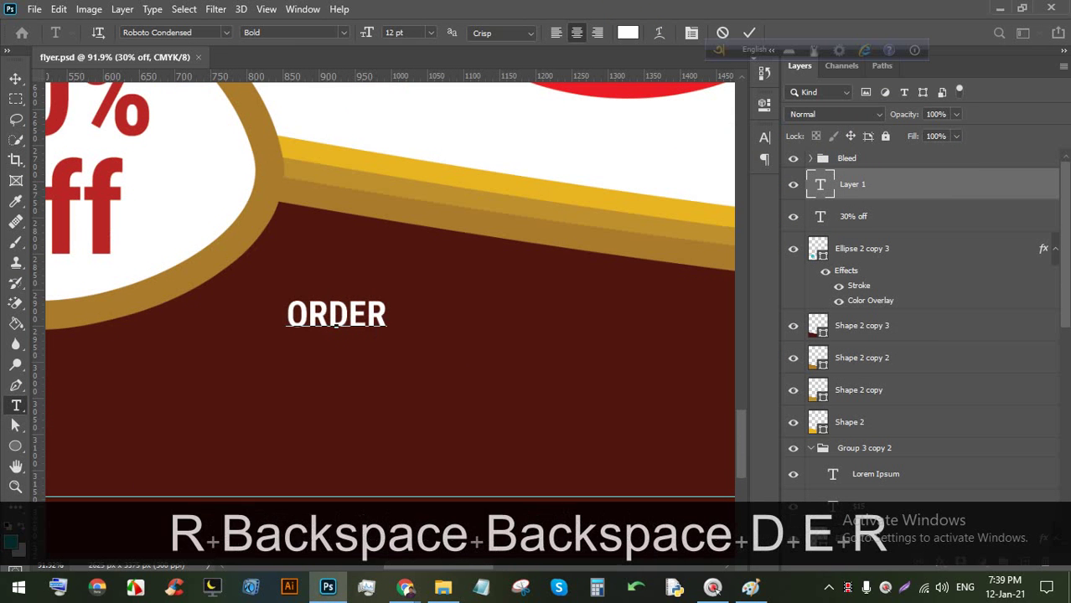
pyautogui.write('R')
pyautogui.press('Return')
pyautogui.write('NOW')
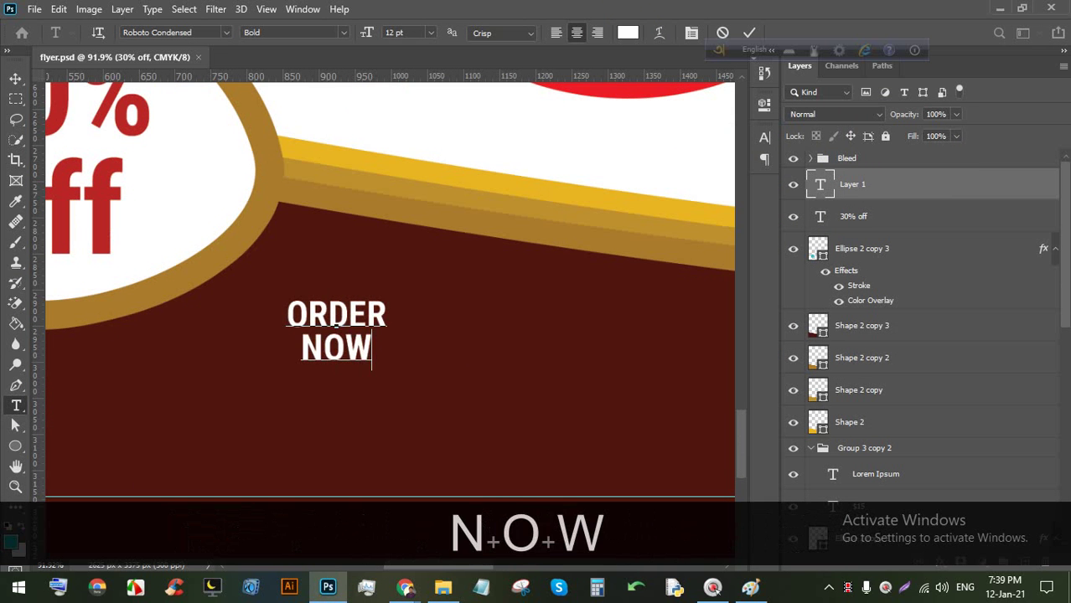
pyautogui.click(745, 34)
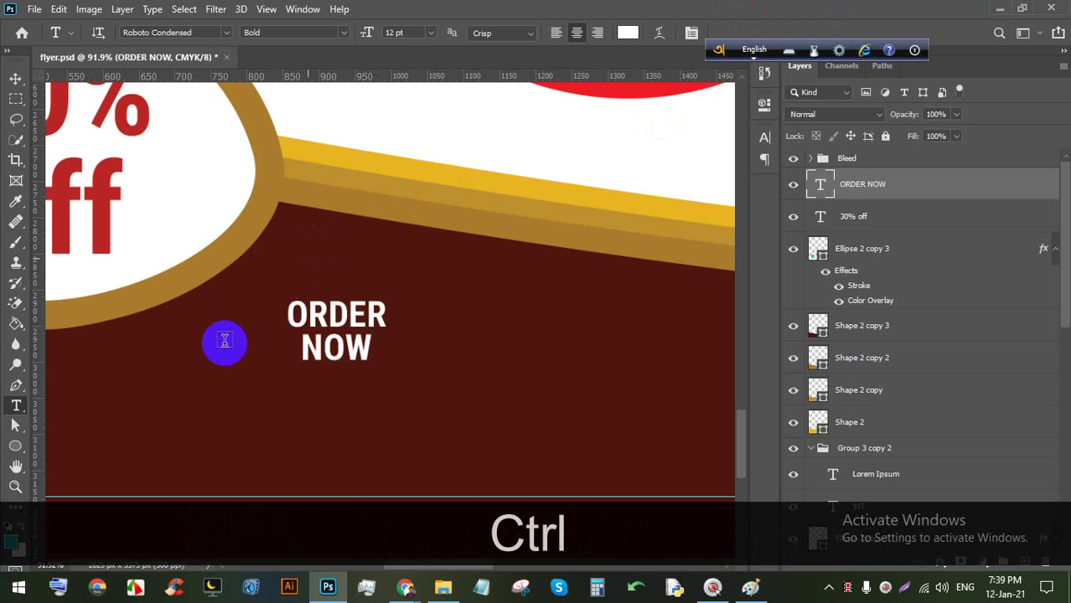
pyautogui.hotkey('ctrl', 't')
pyautogui.moveTo(324, 377); pyautogui.dragTo(381, 393)
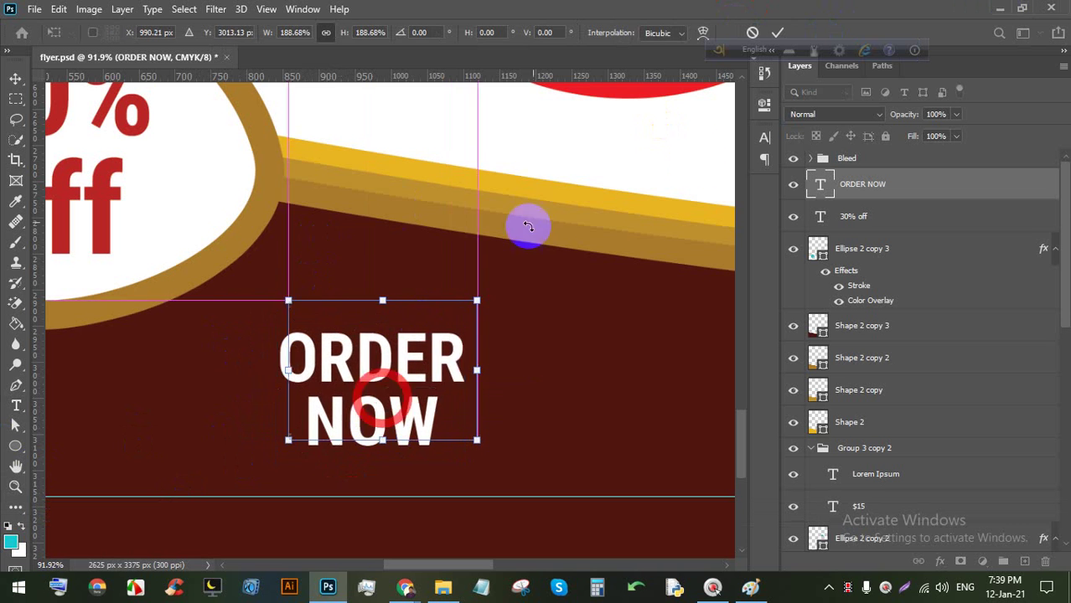
# Apply the enlarged size and shift ORDER NOW further left.
pyautogui.click(776, 32)
pyautogui.click(15, 78)
pyautogui.moveTo(390, 344); pyautogui.dragTo(353, 345)
pyautogui.scroll(-5, 317, 310)
pyautogui.scroll(3, 313, 364)
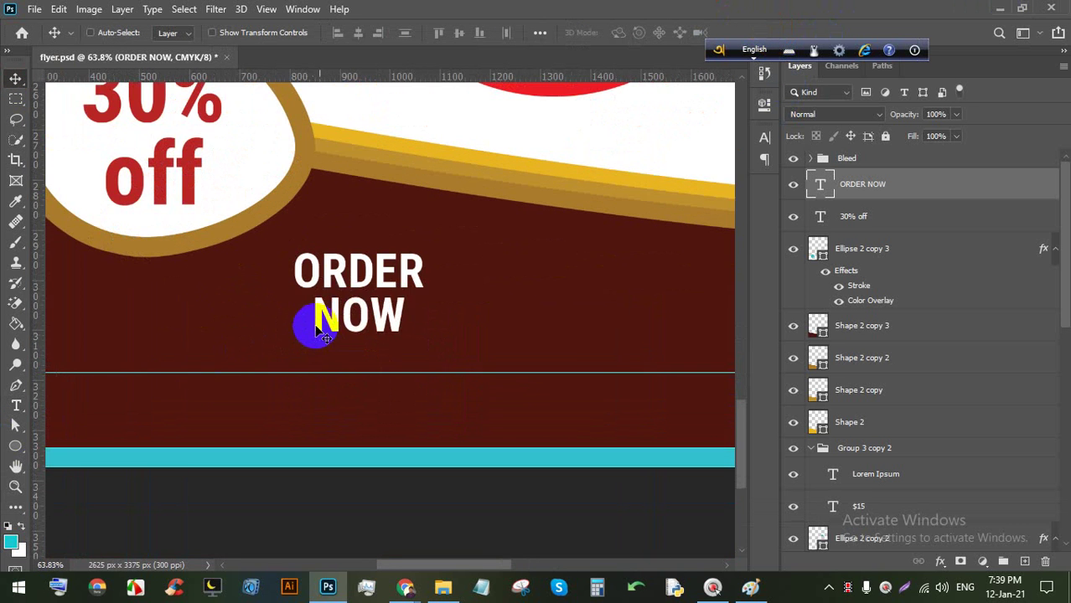
# Resize ORDER NOW slightly larger, then shrink it to sit below the 30% off badge.
pyautogui.hotkey('ctrl', 't')
pyautogui.moveTo(356, 355); pyautogui.dragTo(369, 329)
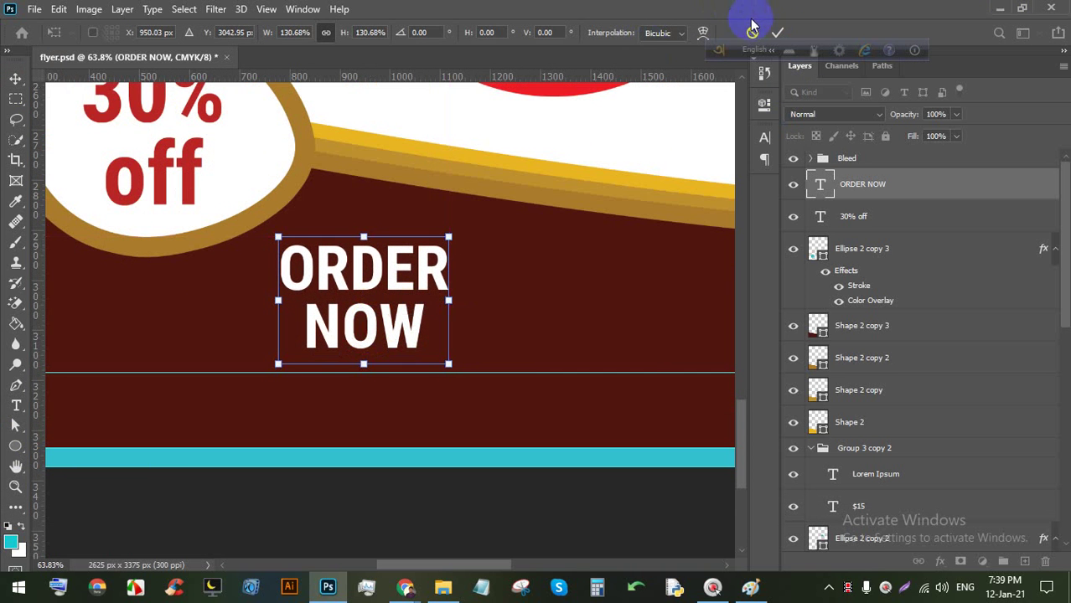
pyautogui.click(775, 33)
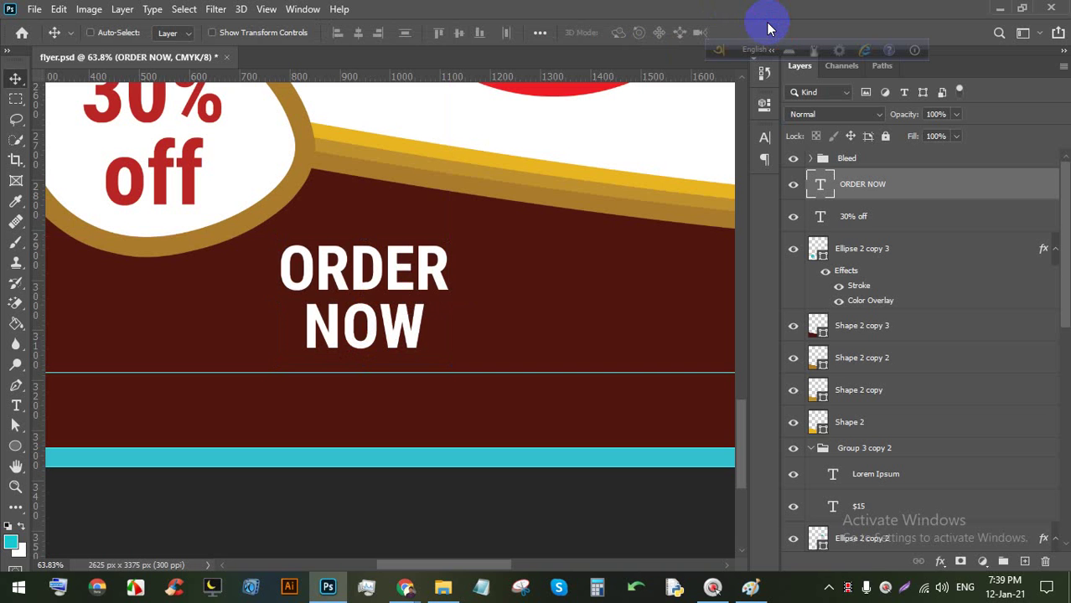
pyautogui.scroll(-4, 370, 299)
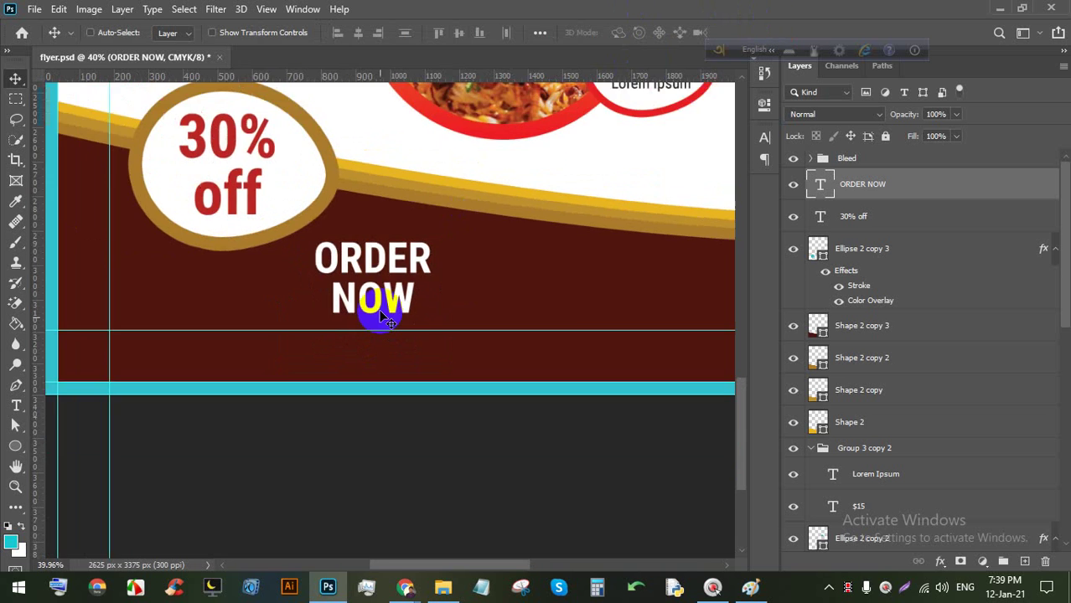
pyautogui.hotkey('ctrl', 't')
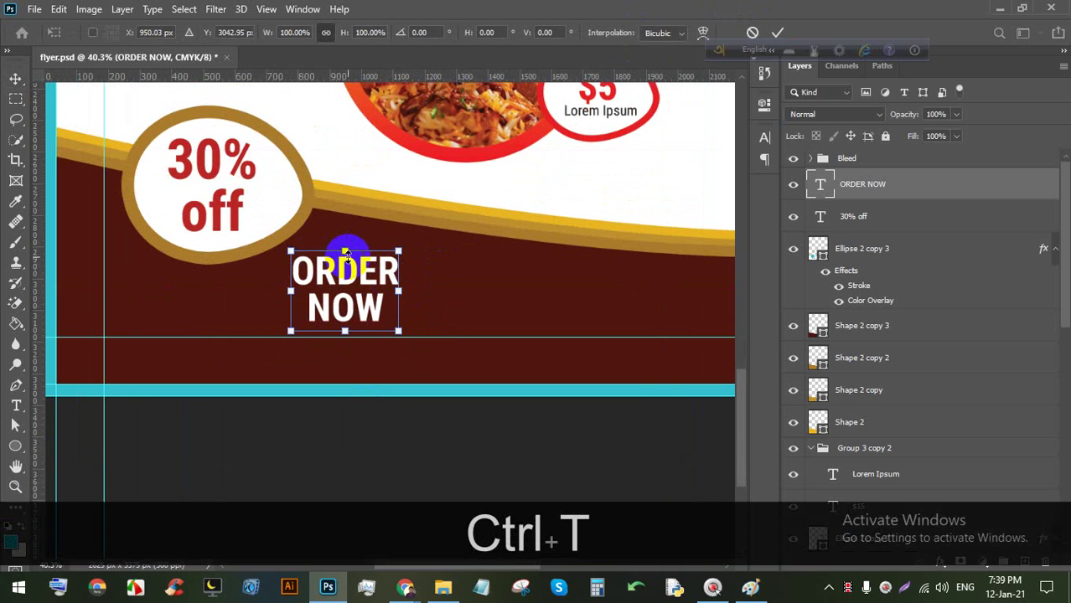
pyautogui.moveTo(345, 248); pyautogui.dragTo(342, 279)
pyautogui.click(777, 30)
pyautogui.scroll(3, 353, 282)
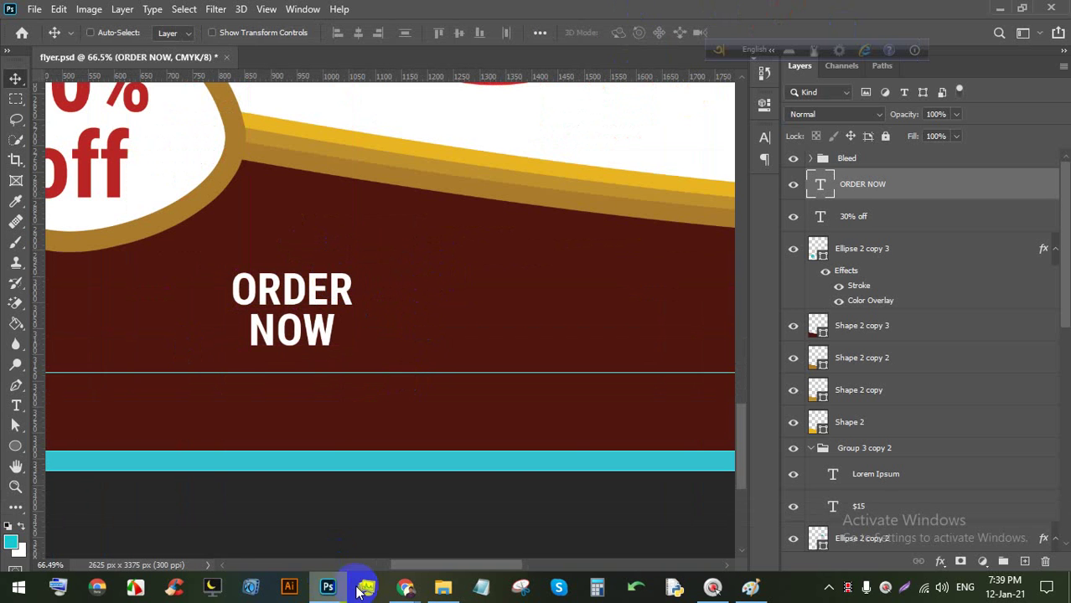
pyautogui.moveTo(407, 584)
pyautogui.click(374, 563)
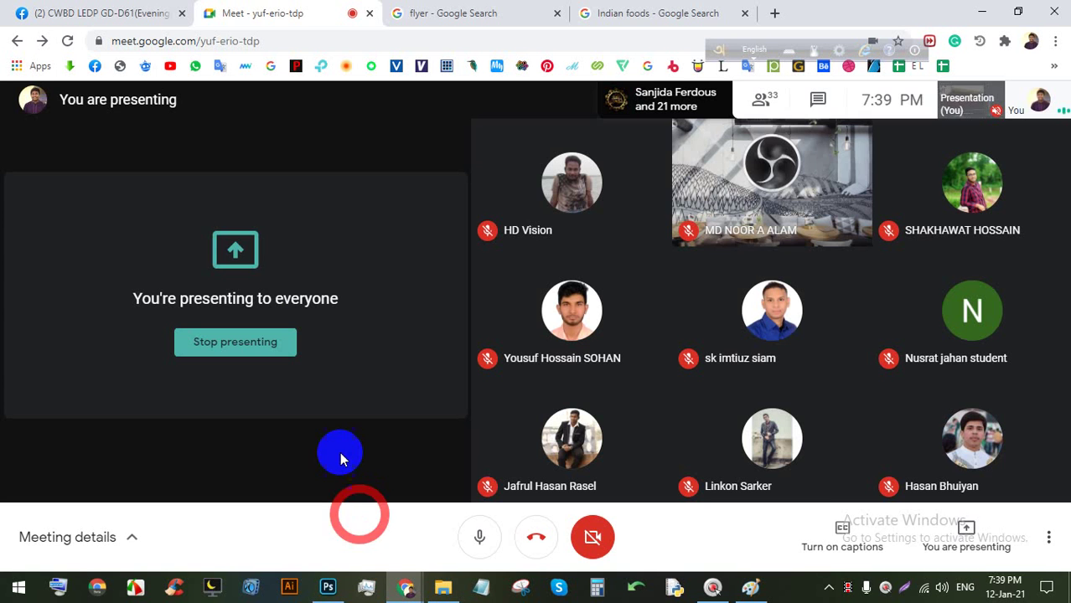
# Open a new Chrome tab and load flaticon.com.
pyautogui.click(671, 10)
pyautogui.scroll(4, 363, 168)
pyautogui.click(771, 13)
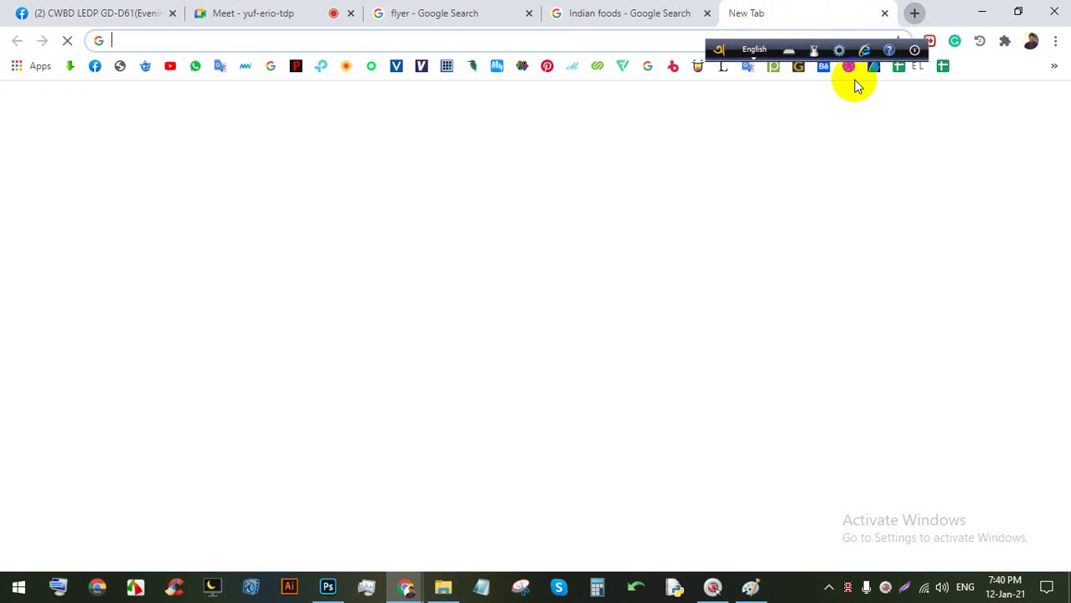
pyautogui.click(582, 41)
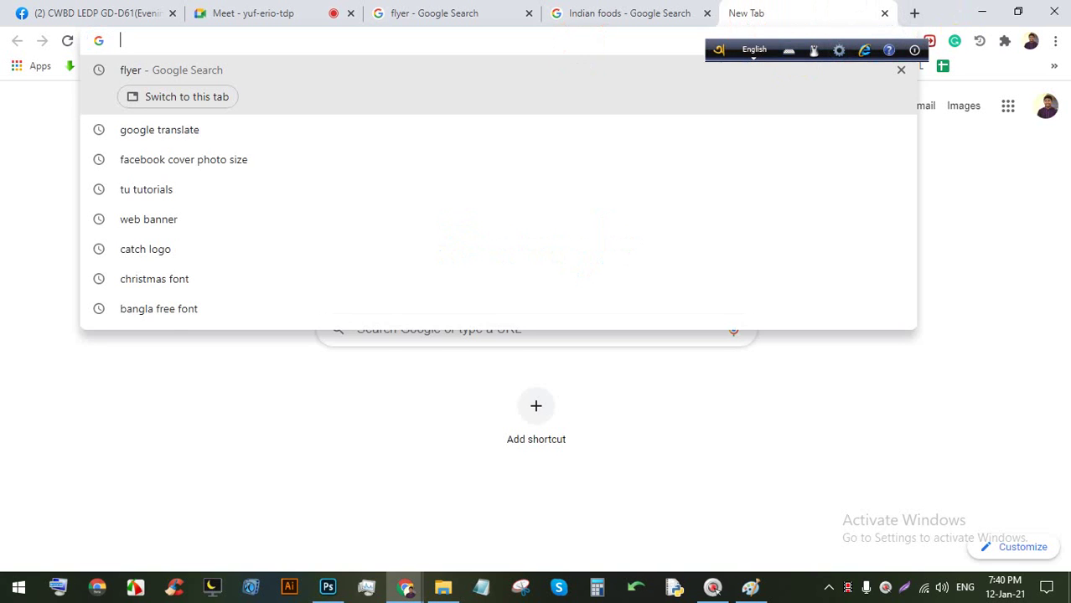
pyautogui.write('PH')
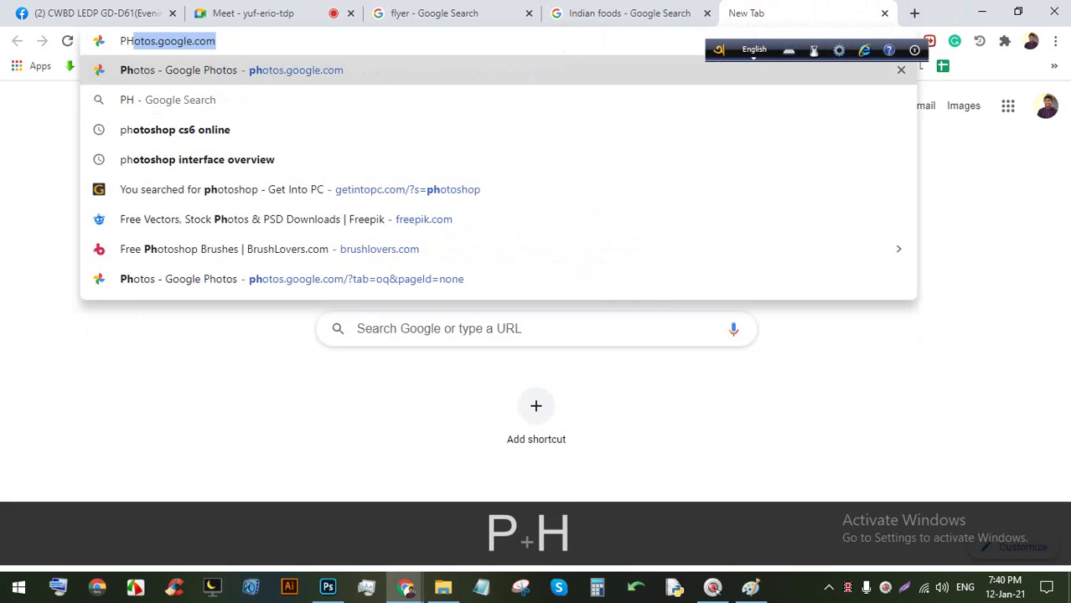
pyautogui.press('BackSpace')
pyautogui.press('BackSpace')
pyautogui.press('BackSpace')
pyautogui.write('FL')
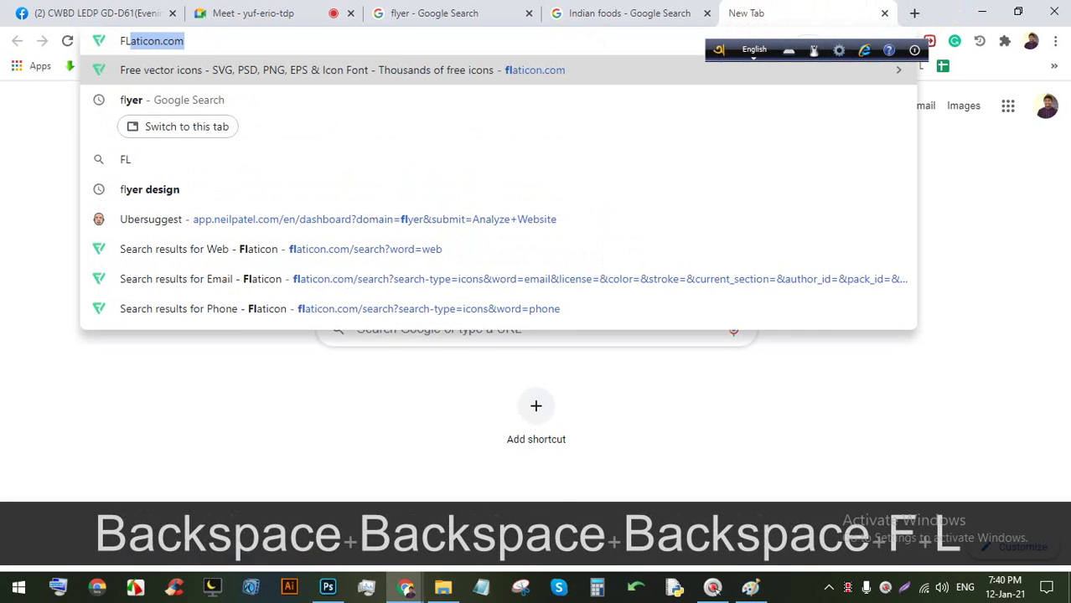
pyautogui.press('Return')
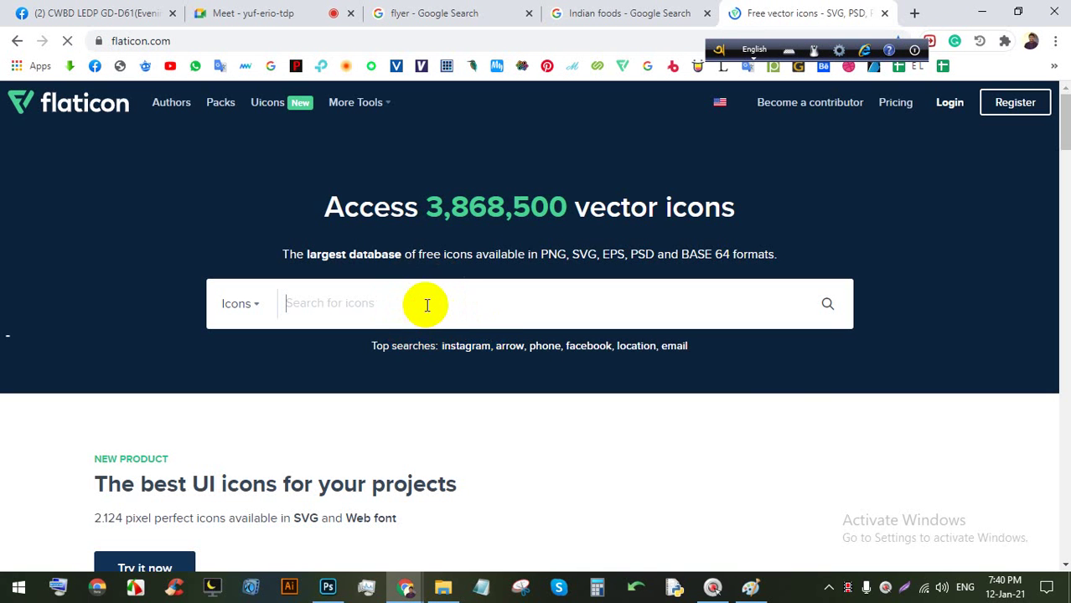
# Search Flaticon for PHONE icons.
pyautogui.scroll(-5, 402, 306)
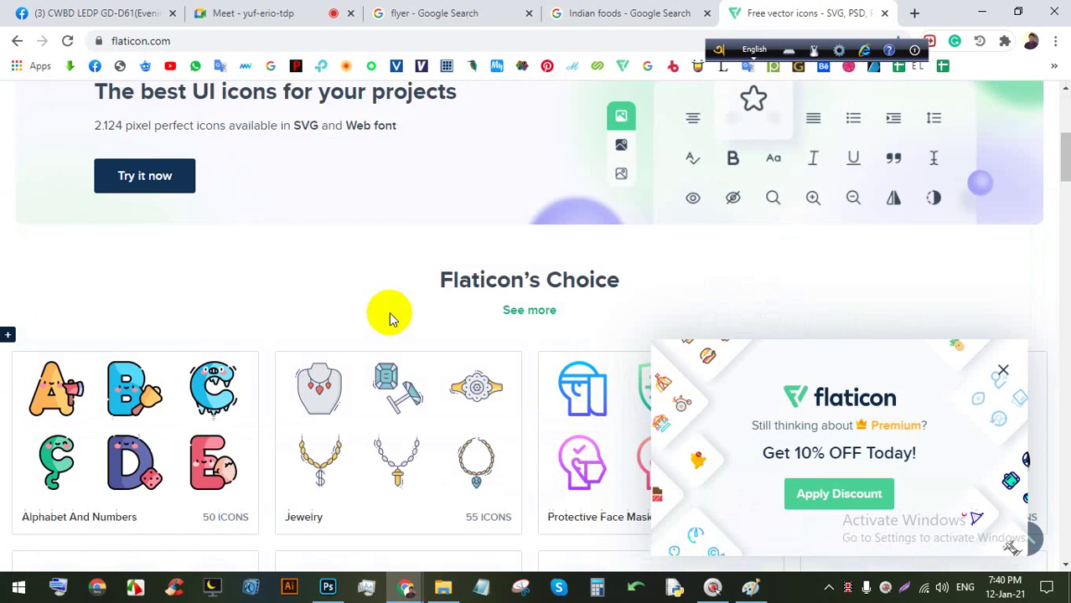
pyautogui.scroll(4, 352, 297)
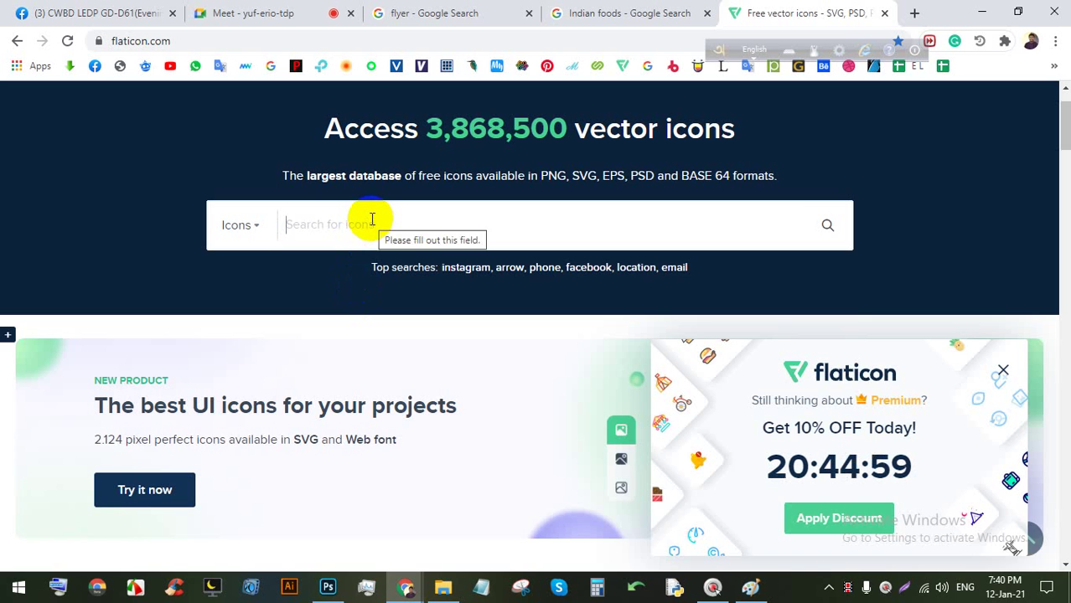
pyautogui.write('PHONE')
pyautogui.press('Return')
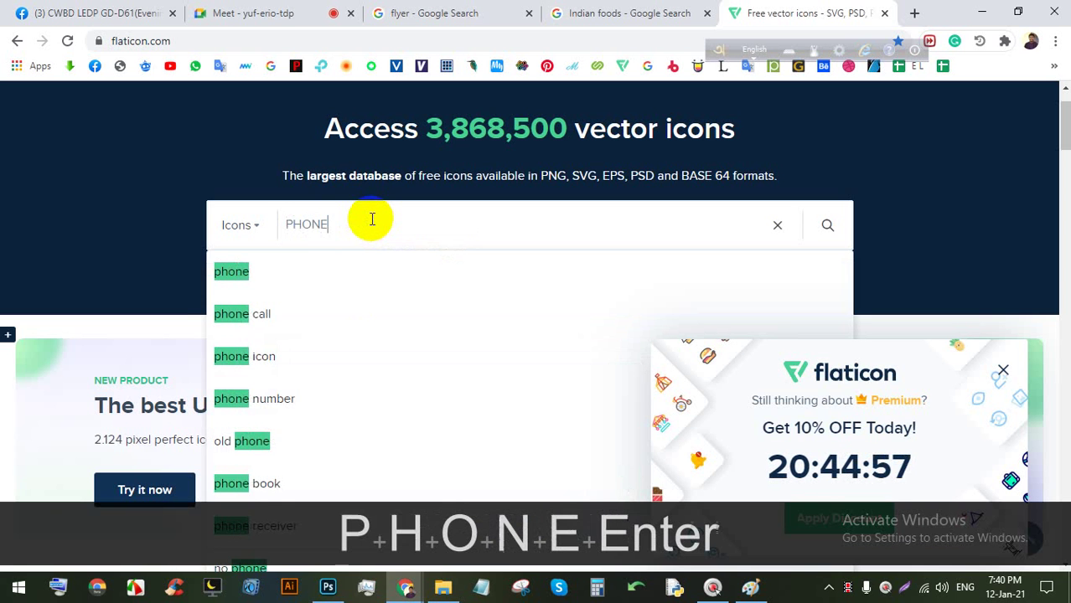
# Dismiss the Premium offer and download the Phone Call icon as a free PNG.
pyautogui.click(1001, 369)
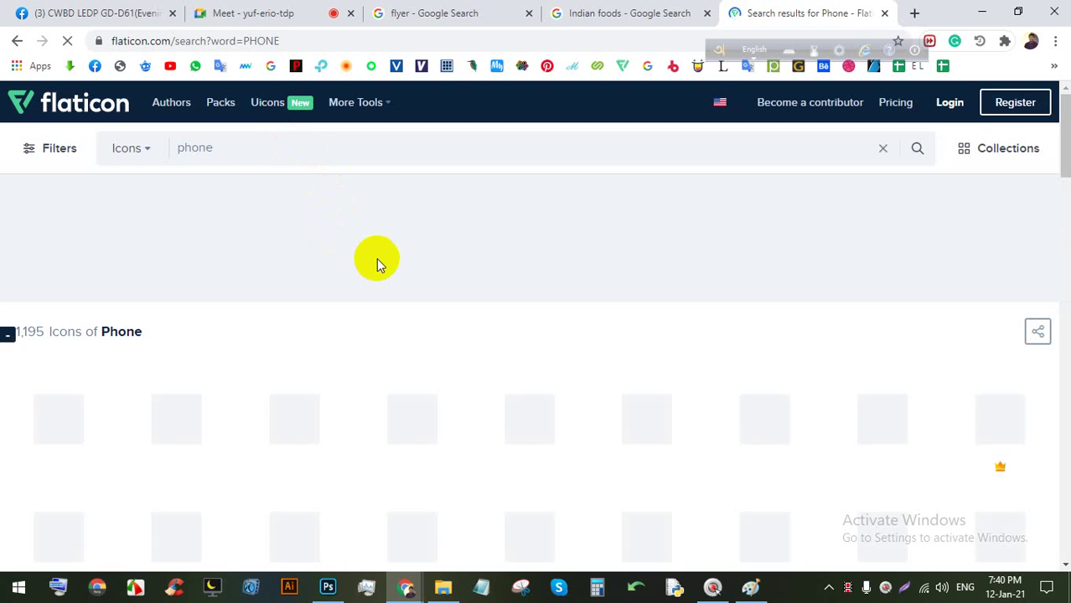
pyautogui.scroll(-1, 385, 356)
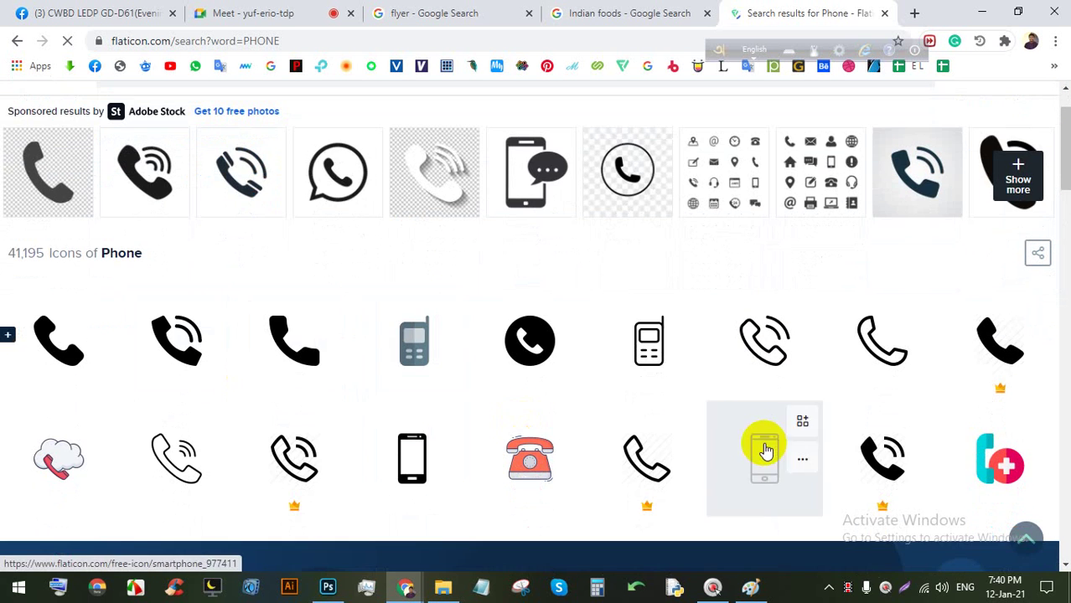
pyautogui.scroll(-2, 765, 451)
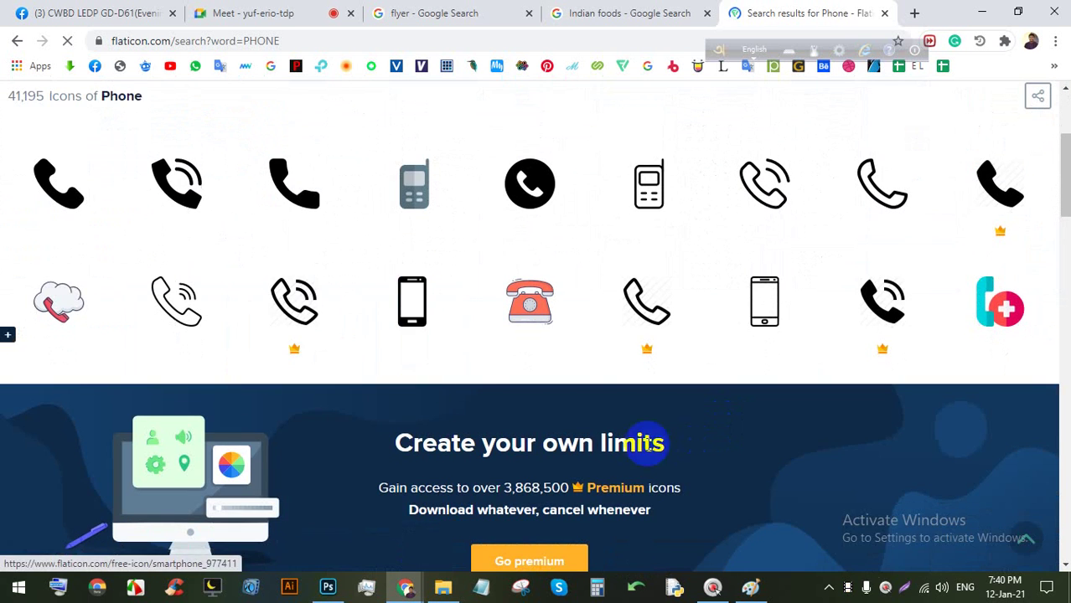
pyautogui.click(185, 201)
pyautogui.click(712, 285)
pyautogui.click(685, 283)
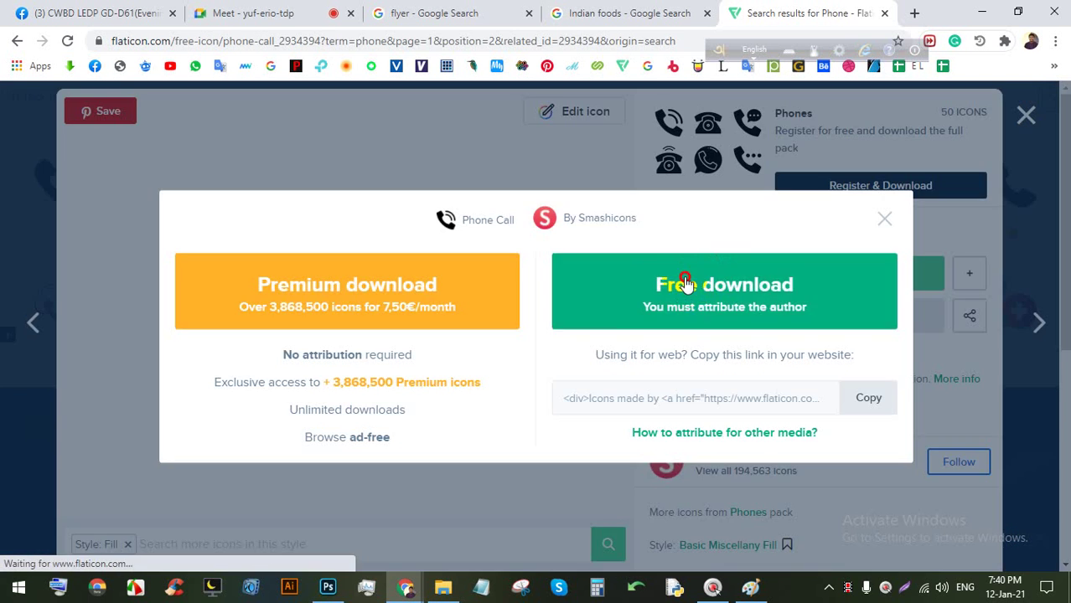
pyautogui.click(307, 10)
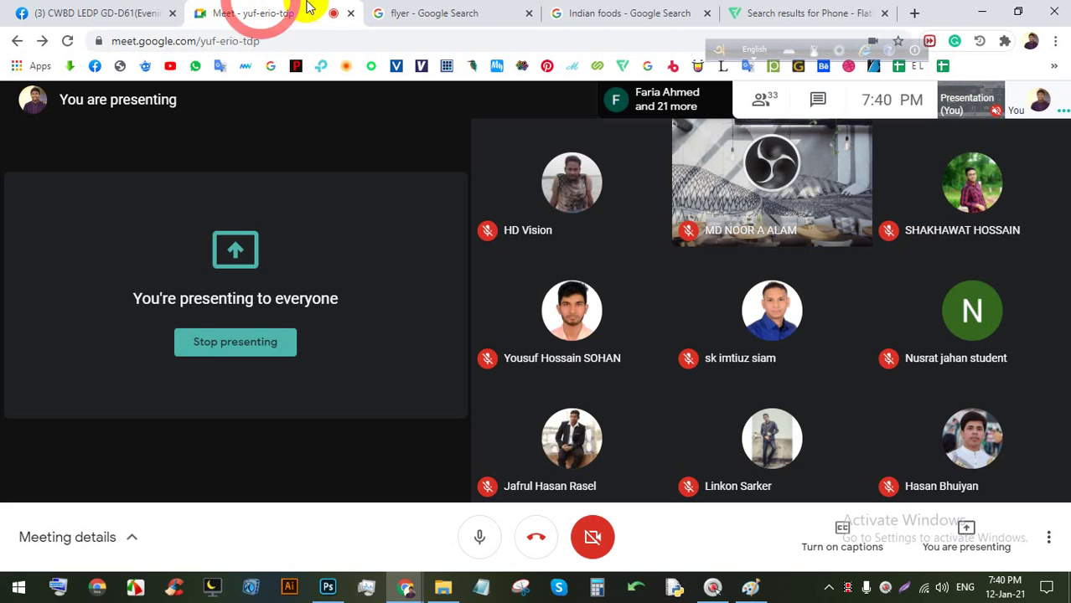
pyautogui.click(785, 9)
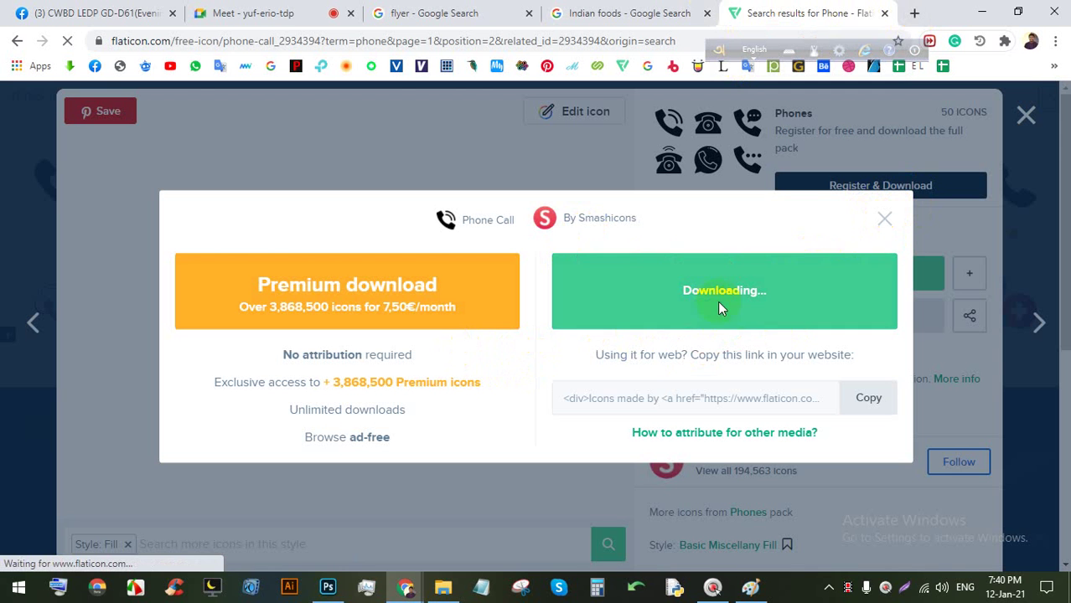
# Open Flaticon in another tab, then re-download the phone call icon as PNG.
pyautogui.click(914, 13)
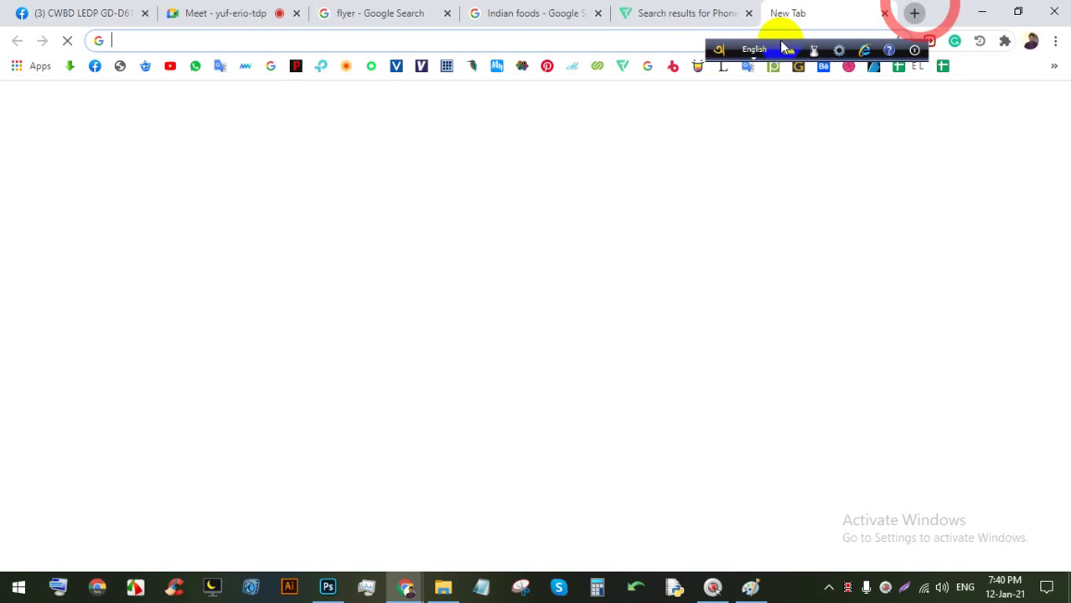
pyautogui.write('F')
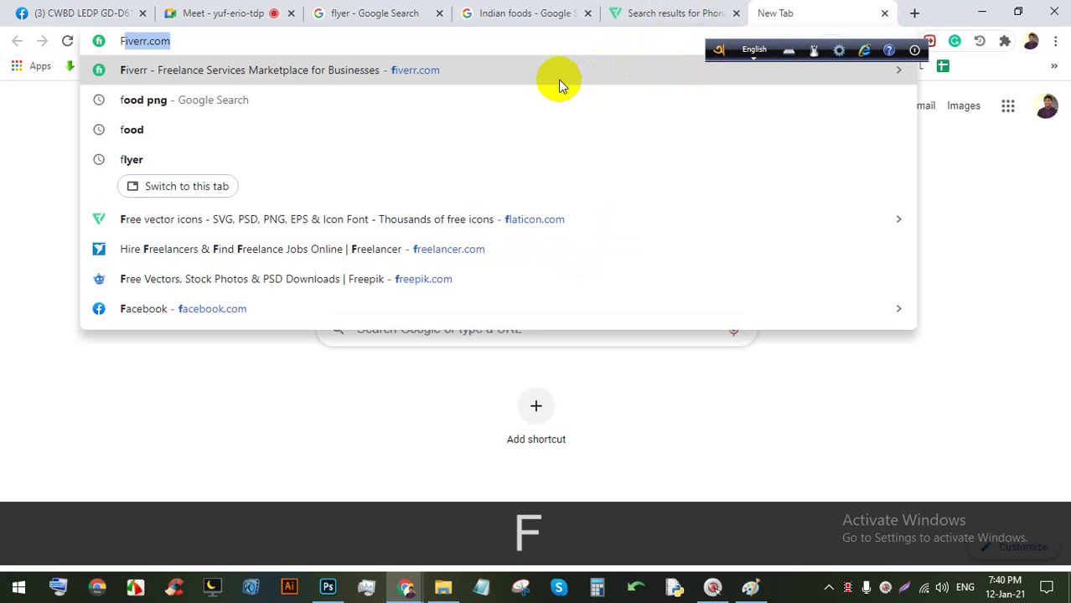
pyautogui.write('Laticon')
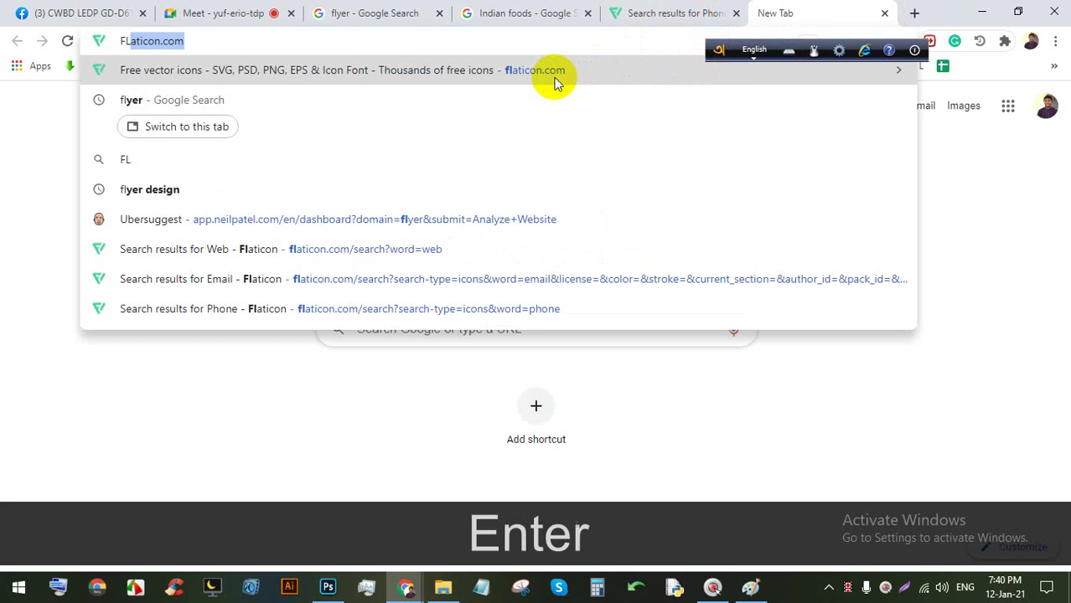
pyautogui.press('Return')
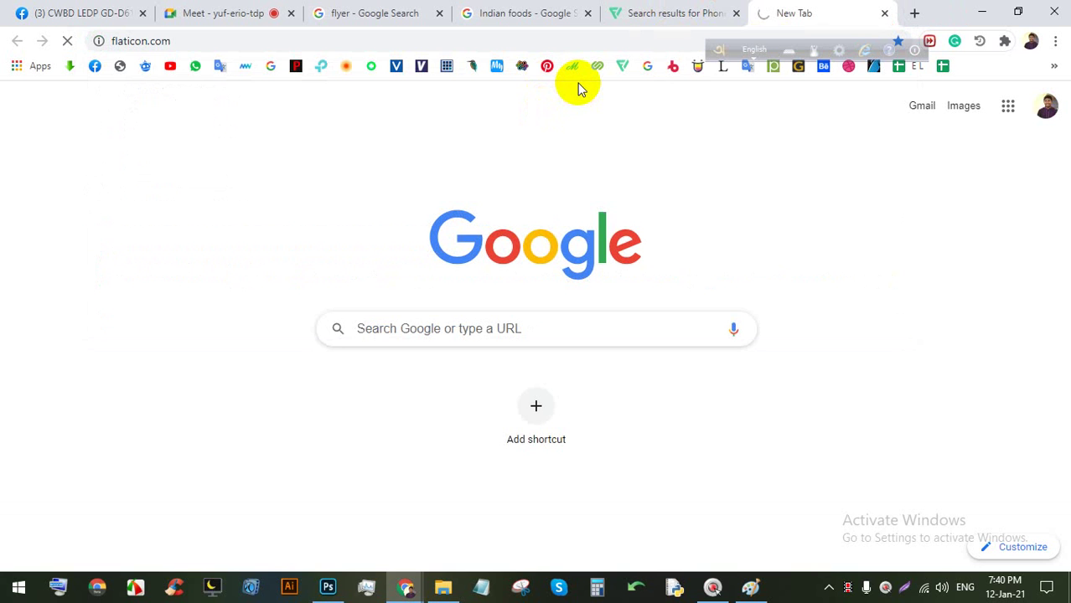
pyautogui.click(634, 13)
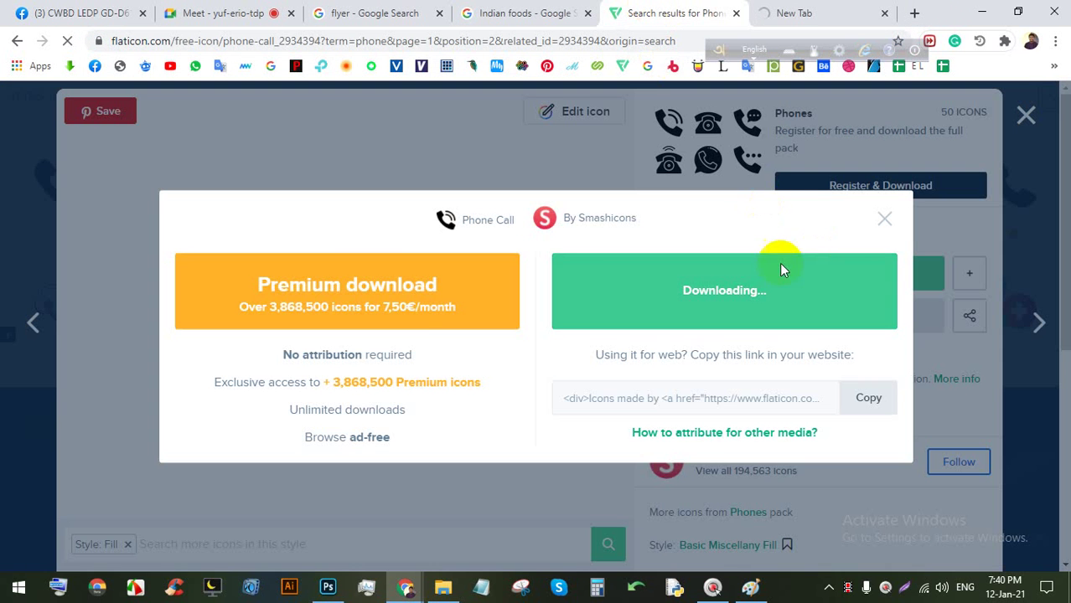
pyautogui.click(885, 222)
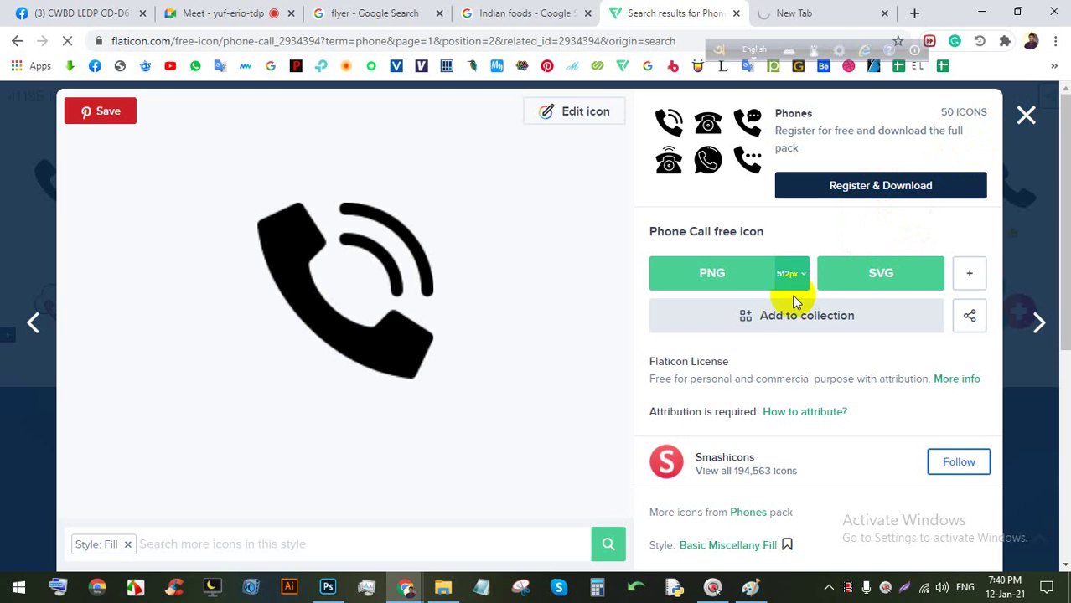
pyautogui.click(734, 285)
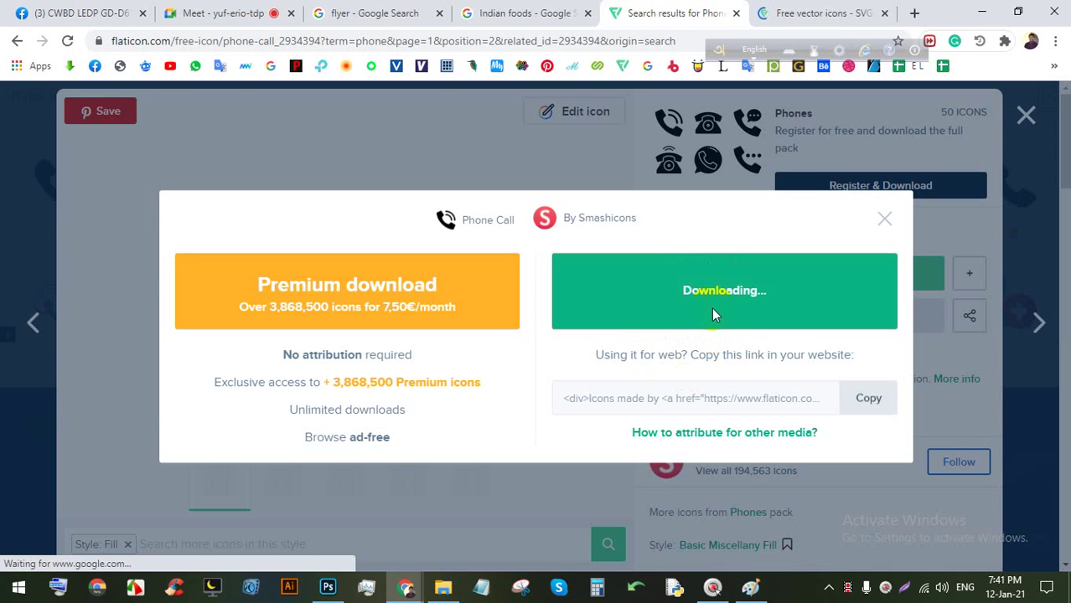
# Search Flaticon for LOCATION icons.
pyautogui.click(825, 12)
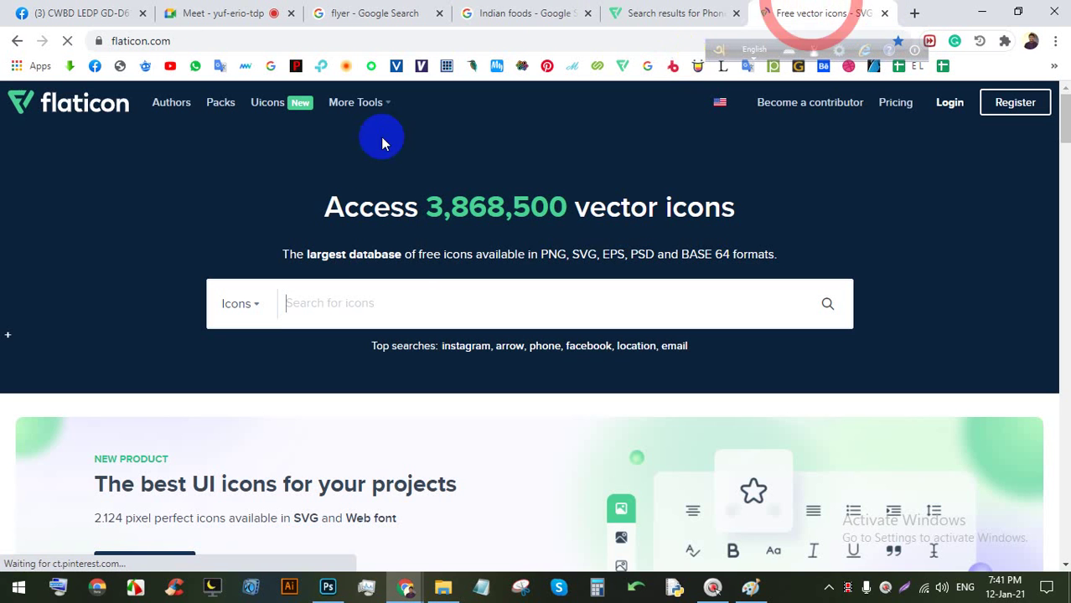
pyautogui.click(487, 311)
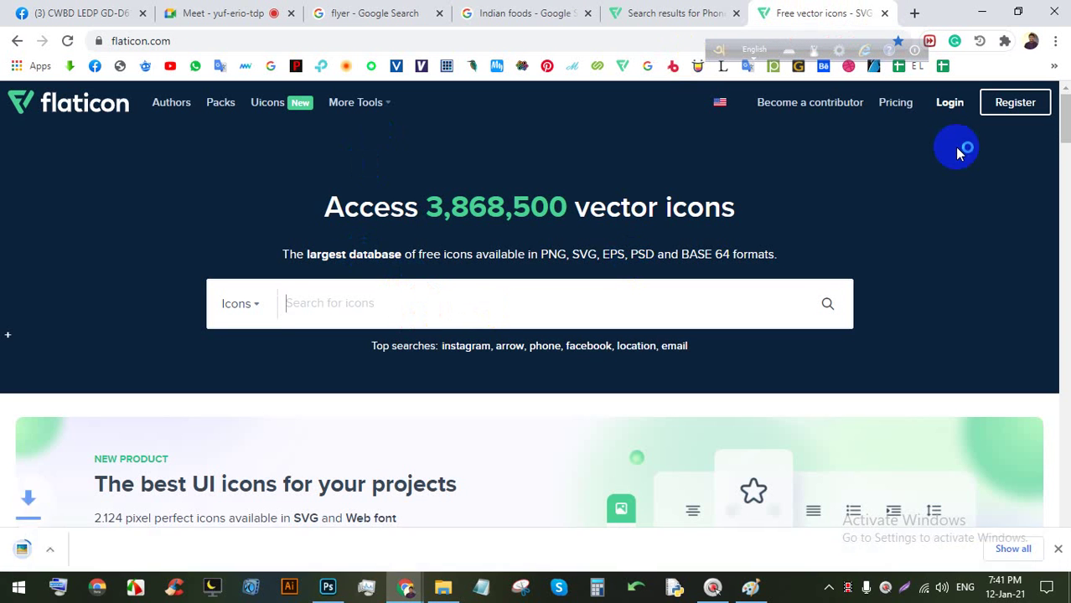
pyautogui.write('F')
pyautogui.press('BackSpace')
pyautogui.write('L')
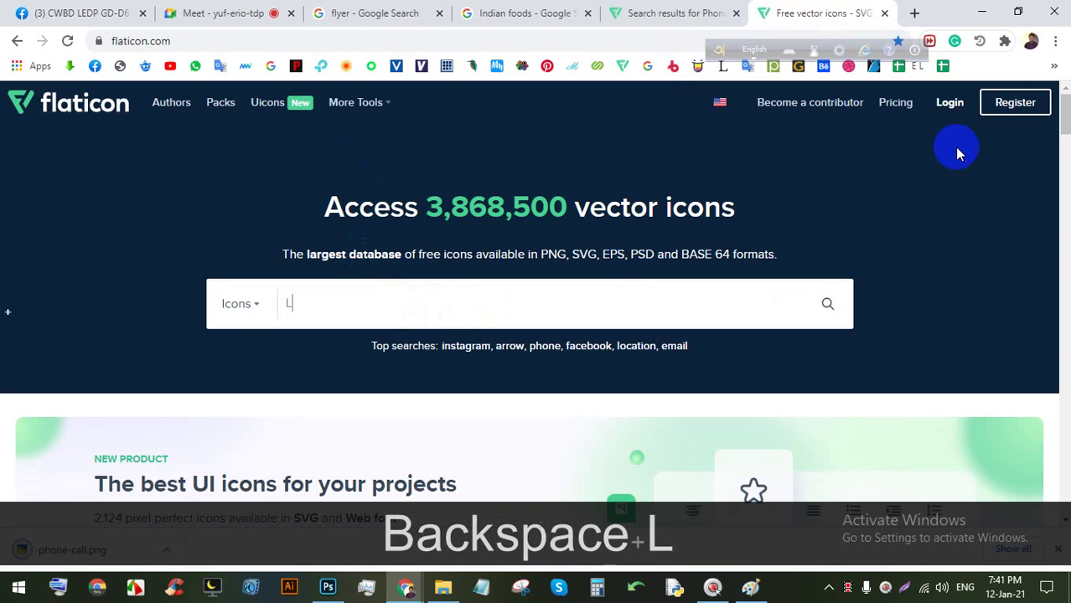
pyautogui.write('OCATION')
pyautogui.press('Return')
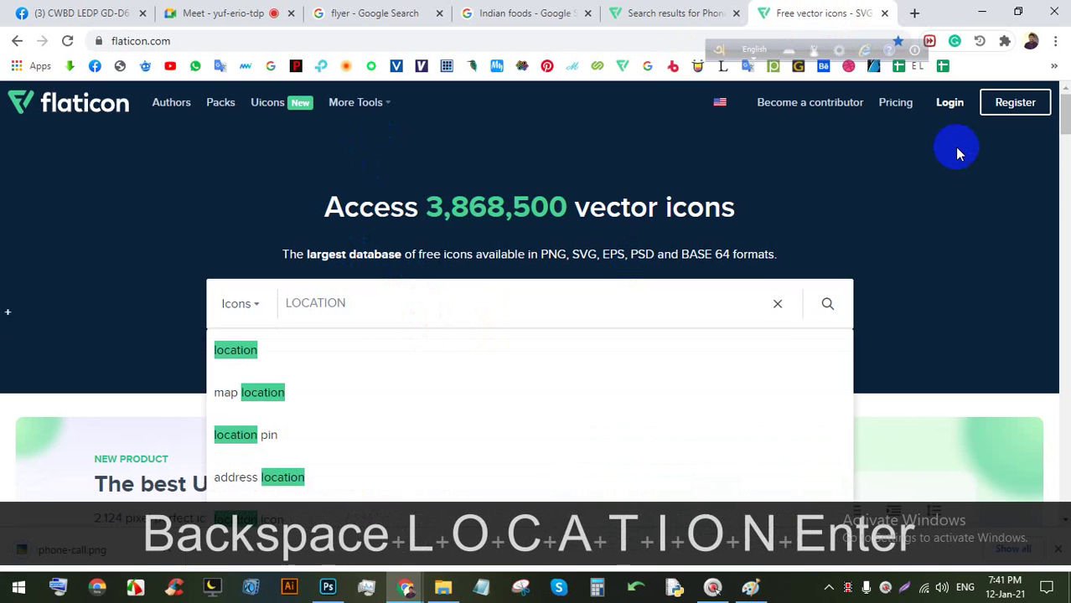
pyautogui.click(189, 10)
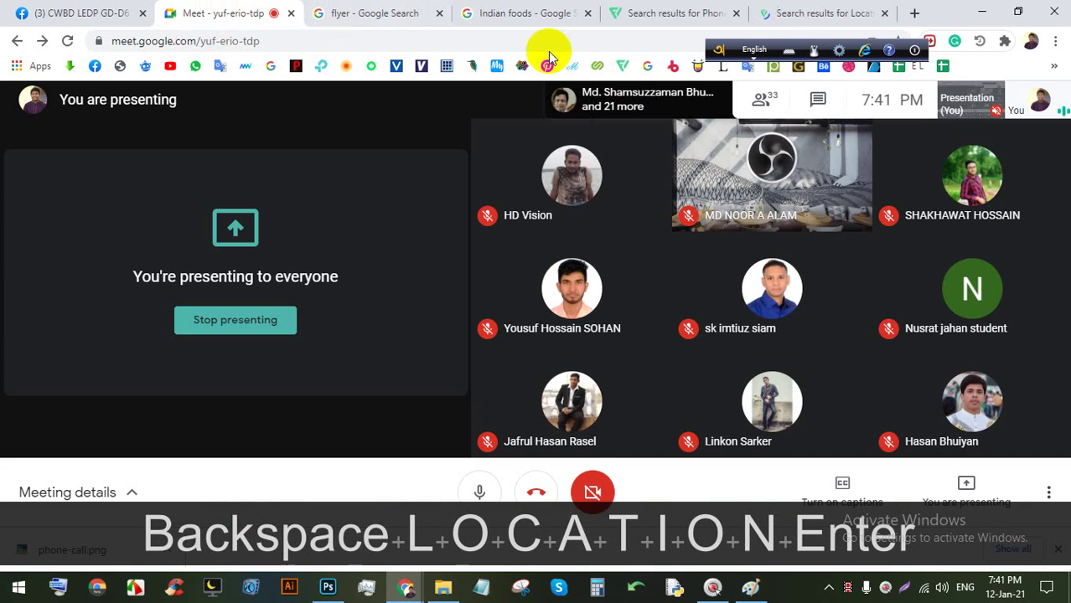
pyautogui.click(797, 8)
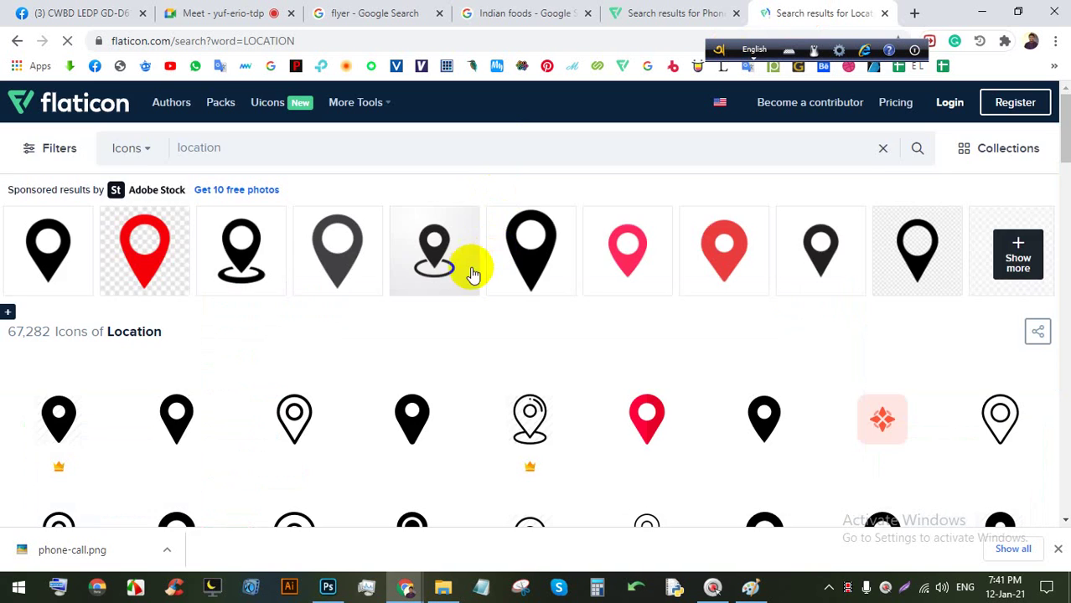
# Download the solid black pin icon as a free PNG and dismiss the attribution notice.
pyautogui.scroll(-2, 419, 302)
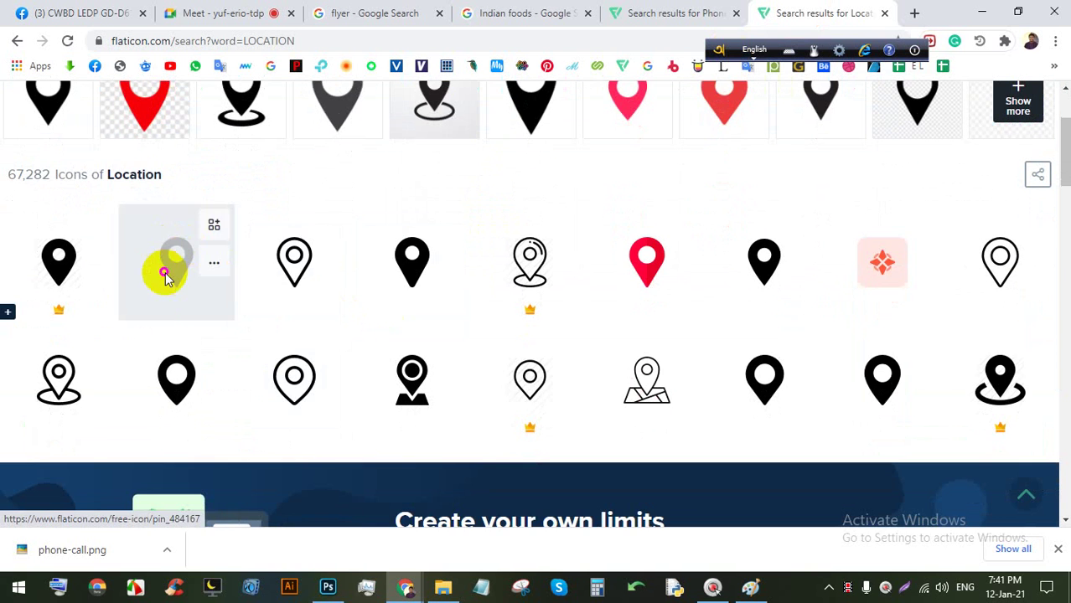
pyautogui.click(168, 268)
pyautogui.click(675, 280)
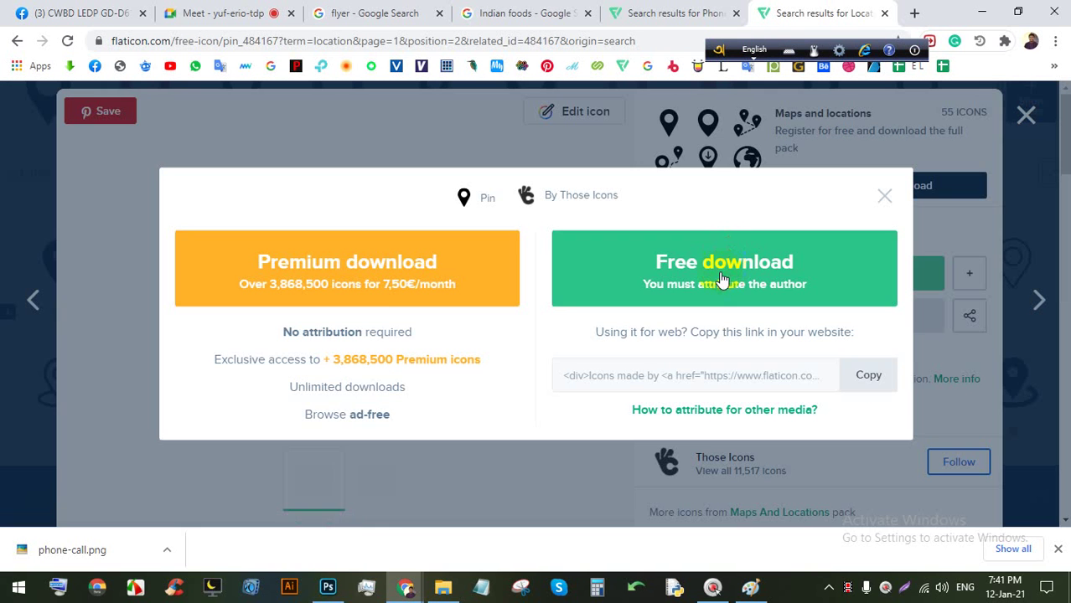
pyautogui.click(698, 267)
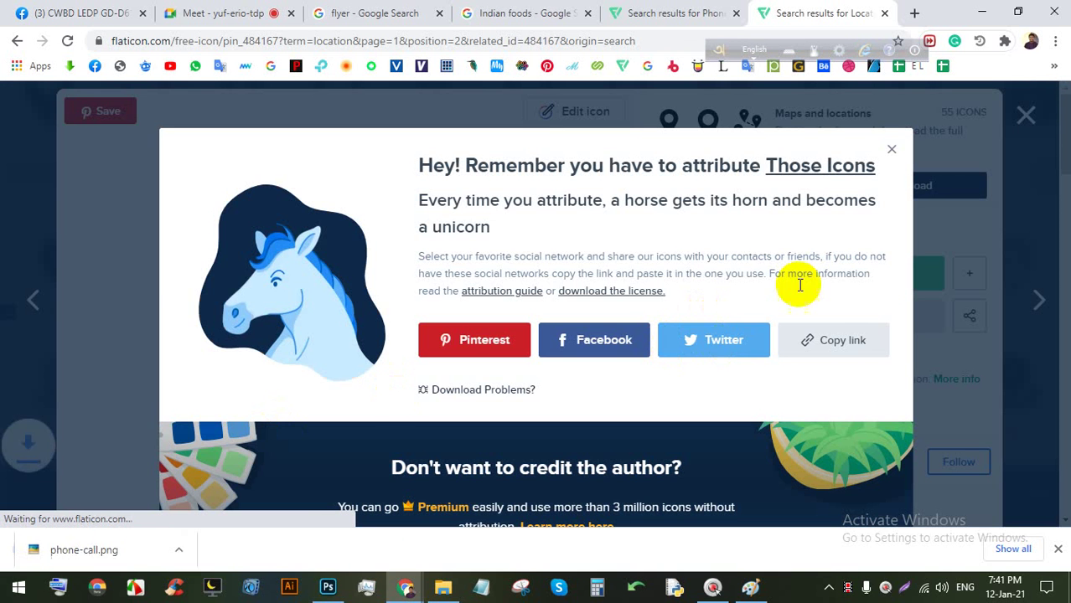
pyautogui.click(888, 151)
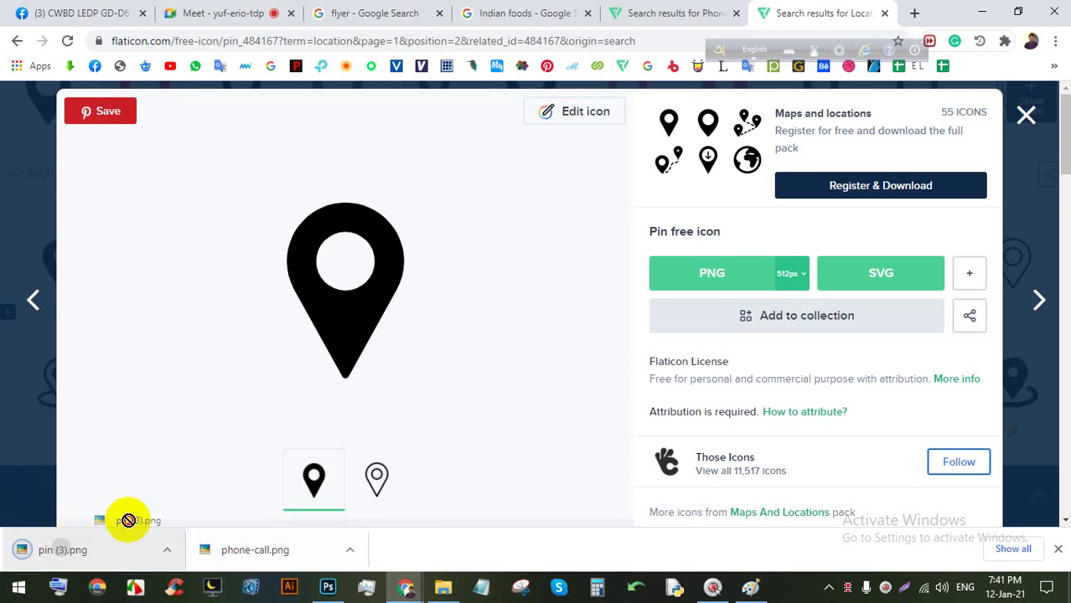
# Drag pin (3).png onto the flyer and shrink it near ORDER NOW.
pyautogui.moveTo(128, 520); pyautogui.dragTo(430, 294)
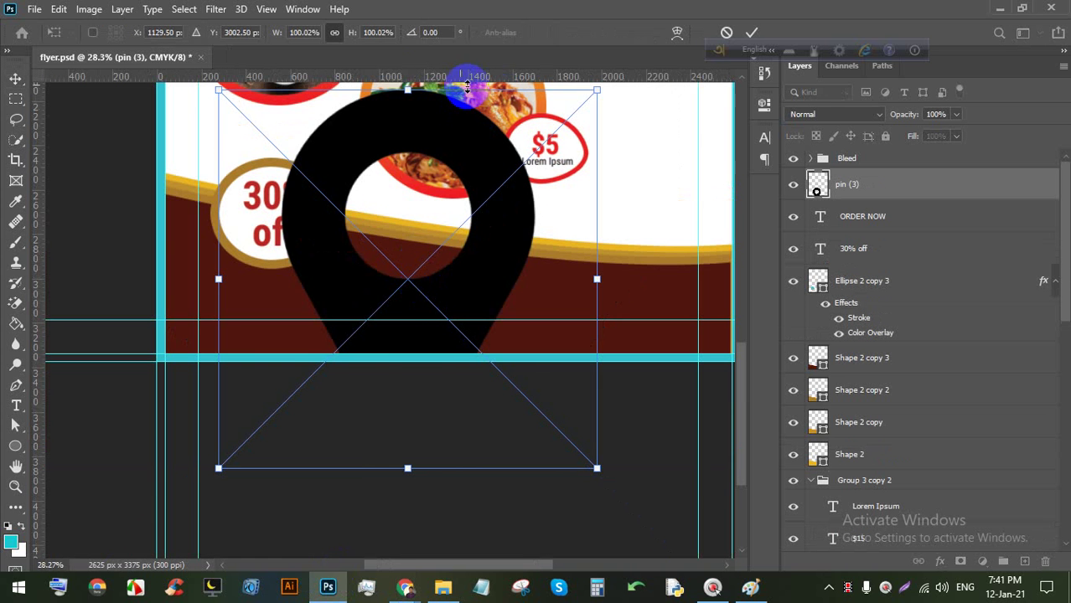
pyautogui.moveTo(466, 84); pyautogui.dragTo(382, 227)
pyautogui.moveTo(374, 369); pyautogui.dragTo(423, 270)
pyautogui.click(750, 32)
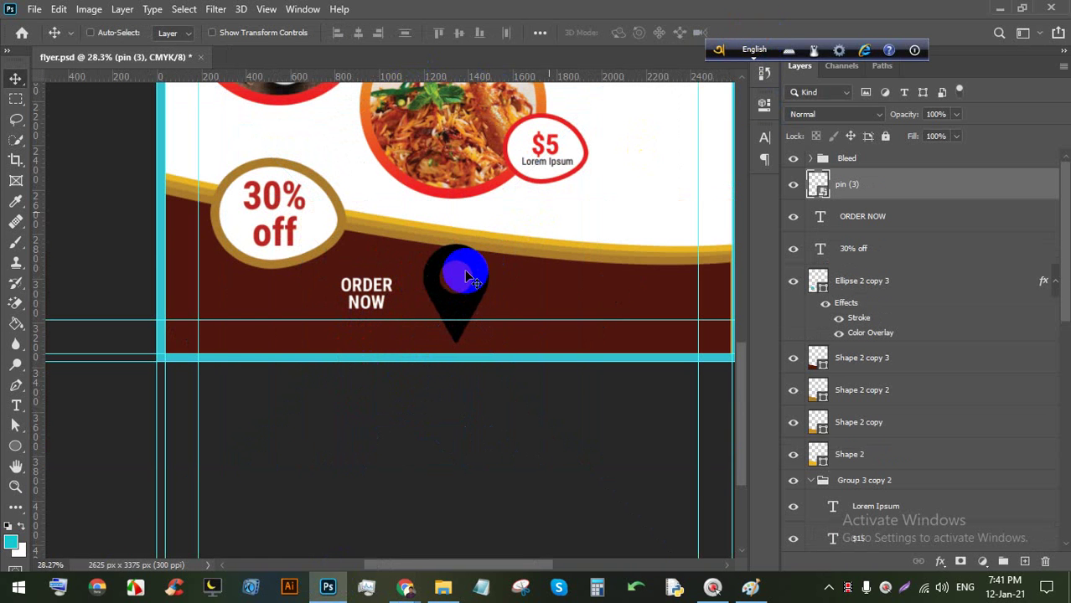
# Shrink the pin further to about 9% and move it onto the red band beside ORDER NOW.
pyautogui.scroll(5, 461, 273)
pyautogui.hotkey('ctrl', 't')
pyautogui.moveTo(398, 202); pyautogui.dragTo(558, 325)
pyautogui.click(750, 34)
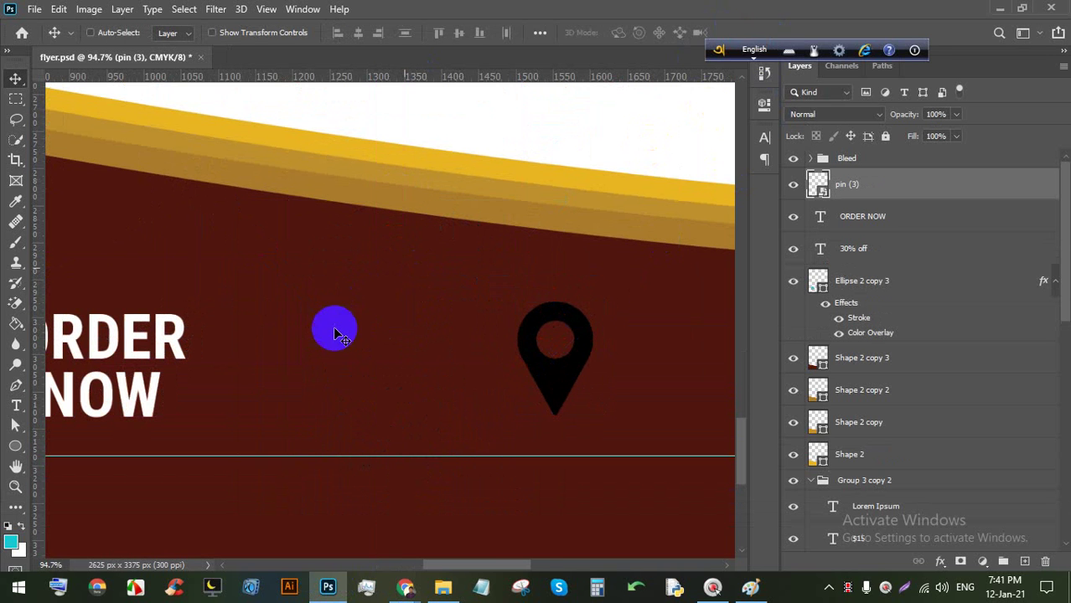
pyautogui.keyDown('alt'); pyautogui.scroll(-3, 335, 330); pyautogui.keyUp('alt')
pyautogui.moveTo(462, 335); pyautogui.dragTo(588, 346)
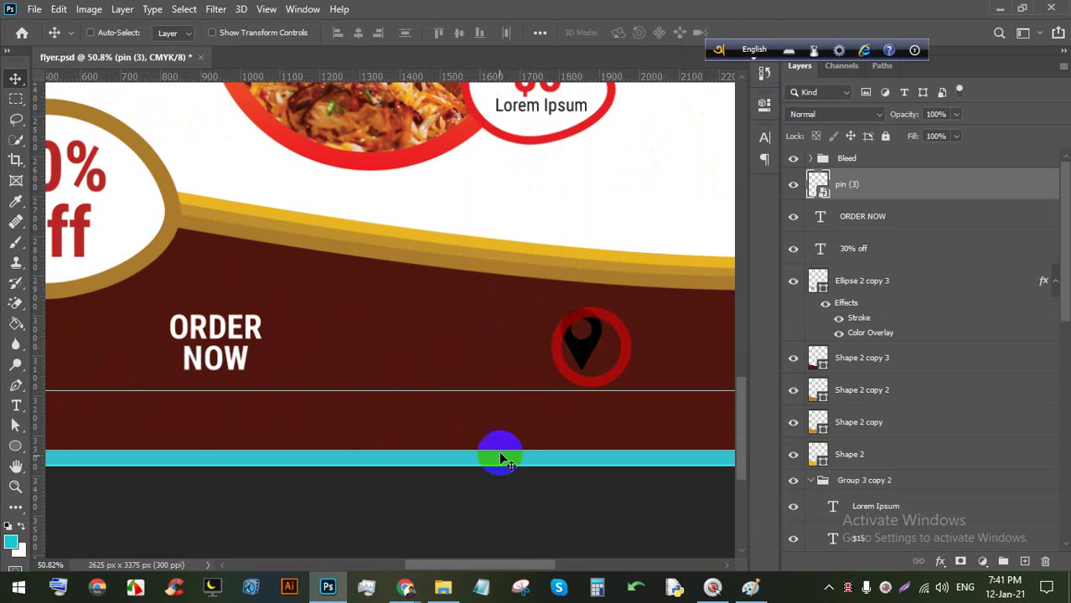
# Check the Downloads folder and Flaticon page, then return to the flyer.
pyautogui.click(439, 586)
pyautogui.click(408, 589)
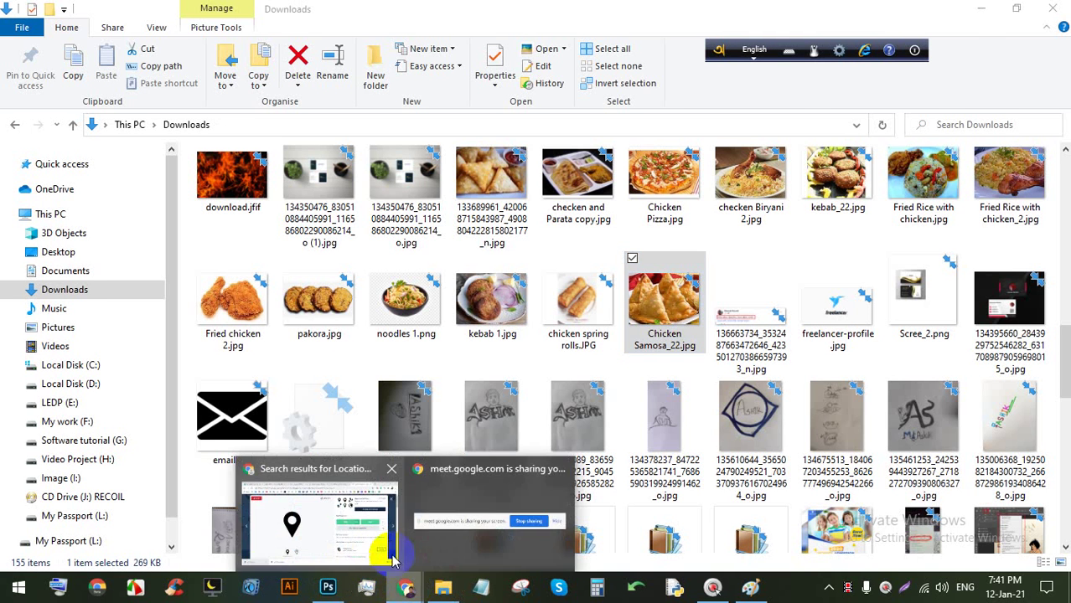
pyautogui.click(323, 521)
pyautogui.click(335, 583)
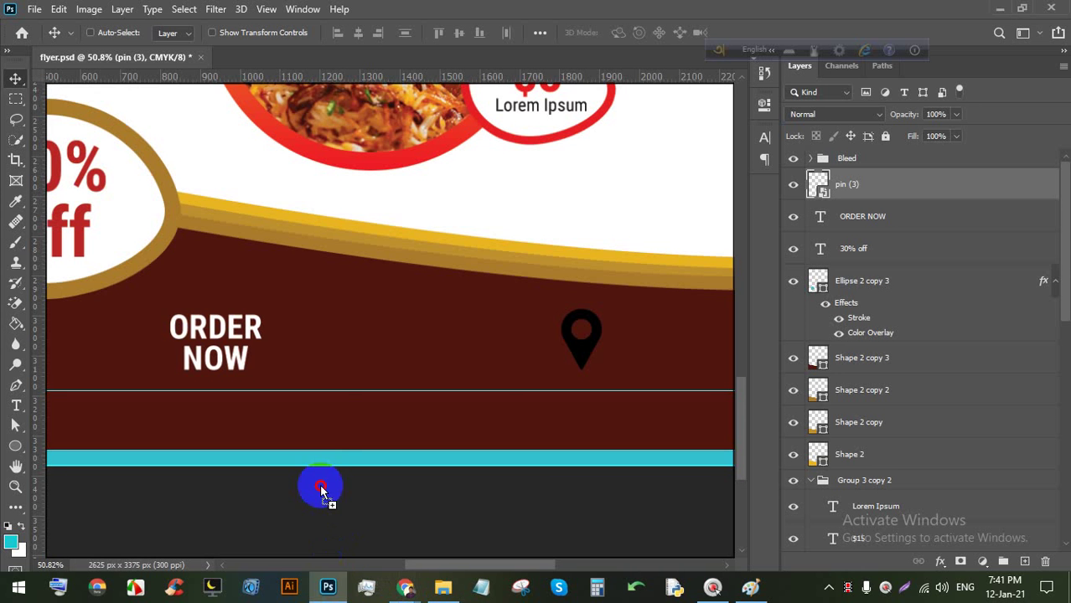
# Drop phone-call.png beside ORDER NOW, shrink it to 2.84%, and open its contents as a separate document.
pyautogui.moveTo(357, 338); pyautogui.dragTo(354, 275)
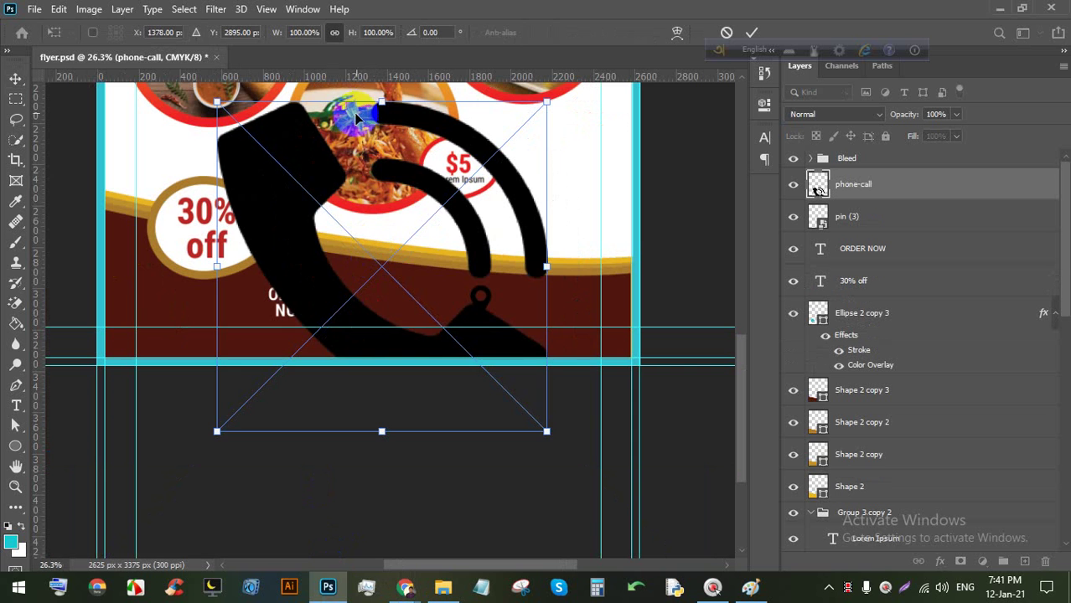
pyautogui.moveTo(358, 117); pyautogui.dragTo(350, 285)
pyautogui.scroll(5, 374, 262)
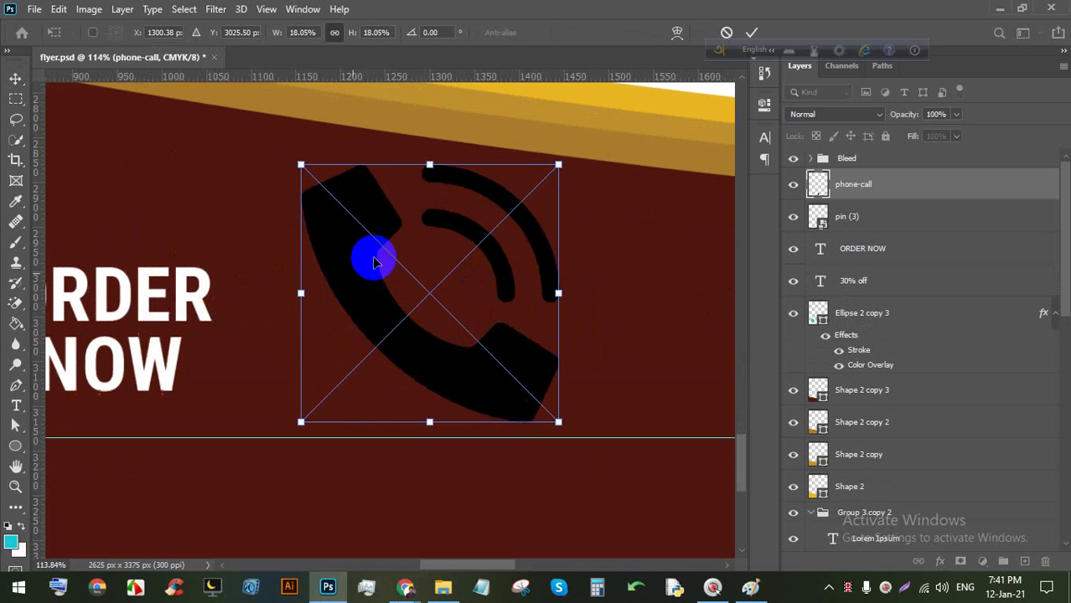
pyautogui.moveTo(428, 165); pyautogui.dragTo(303, 339)
pyautogui.click(752, 32)
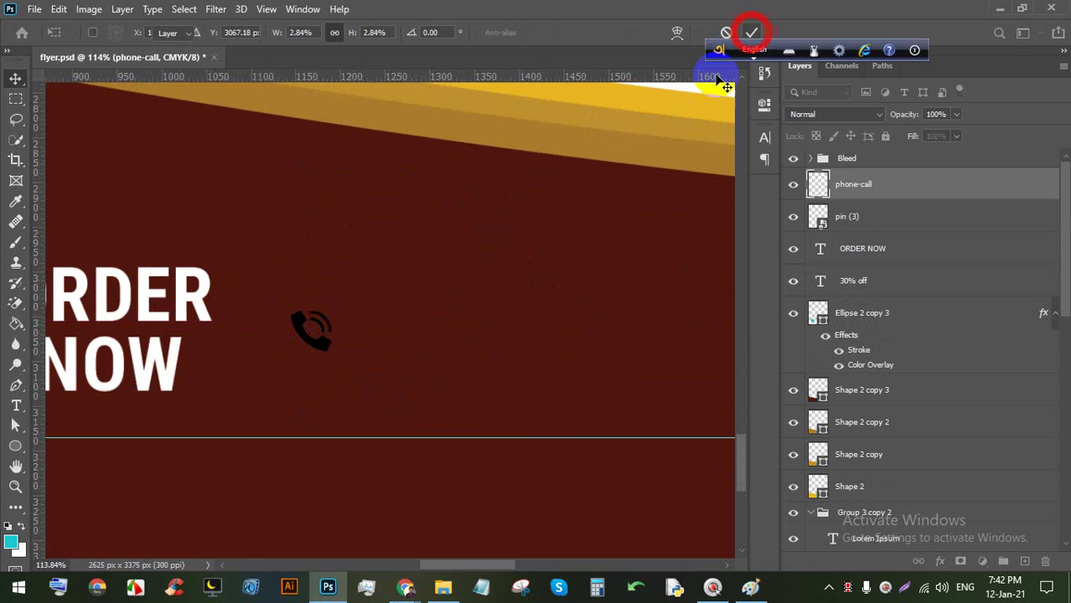
pyautogui.doubleClick(815, 185)
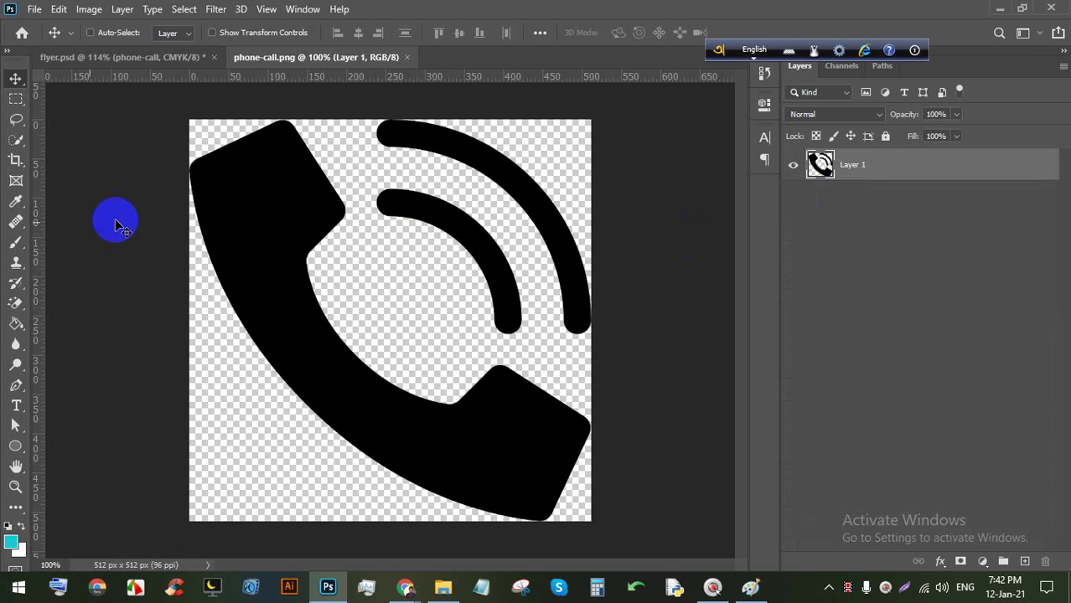
pyautogui.click(17, 325)
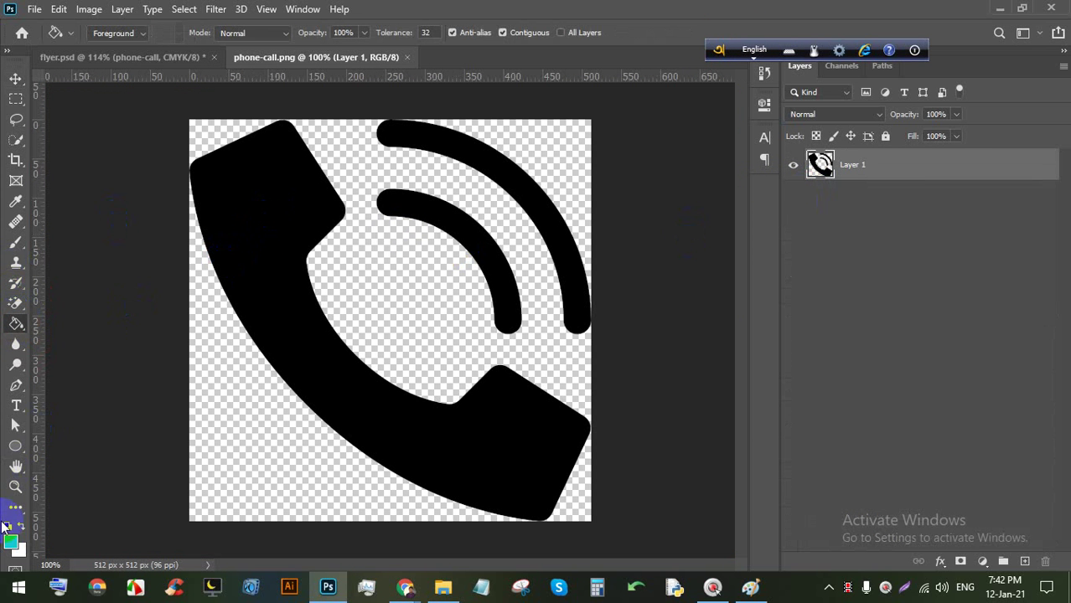
# Fill the phone handset and both arcs with white and save phone-call.png.
pyautogui.click(11, 542)
pyautogui.moveTo(623, 208); pyautogui.dragTo(554, 96)
pyautogui.click(893, 148)
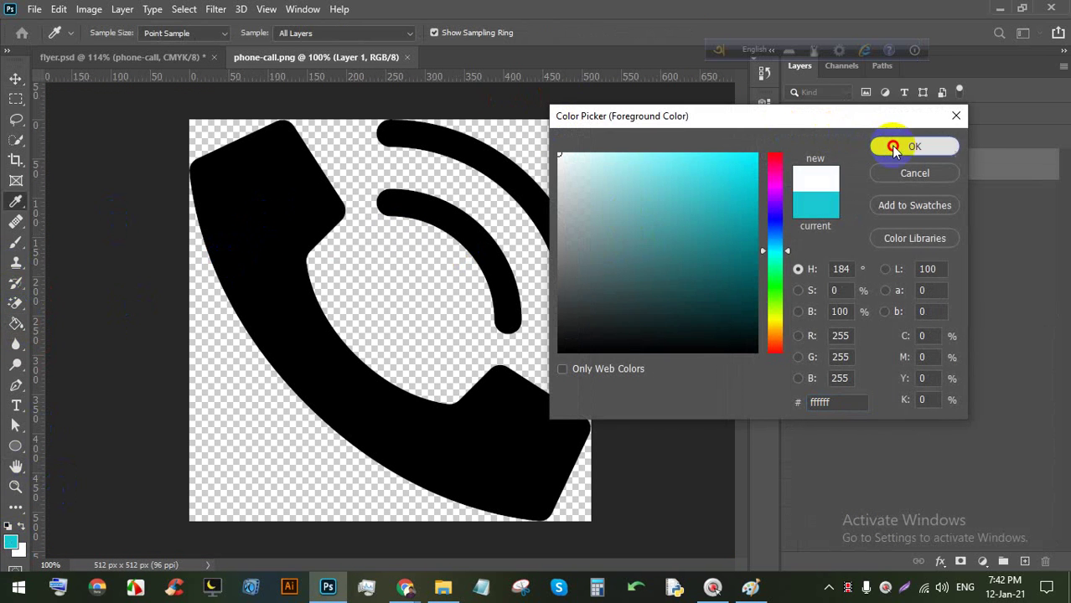
pyautogui.click(300, 186)
pyautogui.click(424, 197)
pyautogui.click(439, 156)
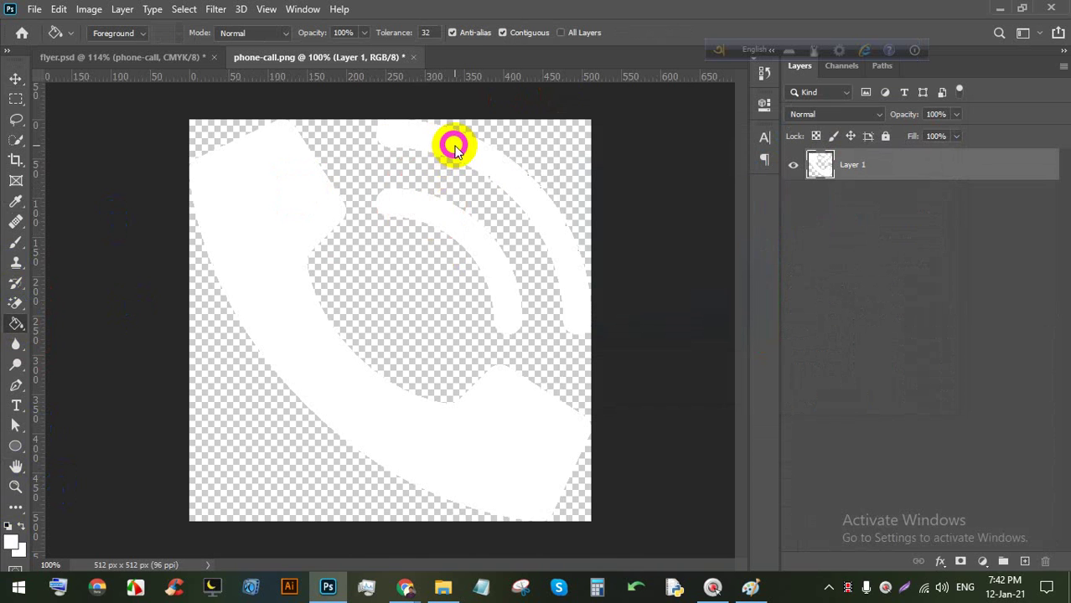
pyautogui.hotkey('ctrl', 's')
pyautogui.hotkey('ctrl', 's')
pyautogui.hotkey('ctrl', 's')
# Back in flyer.psd, move the white phone icon up and left into position.
pyautogui.click(186, 61)
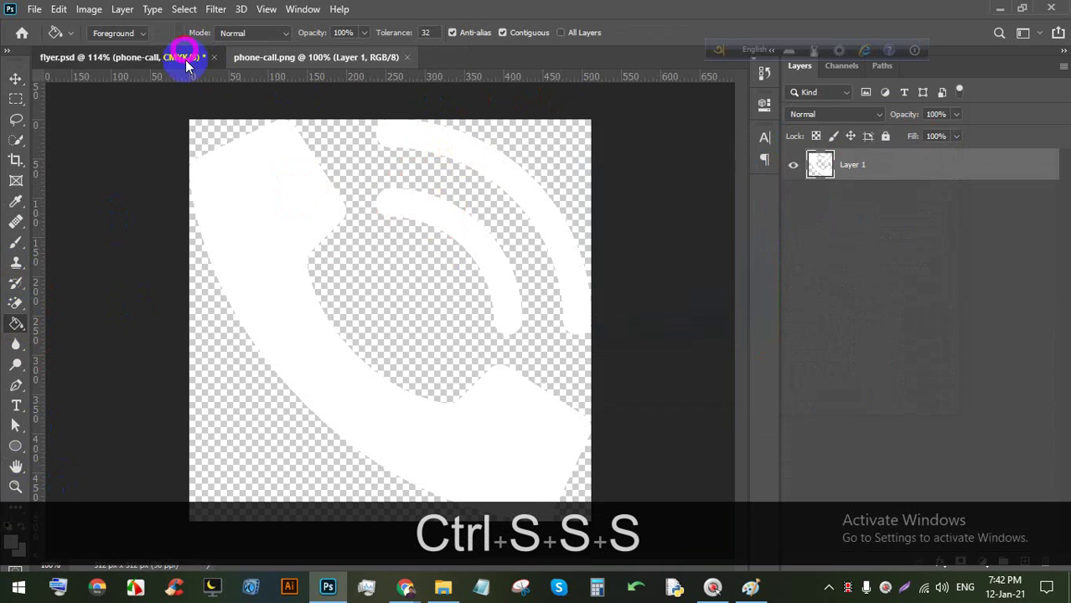
pyautogui.click(15, 78)
pyautogui.scroll(2, 285, 361)
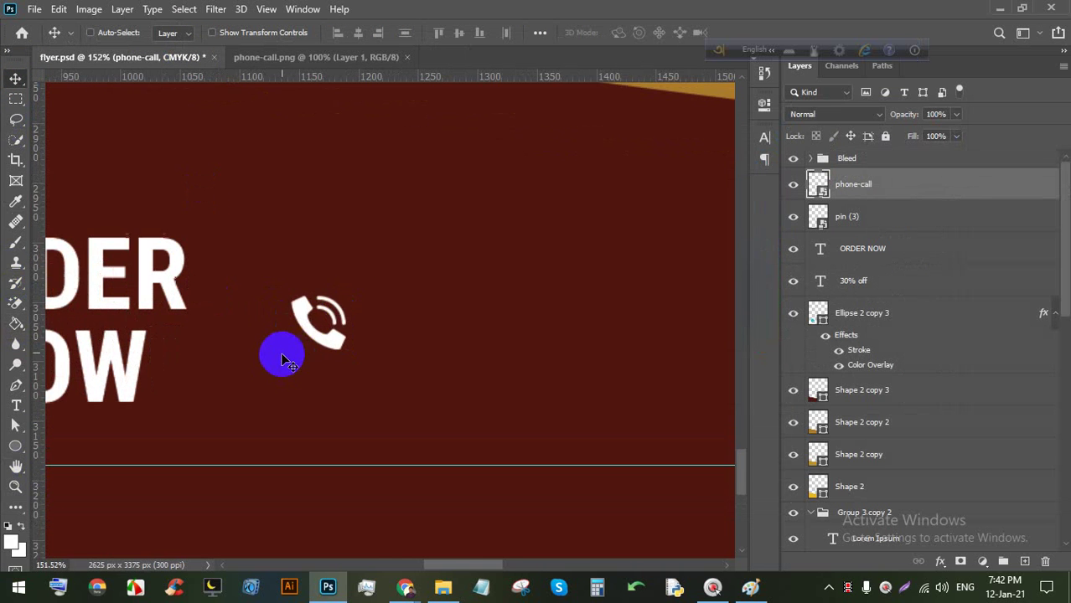
pyautogui.moveTo(299, 321); pyautogui.dragTo(301, 289)
pyautogui.press('alt')
pyautogui.click(22, 410)
pyautogui.scroll(2, 366, 289)
pyautogui.moveTo(366, 289); pyautogui.dragTo(279, 315)
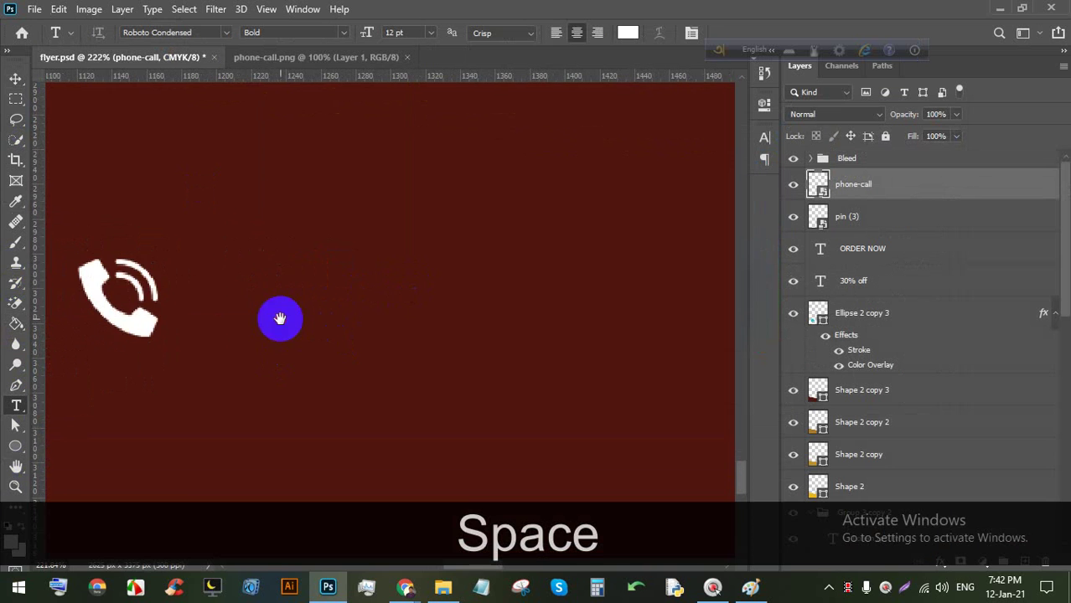
pyautogui.click(321, 348)
pyautogui.moveTo(320, 348); pyautogui.dragTo(514, 371)
pyautogui.doubleClick(361, 295)
pyautogui.tripleClick(361, 295)
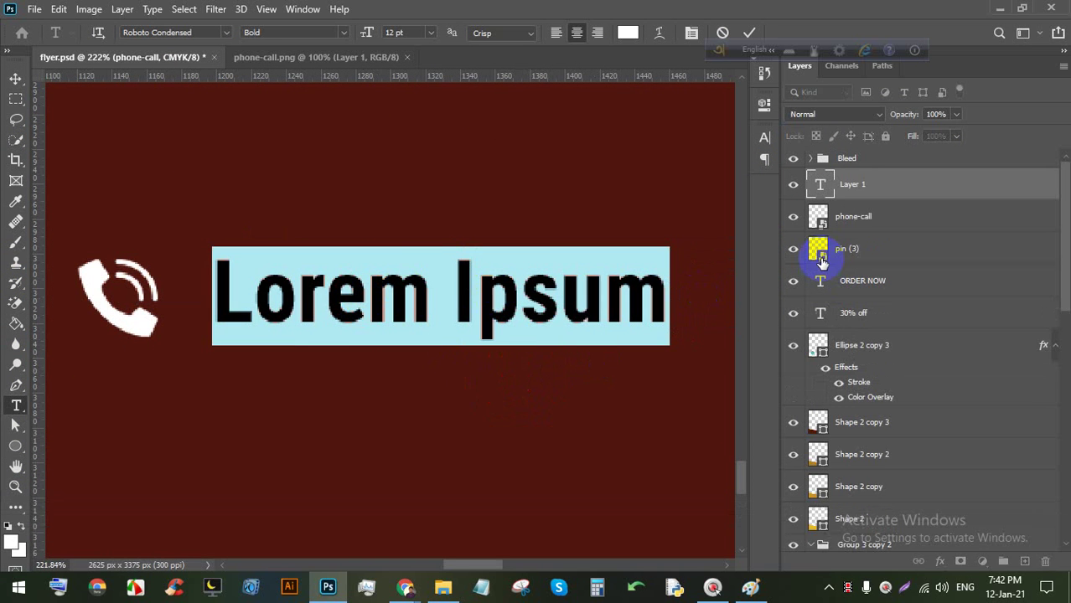
pyautogui.hotkey('shift', '=')
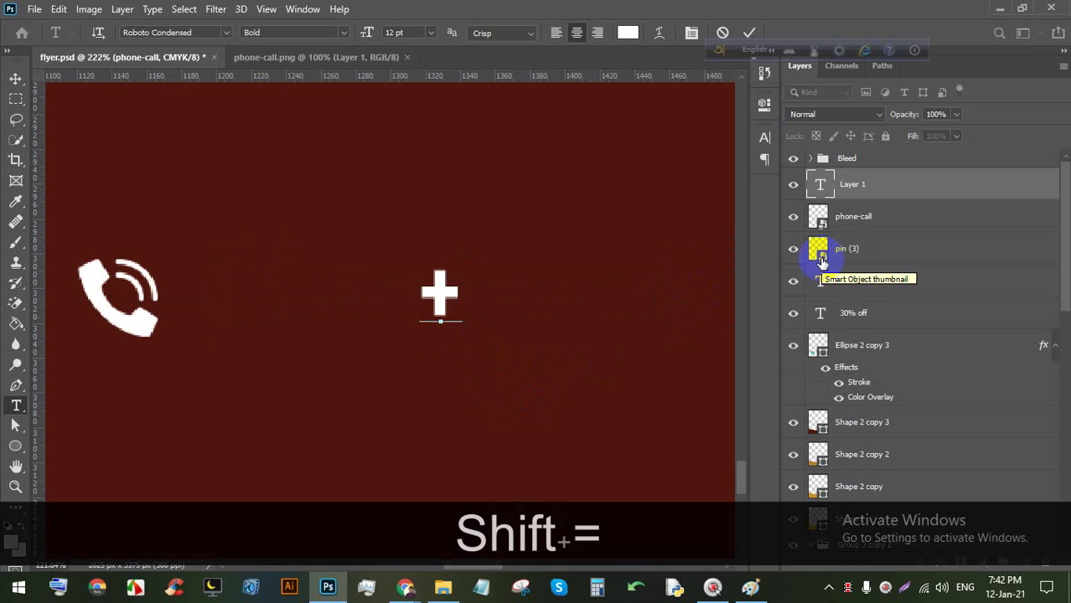
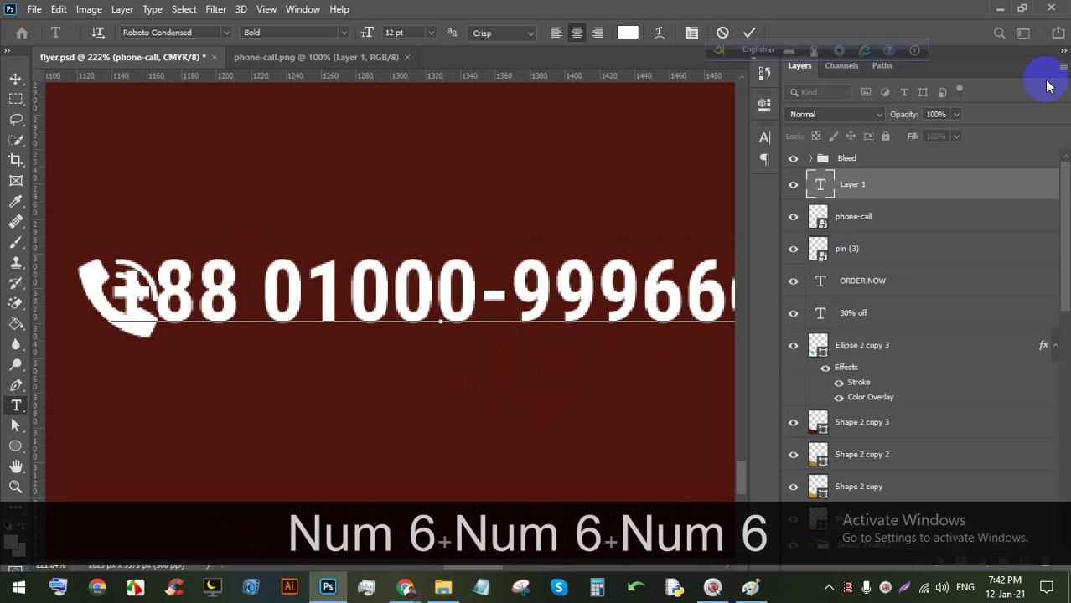
pyautogui.click(752, 34)
# Set the phone number to Regular weight and move it right, clear of the icon.
pyautogui.doubleClick(251, 286)
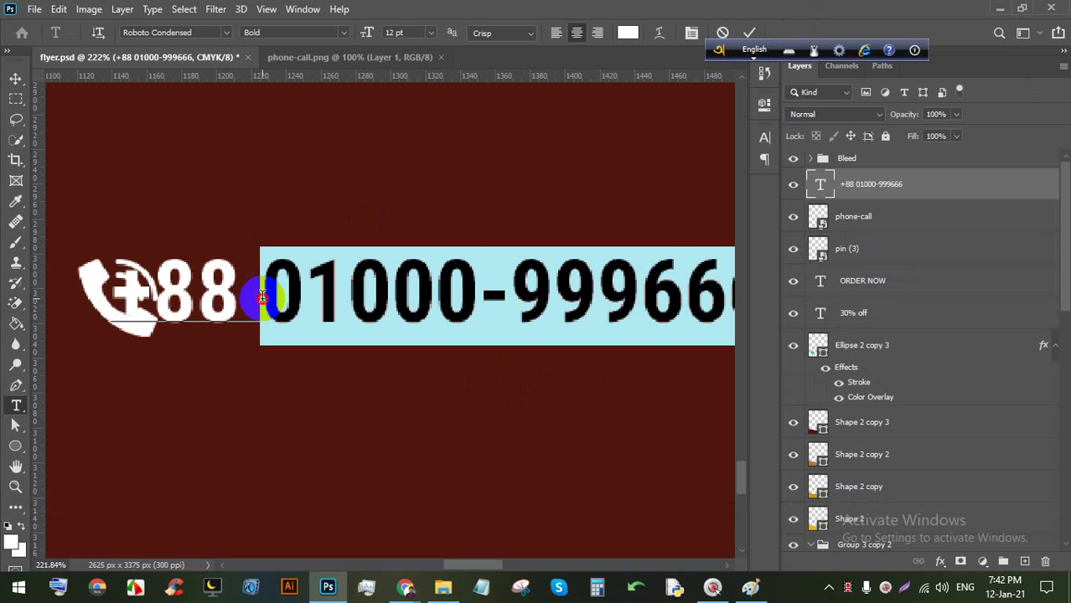
pyautogui.hotkey('ctrl', 'a')
pyautogui.click(344, 34)
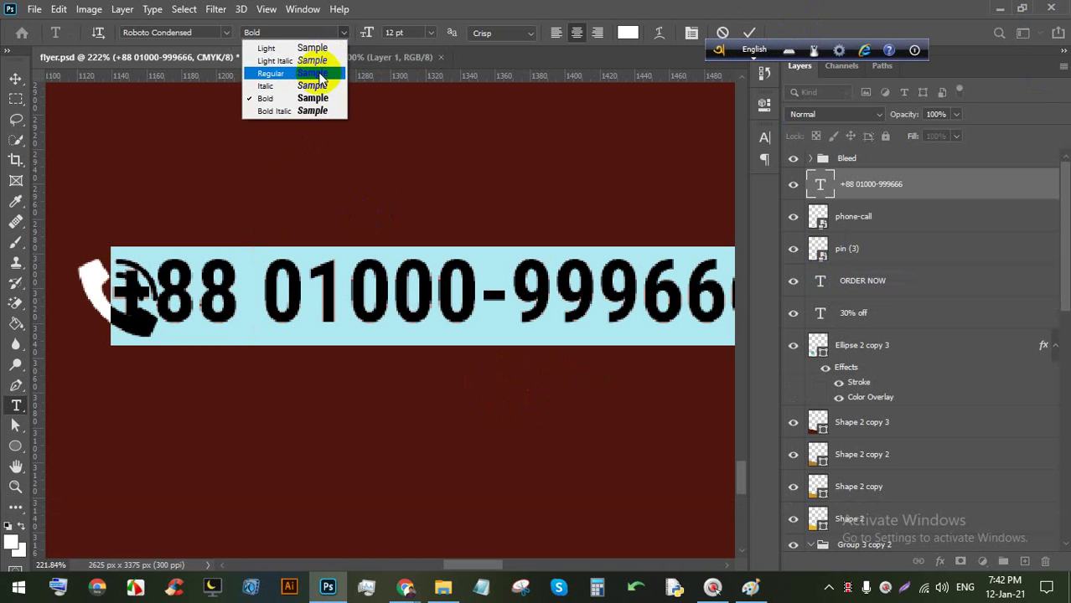
pyautogui.click(311, 73)
pyautogui.moveTo(330, 395); pyautogui.dragTo(398, 404)
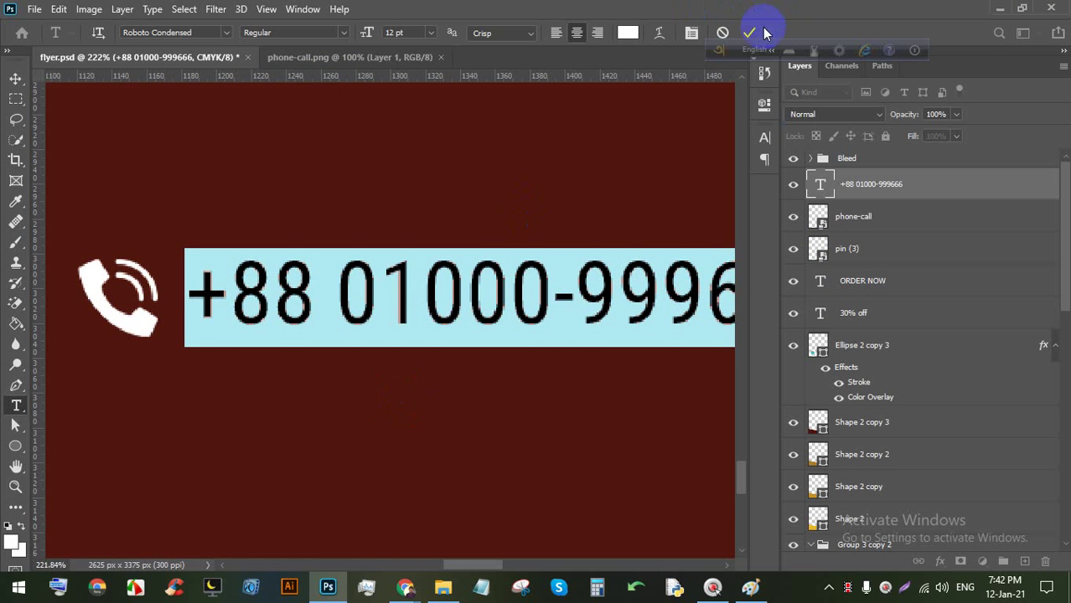
pyautogui.click(749, 31)
# Align the number and phone icon on their vertical centres and nudge them left and down.
pyautogui.keyDown('ctrl'); pyautogui.click(841, 216); pyautogui.keyUp('ctrl')
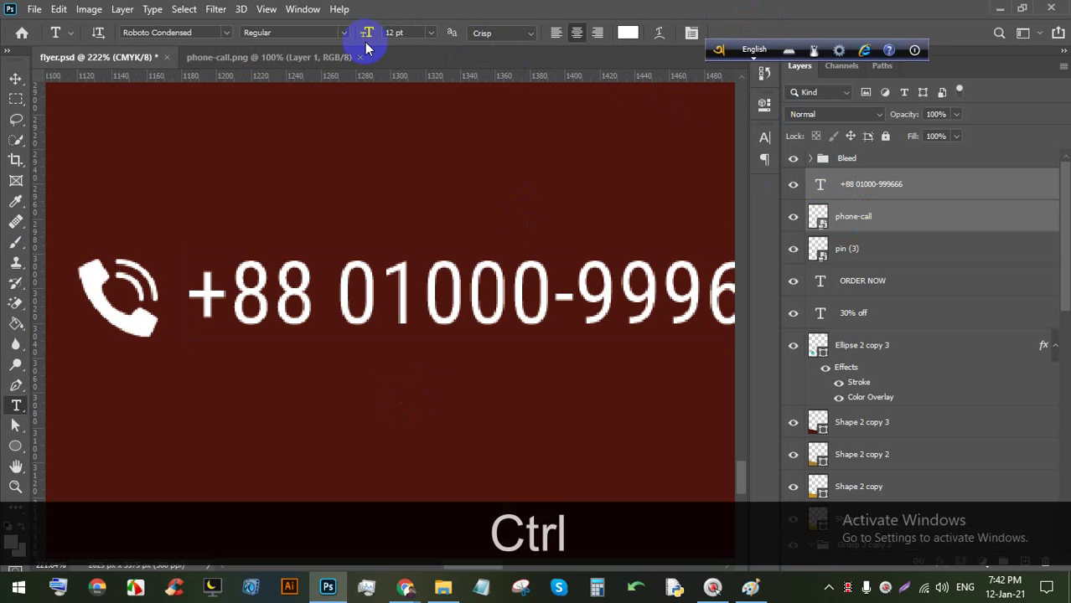
pyautogui.click(16, 78)
pyautogui.click(459, 35)
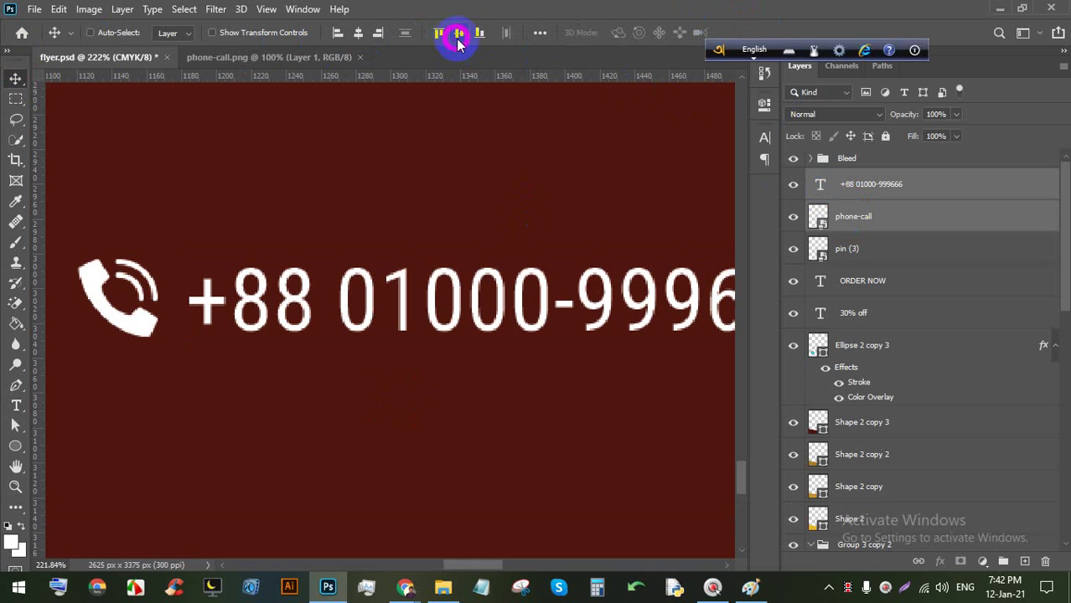
pyautogui.keyDown('alt'); pyautogui.scroll(-3, 455, 191); pyautogui.keyUp('alt')
pyautogui.moveTo(309, 251); pyautogui.dragTo(300, 338)
pyautogui.keyDown('alt'); pyautogui.scroll(-3, 282, 303); pyautogui.keyUp('alt')
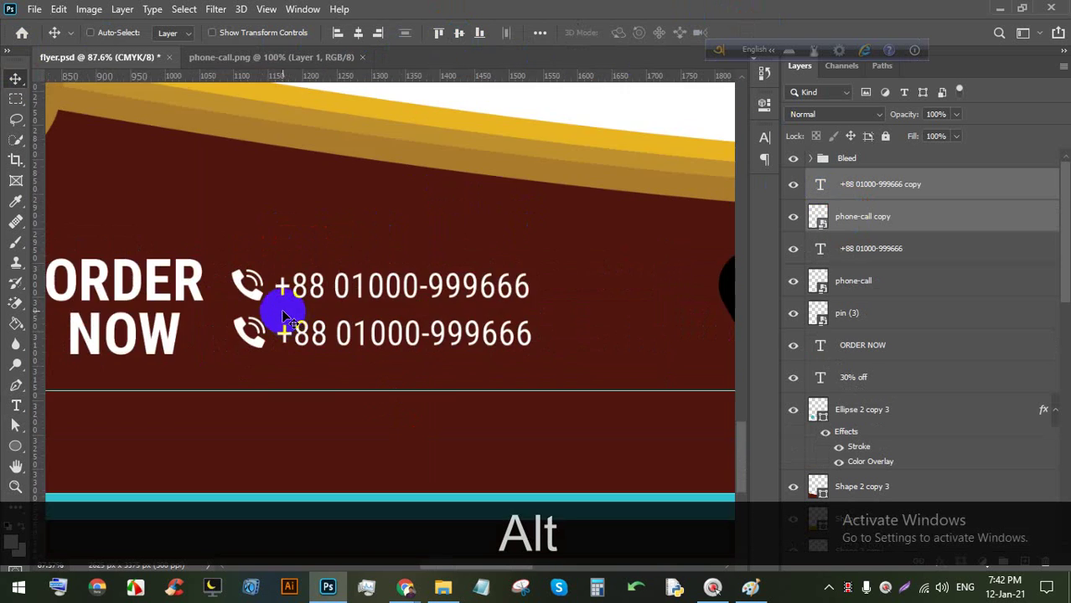
pyautogui.hscroll(4, 421, 306)
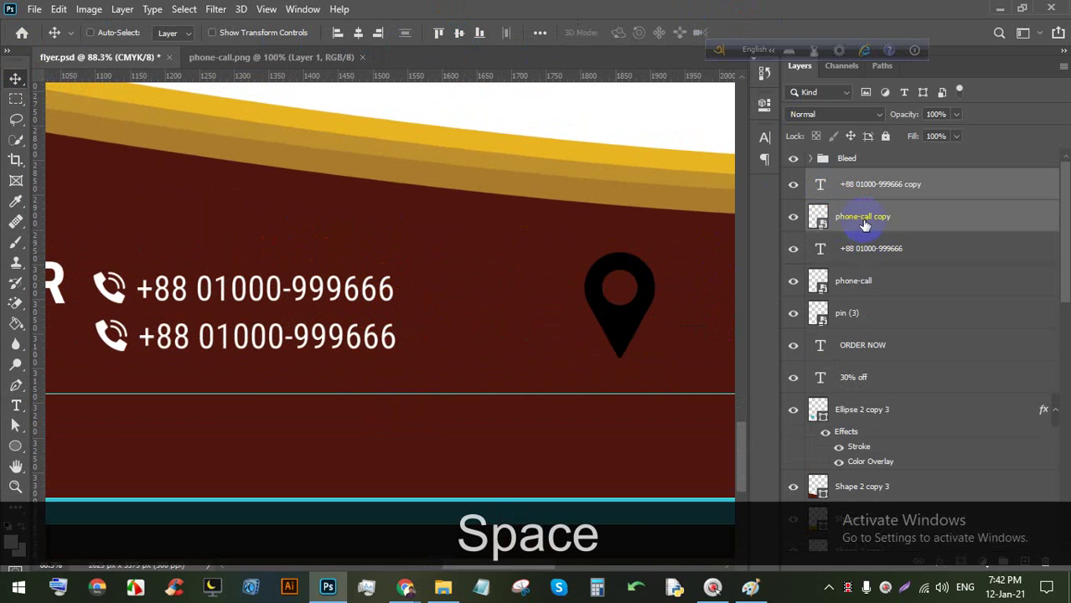
# Select the pin (3) layer and shrink the pin beside the phone numbers.
pyautogui.click(866, 282)
pyautogui.click(875, 311)
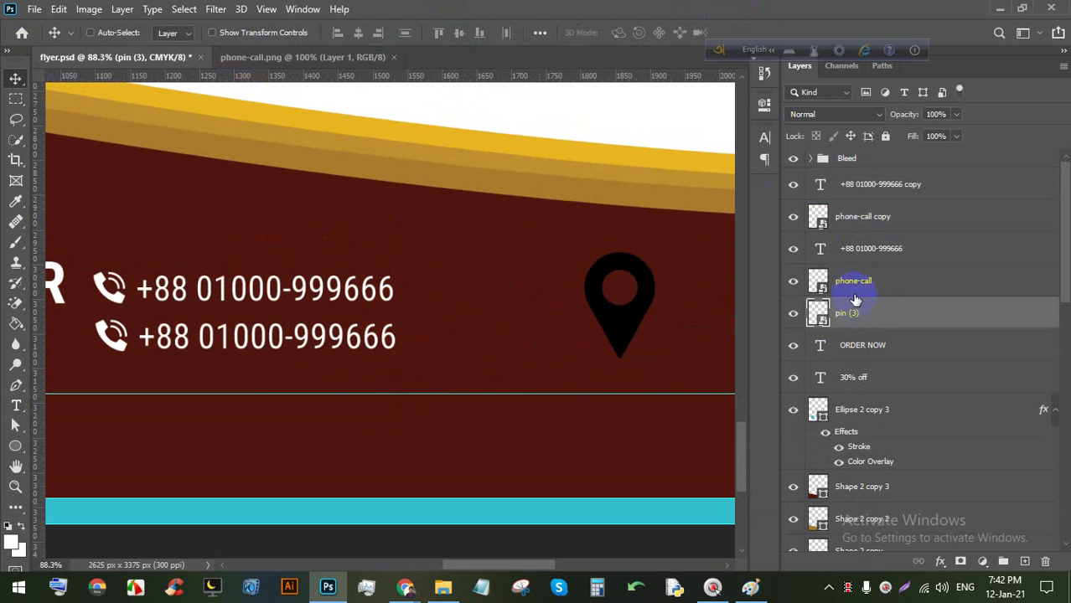
pyautogui.click(855, 283)
pyautogui.click(855, 317)
pyautogui.click(792, 313)
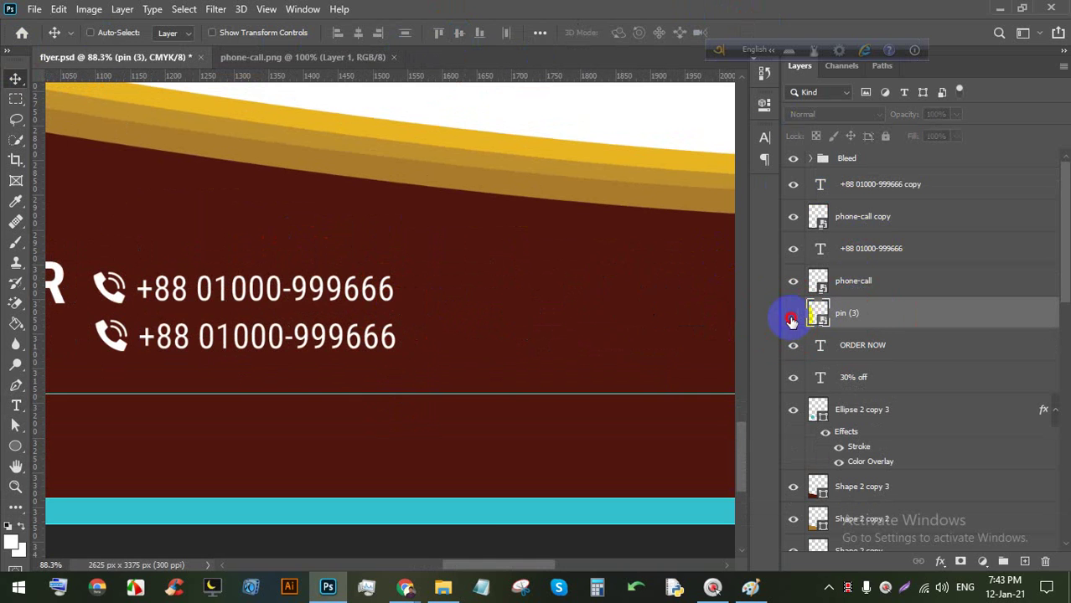
pyautogui.click(792, 312)
pyautogui.hotkey('ctrl', 't')
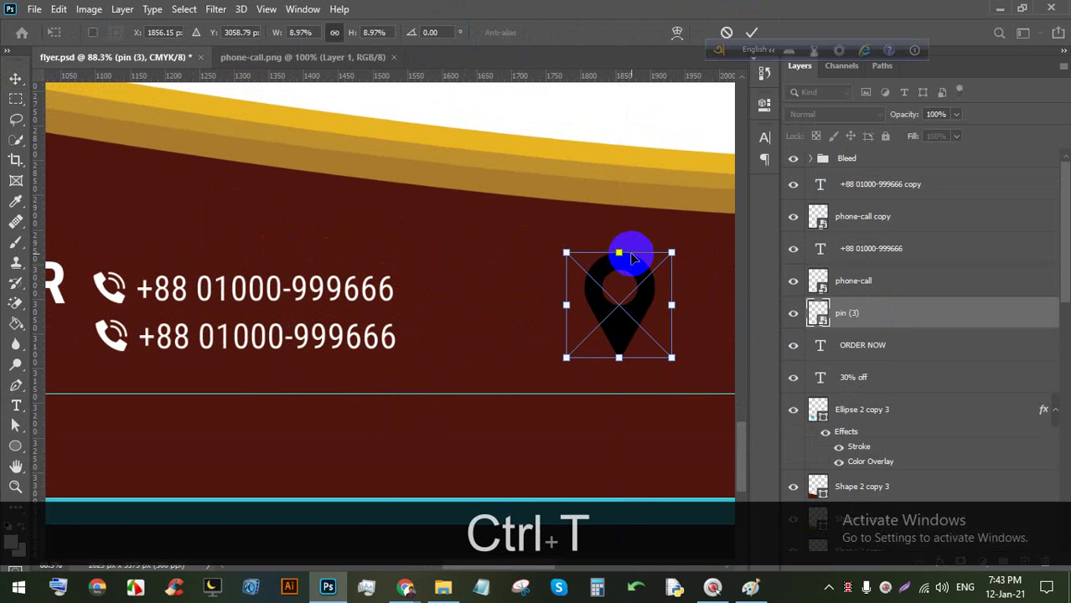
pyautogui.moveTo(620, 255); pyautogui.dragTo(443, 309)
# Try to paint-fill the pin's contents, dismissing the no-layers-selected alerts.
pyautogui.doubleClick(815, 316)
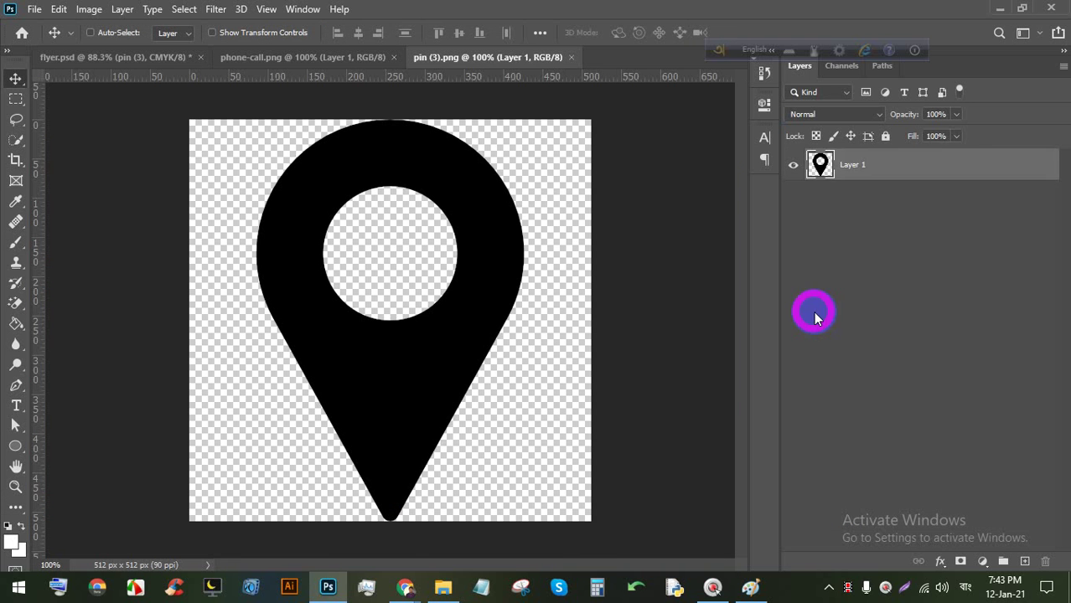
pyautogui.click(16, 325)
pyautogui.click(382, 335)
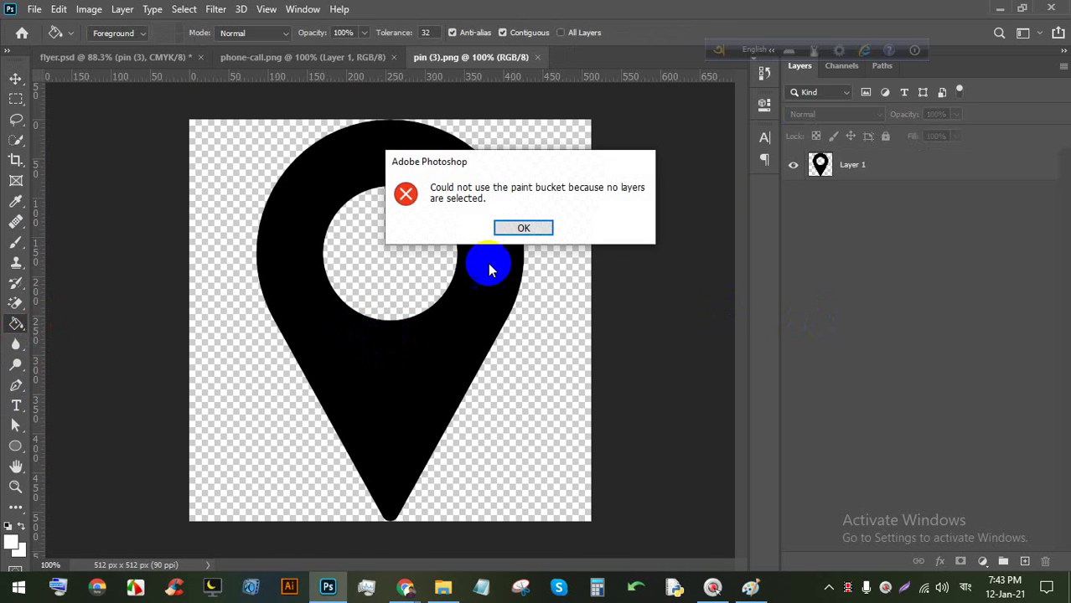
pyautogui.click(522, 227)
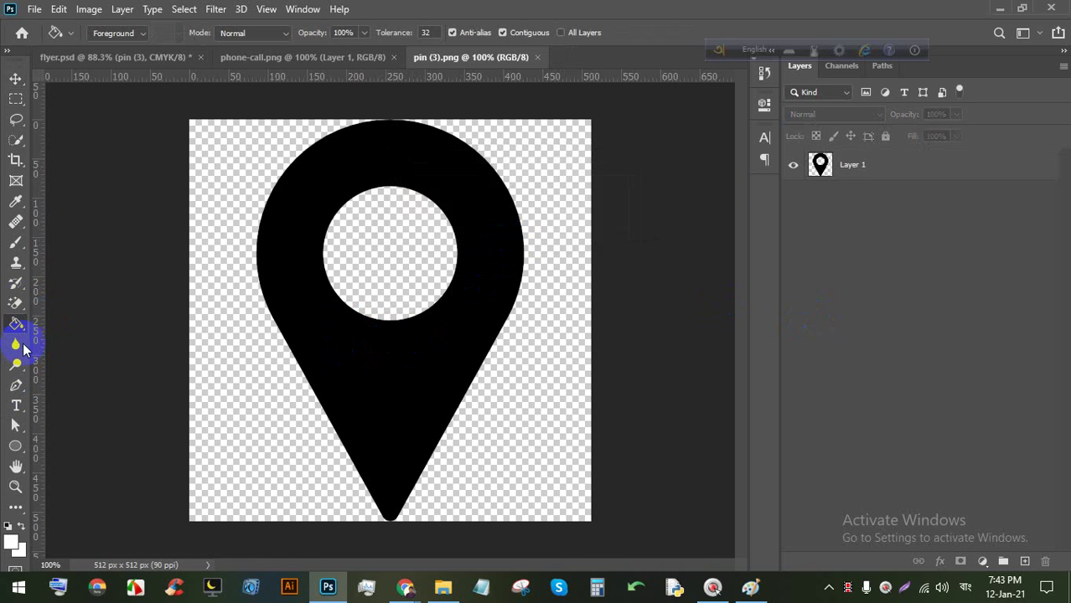
pyautogui.click(351, 142)
pyautogui.click(521, 227)
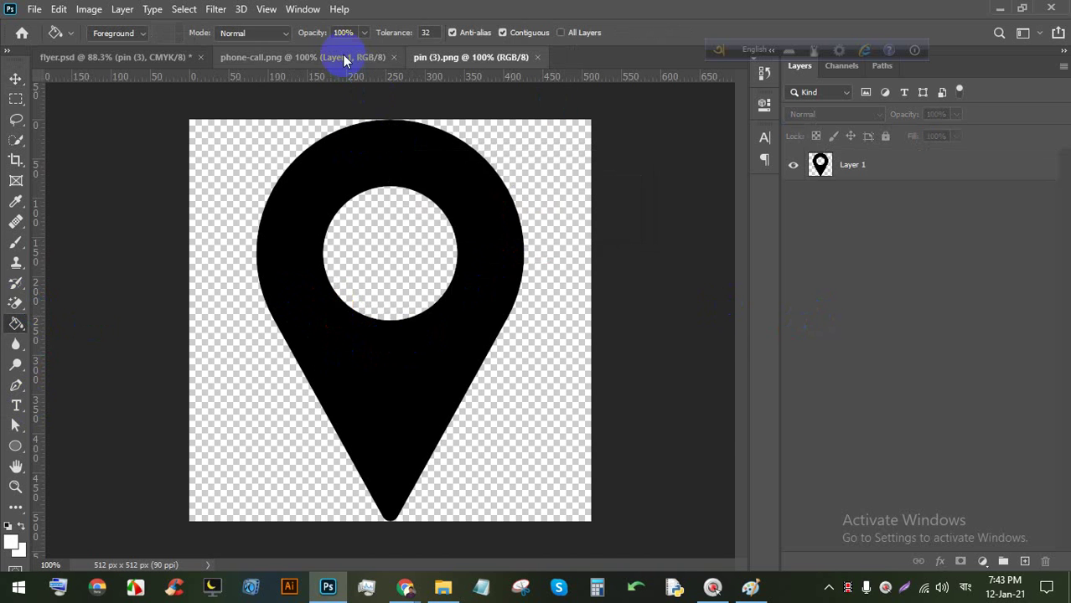
pyautogui.click(343, 56)
pyautogui.click(137, 56)
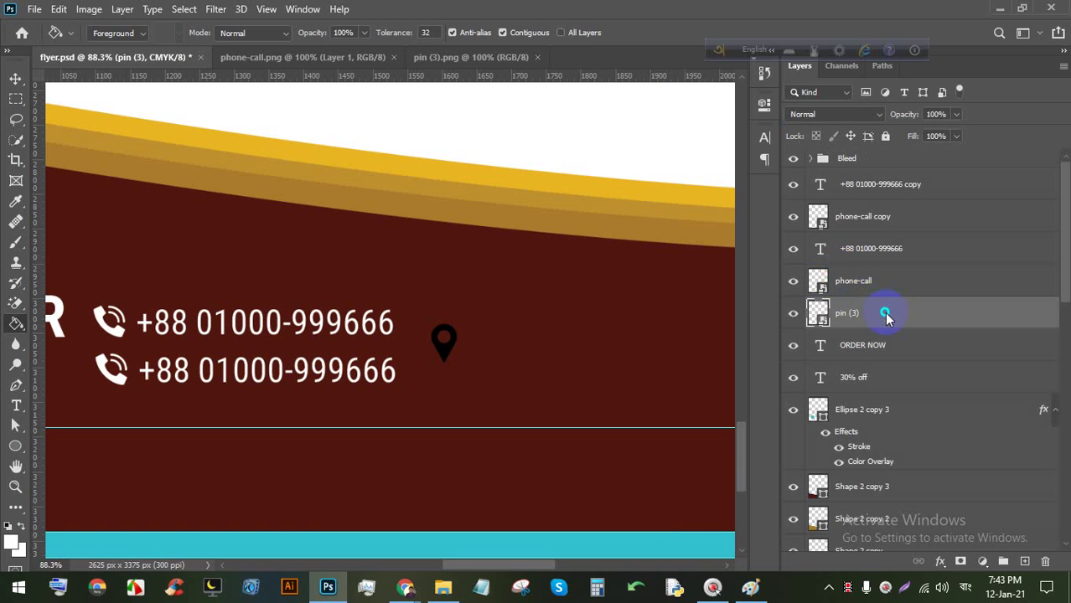
# Rasterize the pin (3) layer, fill the pin with white, and save the flyer.
pyautogui.rightClick(885, 315)
pyautogui.click(769, 292)
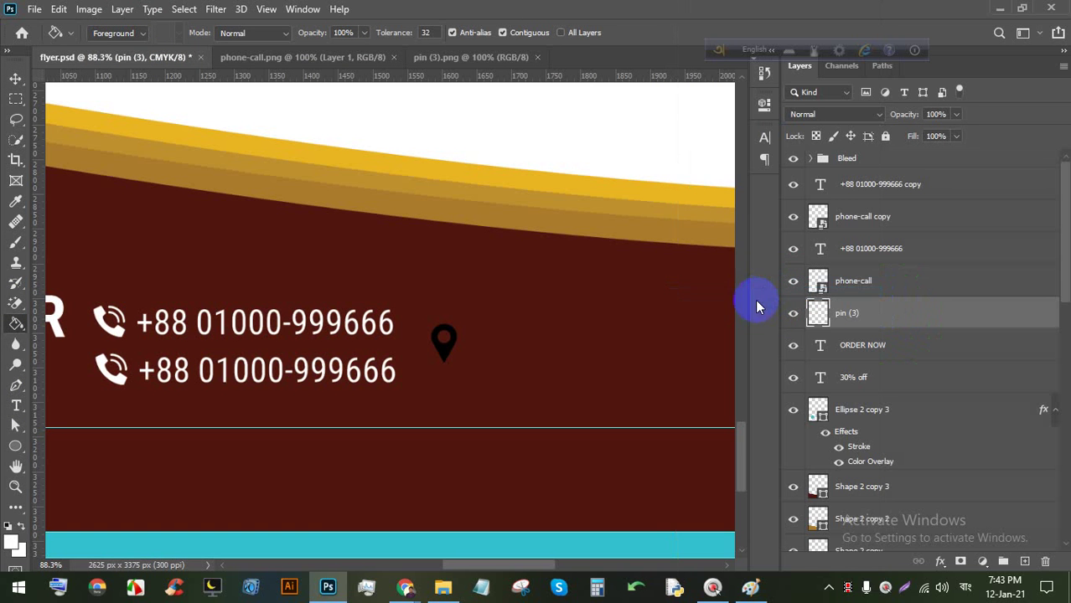
pyautogui.scroll(6, 418, 382)
pyautogui.scroll(2, 473, 323)
pyautogui.click(468, 285)
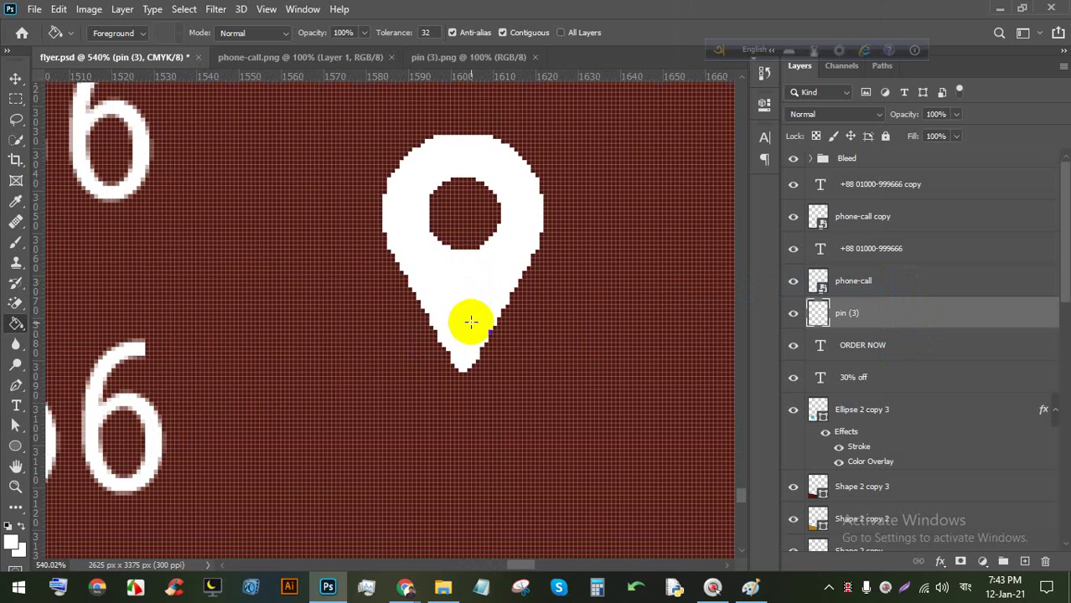
pyautogui.hotkey('ctrl', 's')
# Nudge the white pin slightly left and pan to the empty area right of it.
pyautogui.scroll(-5, 427, 287)
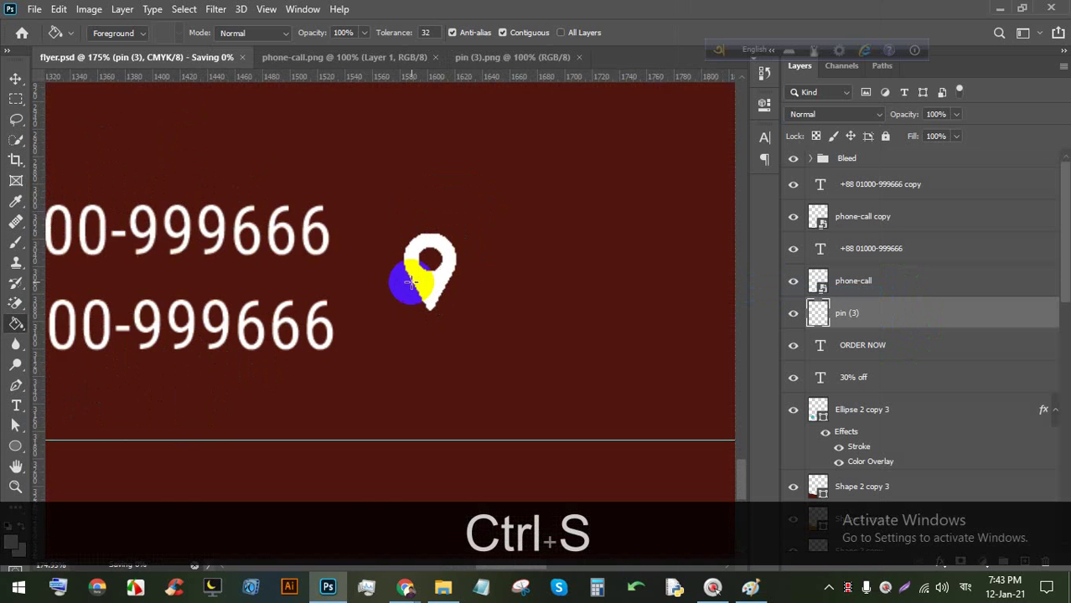
pyautogui.click(15, 77)
pyautogui.click(431, 280)
pyautogui.moveTo(435, 285)
pyautogui.mouseDown()
pyautogui.moveTo(409, 289)
pyautogui.moveTo(365, 270)
pyautogui.moveTo(454, 242)
pyautogui.moveTo(346, 268)
pyautogui.mouseUp()
pyautogui.scroll(2, 450, 290)
pyautogui.scroll(1, 450, 291)
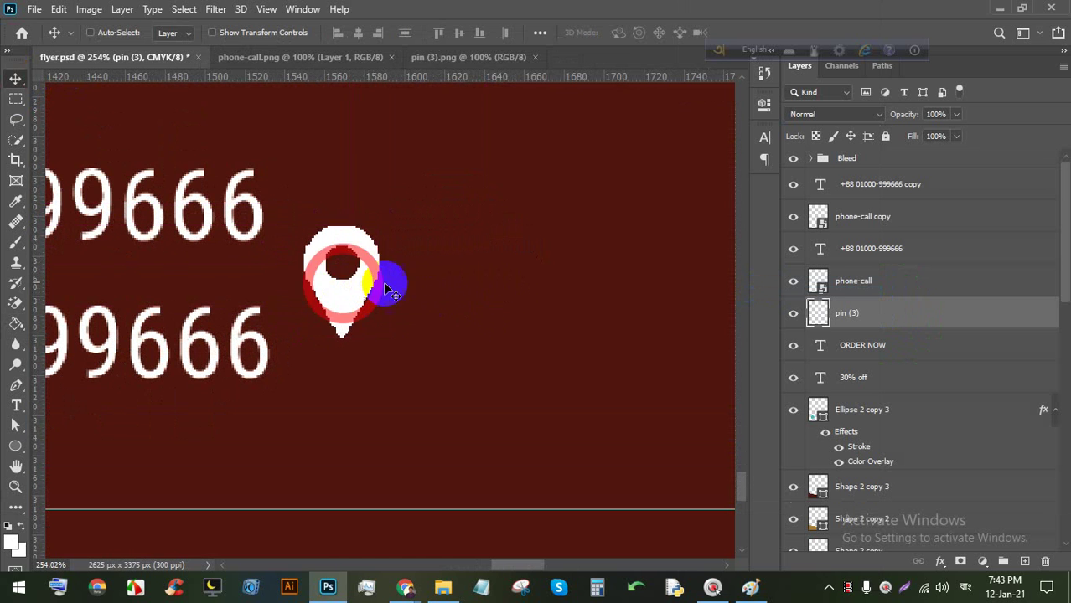
pyautogui.scroll(-3, 382, 282)
pyautogui.press('space')
pyautogui.moveTo(414, 278)
pyautogui.mouseDown()
pyautogui.moveTo(291, 227)
pyautogui.moveTo(2, 446)
pyautogui.mouseUp()
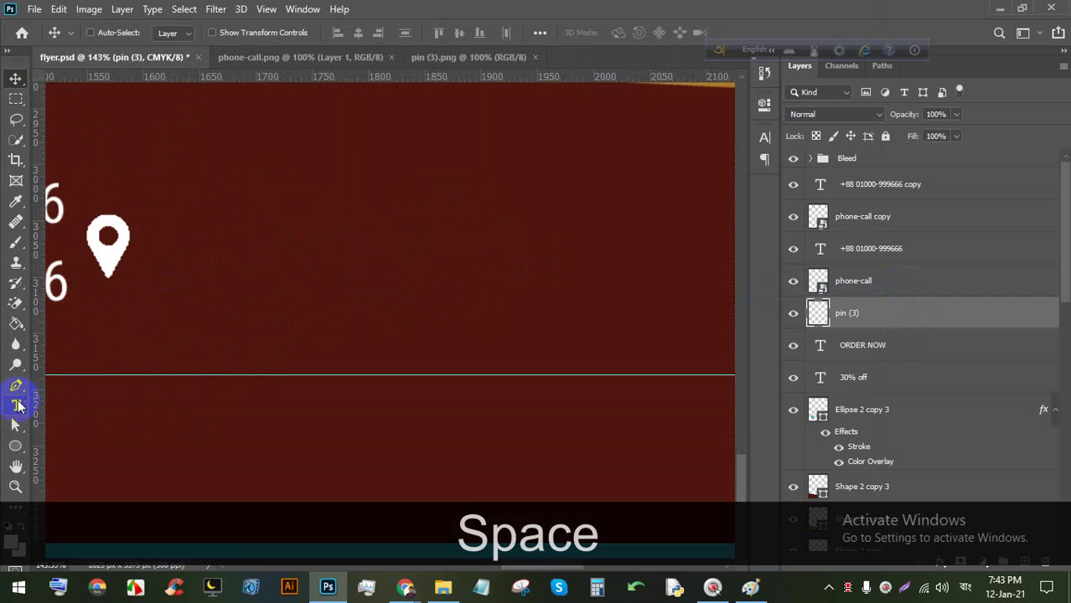
pyautogui.click(17, 406)
# Place a text layer right of the pin reading 'Your Location Here'.
pyautogui.click(196, 253)
pyautogui.moveTo(289, 313); pyautogui.dragTo(497, 313)
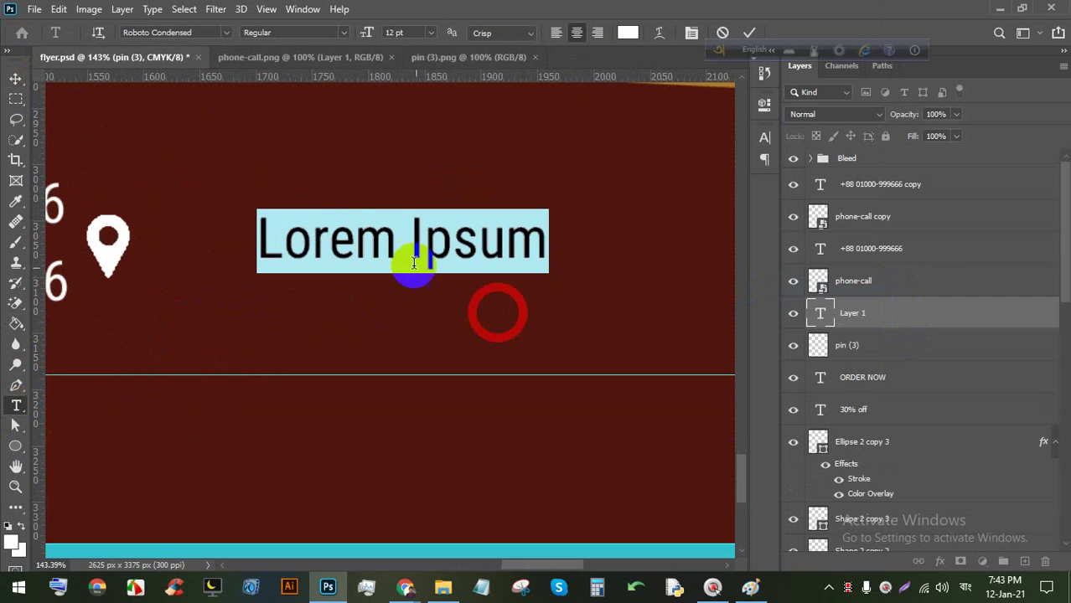
pyautogui.tripleClick(413, 263)
pyautogui.press('shift')
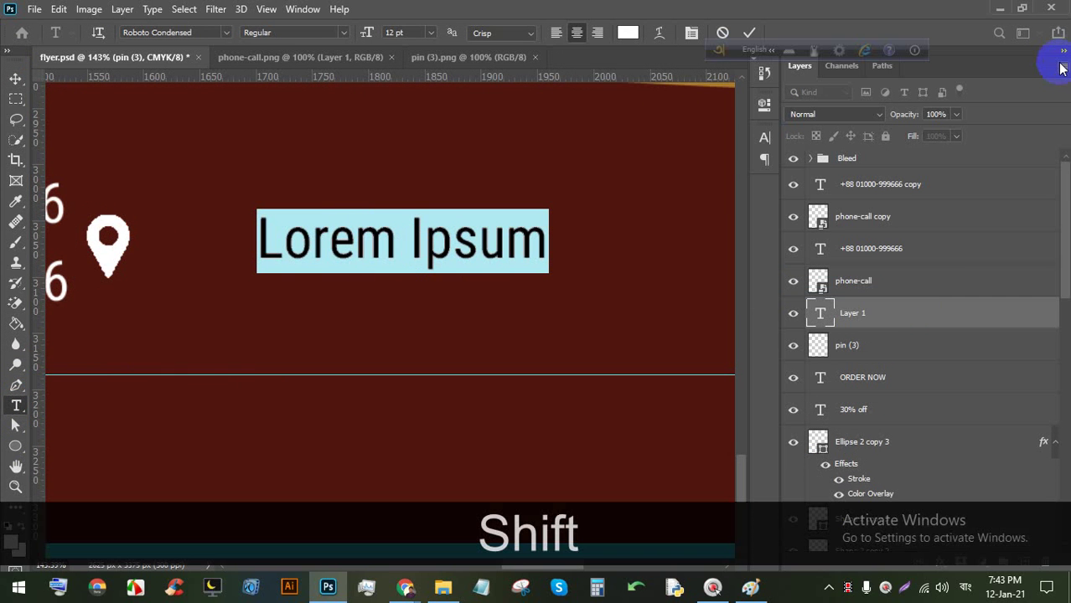
pyautogui.press('capslock')
pyautogui.write('Your ')
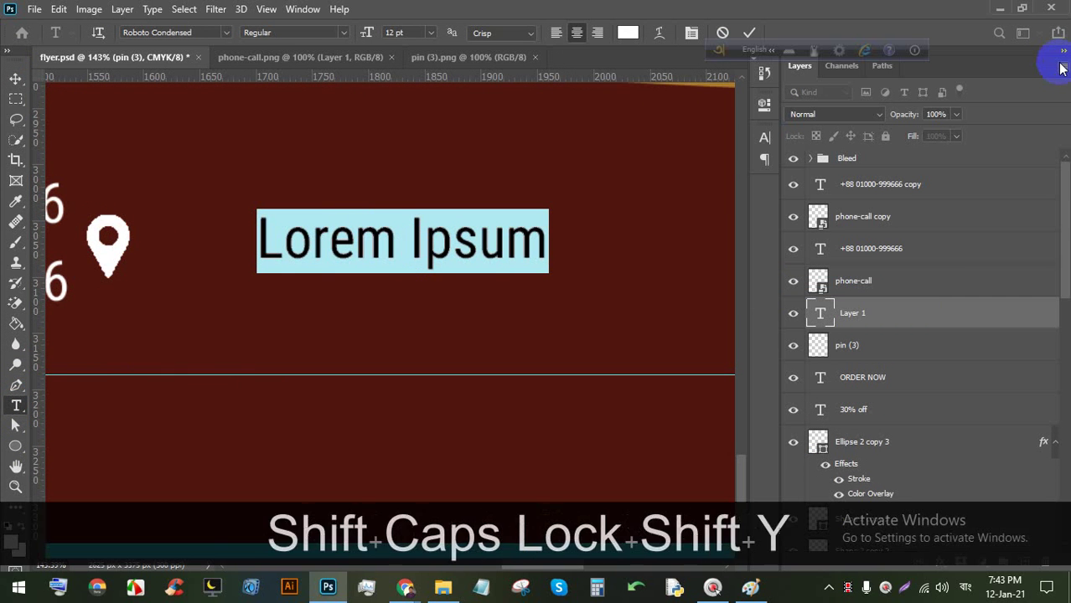
pyautogui.write('Locatio')
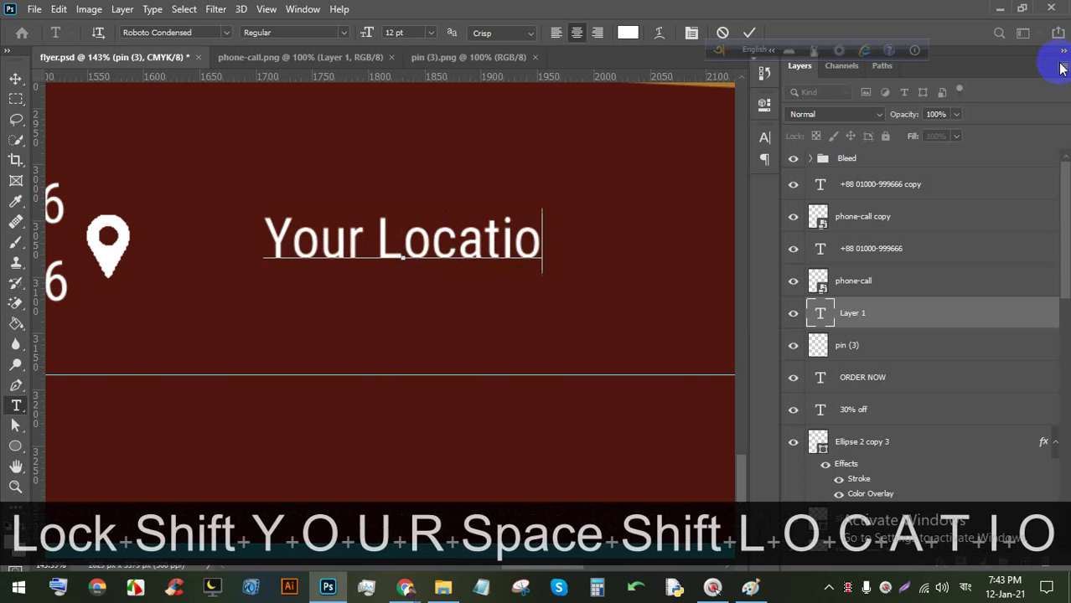
pyautogui.write('n Here')
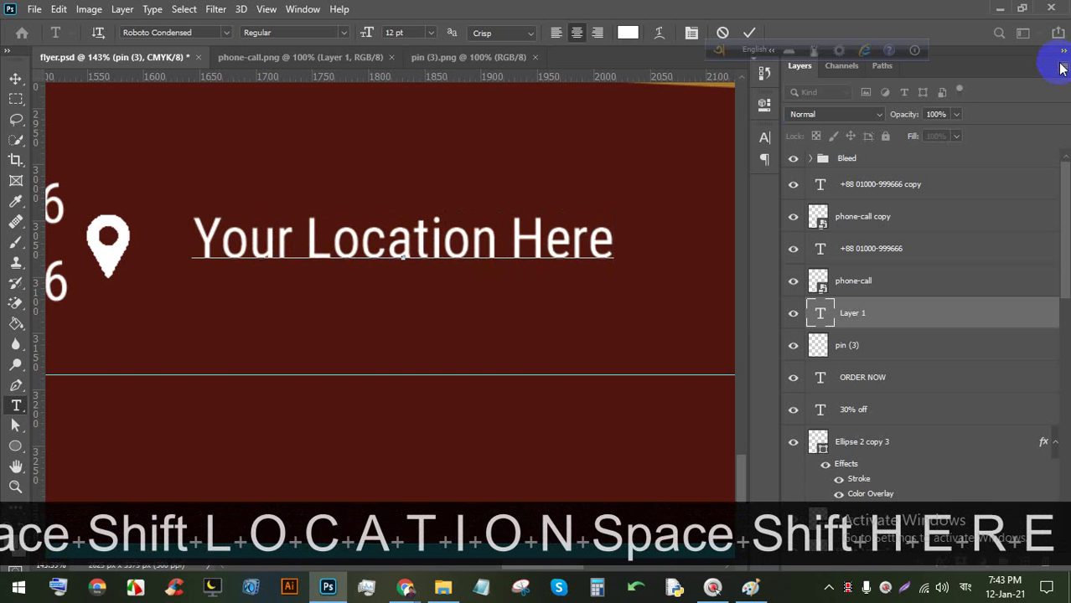
# Add a second address line reading 'Dhaka, Bangladesh-9099.'.
pyautogui.press('Return')
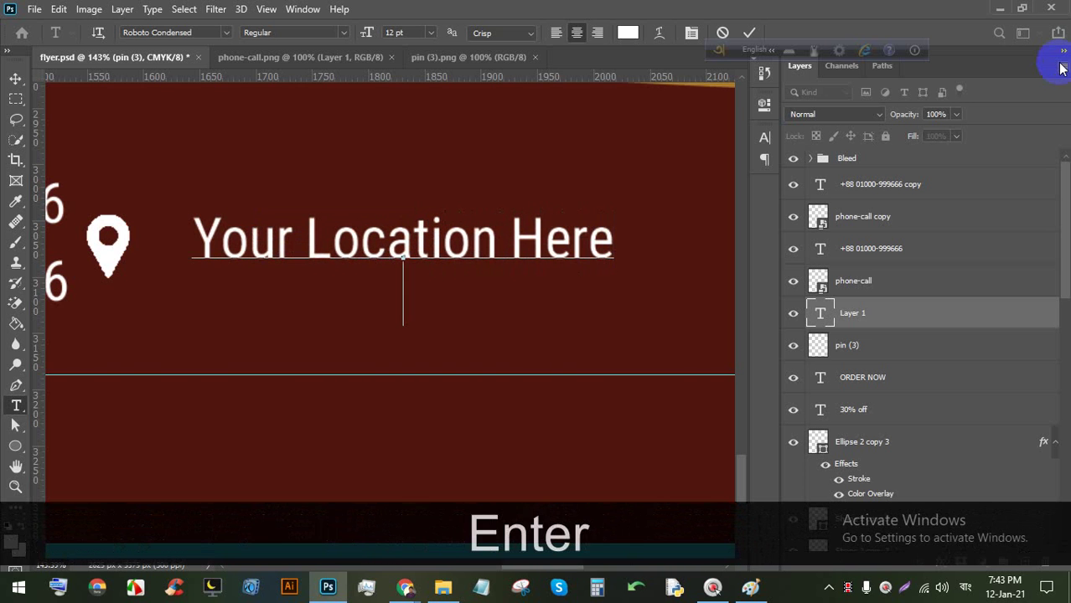
pyautogui.write('DHaka')
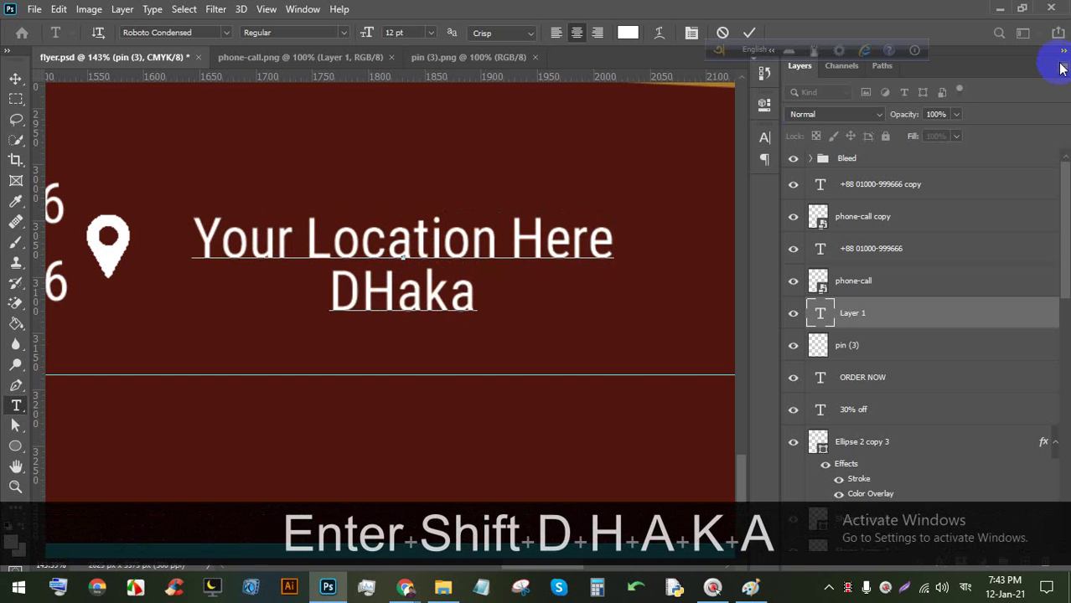
pyautogui.press('BackSpace')
pyautogui.press('BackSpace')
pyautogui.press('BackSpace')
pyautogui.press('BackSpace')
pyautogui.write('ha')
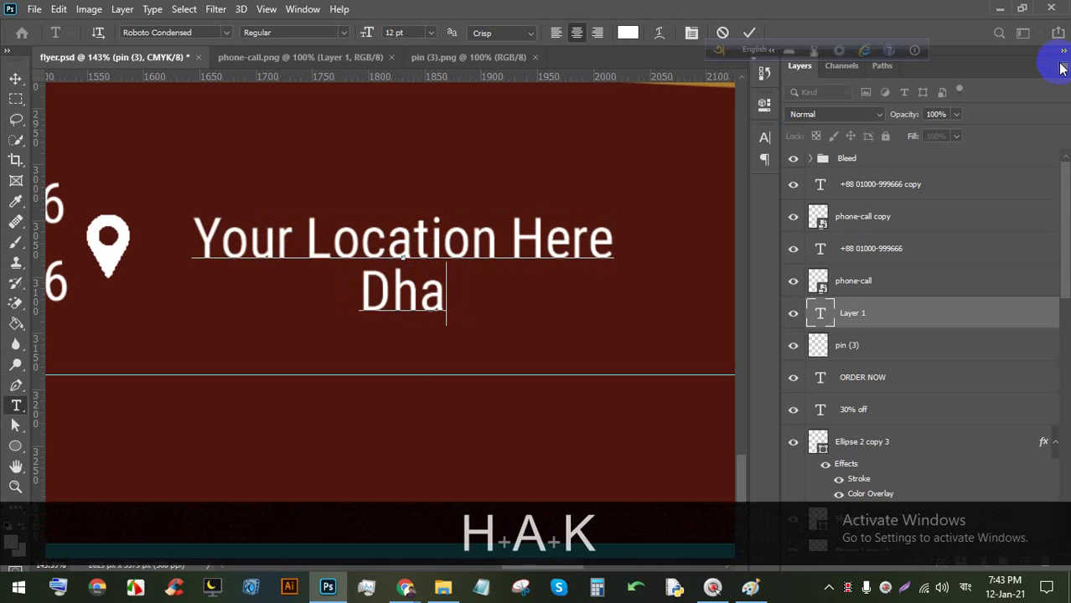
pyautogui.write('ka, Bang')
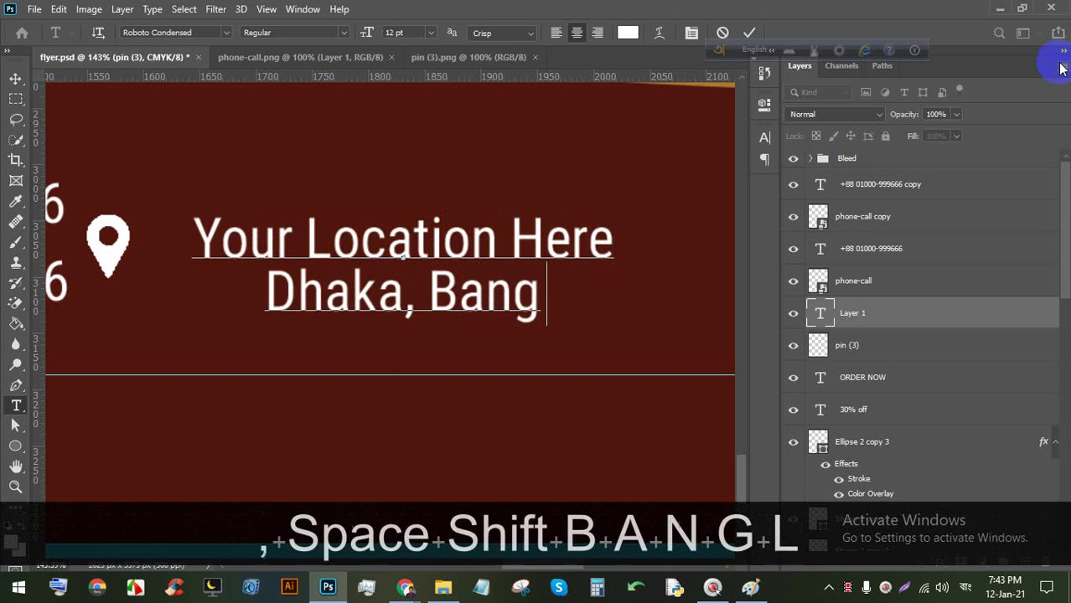
pyautogui.write('ladesh.')
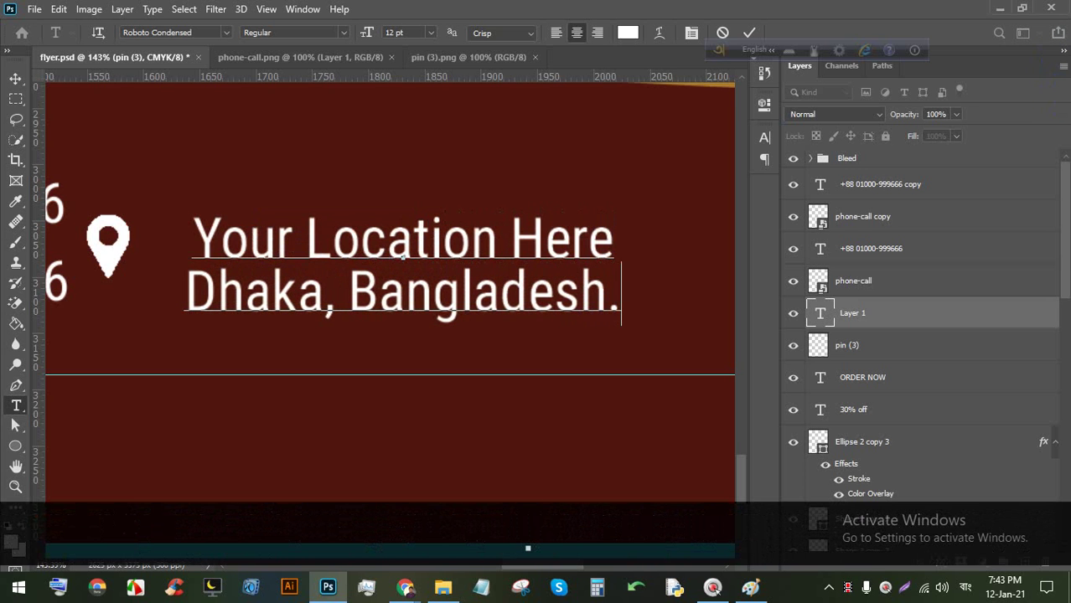
pyautogui.press('BackSpace')
pyautogui.write('-9')
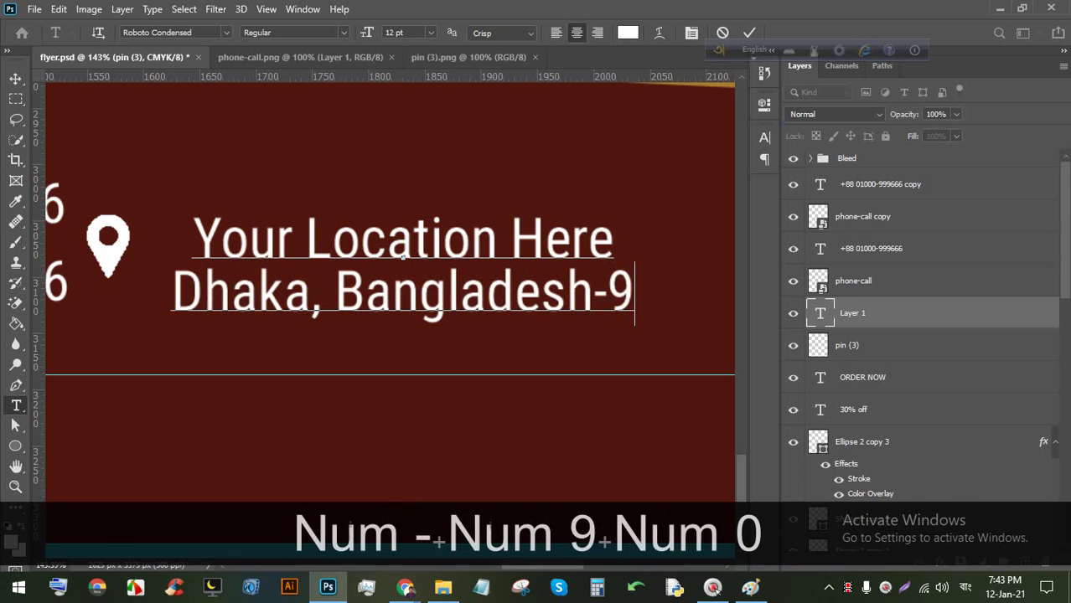
pyautogui.write('099.')
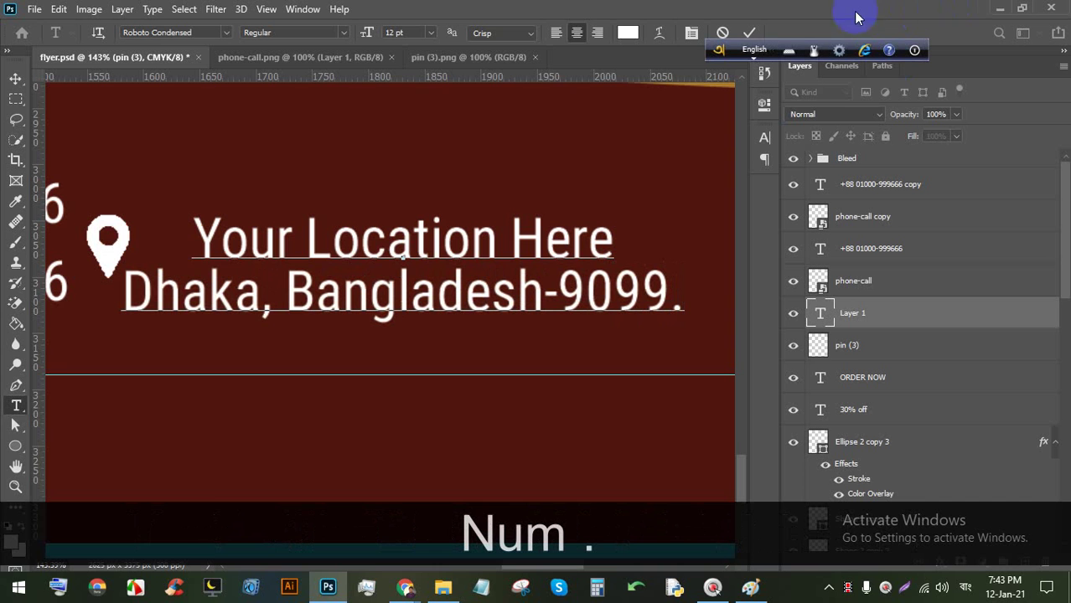
# Commit the address text and move it up and to the right.
pyautogui.click(755, 30)
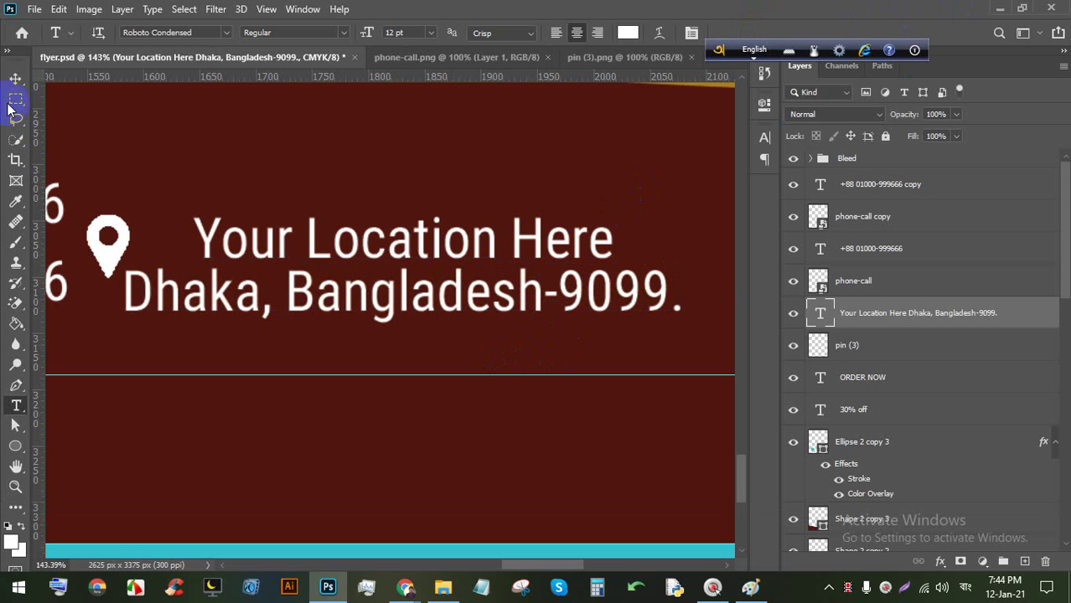
pyautogui.click(16, 78)
pyautogui.moveTo(268, 239); pyautogui.dragTo(311, 232)
pyautogui.scroll(-5, 302, 268)
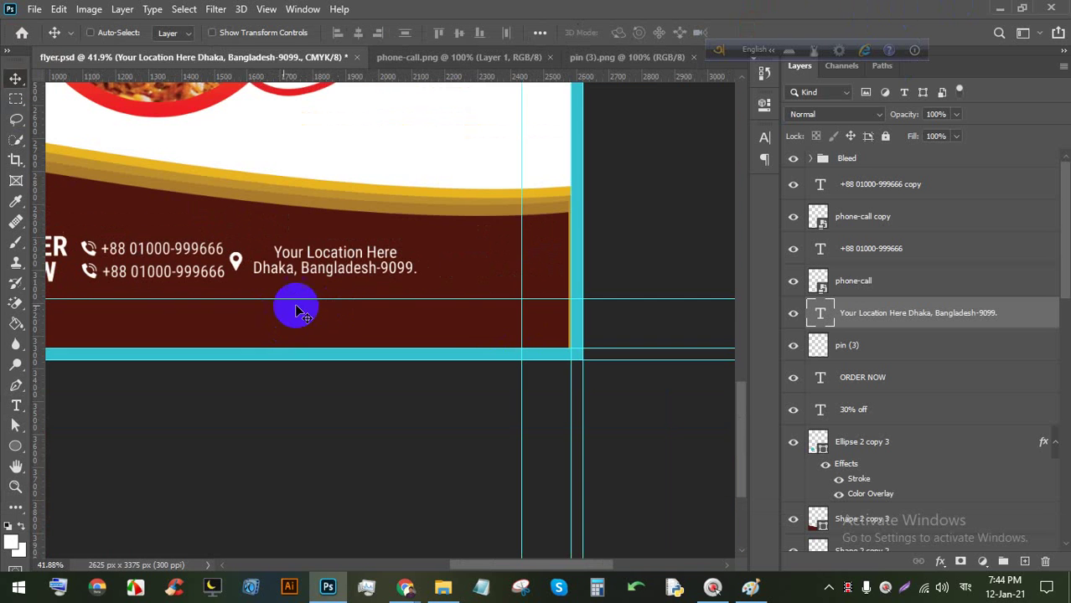
pyautogui.scroll(2, 235, 283)
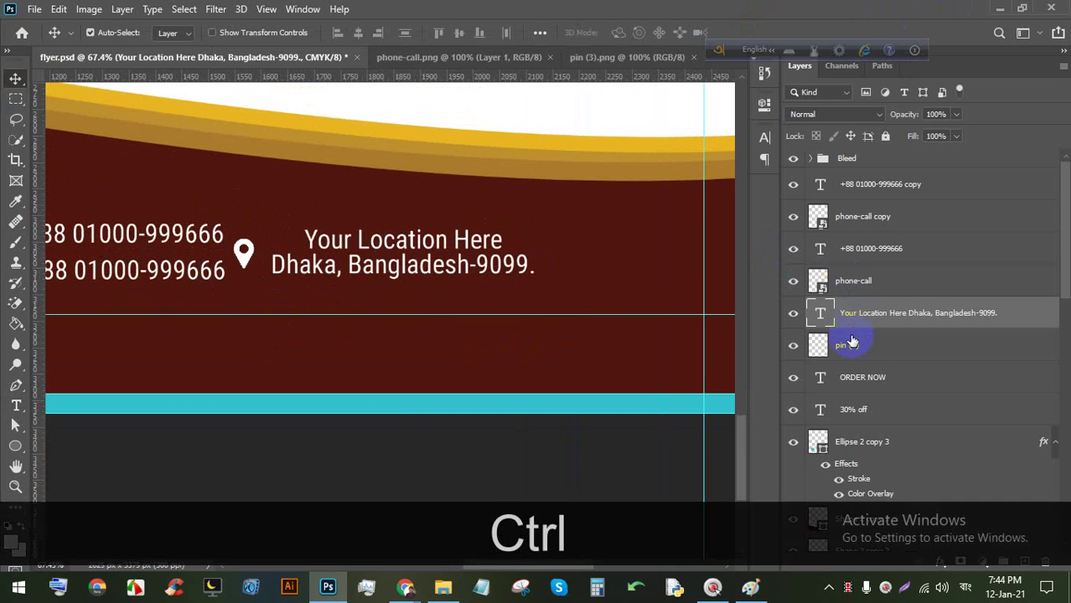
# Add the pin (3) layer to the selection and move both right together.
pyautogui.keyDown('ctrl'); pyautogui.click(847, 343); pyautogui.keyUp('ctrl')
pyautogui.moveTo(372, 267); pyautogui.dragTo(374, 242)
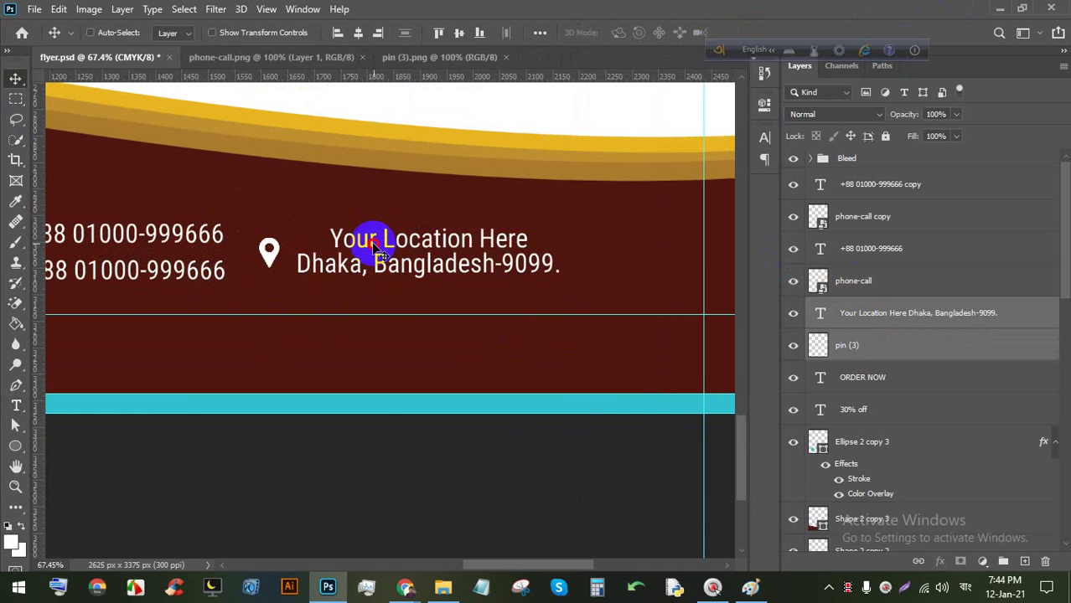
pyautogui.scroll(-4, 375, 243)
pyautogui.scroll(5, 268, 254)
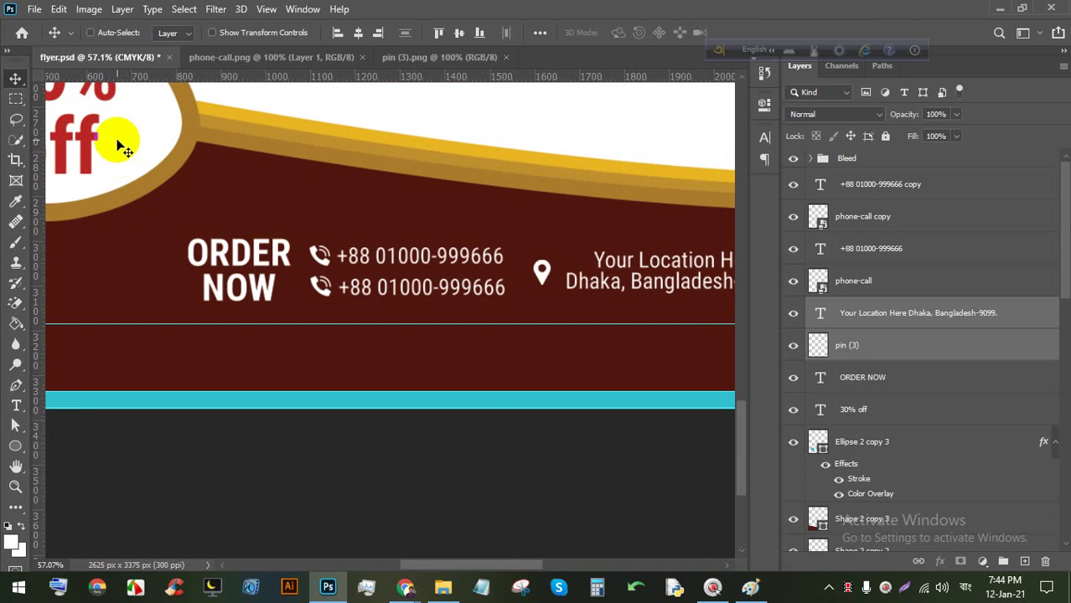
pyautogui.scroll(5, 118, 147)
# Scale the ORDER NOW text to about 71% and raise it level with the phone numbers.
pyautogui.rightClick(331, 395)
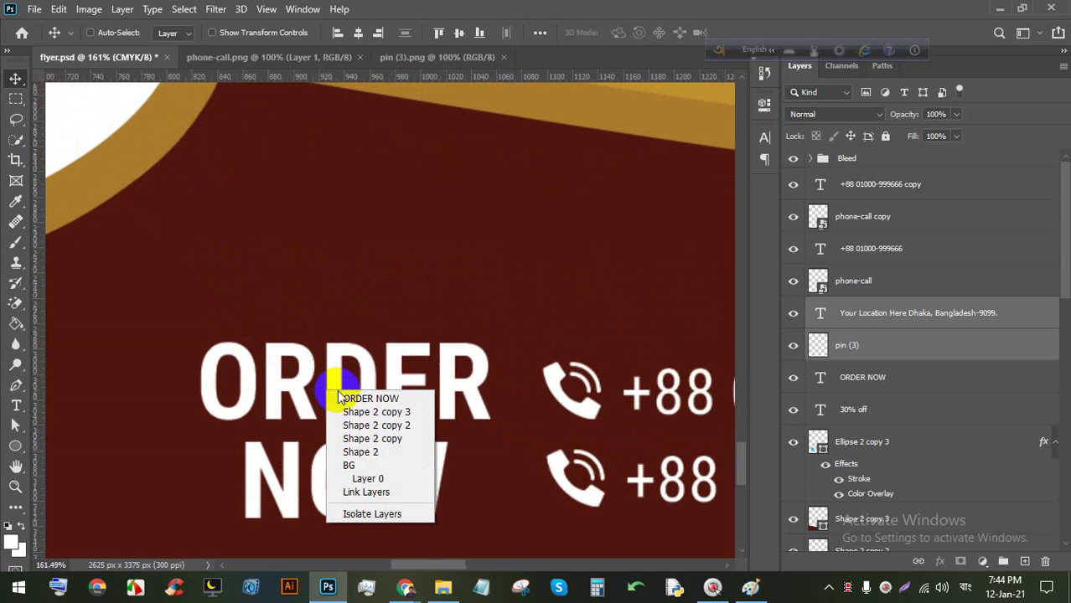
pyautogui.click(350, 396)
pyautogui.hotkey('ctrl', 't')
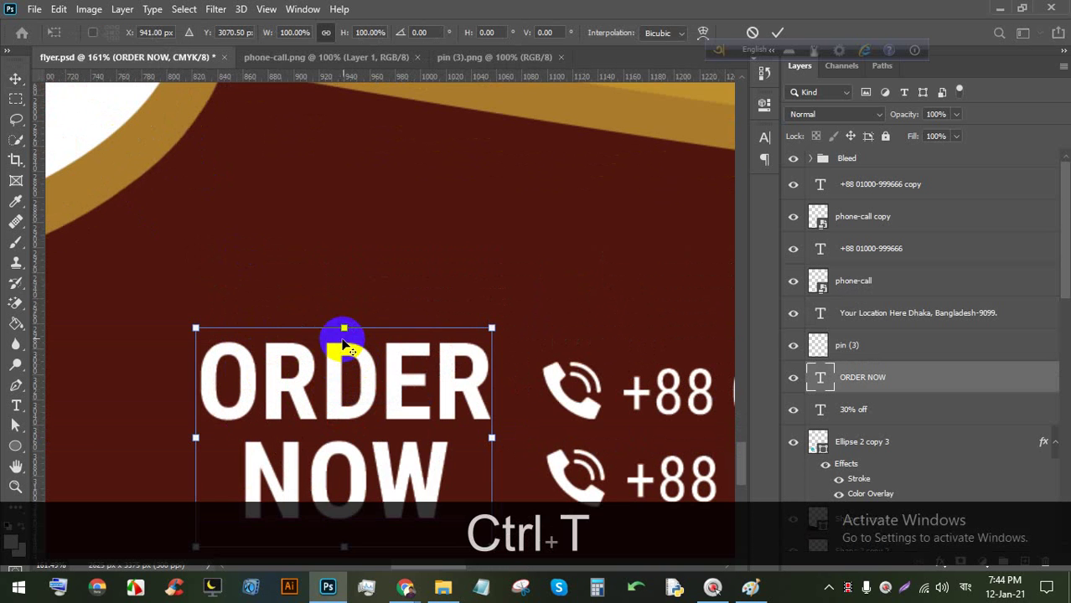
pyautogui.moveTo(342, 330); pyautogui.dragTo(334, 382)
pyautogui.scroll(-3, 342, 382)
pyautogui.moveTo(352, 428); pyautogui.dragTo(356, 409)
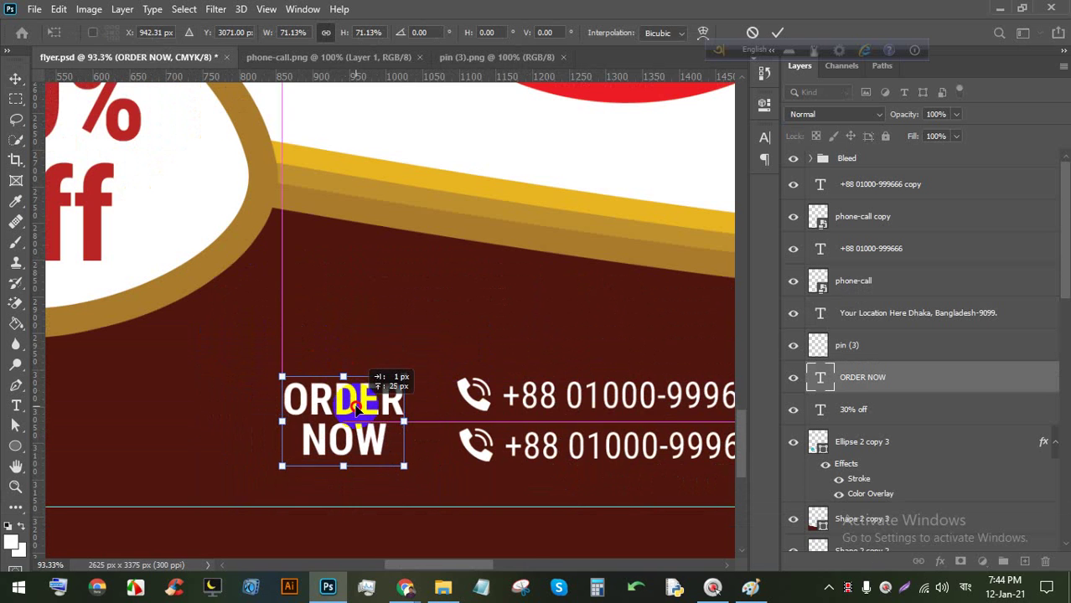
pyautogui.scroll(-4, 358, 402)
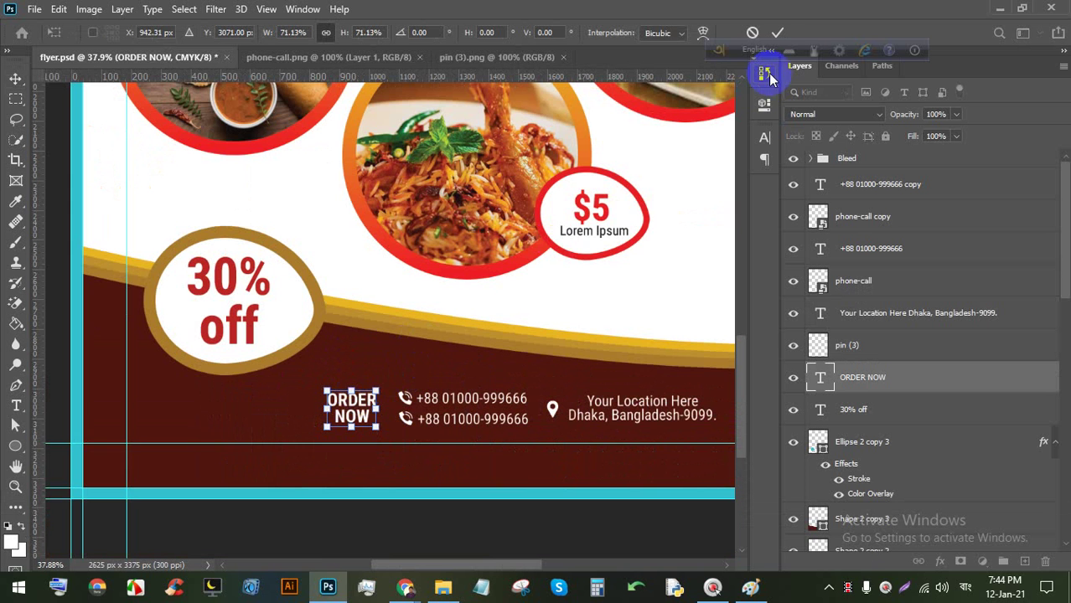
pyautogui.click(774, 34)
pyautogui.scroll(2, 593, 387)
pyautogui.moveTo(466, 318); pyautogui.dragTo(418, 278)
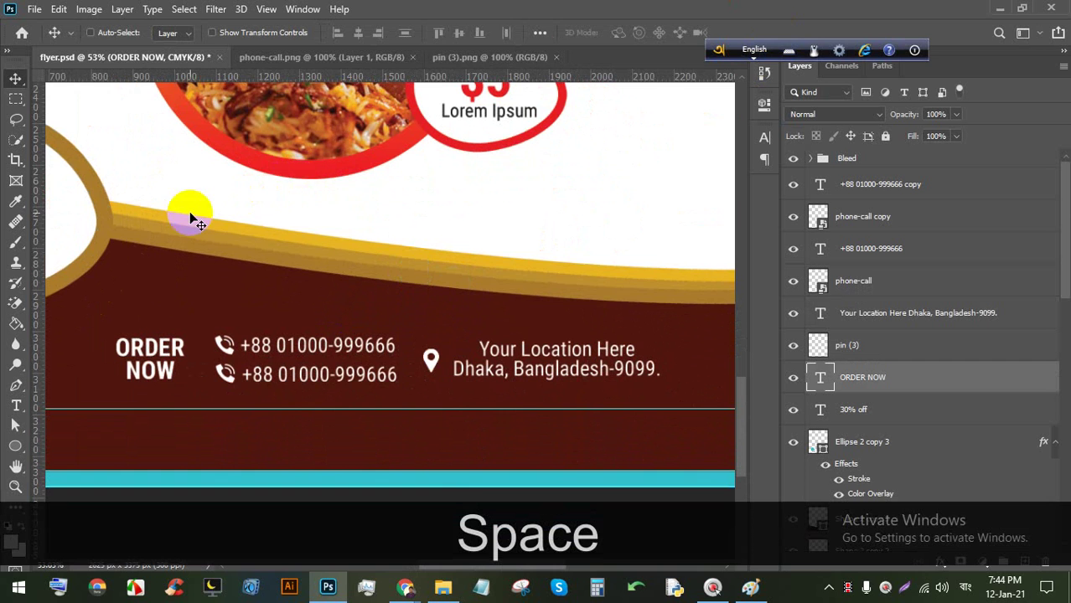
pyautogui.scroll(1, 205, 377)
# Draw a rectangle over the ORDER NOW, phone and address row.
pyautogui.rightClick(19, 450)
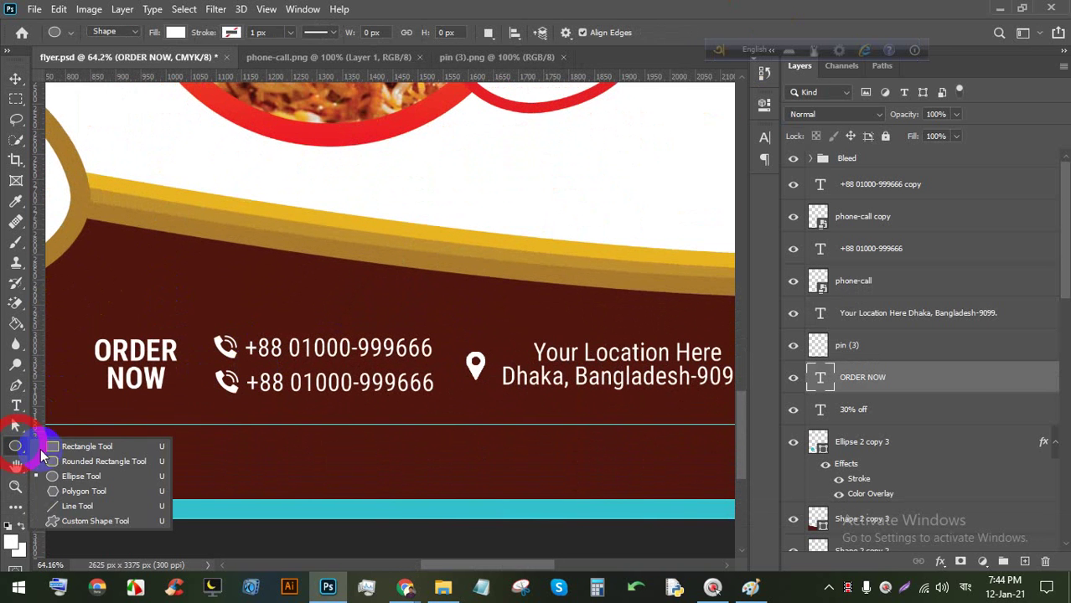
pyautogui.click(67, 444)
pyautogui.moveTo(87, 333); pyautogui.dragTo(661, 404)
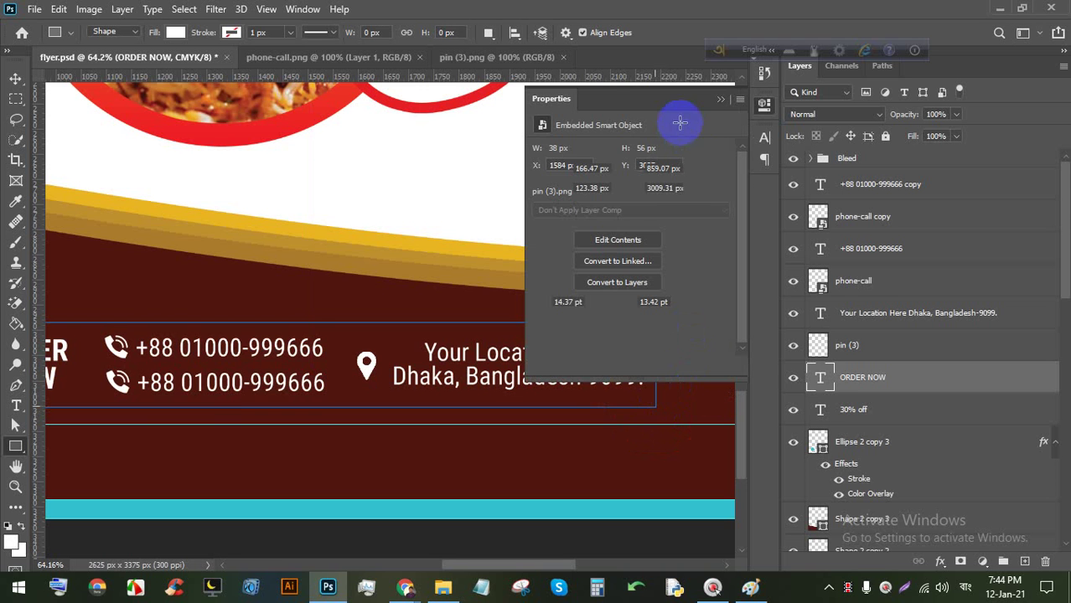
pyautogui.click(719, 99)
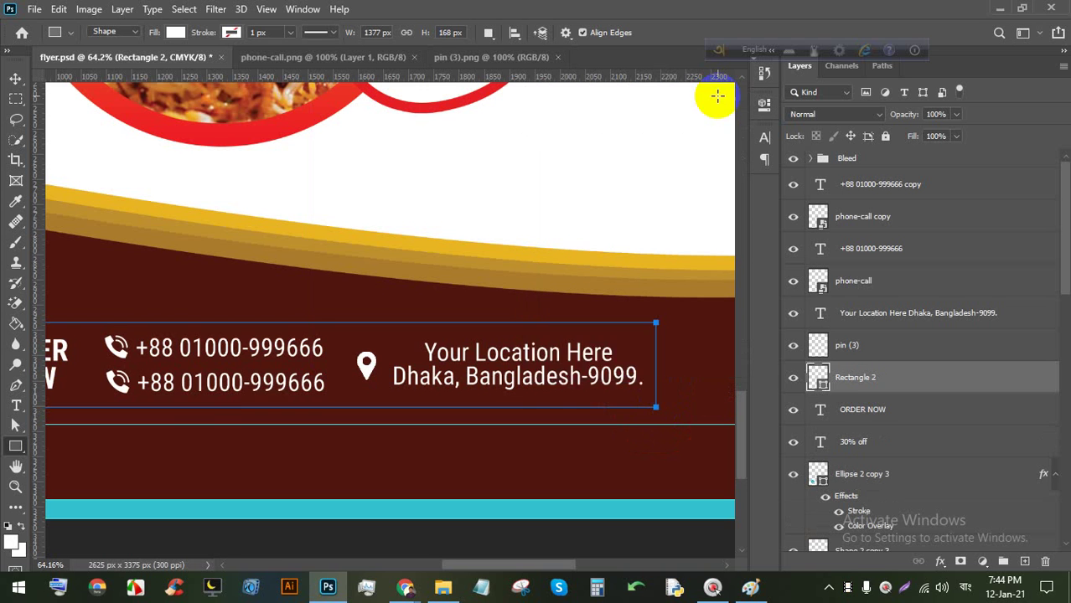
# Set the rectangle to no fill with a thin white outline.
pyautogui.click(226, 32)
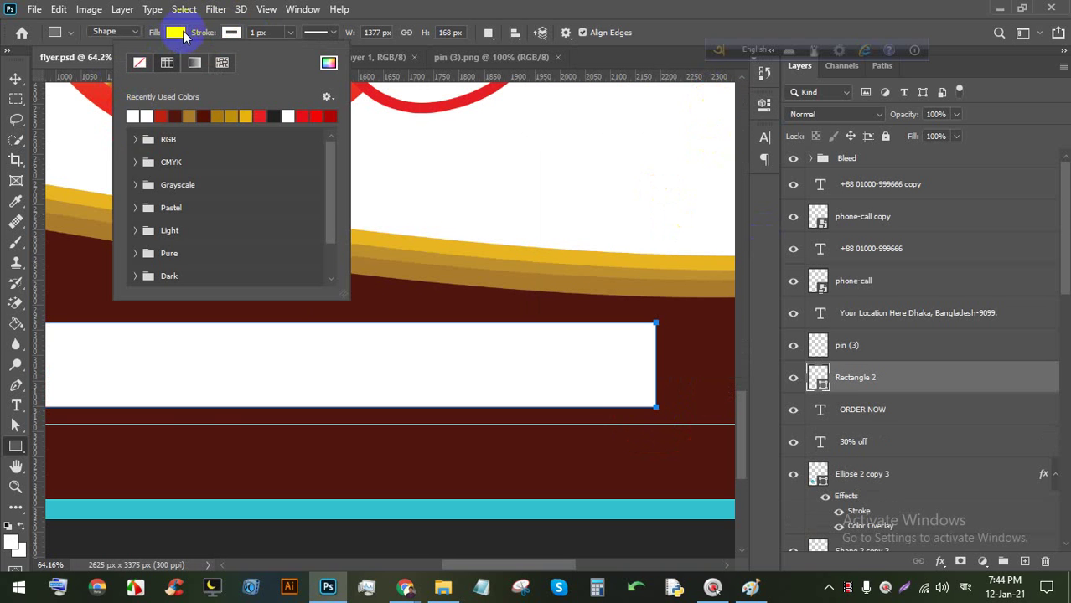
pyautogui.click(182, 35)
pyautogui.click(83, 65)
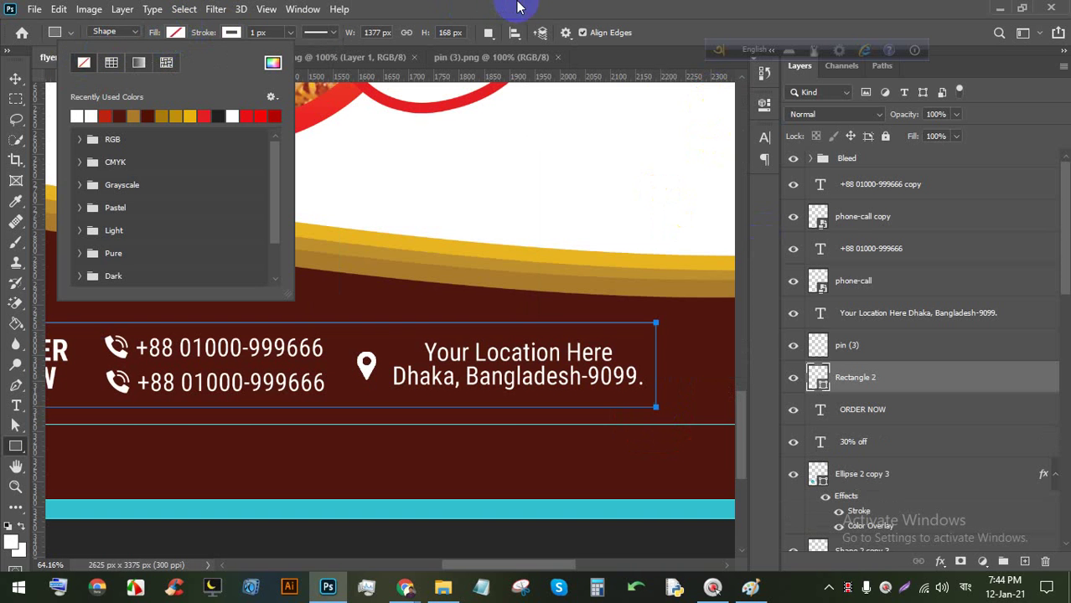
pyautogui.click(514, 128)
# Tighten the rectangle's left, bottom and right edges around the contact row.
pyautogui.click(15, 77)
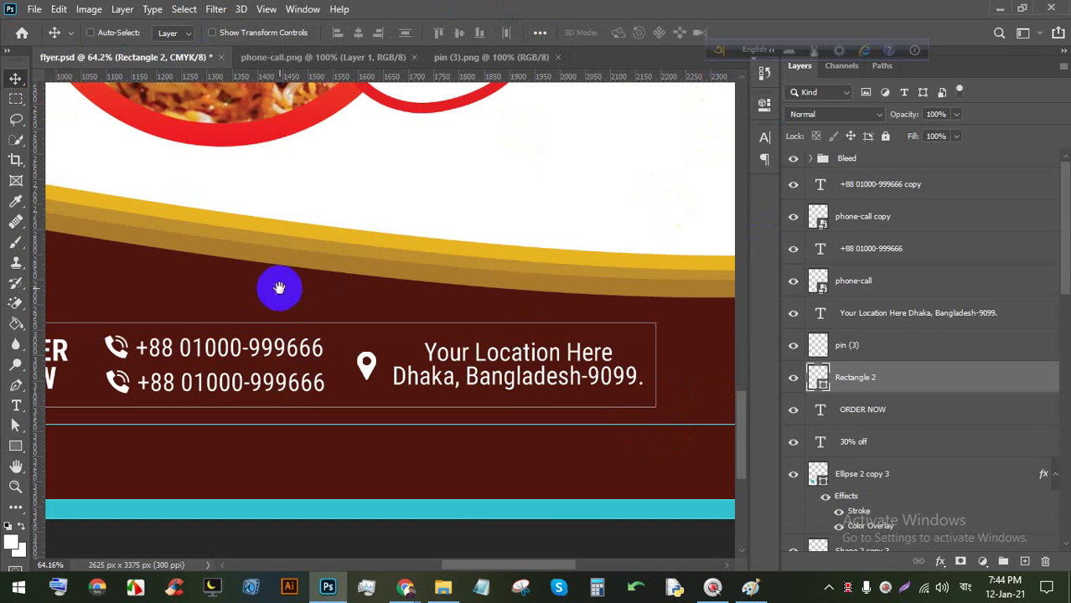
pyautogui.press('space')
pyautogui.moveTo(278, 290); pyautogui.dragTo(521, 273)
pyautogui.scroll(2, 343, 398)
pyautogui.scroll(1, 344, 398)
pyautogui.hotkey('ctrl', 't')
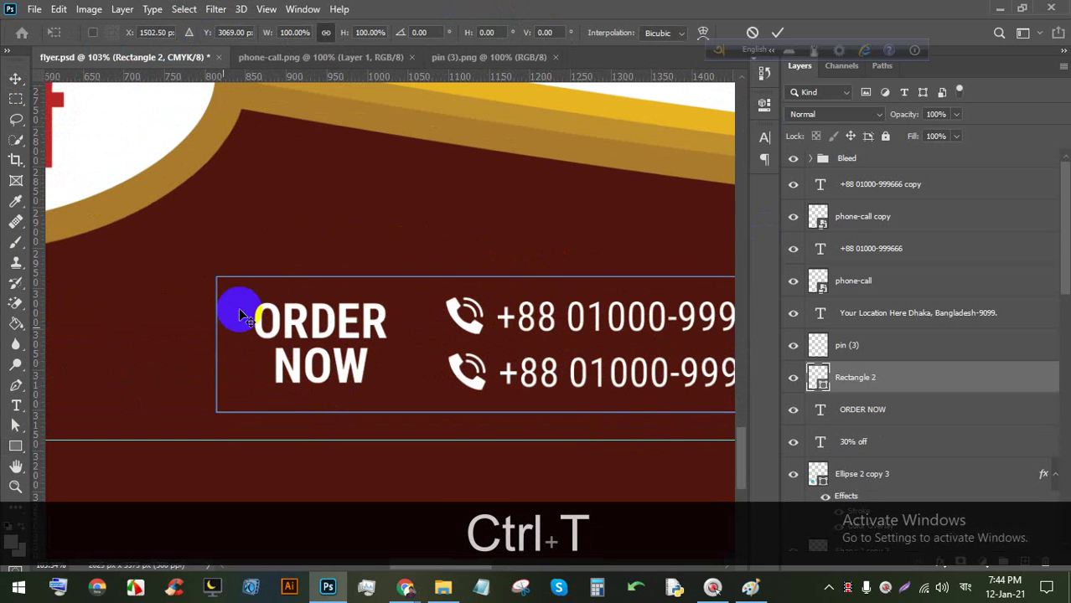
pyautogui.moveTo(225, 348); pyautogui.dragTo(242, 343)
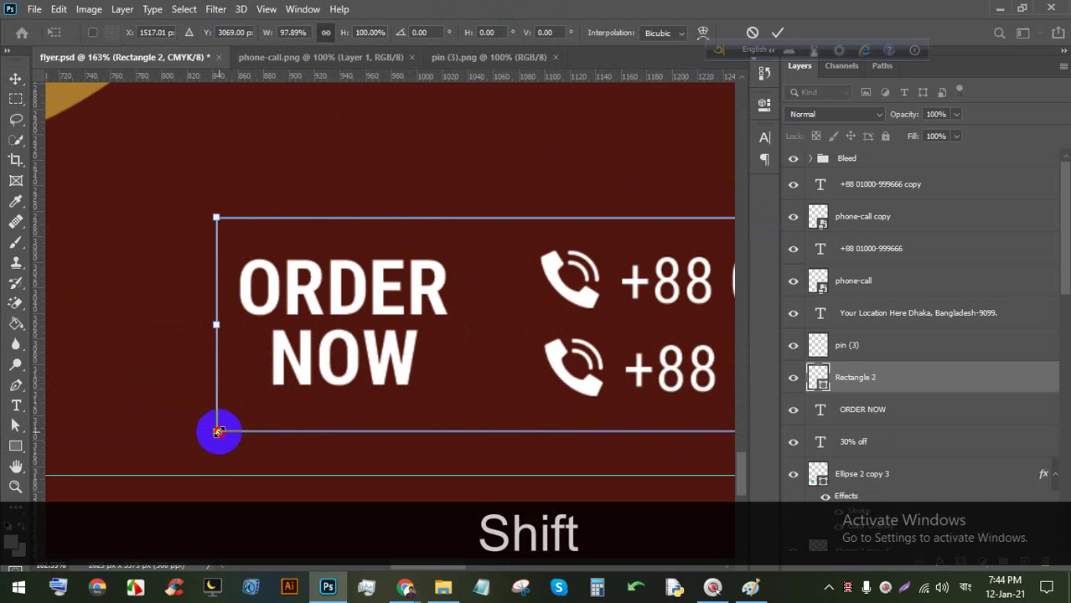
pyautogui.moveTo(218, 433)
pyautogui.mouseDown()
pyautogui.moveTo(220, 418)
pyautogui.moveTo(218, 431)
pyautogui.mouseUp()
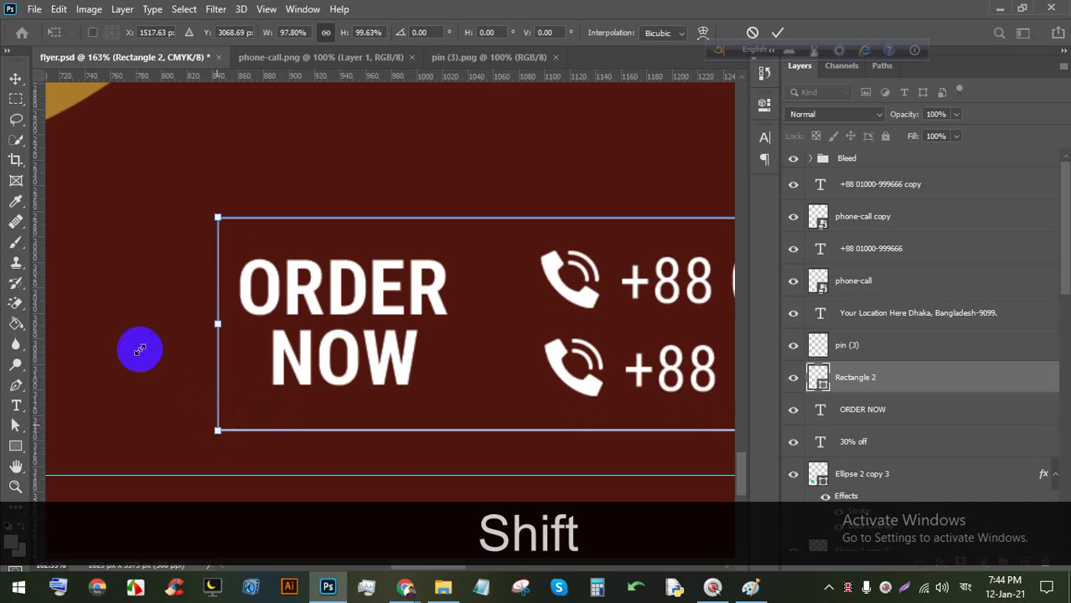
pyautogui.scroll(-3, 286, 353)
pyautogui.scroll(4, 544, 354)
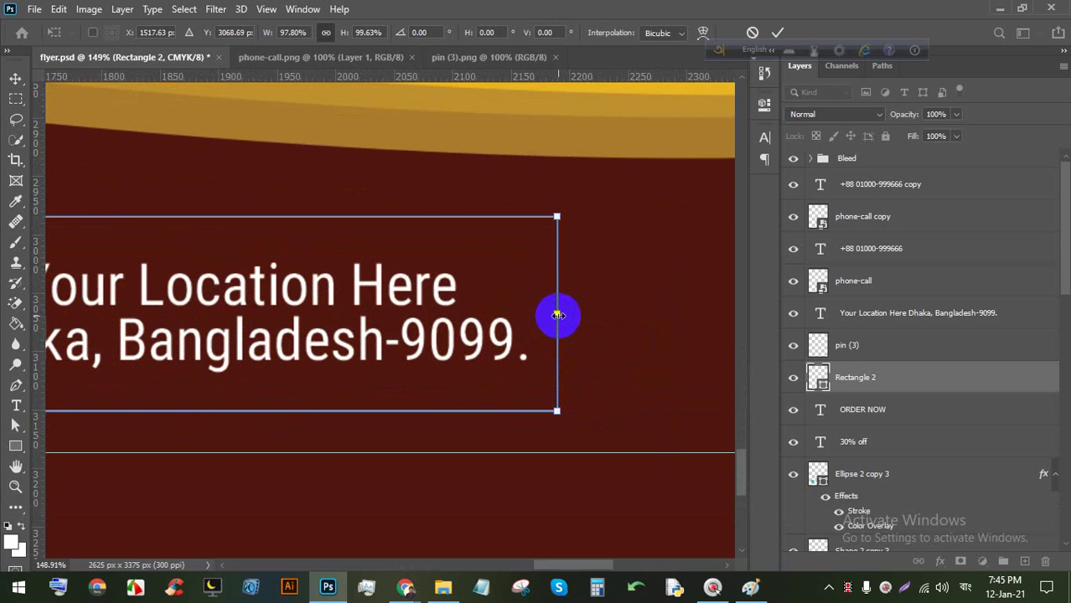
pyautogui.moveTo(556, 314); pyautogui.dragTo(552, 315)
pyautogui.click(778, 32)
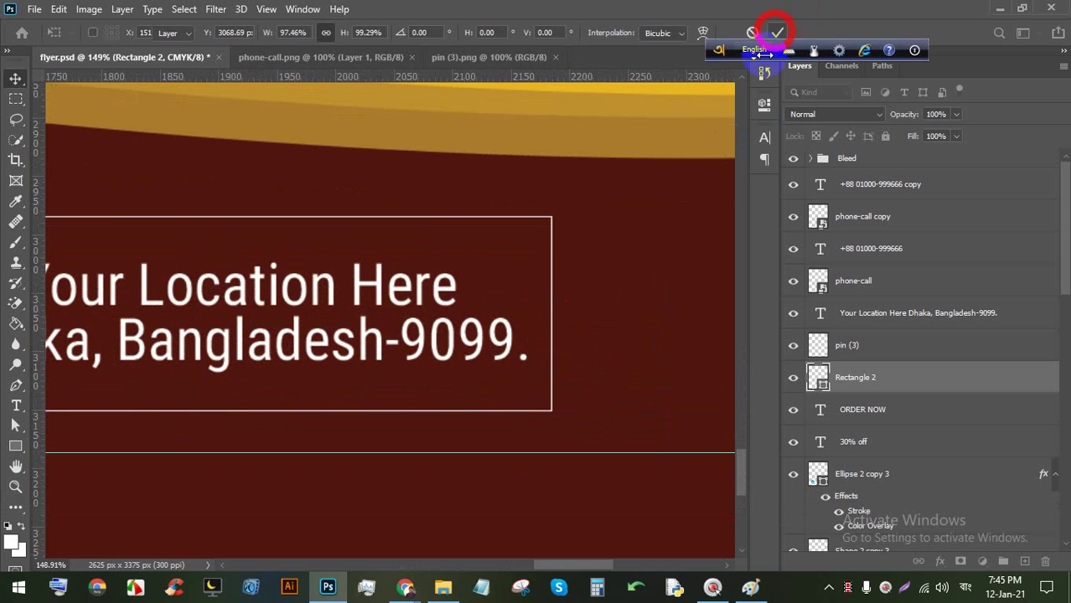
# Pan to the left end of the framed contact row to check it.
pyautogui.scroll(-5, 352, 312)
pyautogui.scroll(3, 67, 316)
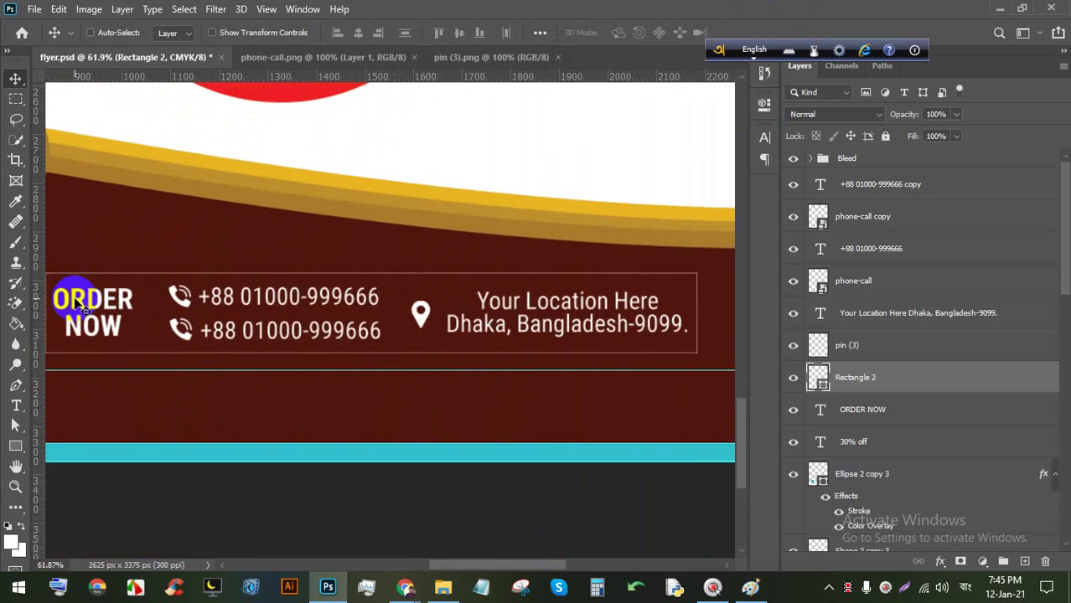
pyautogui.scroll(1, 71, 310)
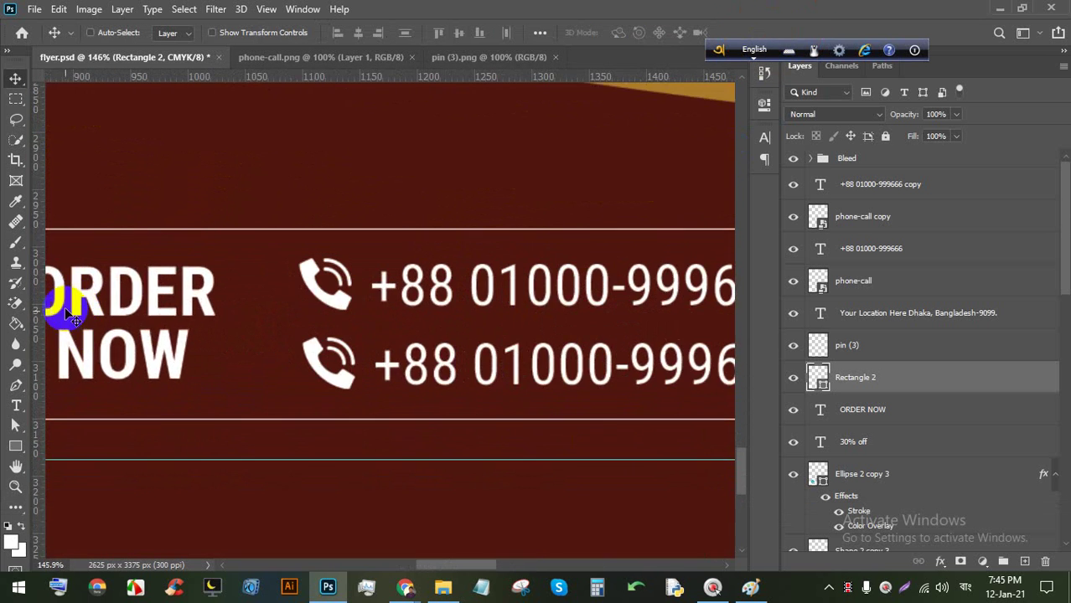
pyautogui.moveTo(67, 307); pyautogui.dragTo(311, 323)
pyautogui.scroll(2, 381, 280)
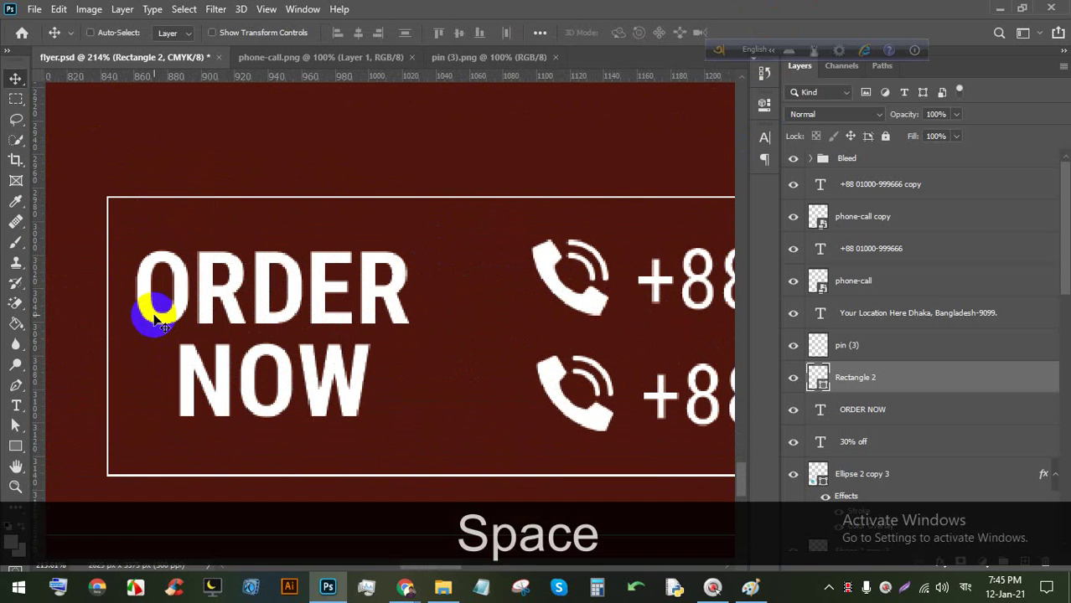
pyautogui.click(15, 450)
# Draw a thin vertical rectangle between ORDER NOW and the phone numbers.
pyautogui.click(84, 445)
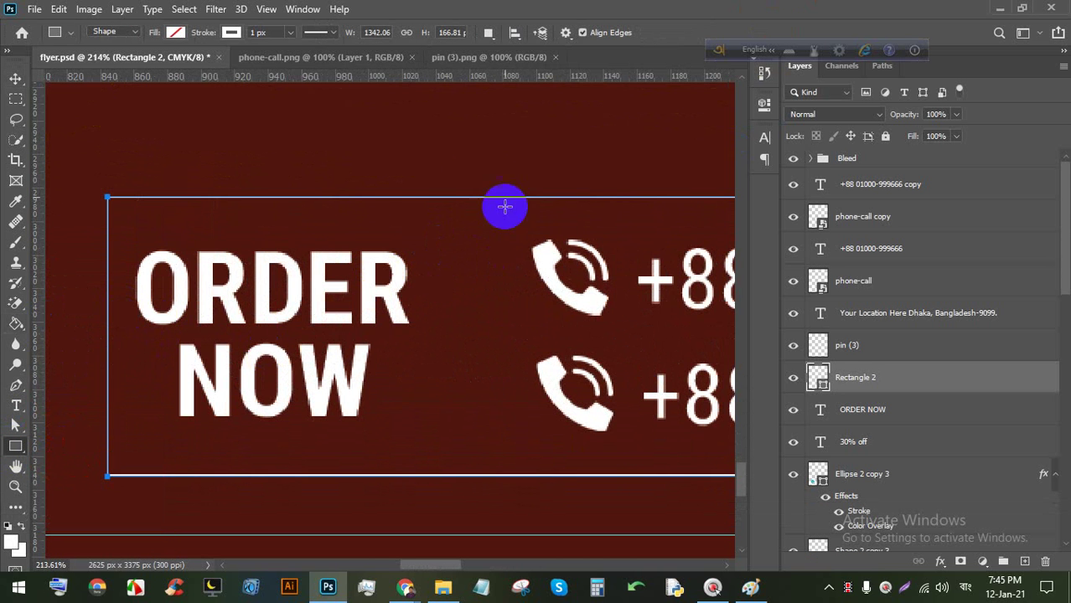
pyautogui.moveTo(449, 196); pyautogui.dragTo(449, 475)
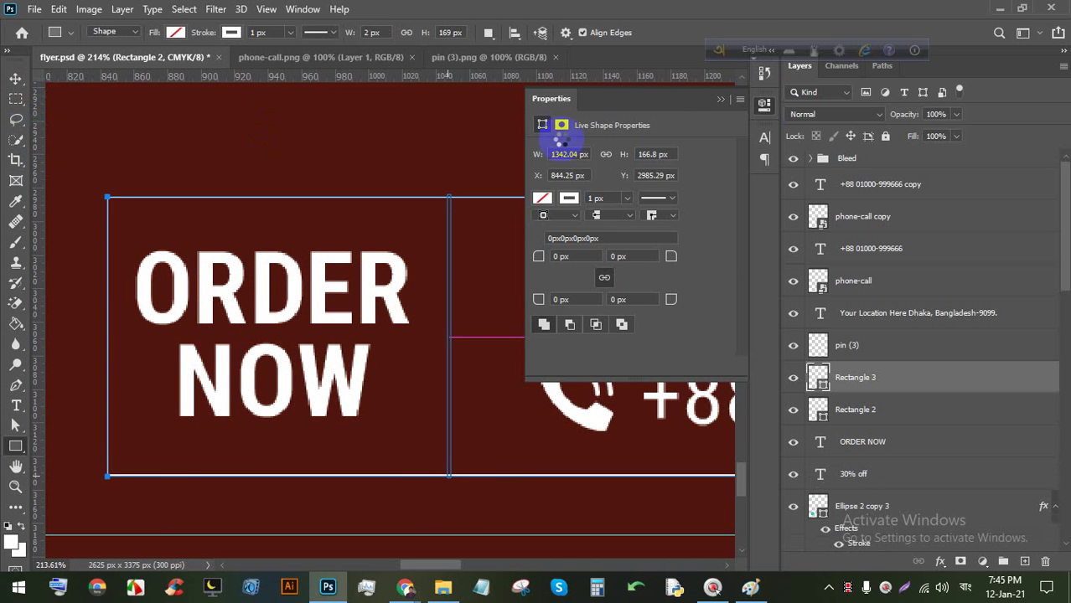
pyautogui.press('v')
pyautogui.click(719, 99)
pyautogui.scroll(6, 444, 220)
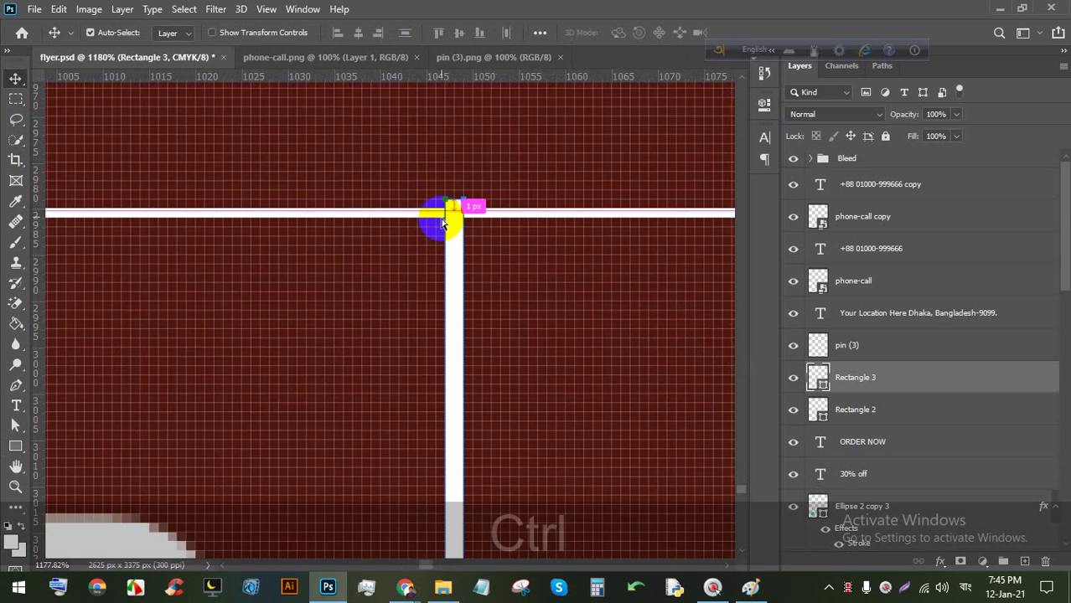
# Trim the divider's top and bottom to the contact bar outline's edges.
pyautogui.hotkey('ctrl', 't')
pyautogui.scroll(4, 452, 226)
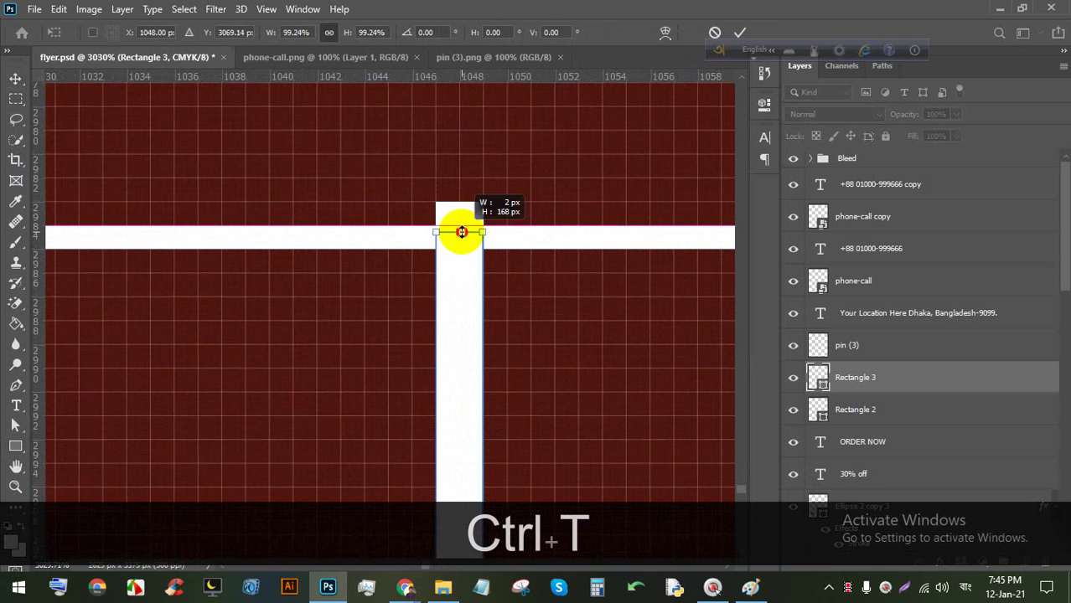
pyautogui.moveTo(461, 232); pyautogui.dragTo(454, 238)
pyautogui.scroll(-6, 454, 236)
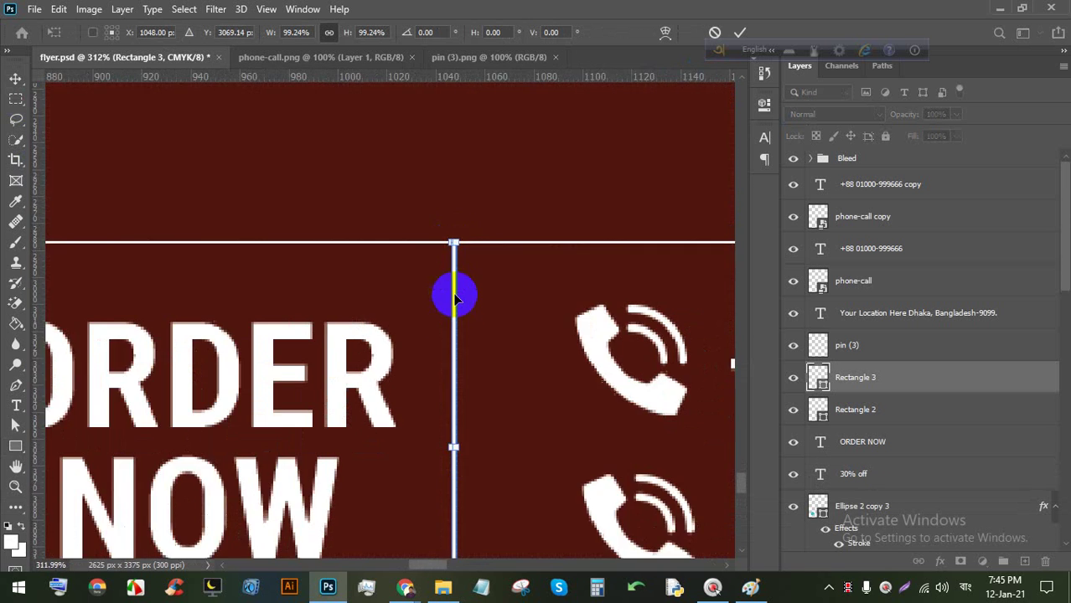
pyautogui.scroll(-2, 454, 526)
pyautogui.scroll(10, 463, 535)
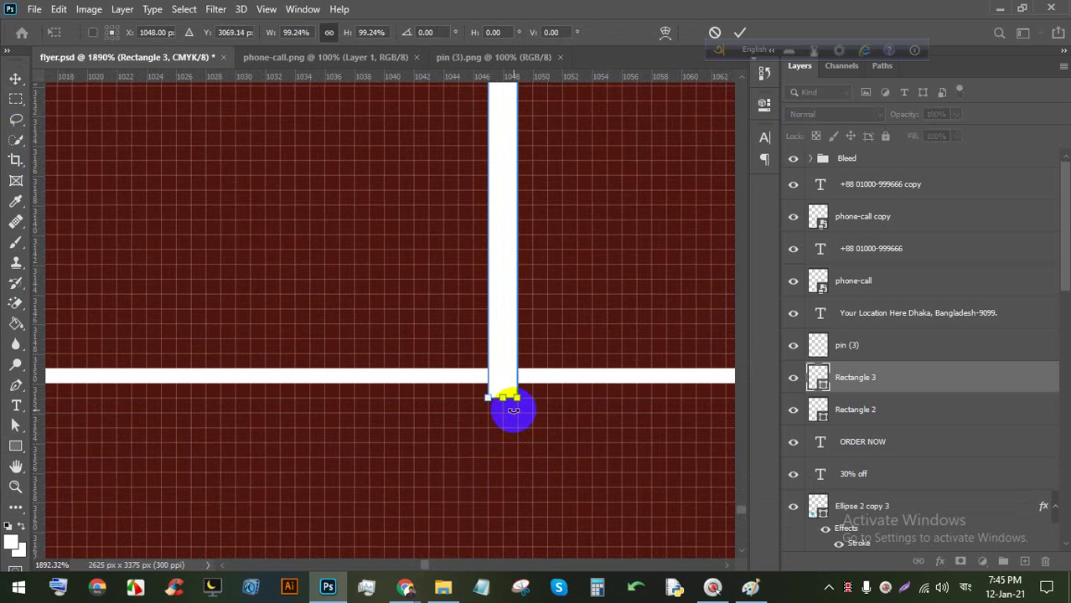
pyautogui.moveTo(502, 403); pyautogui.dragTo(500, 387)
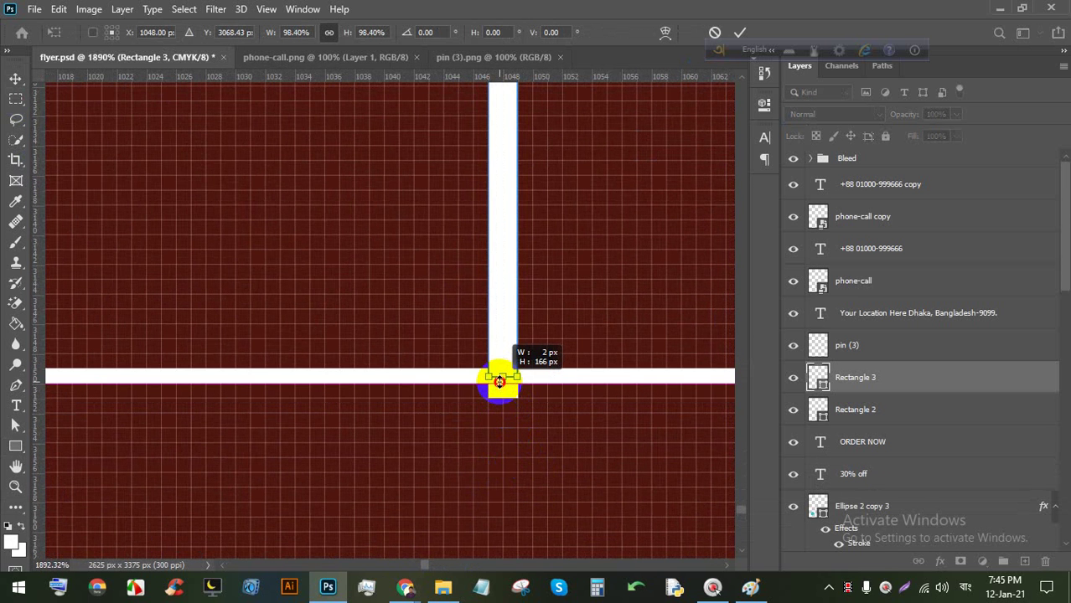
pyautogui.click(740, 31)
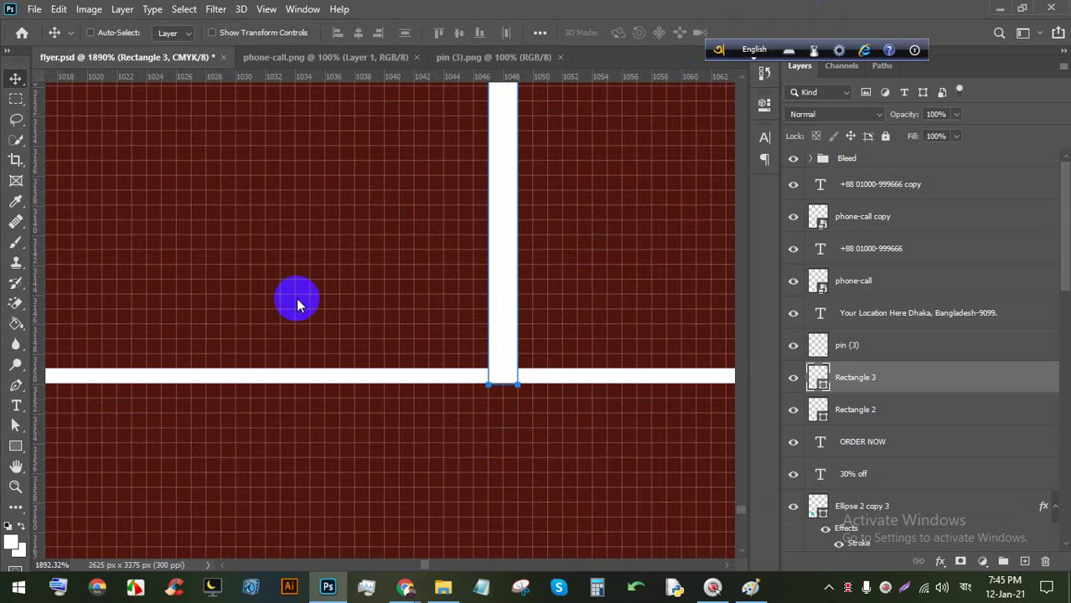
# Shift the divider 7 px to the right, then zoom out to the whole flyer.
pyautogui.scroll(-8, 419, 285)
pyautogui.press('space')
pyautogui.moveTo(413, 204); pyautogui.dragTo(430, 346)
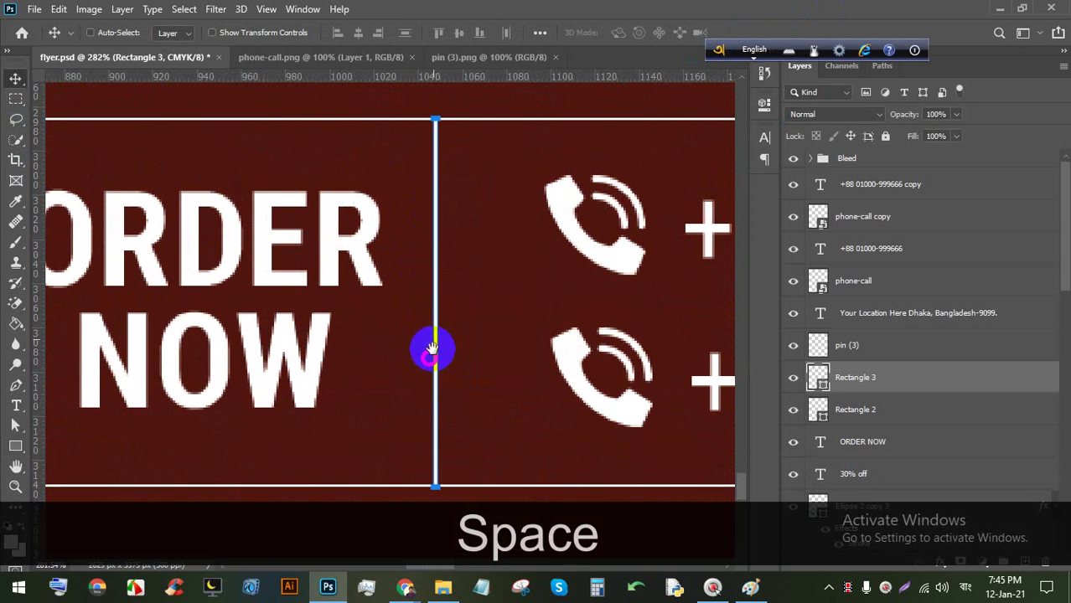
pyautogui.moveTo(431, 258); pyautogui.dragTo(448, 262)
pyautogui.scroll(-5, 451, 261)
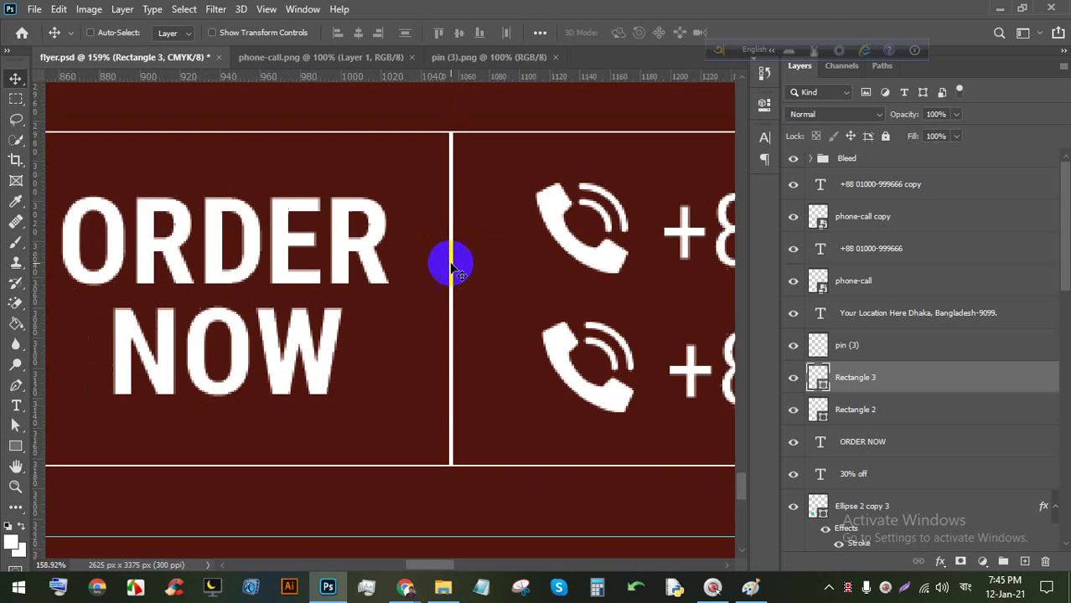
pyautogui.scroll(-6, 453, 265)
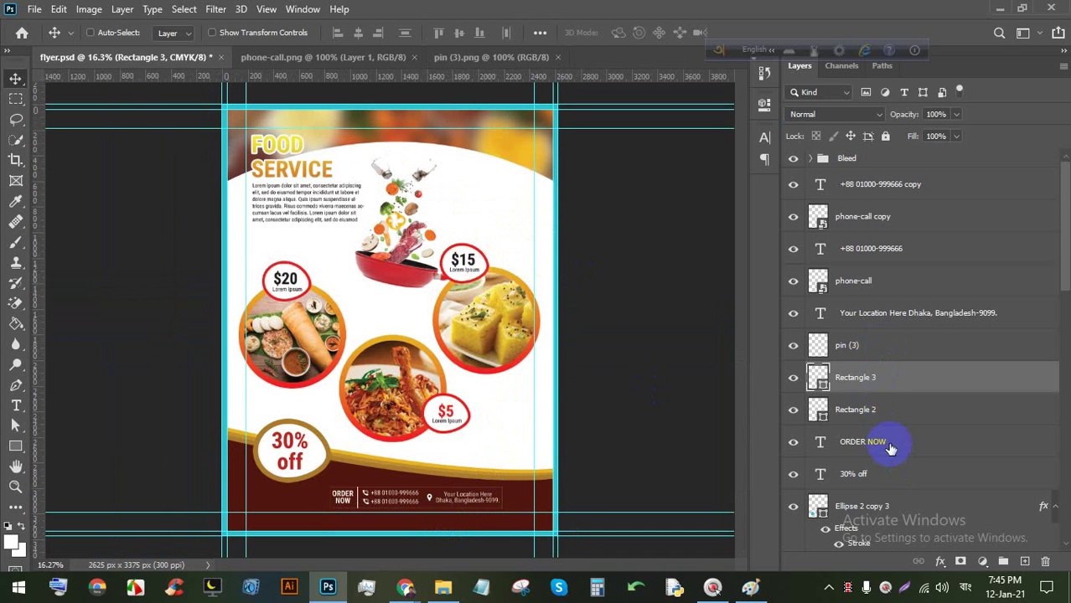
# Group the contact bar layers into Group 4, adding the ORDER NOW layer to it.
pyautogui.click(893, 410)
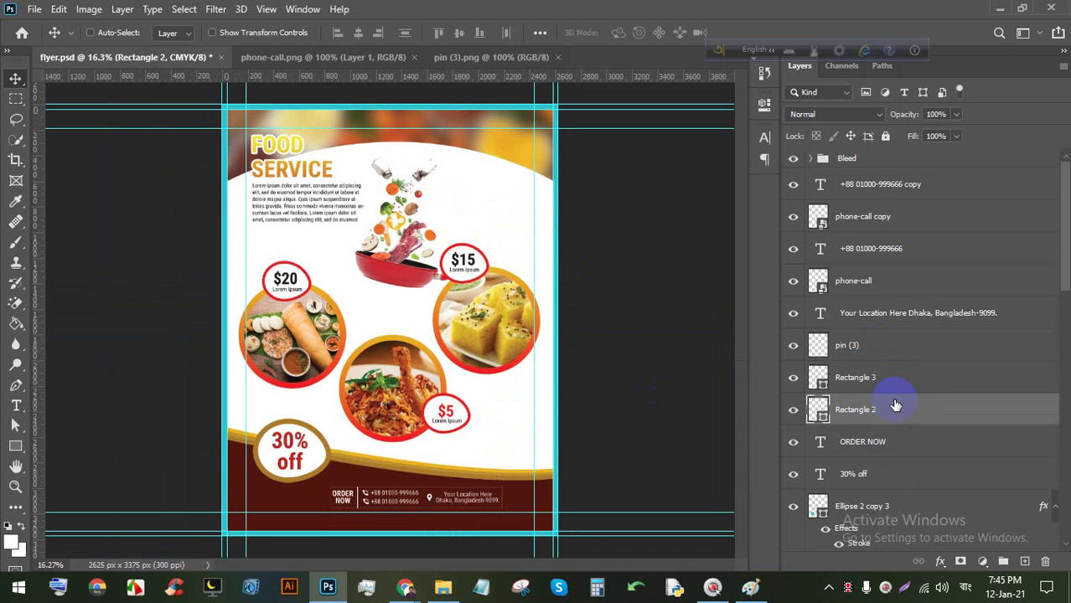
pyautogui.keyDown('shift'); pyautogui.click(930, 186); pyautogui.keyUp('shift')
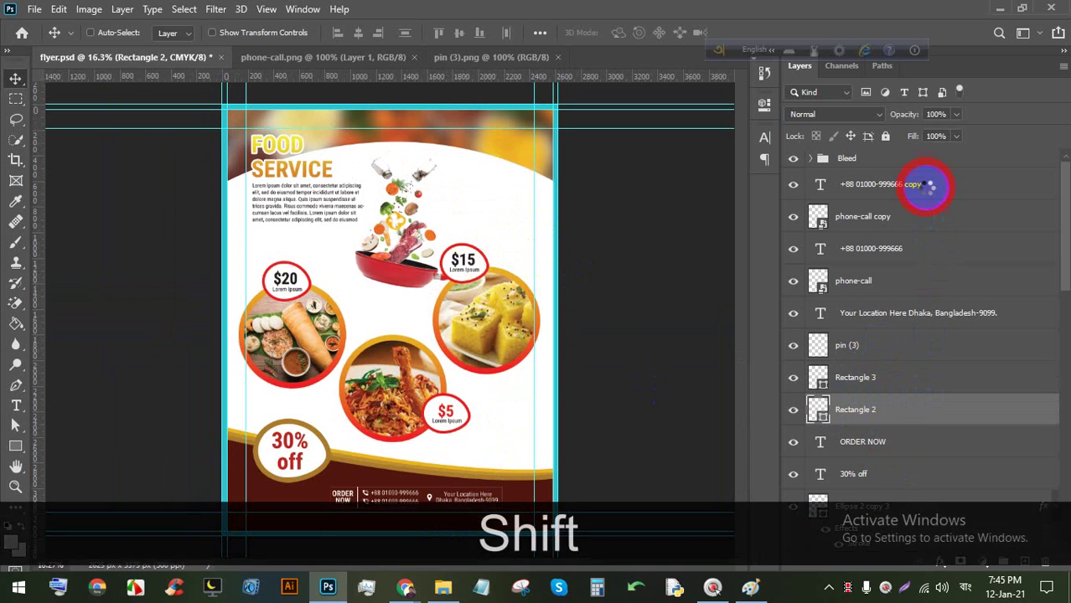
pyautogui.hotkey('ctrl', 'shift', 'g')
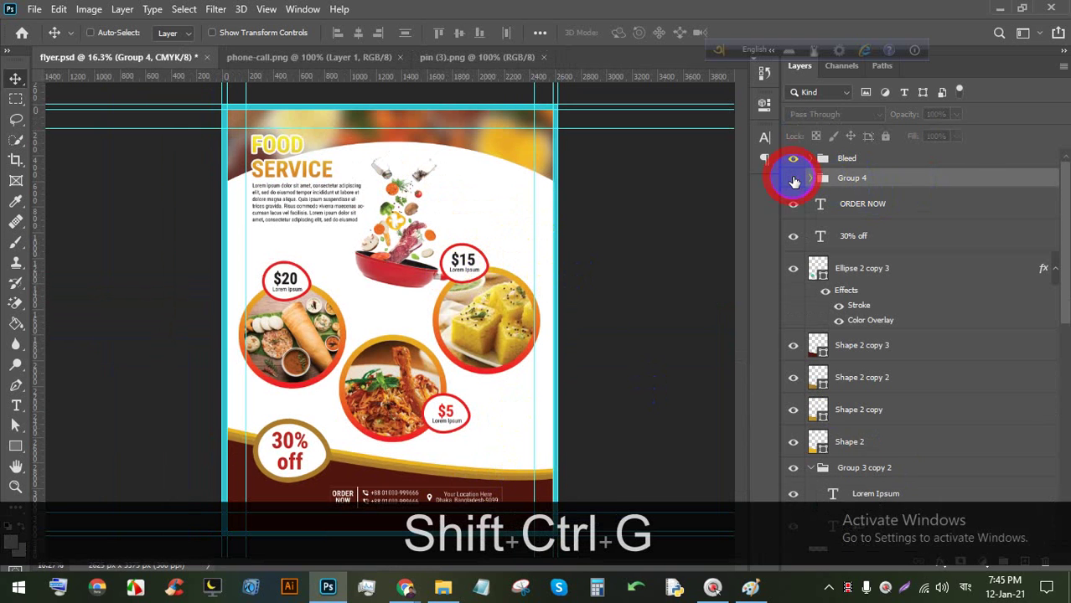
pyautogui.click(795, 181)
pyautogui.moveTo(872, 206); pyautogui.dragTo(825, 184)
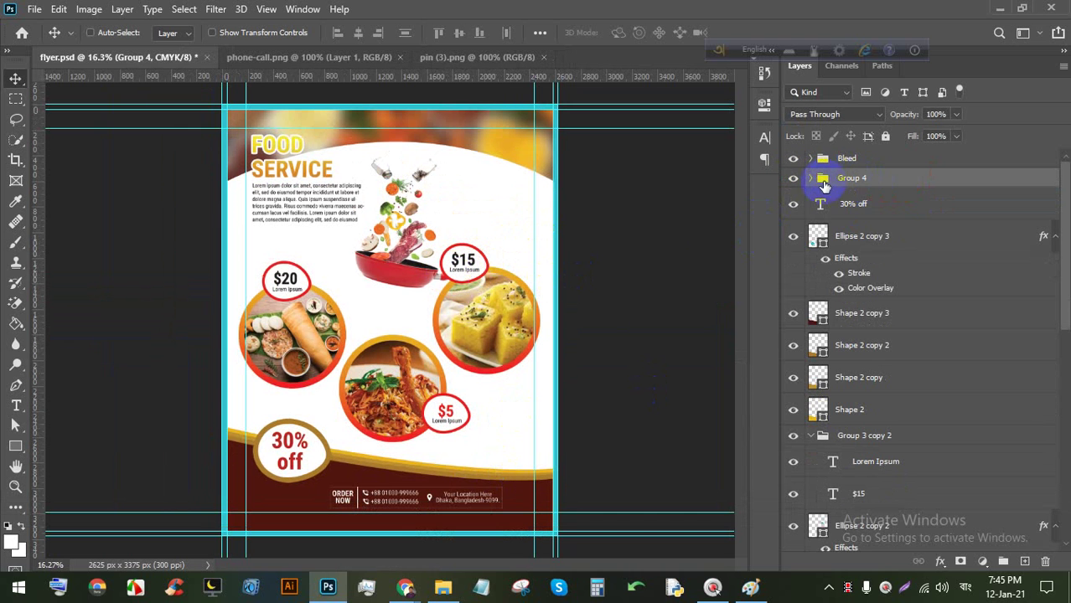
# Shift the whole contact bar group left on the maroon band.
pyautogui.scroll(-2, 311, 490)
pyautogui.scroll(5, 375, 490)
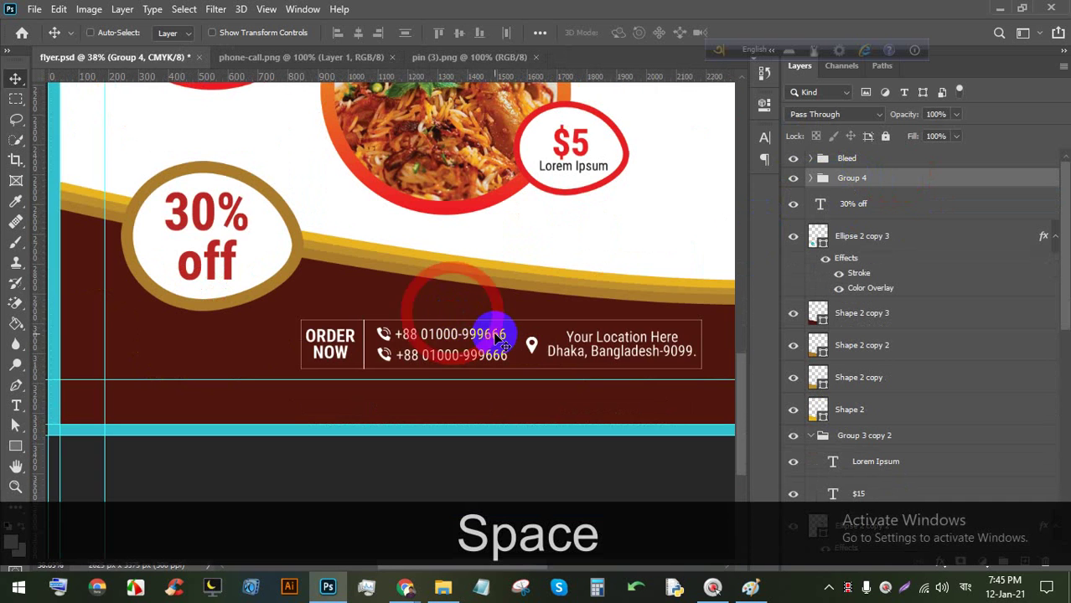
pyautogui.moveTo(498, 338); pyautogui.dragTo(444, 346)
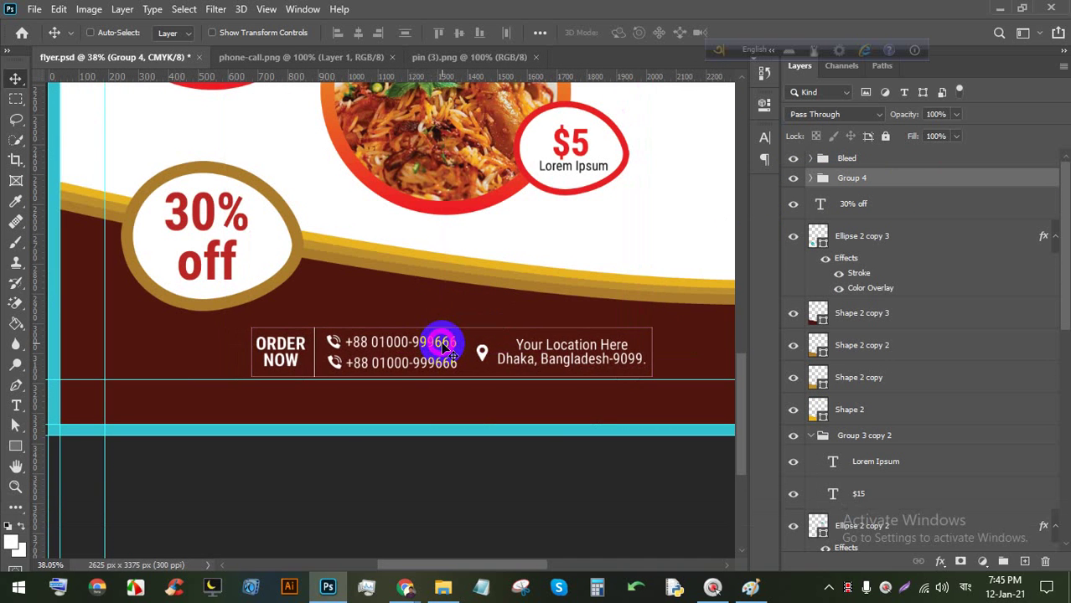
pyautogui.scroll(1, 444, 345)
pyautogui.moveTo(616, 359); pyautogui.dragTo(563, 287)
pyautogui.scroll(2, 388, 226)
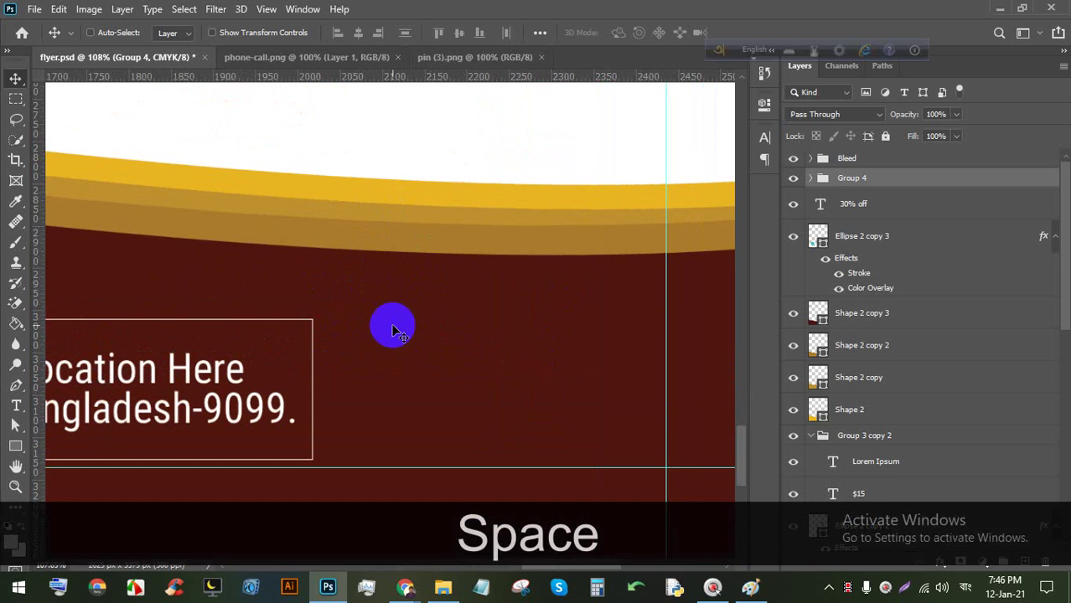
pyautogui.scroll(2, 415, 319)
pyautogui.scroll(-4, 410, 315)
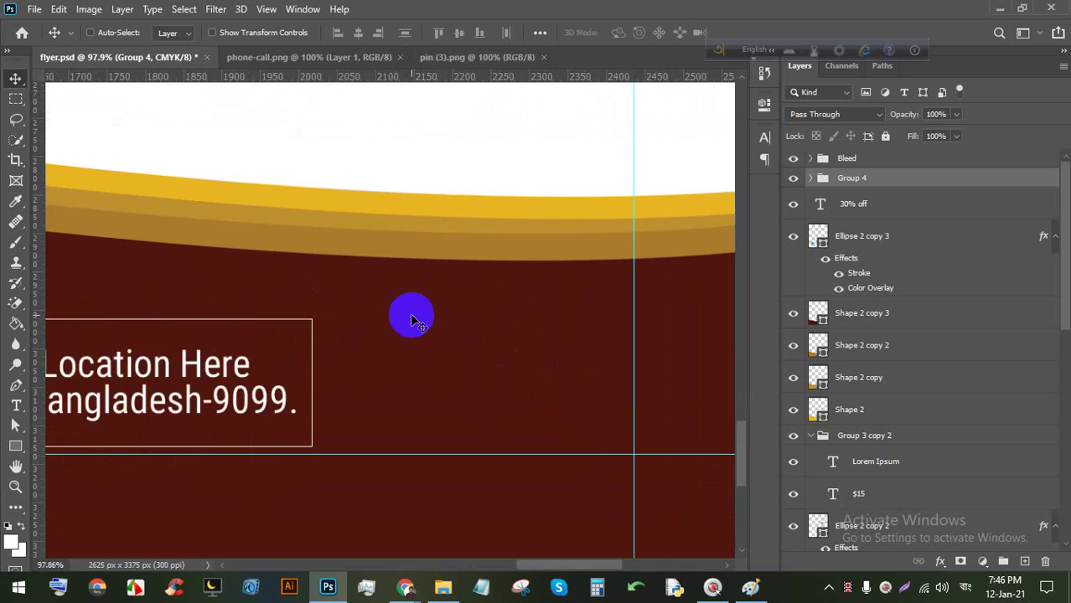
pyautogui.scroll(-1, 411, 325)
pyautogui.scroll(4, 557, 488)
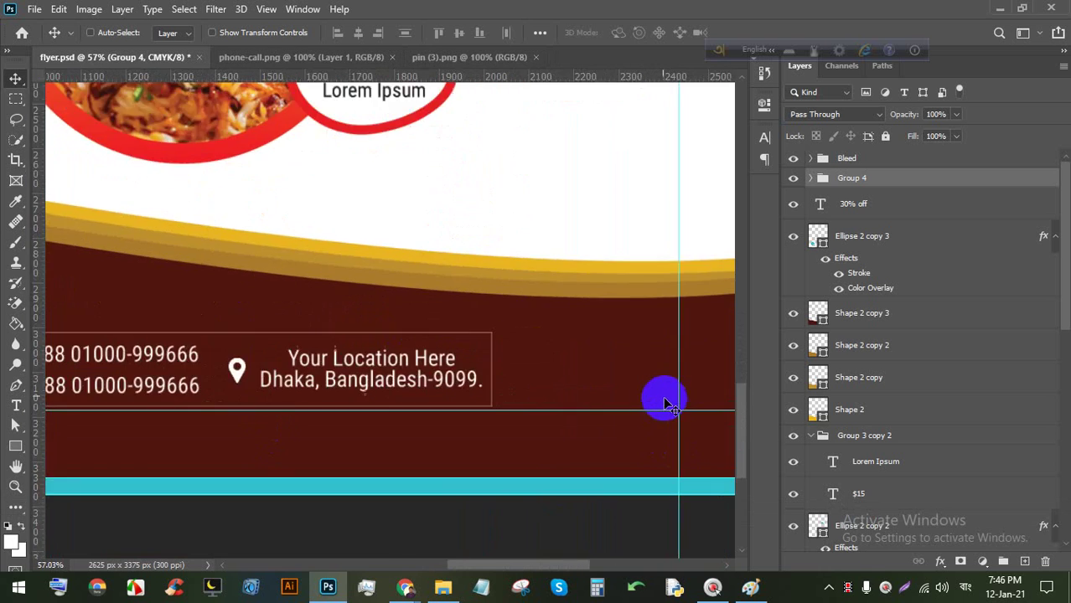
pyautogui.scroll(2, 614, 316)
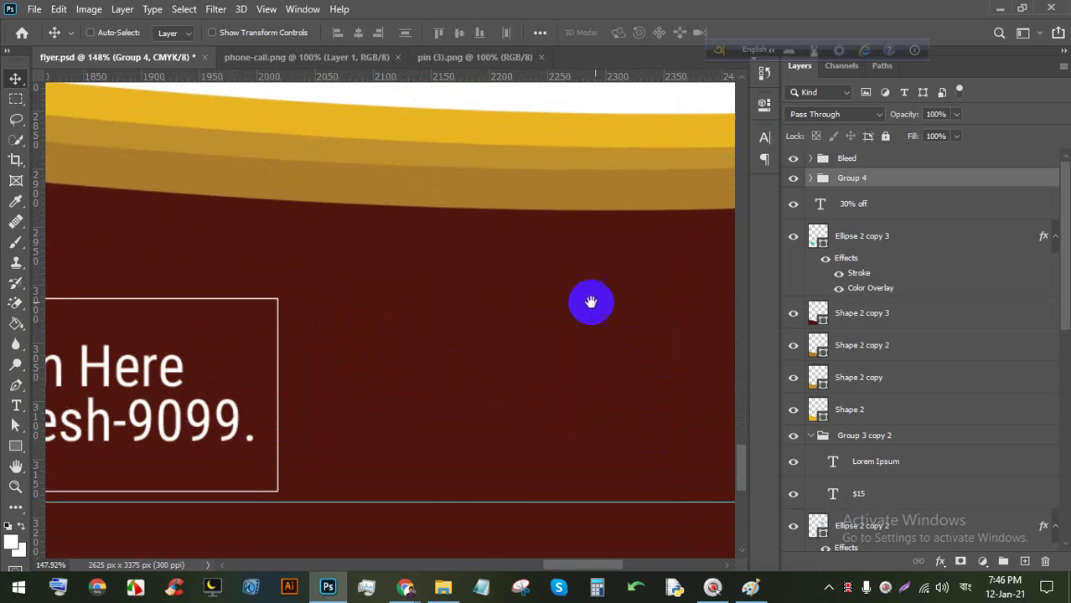
pyautogui.press('space')
pyautogui.scroll(-1, 553, 293)
pyautogui.moveTo(38, 385); pyautogui.dragTo(69, 387)
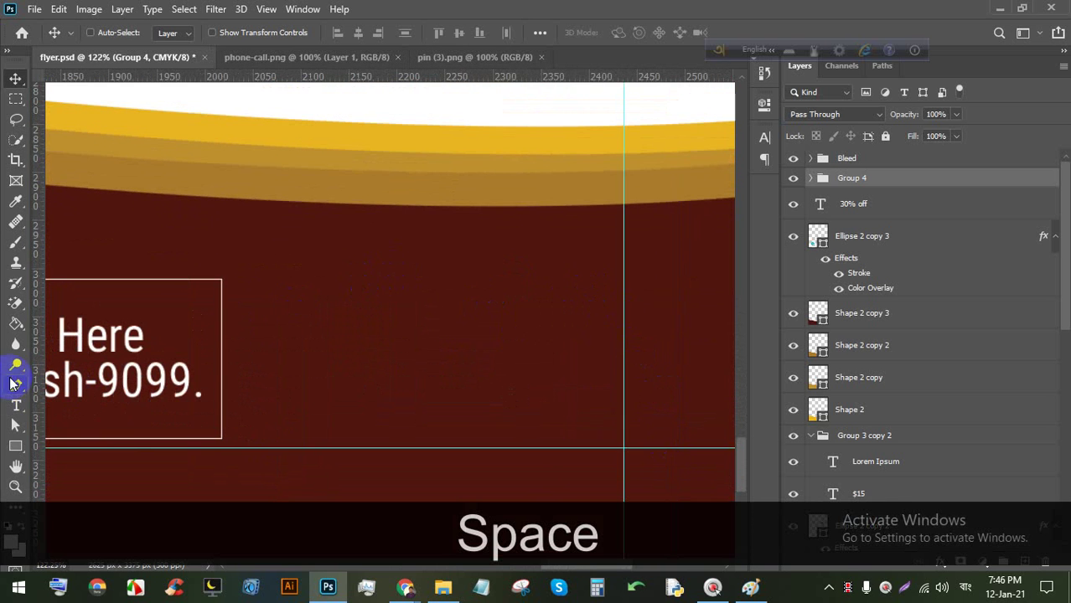
pyautogui.click(16, 385)
# Draw a closed white Pen-shape banner with a V-notched base, correcting one misplaced lower-right point.
pyautogui.click(342, 421)
pyautogui.press('shift')
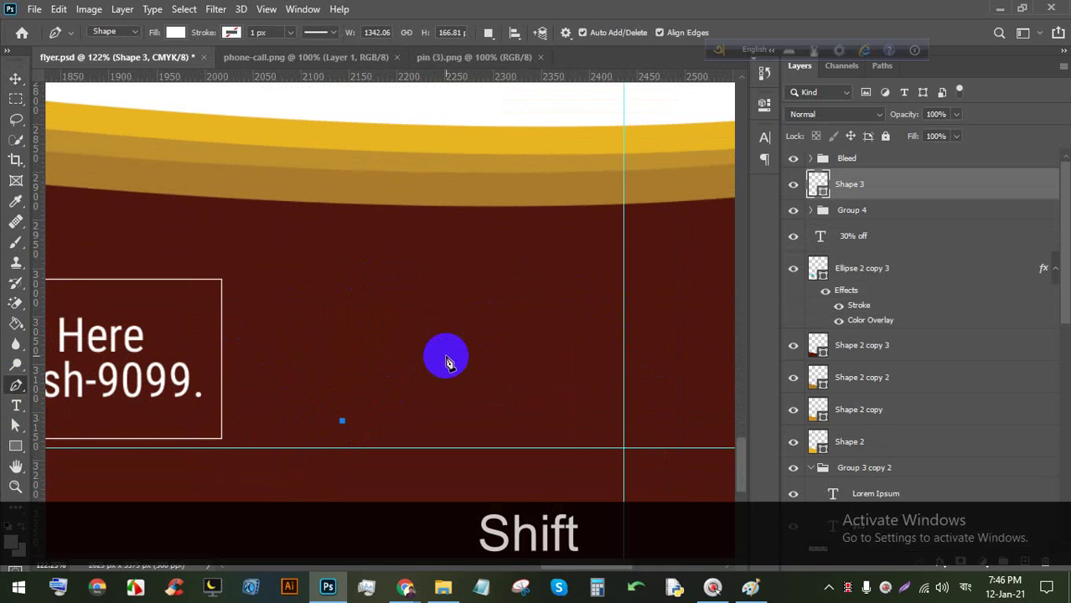
pyautogui.click(446, 357)
pyautogui.click(603, 436)
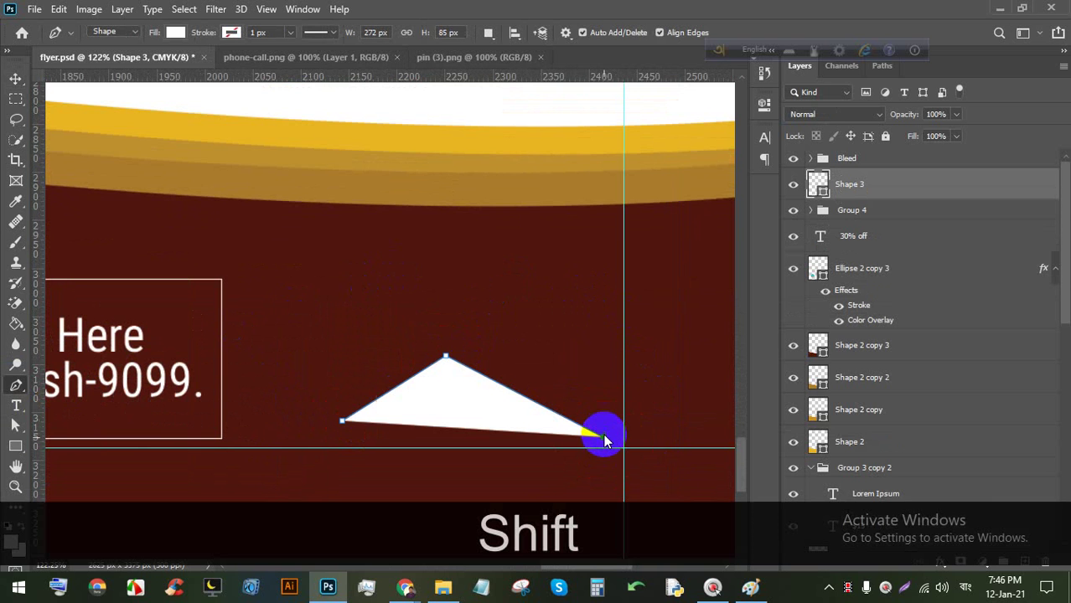
pyautogui.press('ctrl')
pyautogui.hotkey('ctrl', 'shift', 'z')
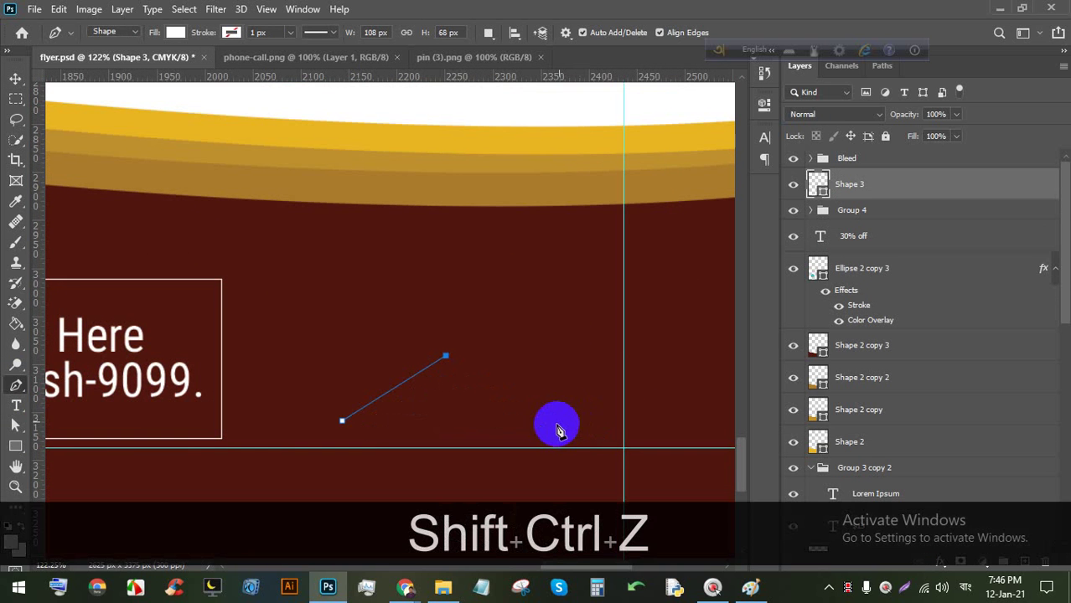
pyautogui.click(538, 430)
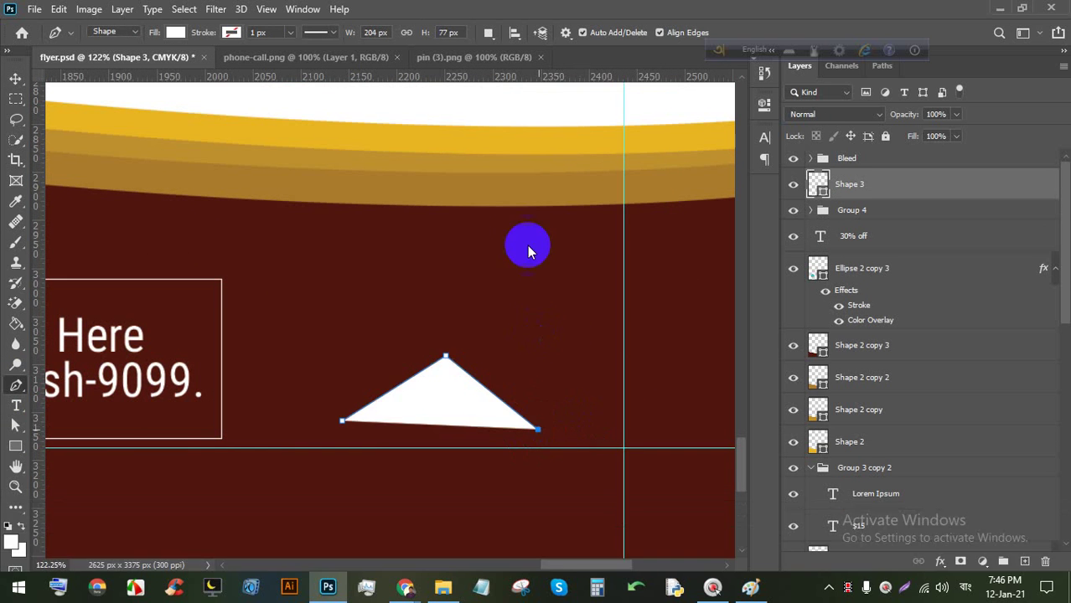
pyautogui.click(540, 192)
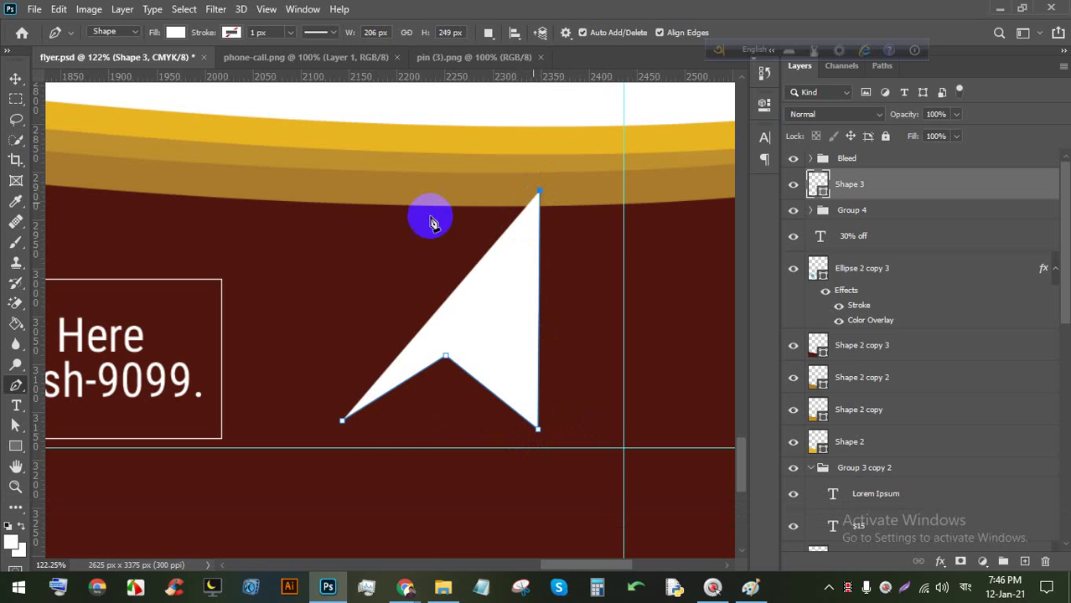
pyautogui.click(335, 183)
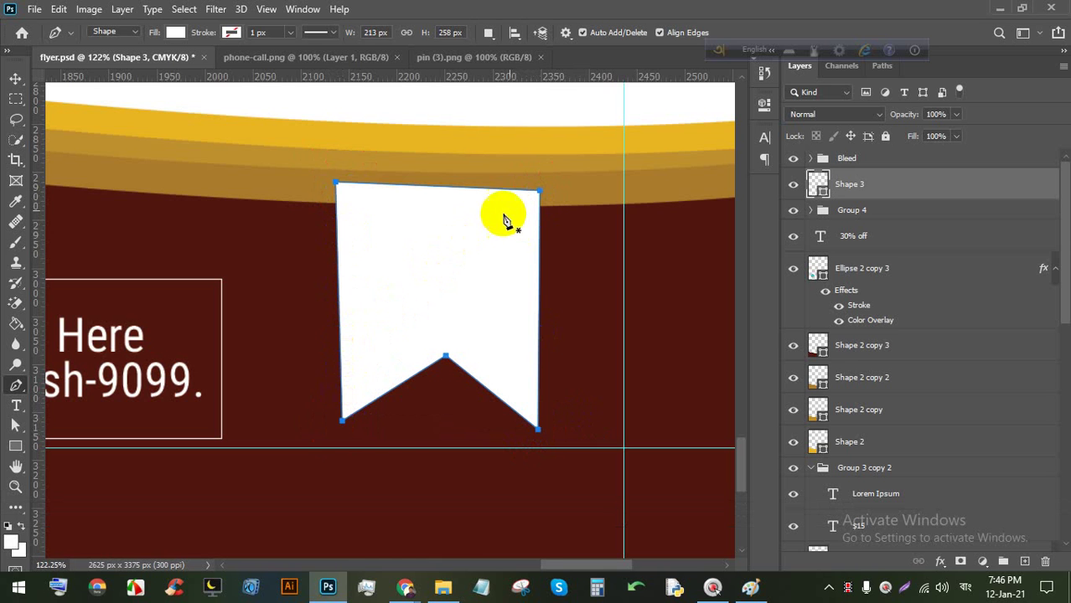
pyautogui.click(17, 78)
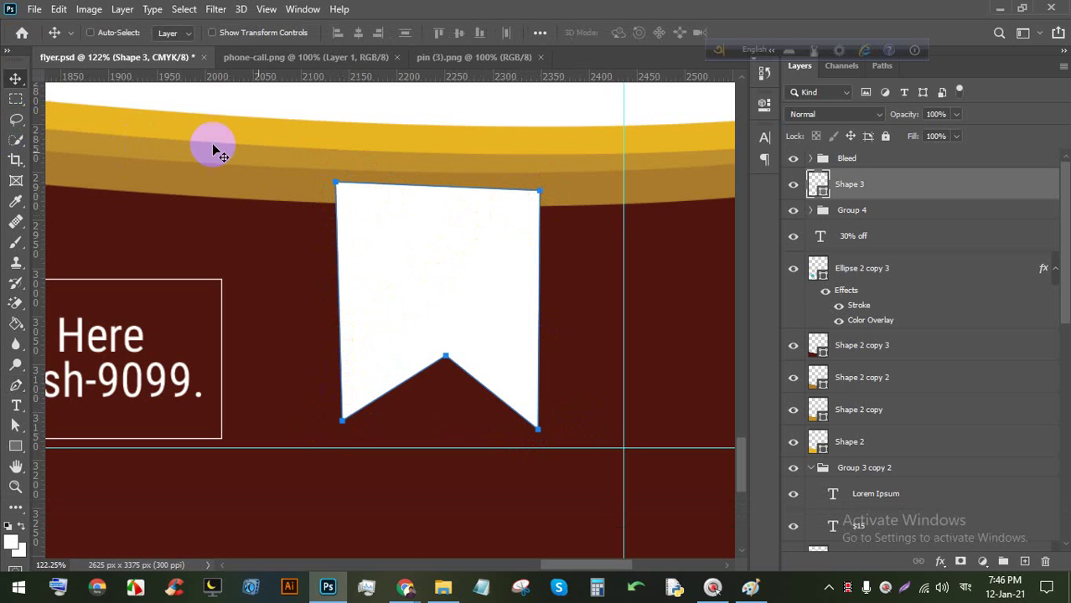
pyautogui.scroll(5, 354, 186)
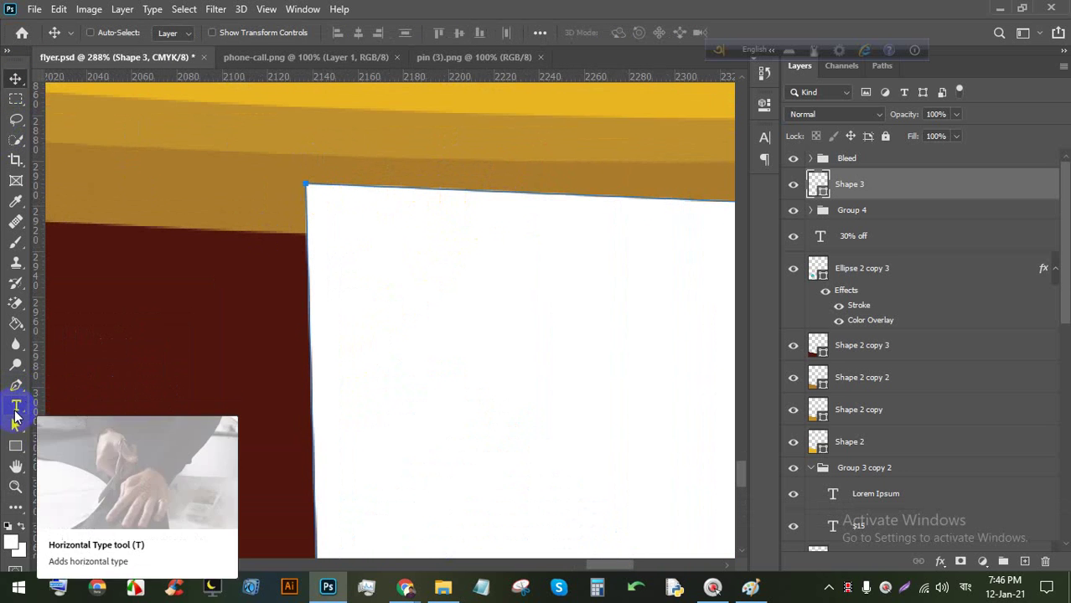
# Drag the banner's top-left and top-right anchors down to the dark bar's edge.
pyautogui.click(15, 424)
pyautogui.click(79, 424)
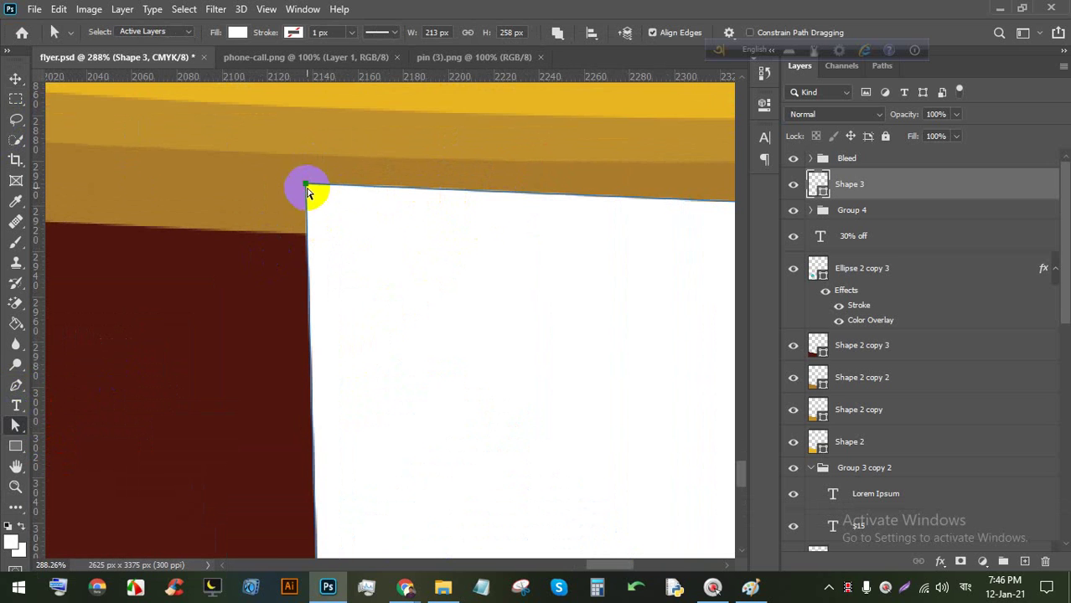
pyautogui.moveTo(307, 187); pyautogui.dragTo(310, 235)
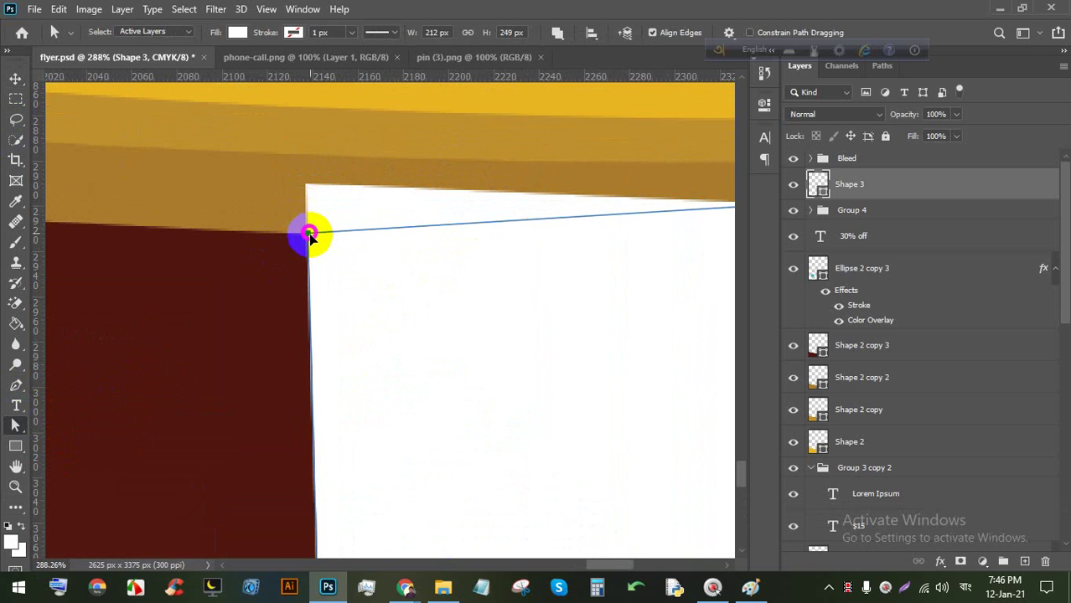
pyautogui.scroll(-4, 280, 238)
pyautogui.scroll(6, 498, 231)
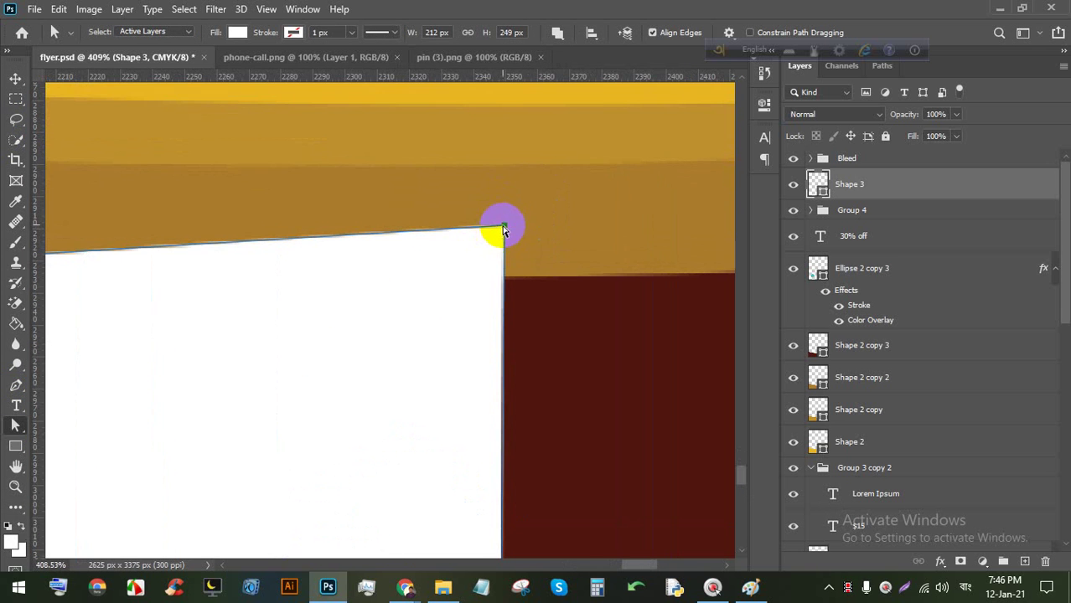
pyautogui.moveTo(502, 230); pyautogui.dragTo(502, 276)
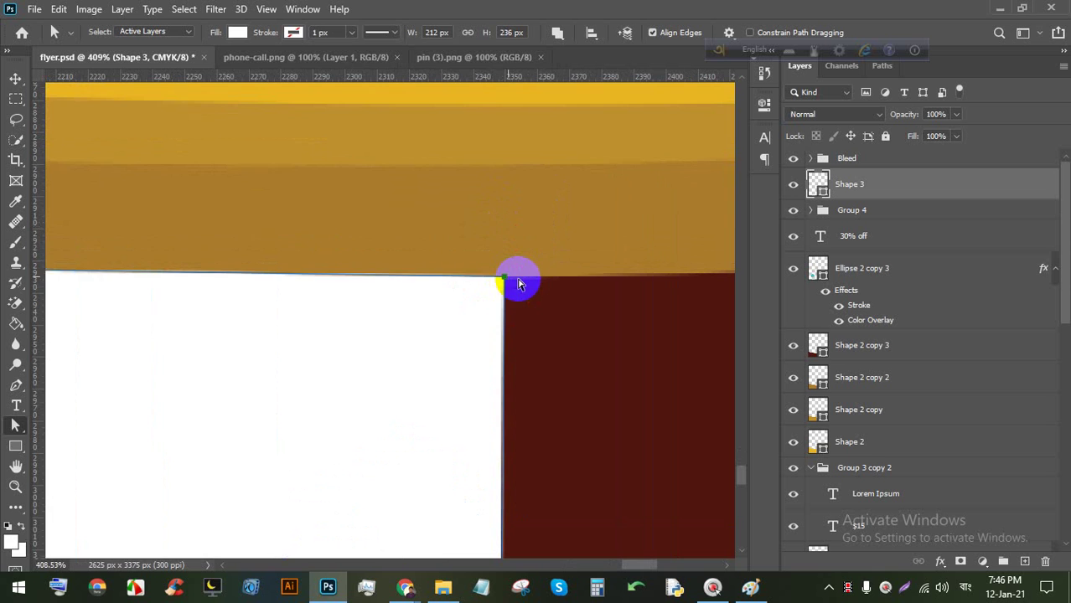
pyautogui.scroll(-4, 511, 283)
# Deselect the banner path, return to the Move tool and bring the banner back into view.
pyautogui.click(552, 322)
pyautogui.scroll(-3, 551, 323)
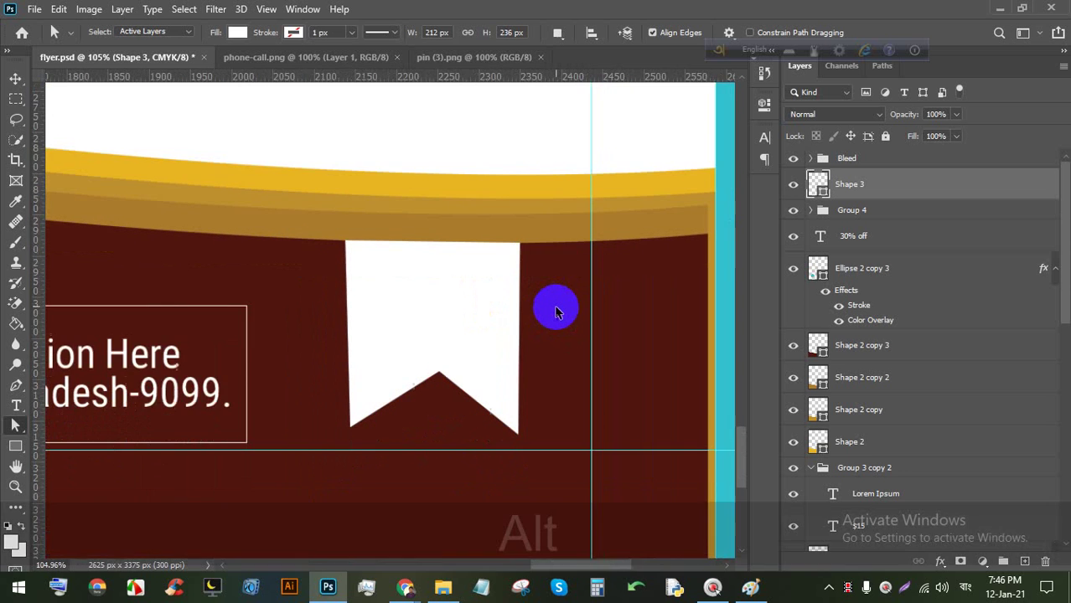
pyautogui.scroll(4, 487, 301)
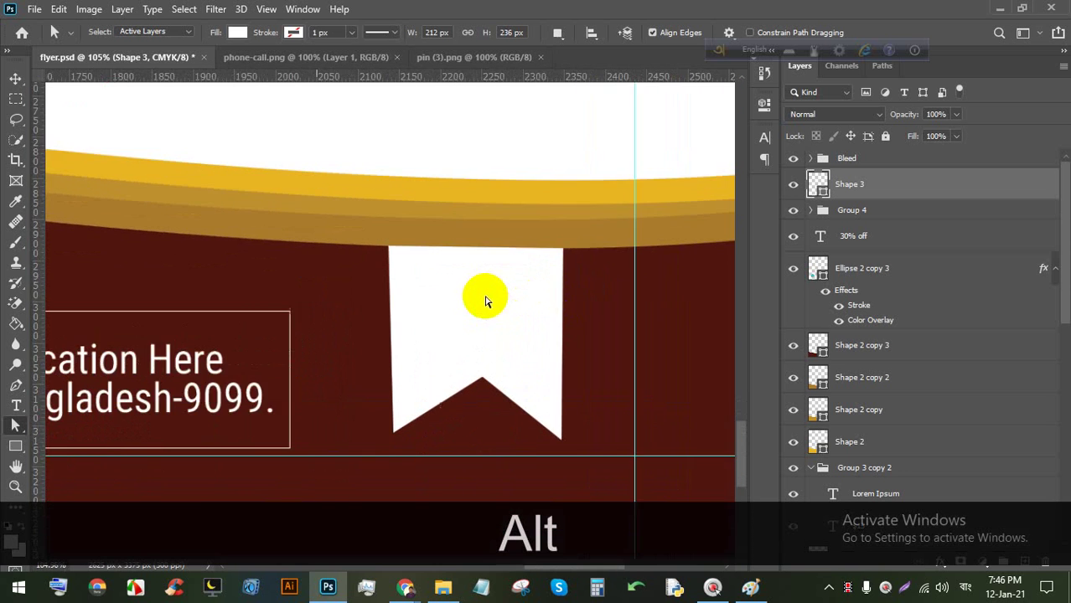
pyautogui.click(14, 81)
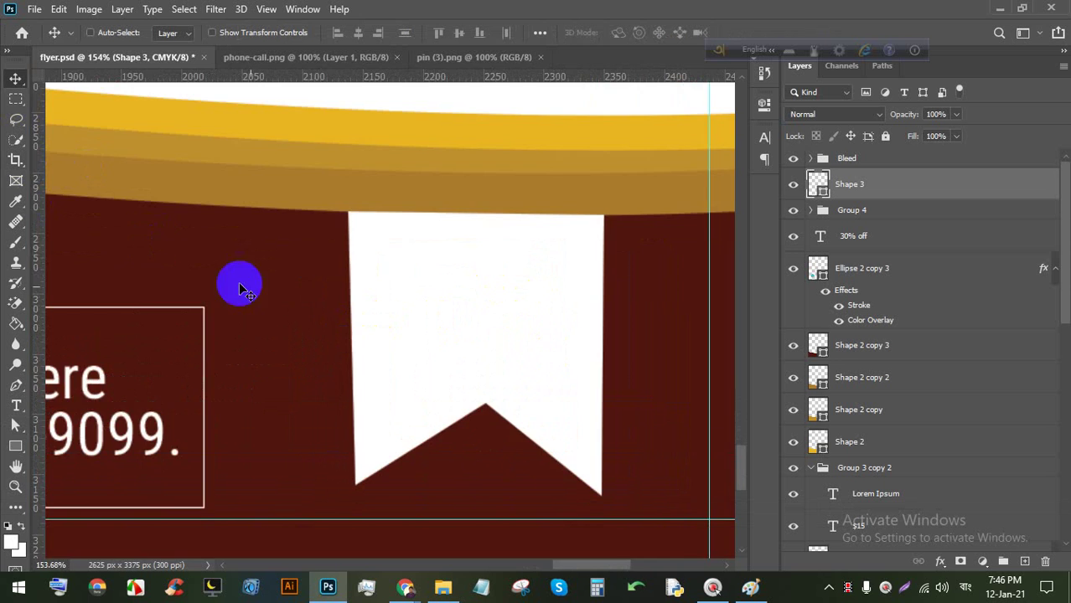
pyautogui.scroll(-3, 299, 279)
pyautogui.scroll(2, 323, 317)
pyautogui.scroll(-8, 566, 240)
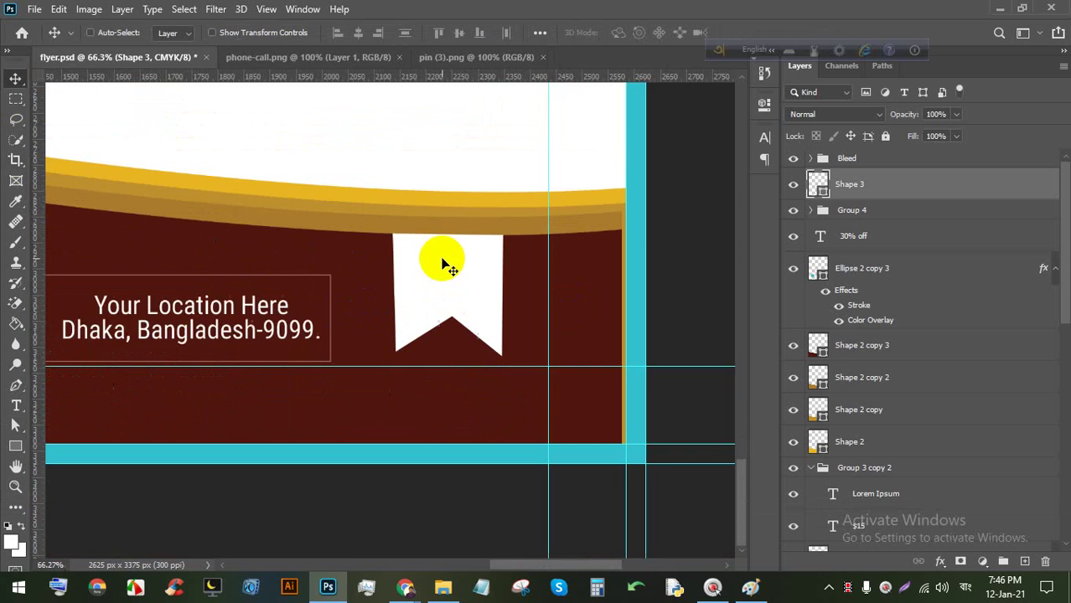
pyautogui.scroll(6, 507, 495)
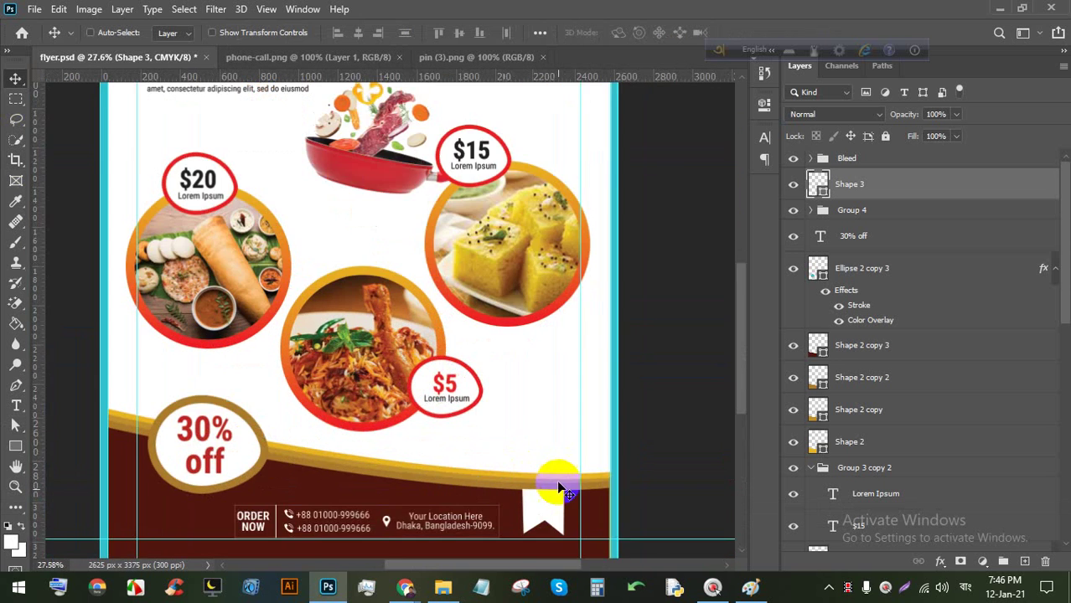
pyautogui.press('space')
pyautogui.moveTo(540, 474); pyautogui.dragTo(529, 268)
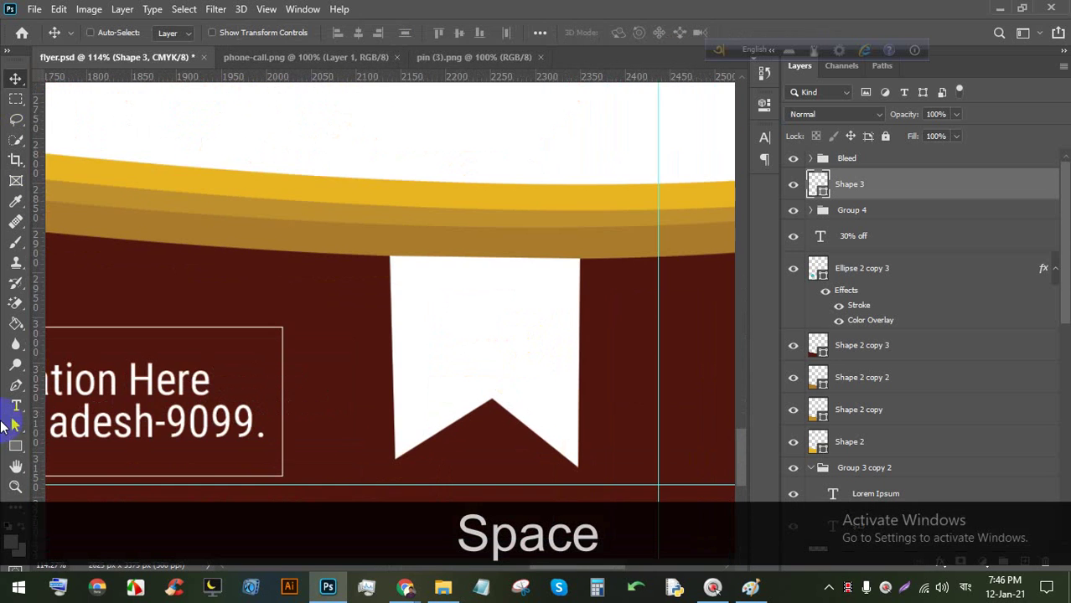
# Add a Lorem Ipsum text layer on the white banner and colour it bright red.
pyautogui.click(16, 406)
pyautogui.click(339, 313)
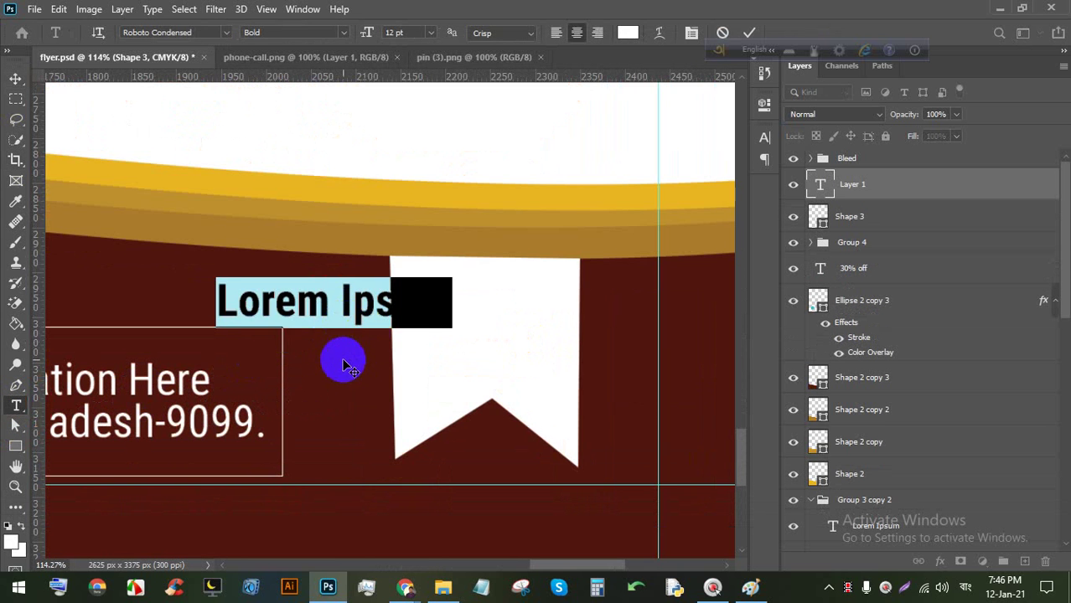
pyautogui.moveTo(342, 359); pyautogui.dragTo(470, 380)
pyautogui.moveTo(485, 305); pyautogui.dragTo(479, 306)
pyautogui.click(627, 31)
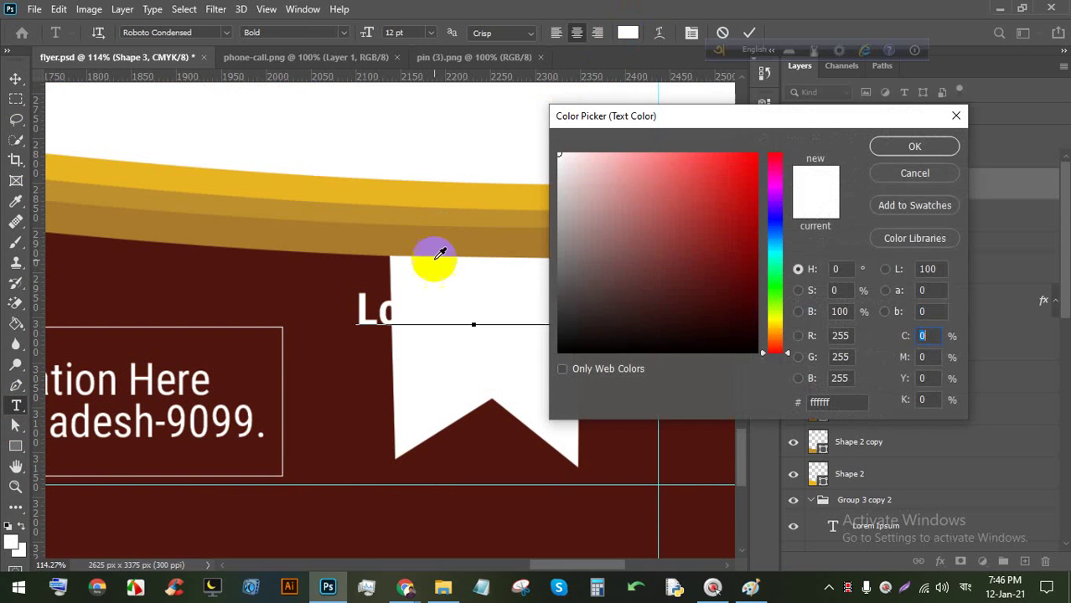
pyautogui.click(764, 151)
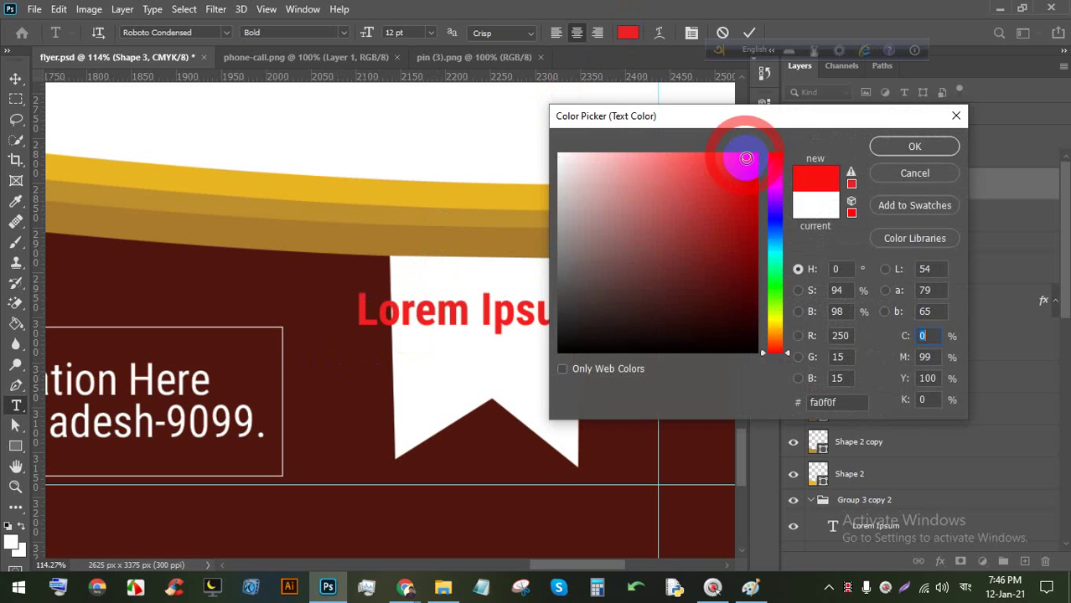
pyautogui.click(914, 146)
# Break Lorem Ipsum onto two lines and nudge the text slightly right on the banner.
pyautogui.click(482, 317)
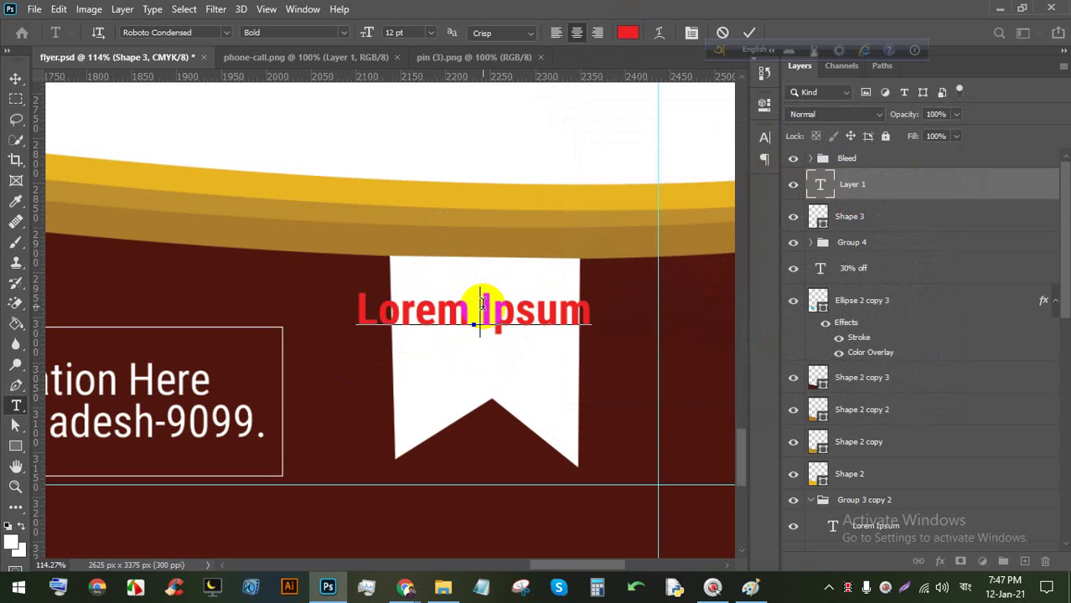
pyautogui.press('BackSpace')
pyautogui.press('Return')
pyautogui.moveTo(514, 363); pyautogui.dragTo(33, 151)
pyautogui.click(15, 81)
pyautogui.moveTo(442, 297); pyautogui.dragTo(474, 312)
pyautogui.doubleClick(474, 312)
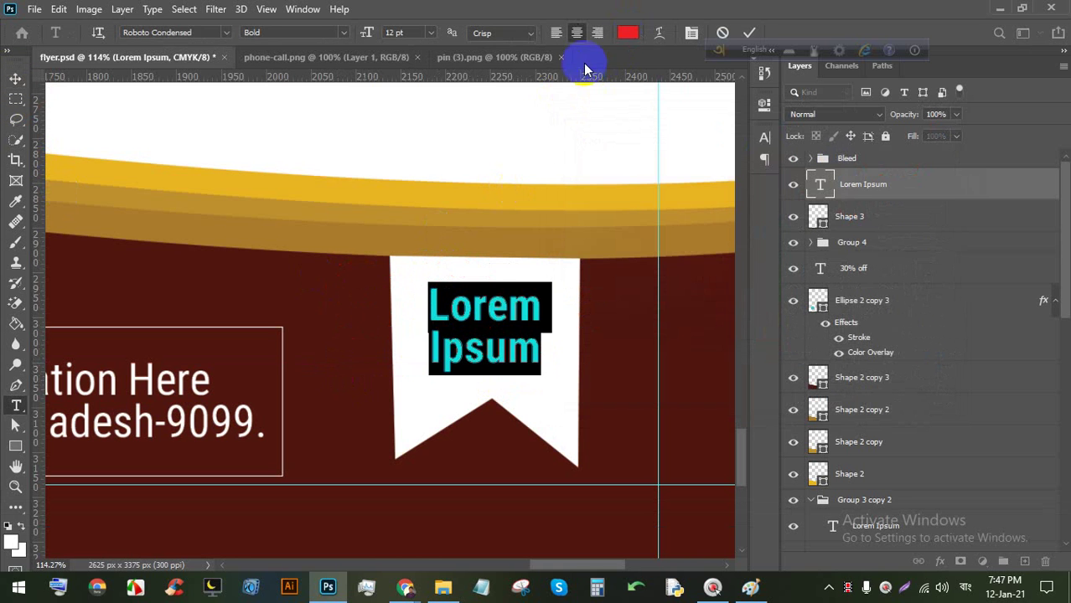
# Apply the Christmas Day Personal Use font to the Lorem Ipsum text.
pyautogui.click(227, 34)
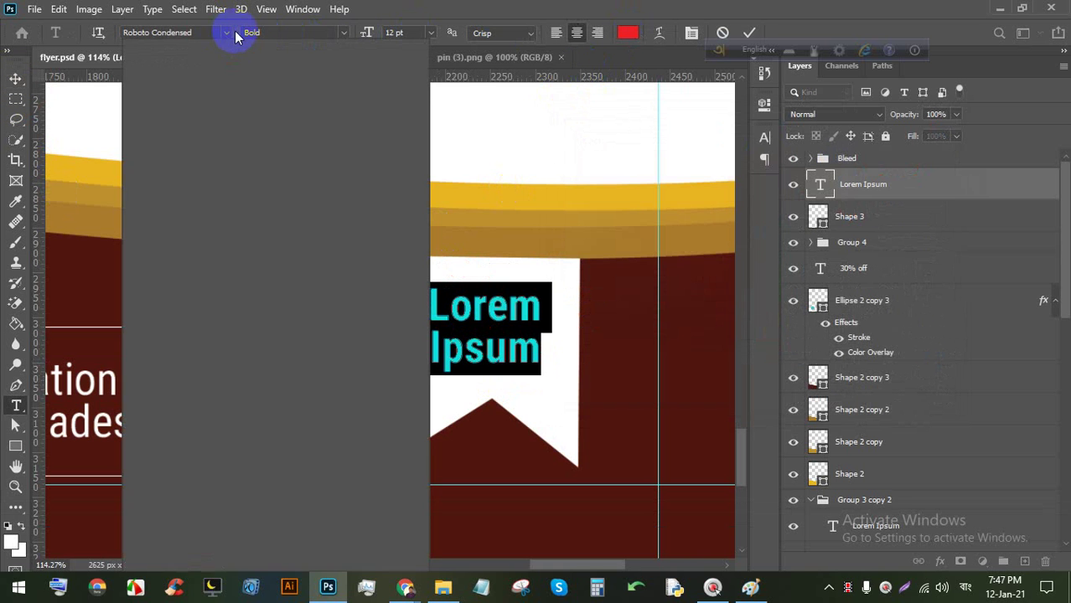
pyautogui.click(299, 112)
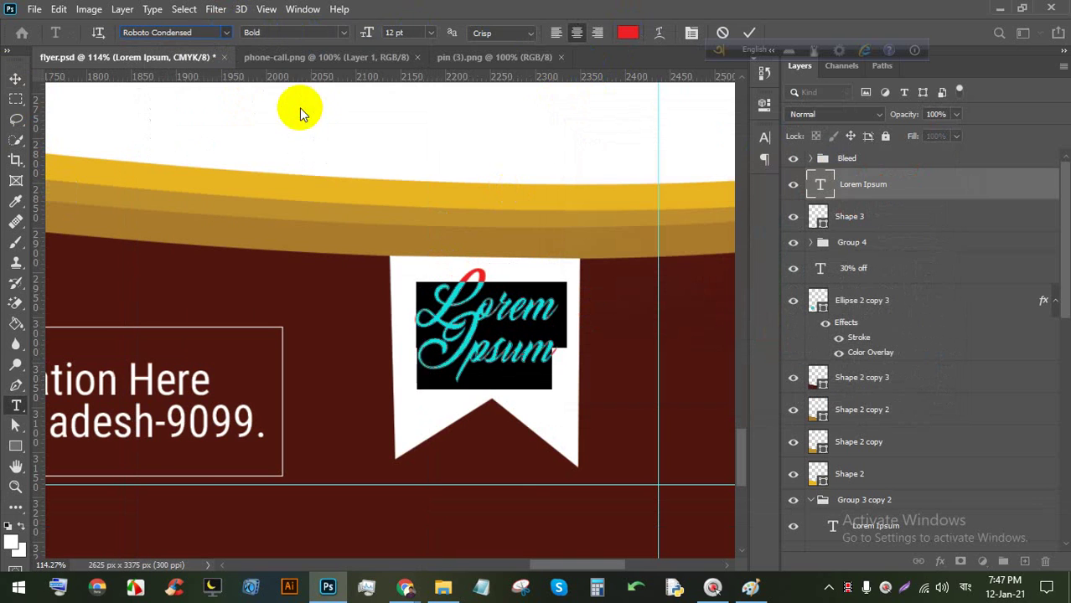
pyautogui.moveTo(502, 514)
pyautogui.mouseDown()
pyautogui.moveTo(502, 485)
pyautogui.moveTo(513, 512)
pyautogui.mouseUp()
pyautogui.click(749, 32)
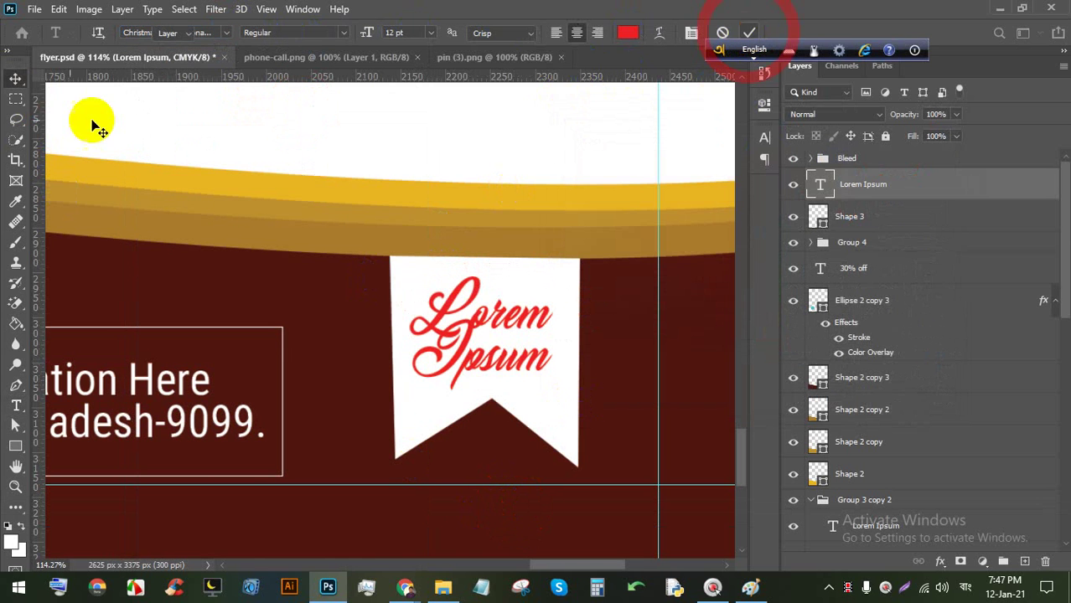
pyautogui.click(10, 84)
# Increase the text's leading to 17 pt in the Character panel.
pyautogui.doubleClick(483, 340)
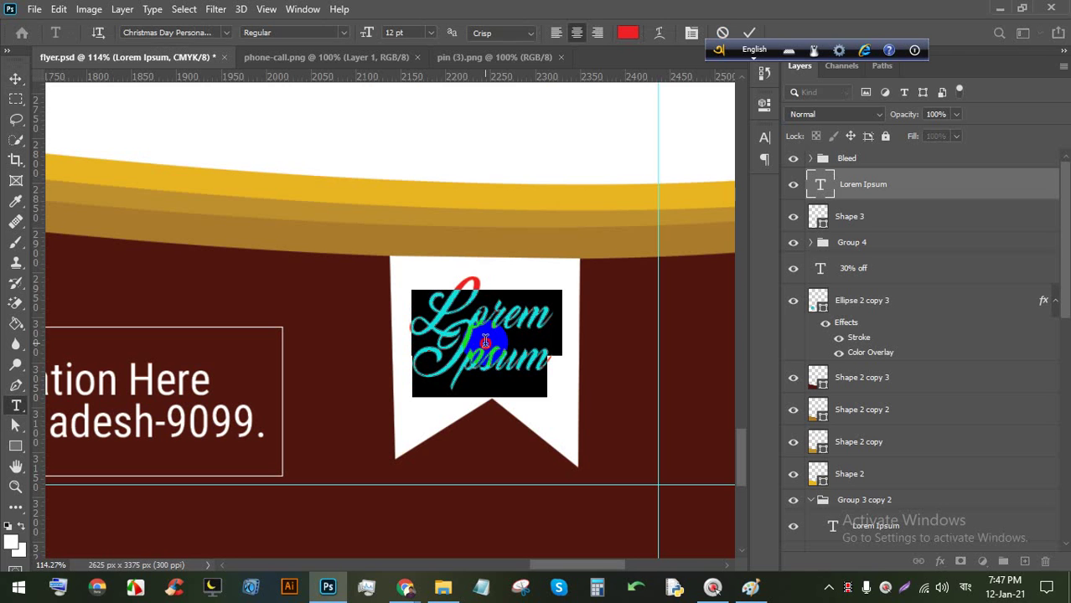
pyautogui.click(692, 32)
pyautogui.click(707, 179)
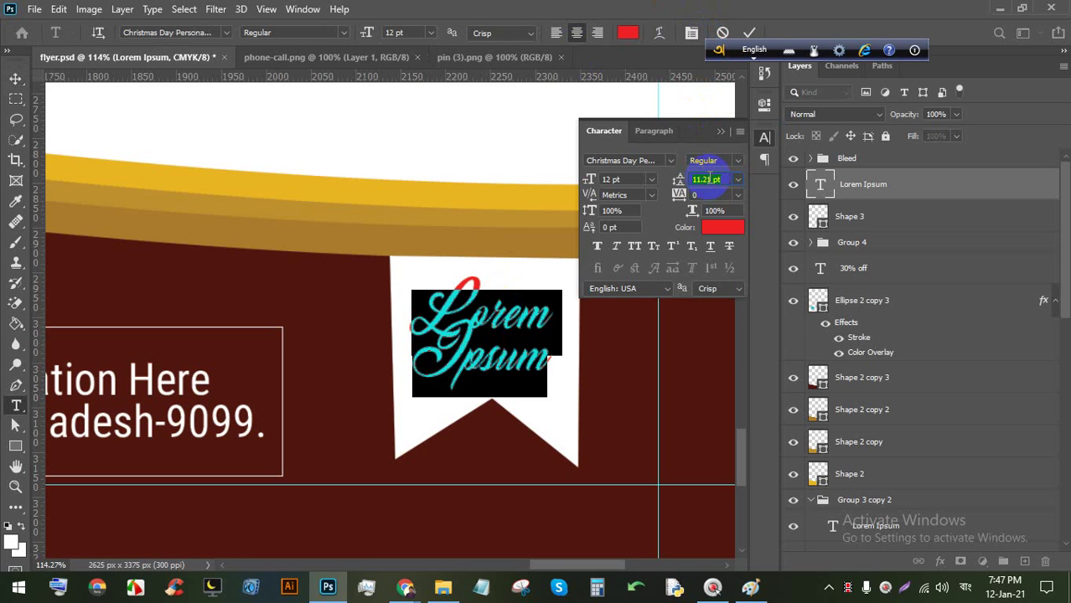
pyautogui.press('Up')
pyautogui.press('Up')
pyautogui.press('Up')
pyautogui.press('Up')
pyautogui.press('Up')
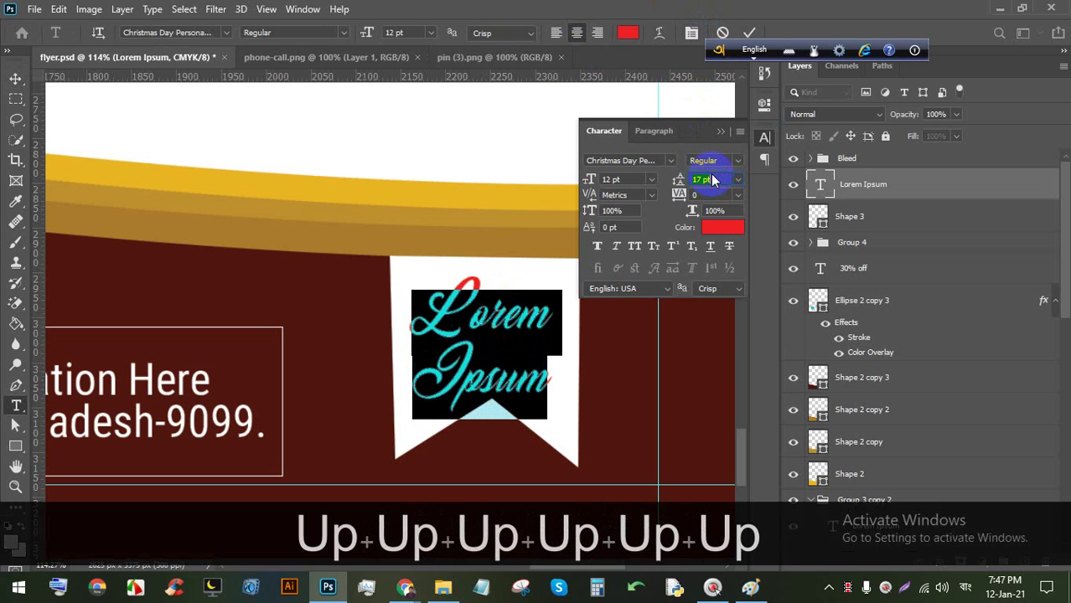
pyautogui.click(750, 31)
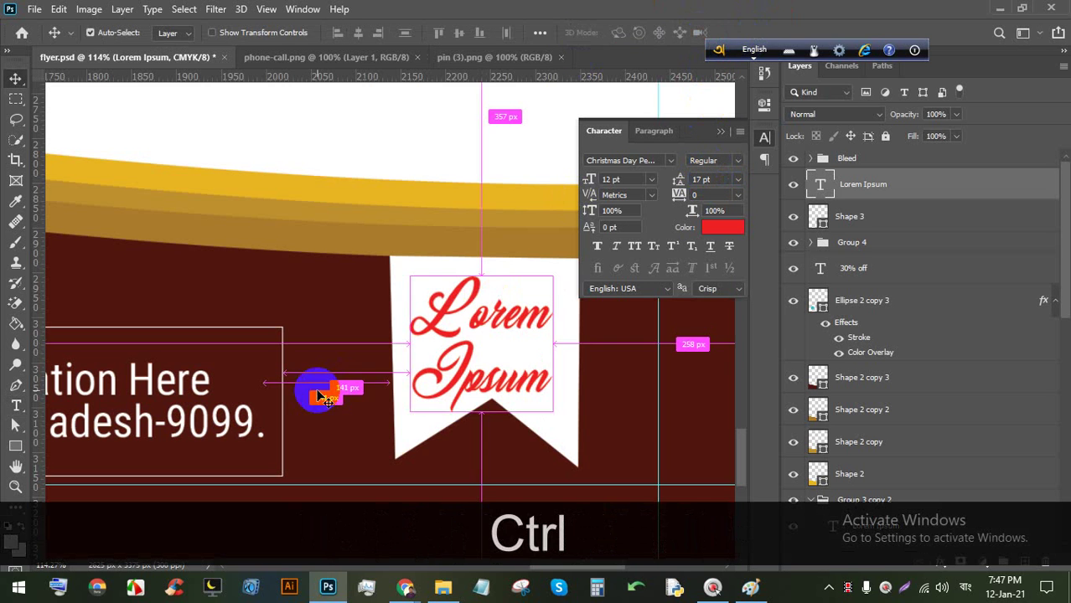
# Scale the script text to about 78% height and stretch it to ~112% width inside the banner.
pyautogui.hotkey('ctrl', 't')
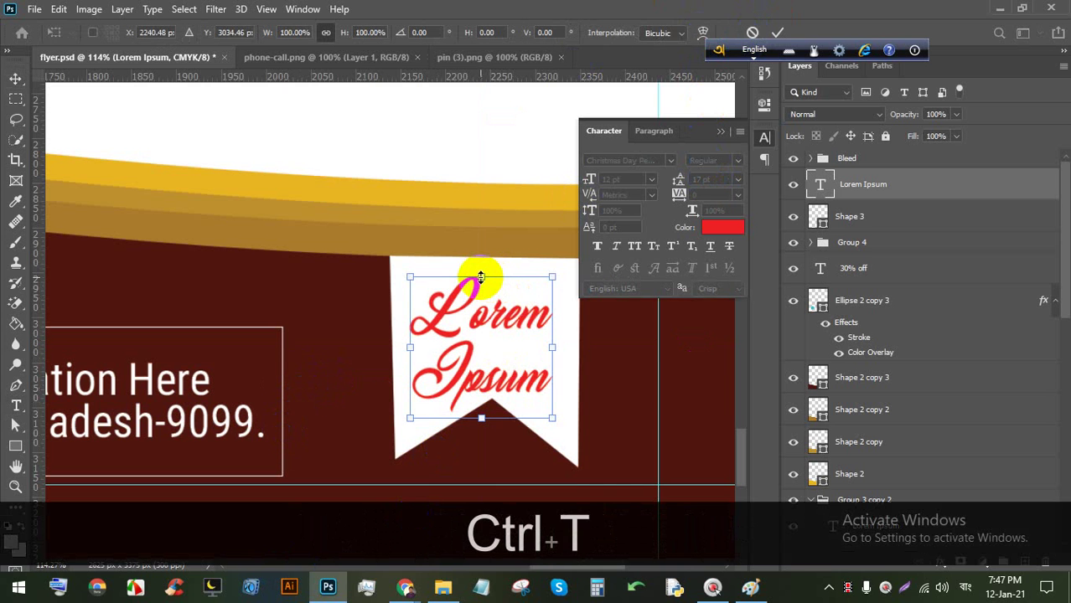
pyautogui.moveTo(481, 276); pyautogui.dragTo(478, 306)
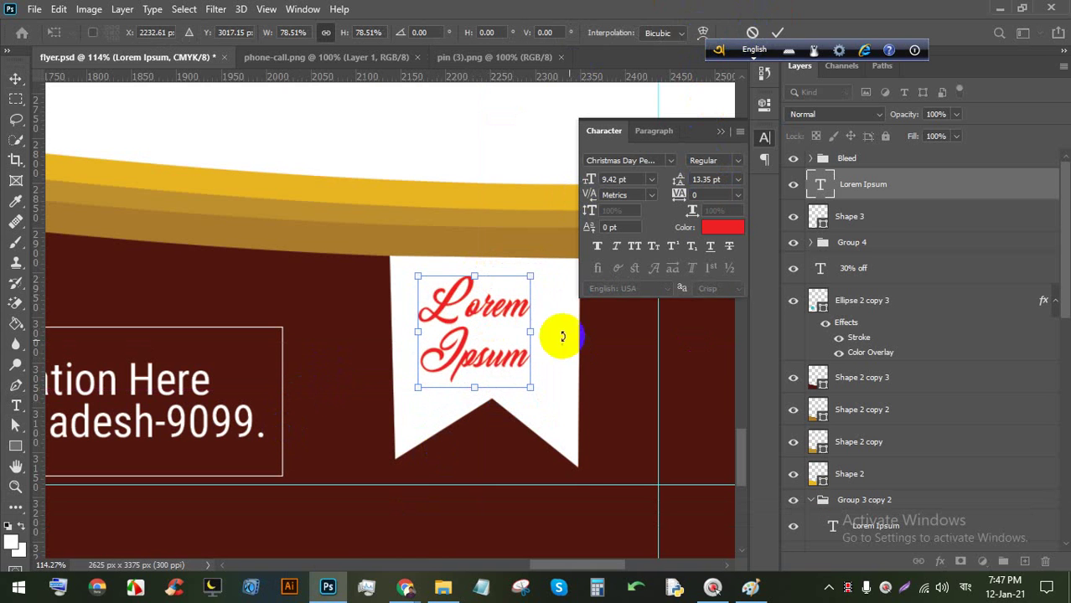
pyautogui.moveTo(528, 332); pyautogui.dragTo(564, 330)
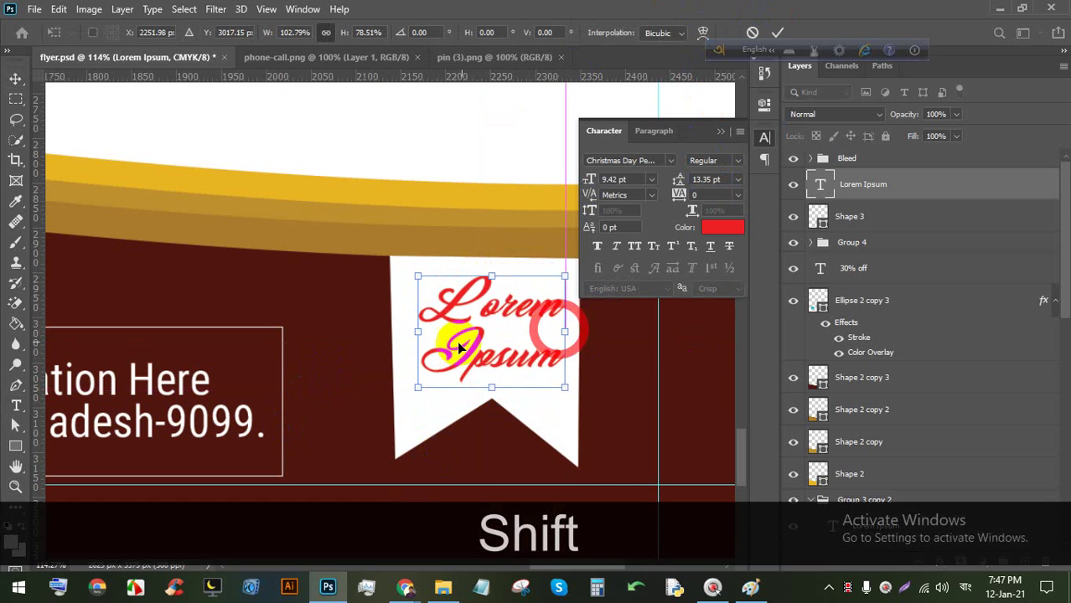
pyautogui.moveTo(416, 337); pyautogui.dragTo(404, 333)
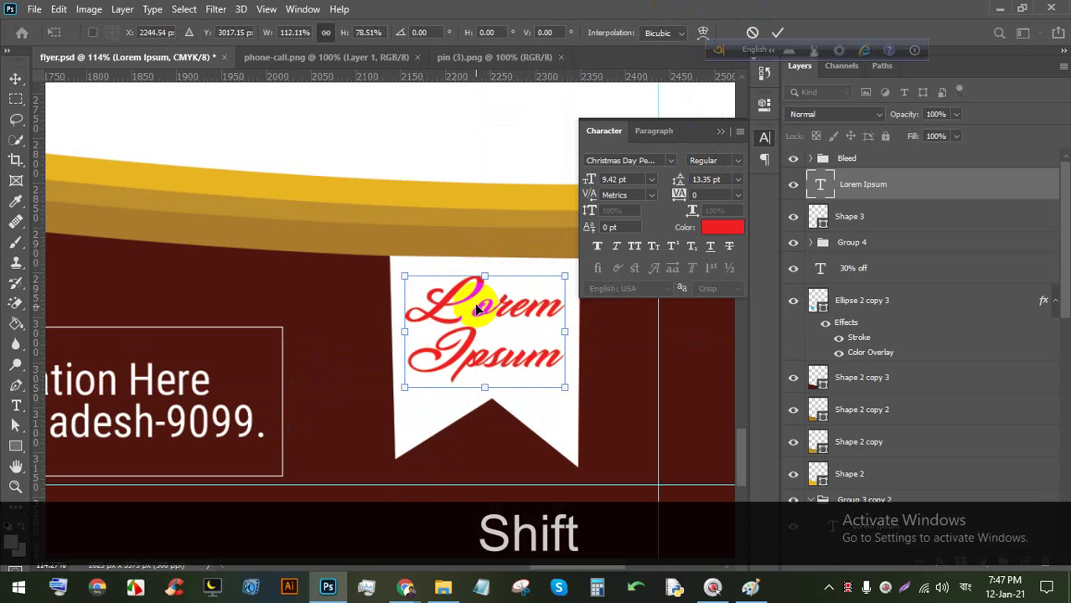
pyautogui.moveTo(469, 301); pyautogui.dragTo(471, 306)
pyautogui.click(777, 32)
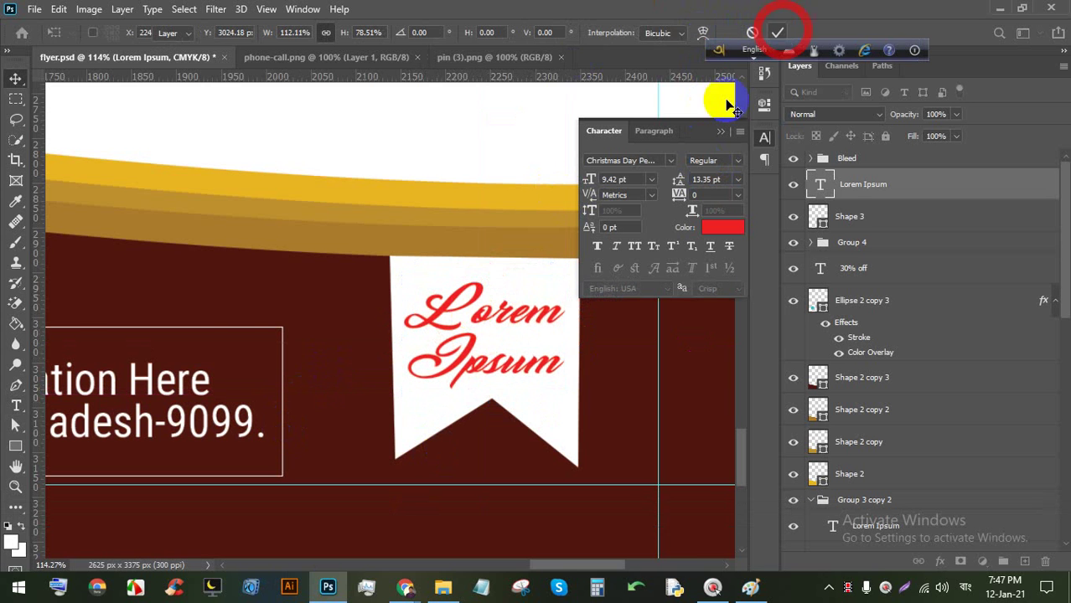
pyautogui.scroll(-3, 572, 200)
pyautogui.click(719, 131)
pyautogui.scroll(-5, 530, 232)
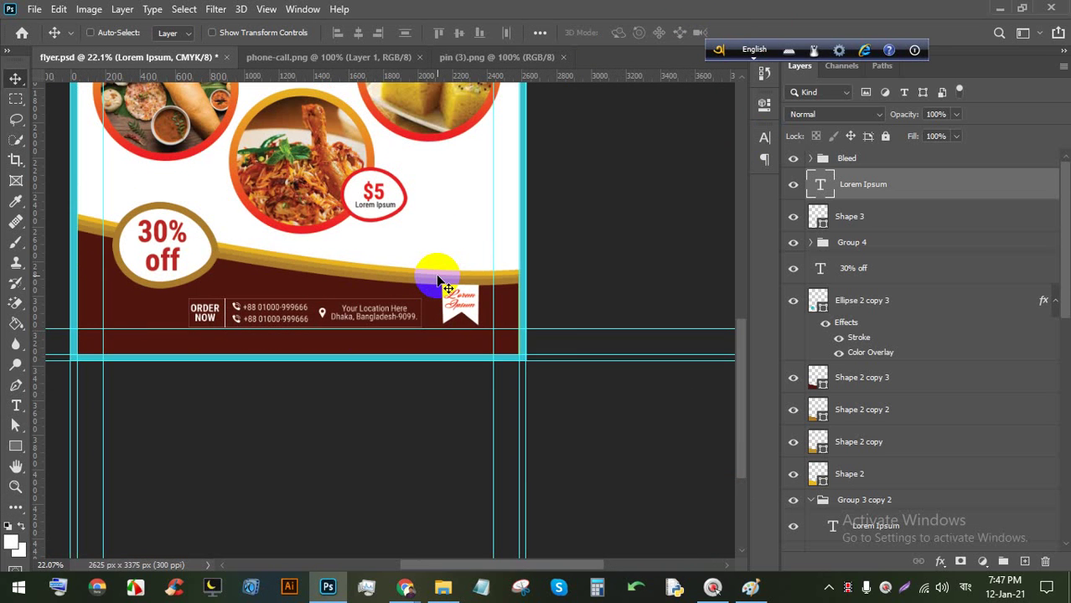
pyautogui.scroll(-2, 450, 255)
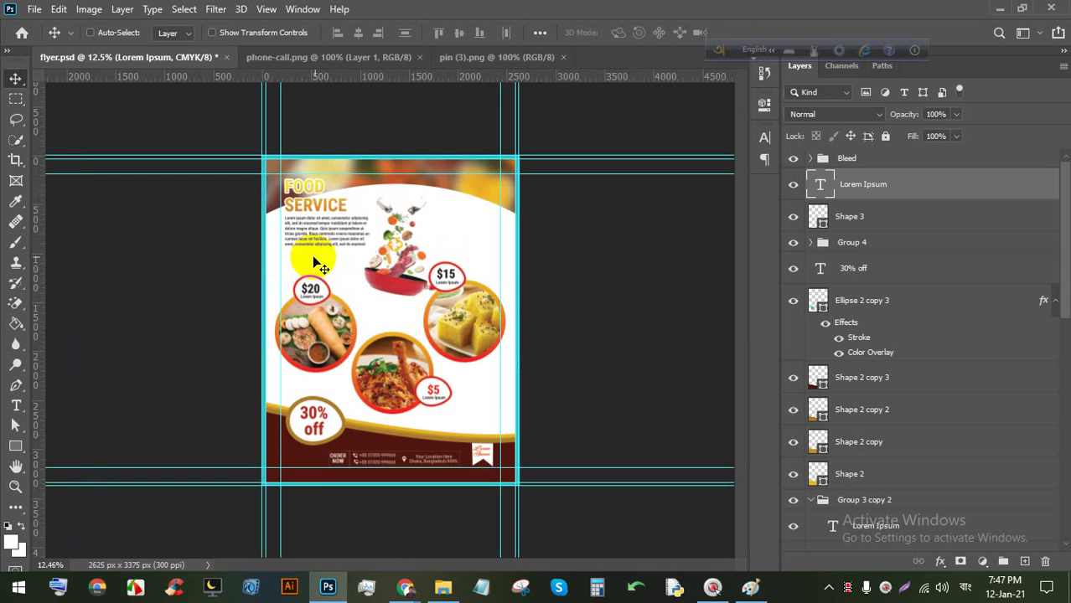
pyautogui.scroll(5, 242, 141)
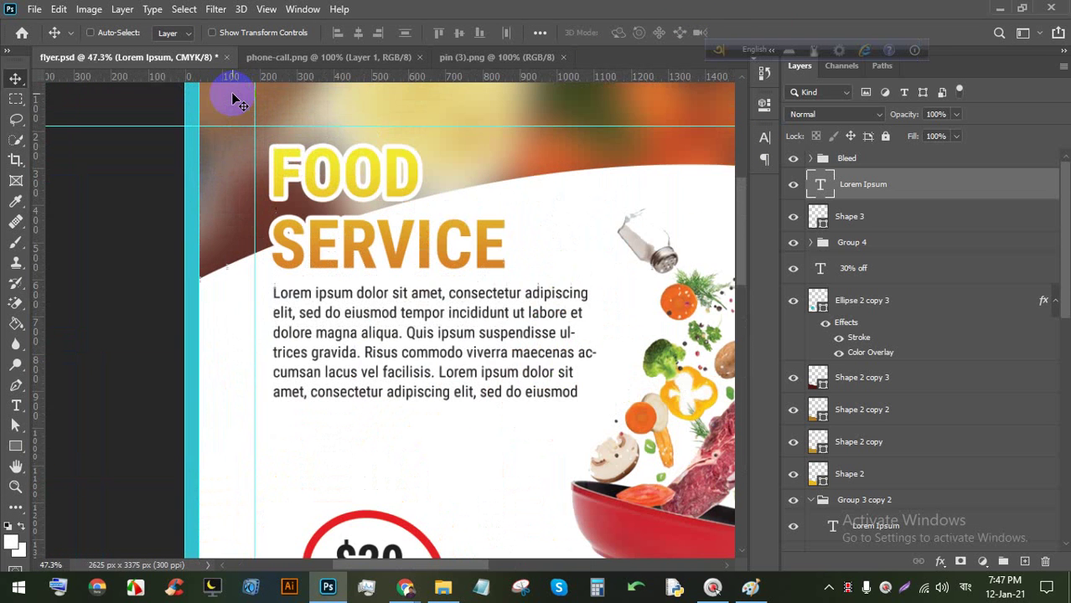
# Open the FOOD SERVICE headline's Gradient Overlay gradient for editing.
pyautogui.scroll(3, 227, 96)
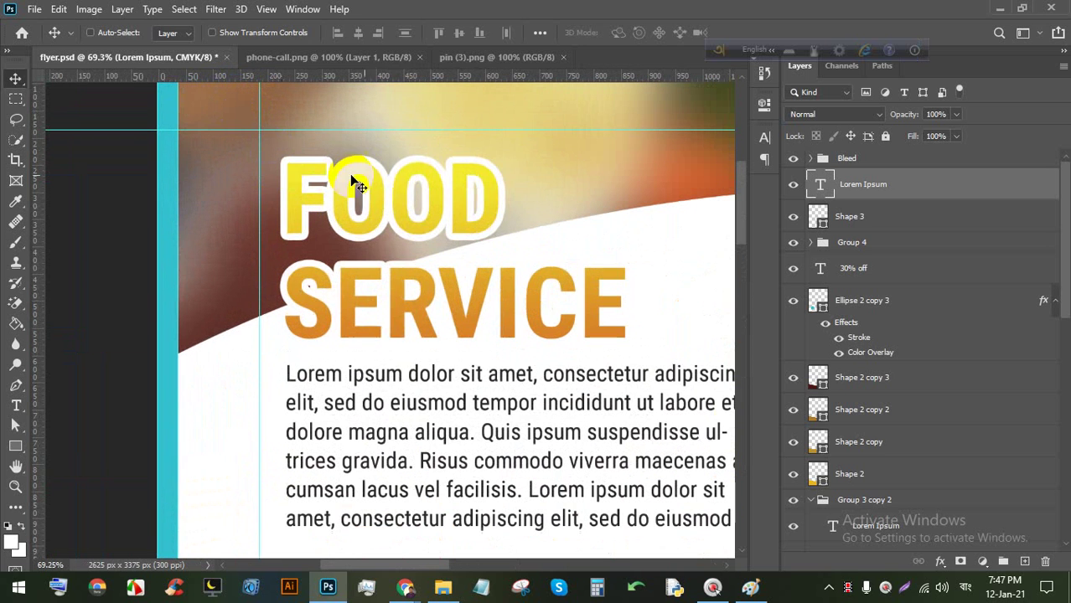
pyautogui.doubleClick(410, 182)
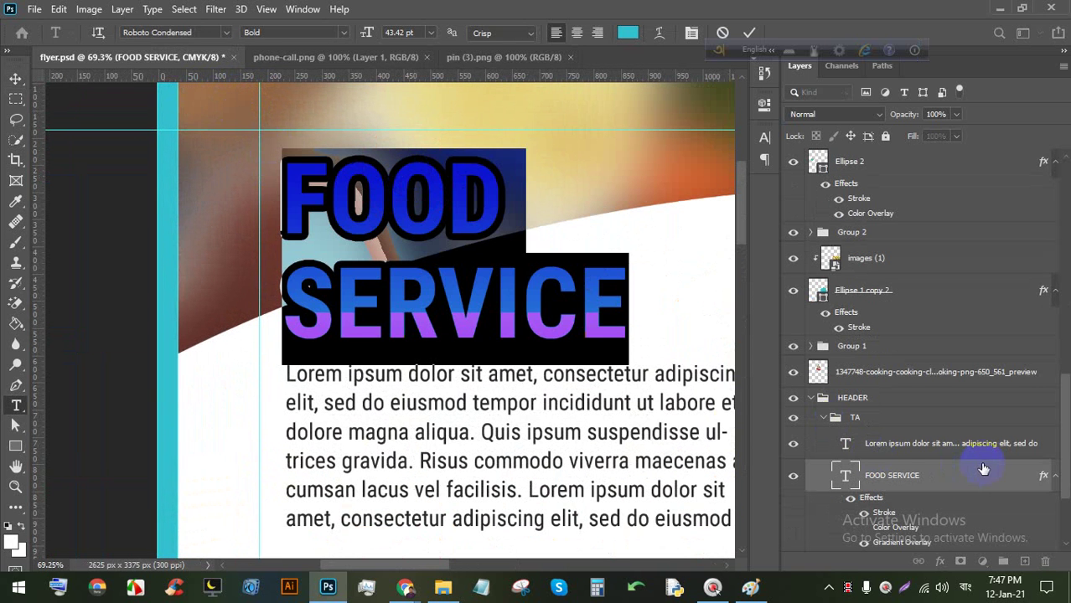
pyautogui.click(963, 471)
pyautogui.doubleClick(939, 462)
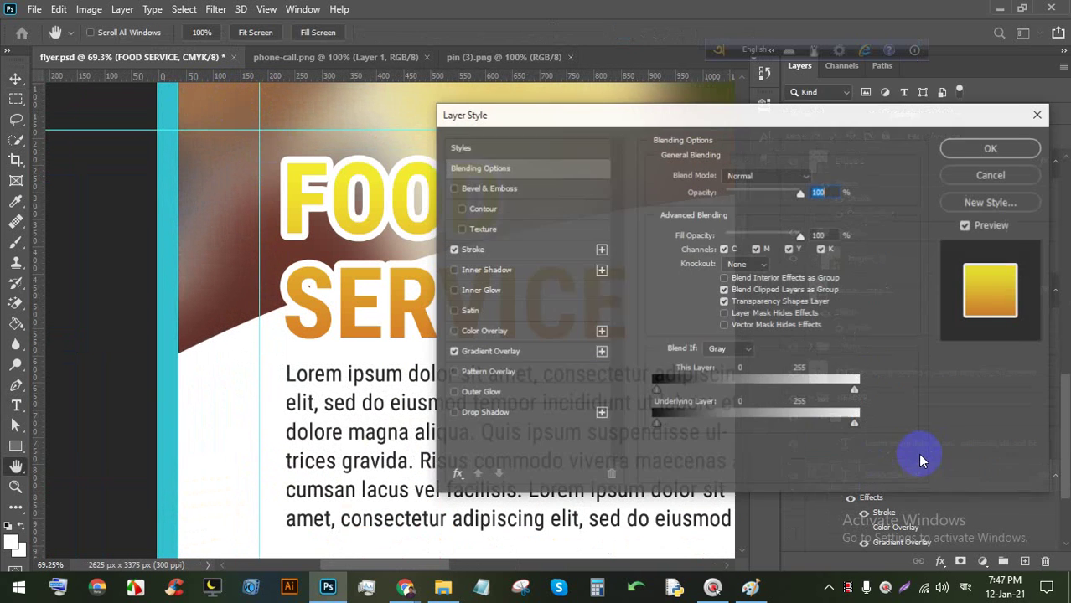
pyautogui.click(495, 351)
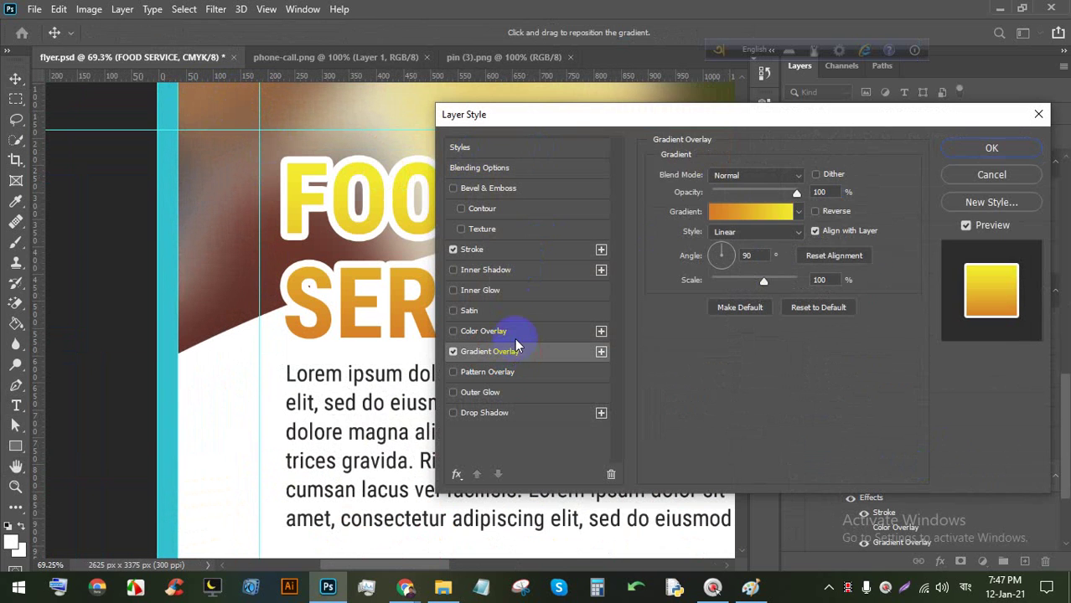
pyautogui.click(759, 213)
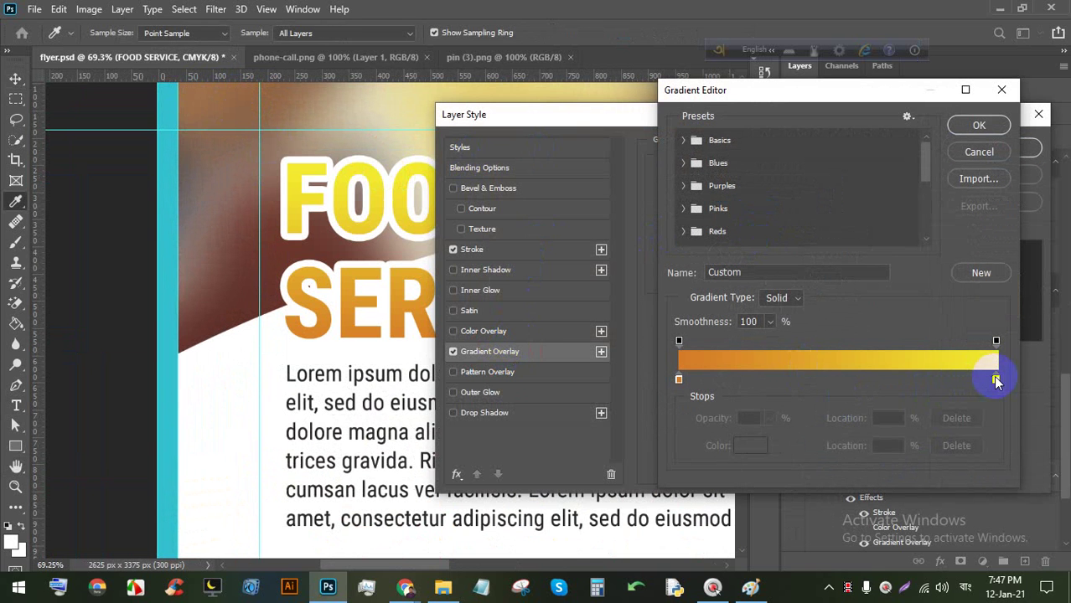
# Move the yellow stop toward the middle, recolour the end stop orange and the middle stop bright yellow.
pyautogui.moveTo(996, 381); pyautogui.dragTo(855, 381)
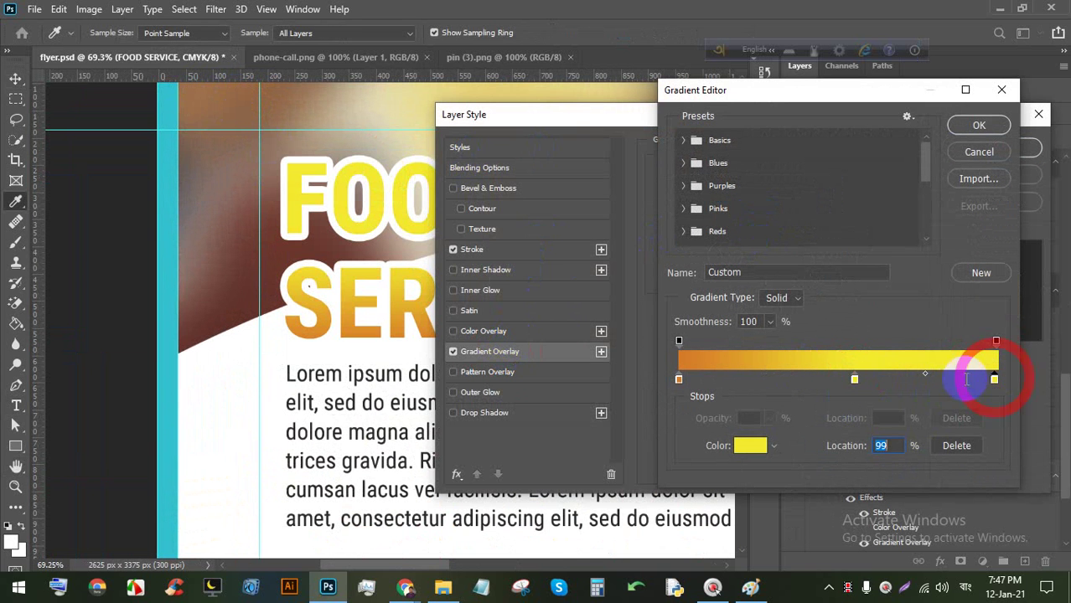
pyautogui.doubleClick(994, 380)
pyautogui.click(326, 325)
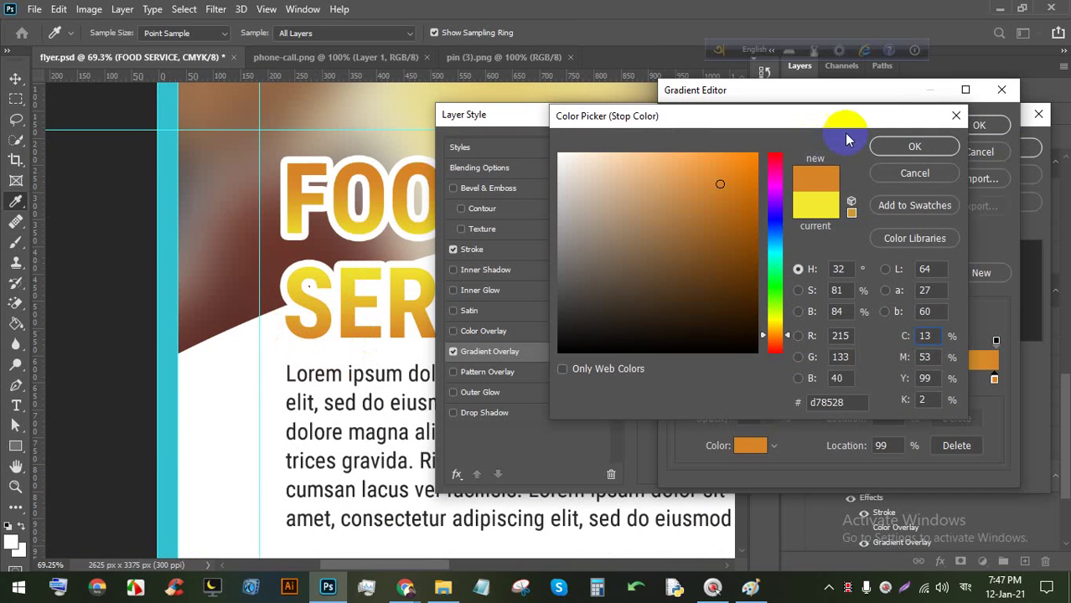
pyautogui.click(917, 145)
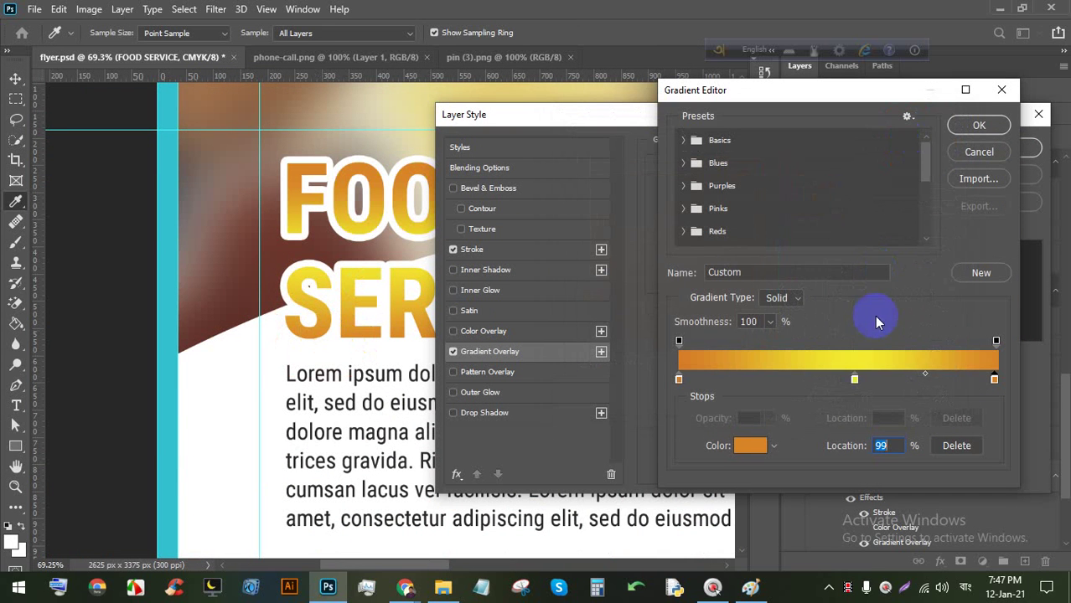
pyautogui.click(859, 382)
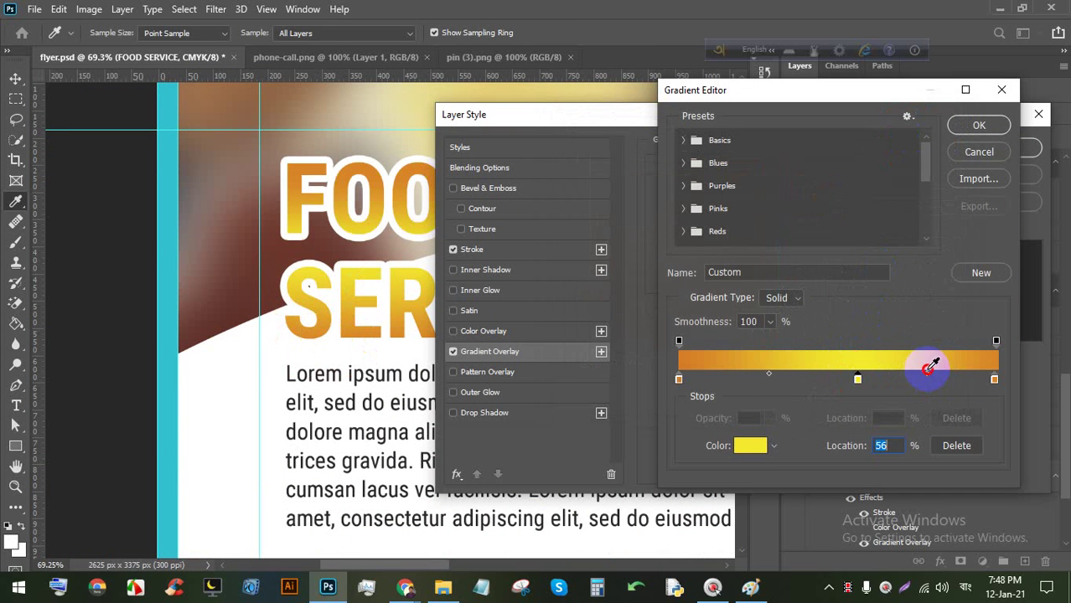
pyautogui.click(927, 369)
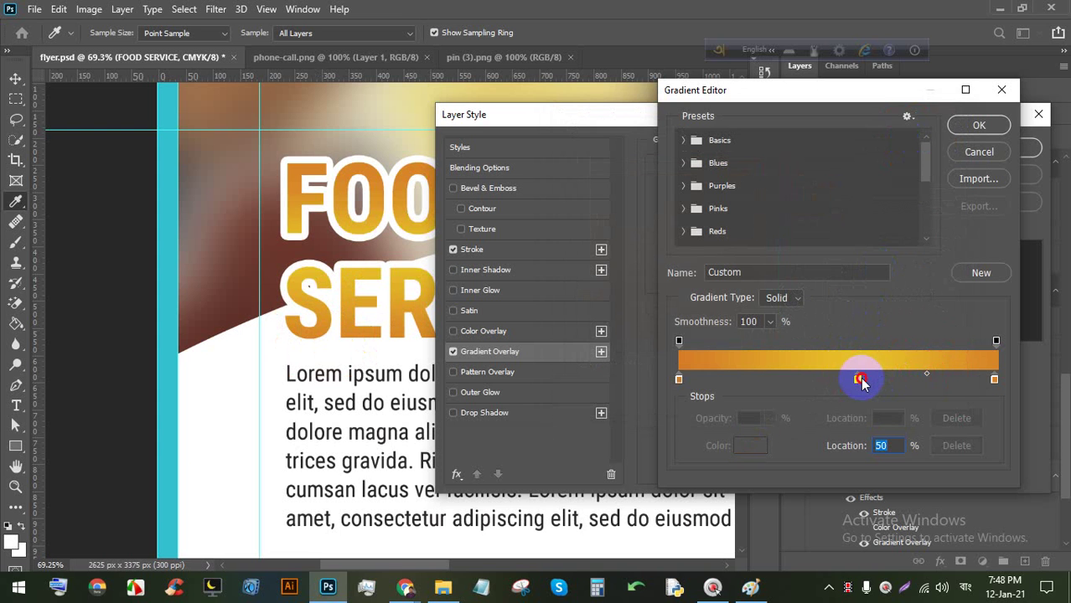
pyautogui.doubleClick(847, 383)
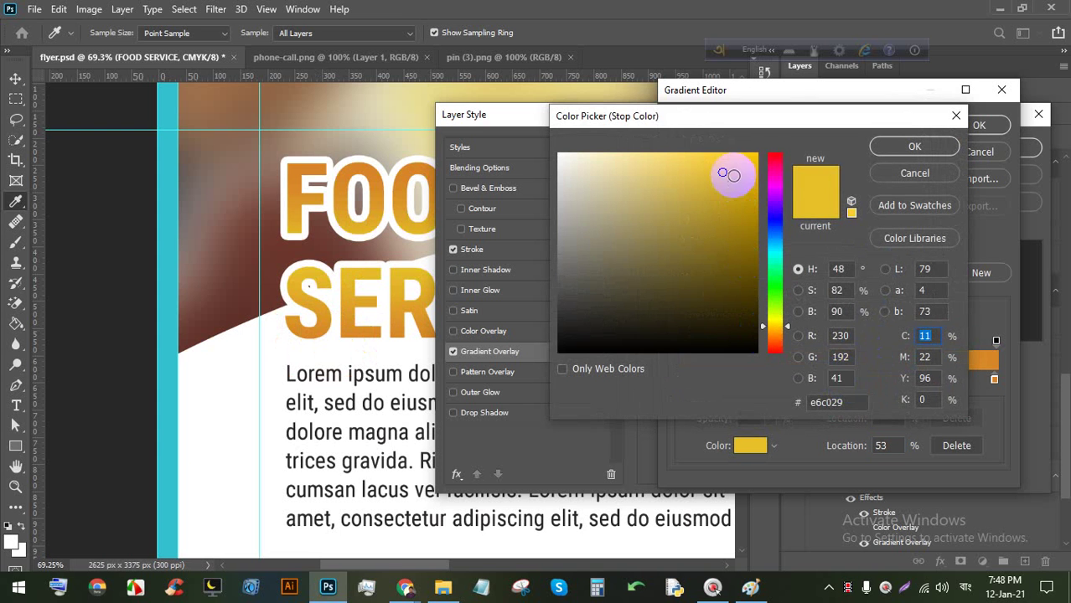
pyautogui.moveTo(749, 159); pyautogui.dragTo(753, 153)
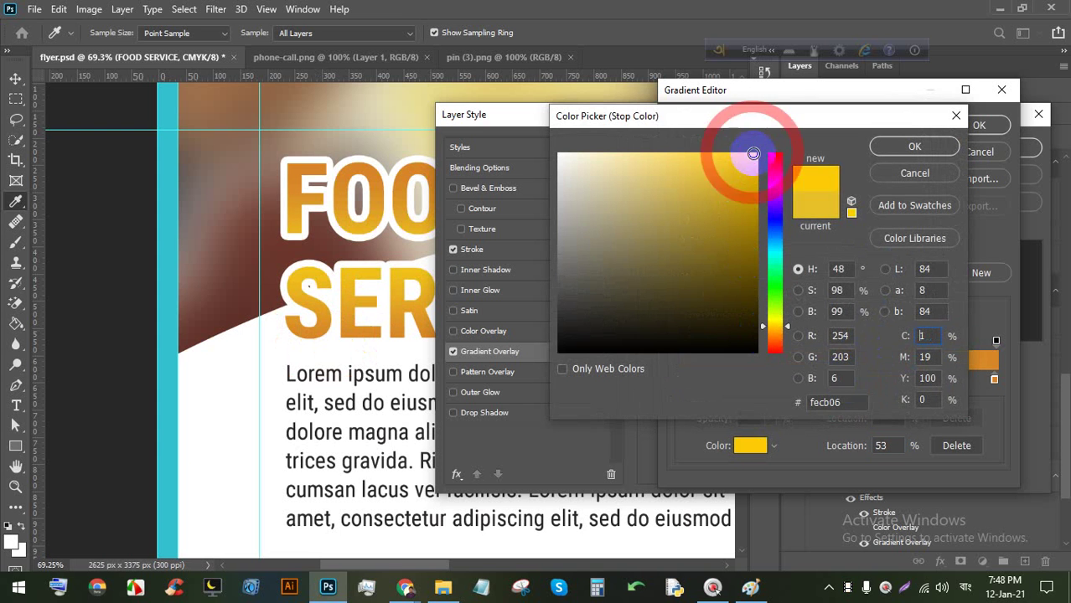
pyautogui.click(914, 147)
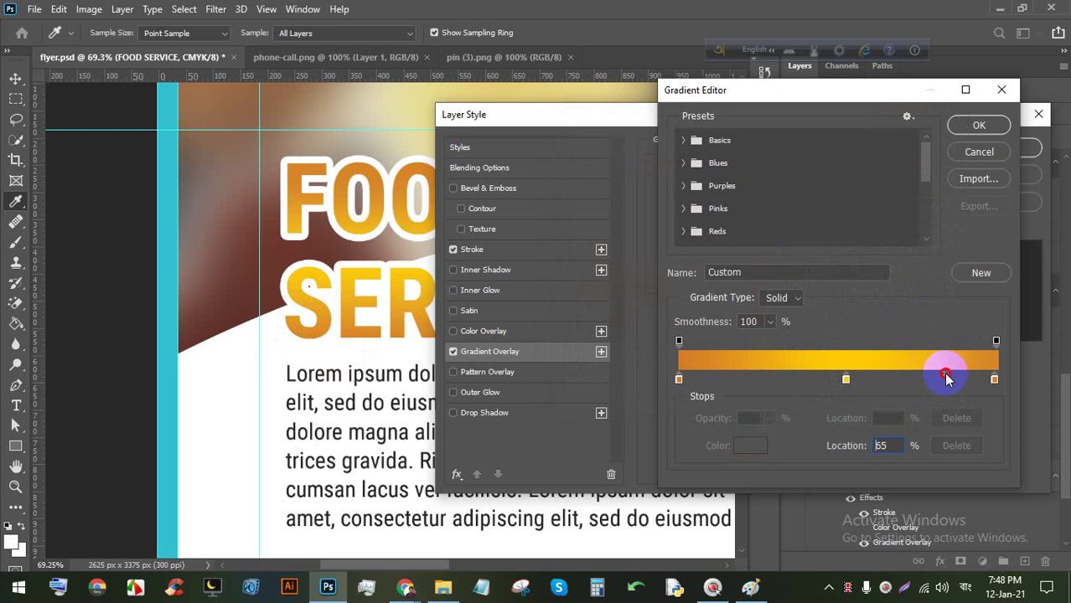
# Move the orange-yellow blend midpoint to 36% and confirm the gradient.
pyautogui.click(962, 379)
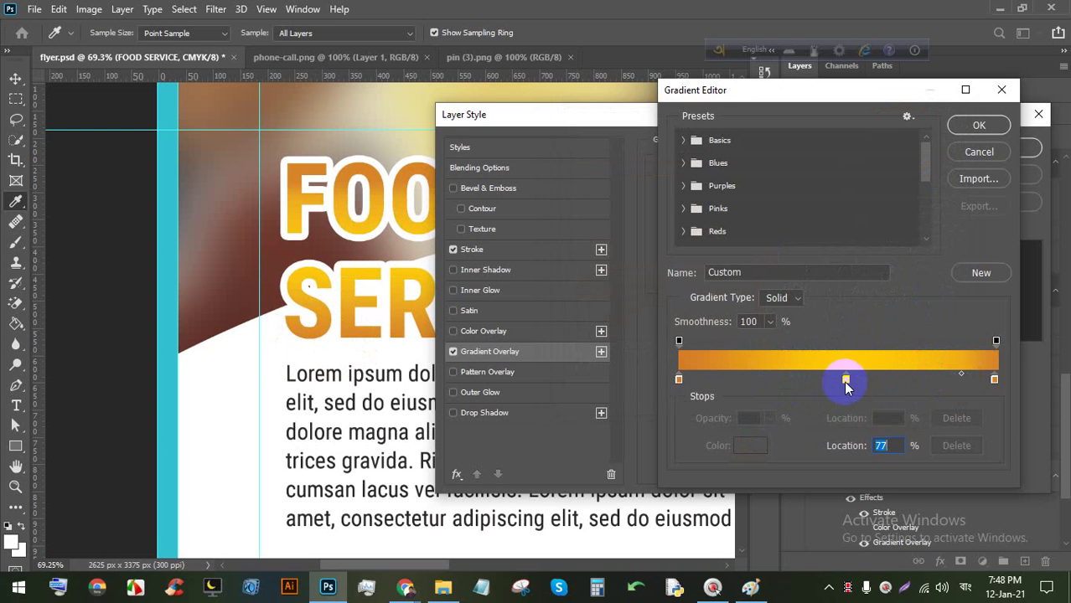
pyautogui.click(845, 379)
pyautogui.click(764, 374)
pyautogui.moveTo(721, 375); pyautogui.dragTo(716, 375)
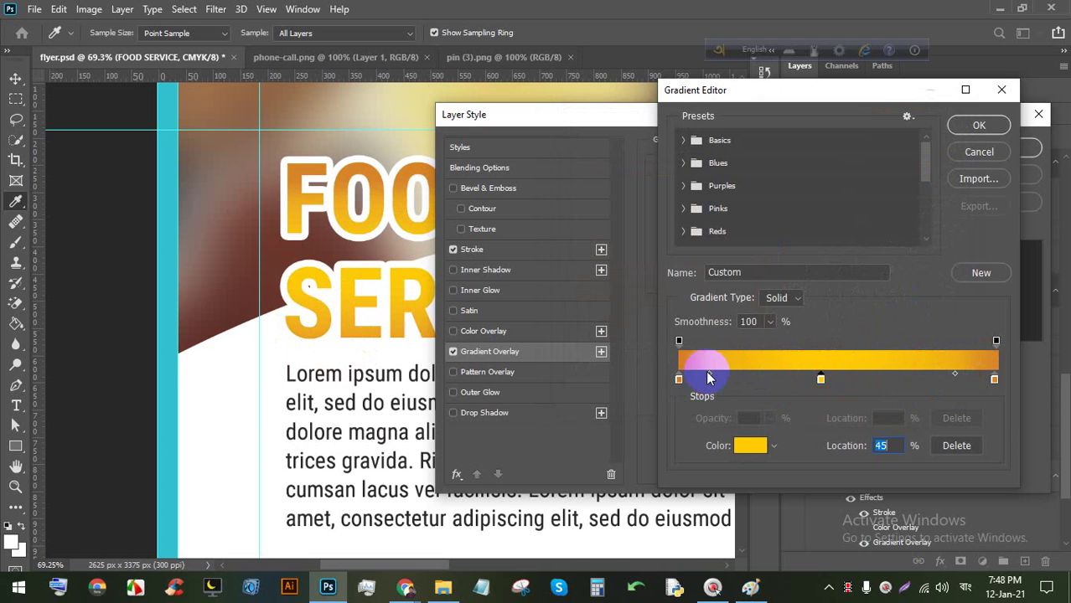
pyautogui.moveTo(707, 373); pyautogui.dragTo(730, 373)
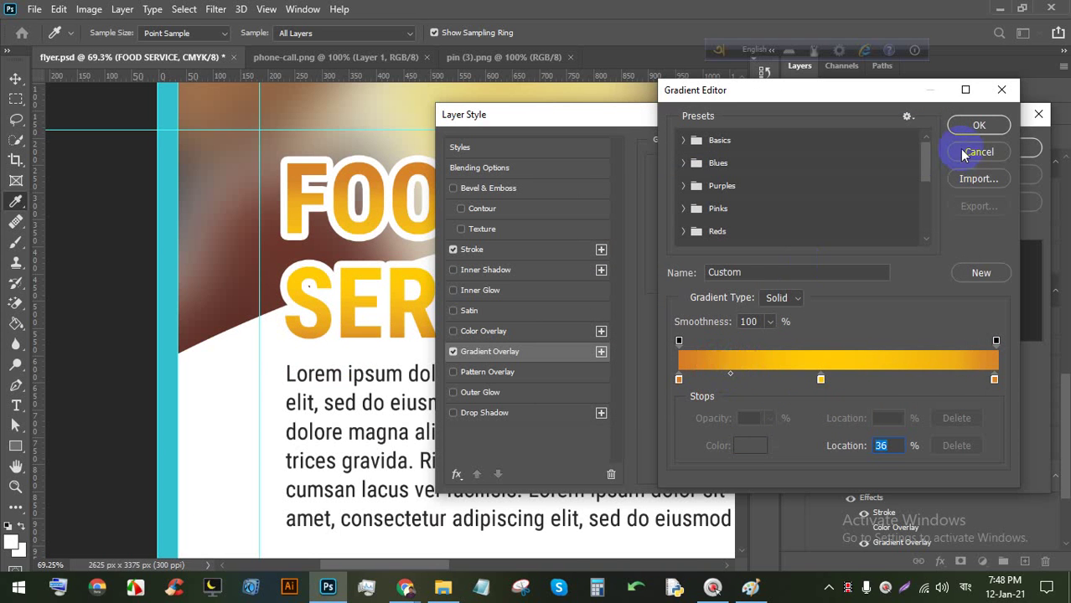
pyautogui.click(973, 126)
# Reposition the gradient within FOOD SERVICE, apply the layer style and save flyer.psd.
pyautogui.moveTo(598, 115); pyautogui.dragTo(839, 99)
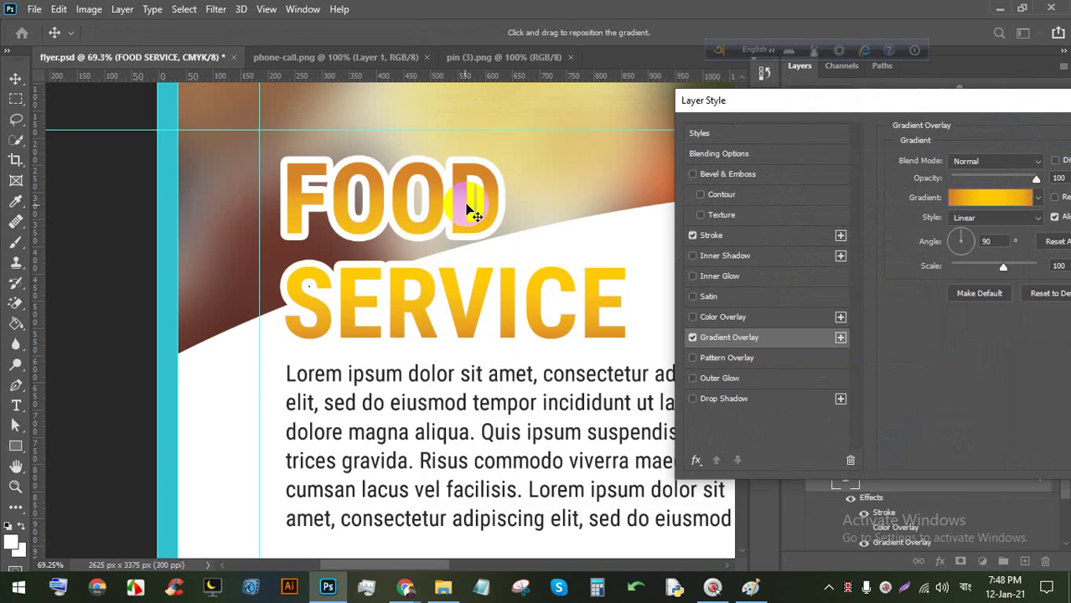
pyautogui.moveTo(450, 219); pyautogui.dragTo(450, 221)
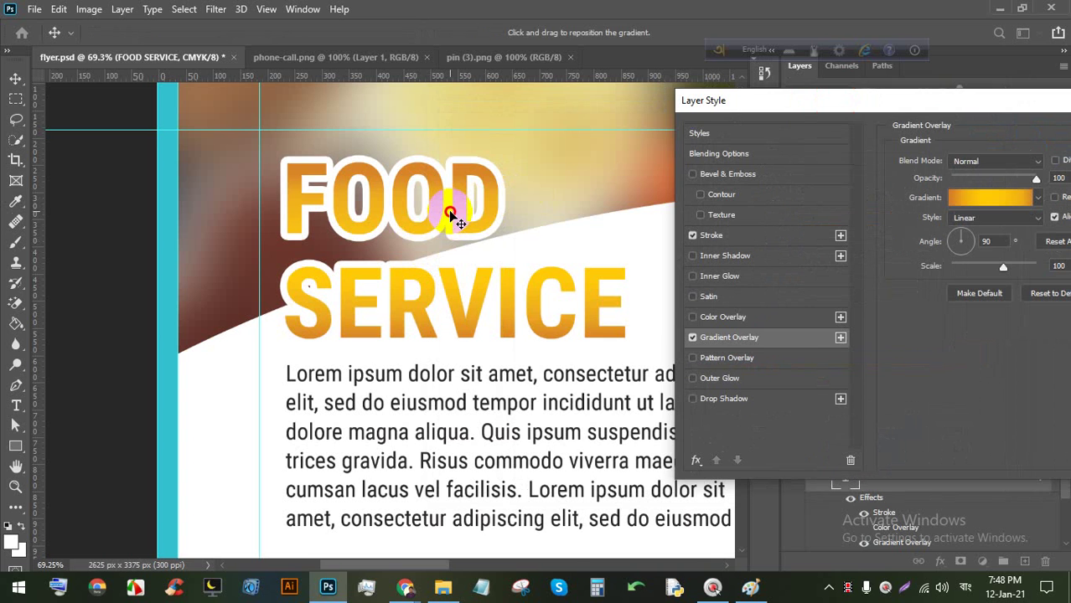
pyautogui.moveTo(765, 97); pyautogui.dragTo(641, 101)
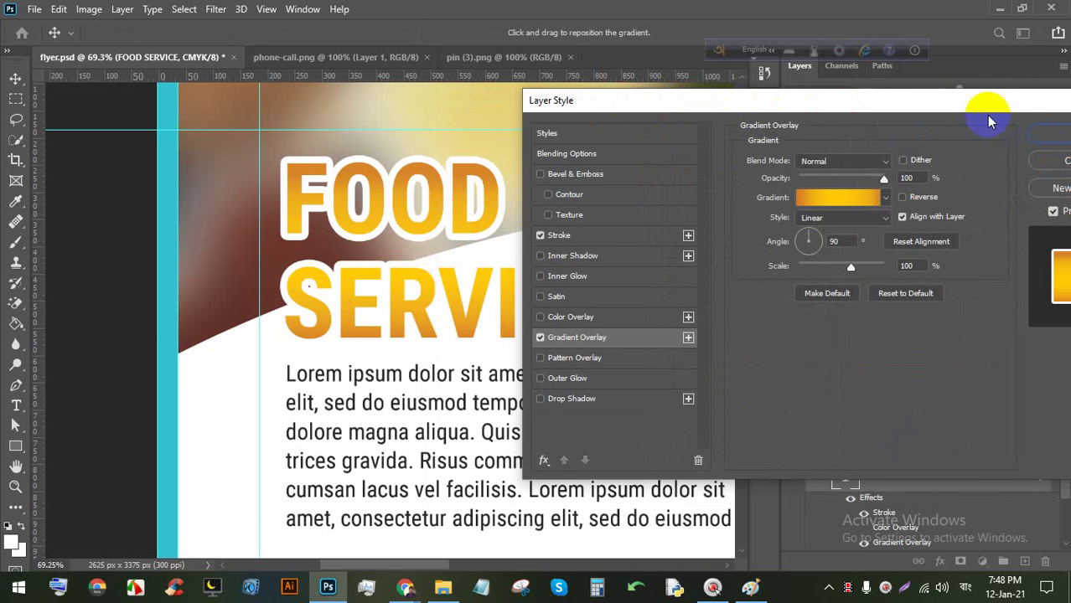
pyautogui.click(922, 143)
pyautogui.scroll(-6, 368, 268)
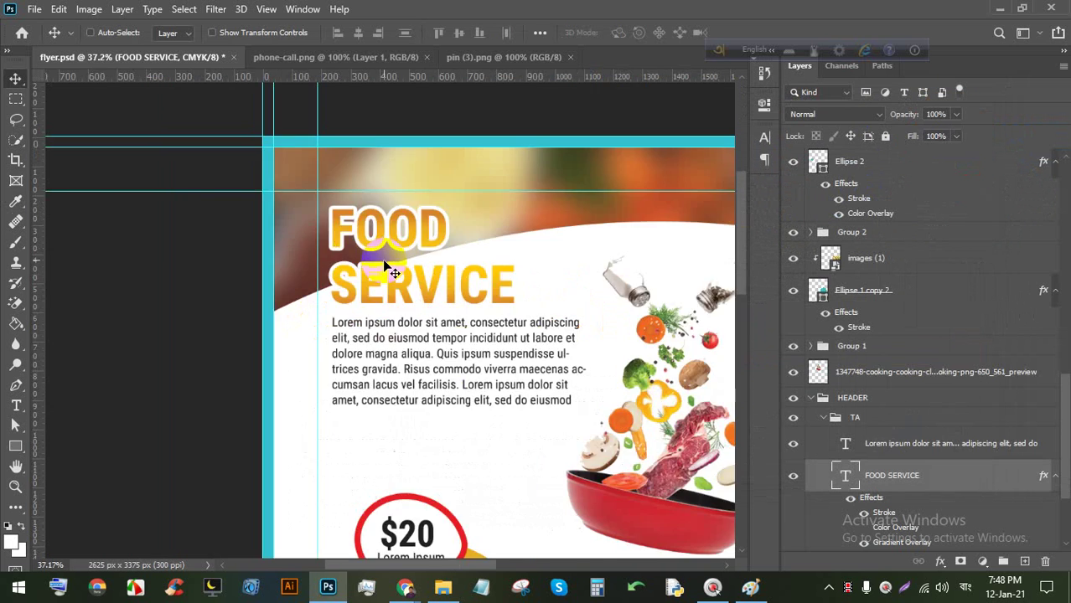
pyautogui.scroll(2, 369, 270)
pyautogui.hotkey('ctrl', 's')
pyautogui.hotkey('ctrl', 's')
pyautogui.hotkey('ctrl', 's')
pyautogui.hotkey('ctrl', 's')
pyautogui.hotkey('ctrl', 's')
pyautogui.hotkey('ctrl', 's')
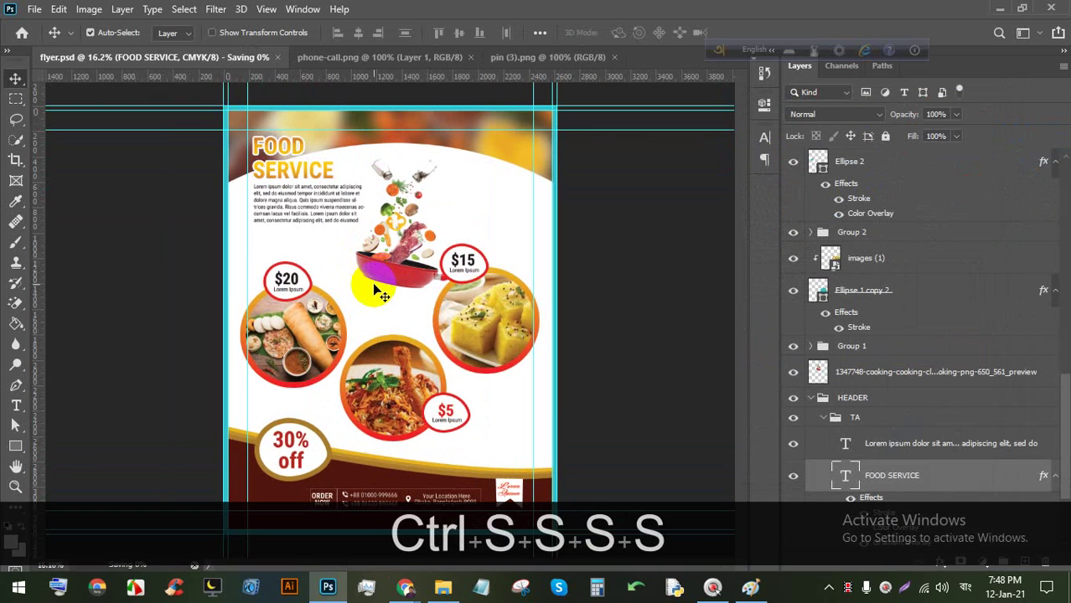
pyautogui.scroll(-1, 380, 291)
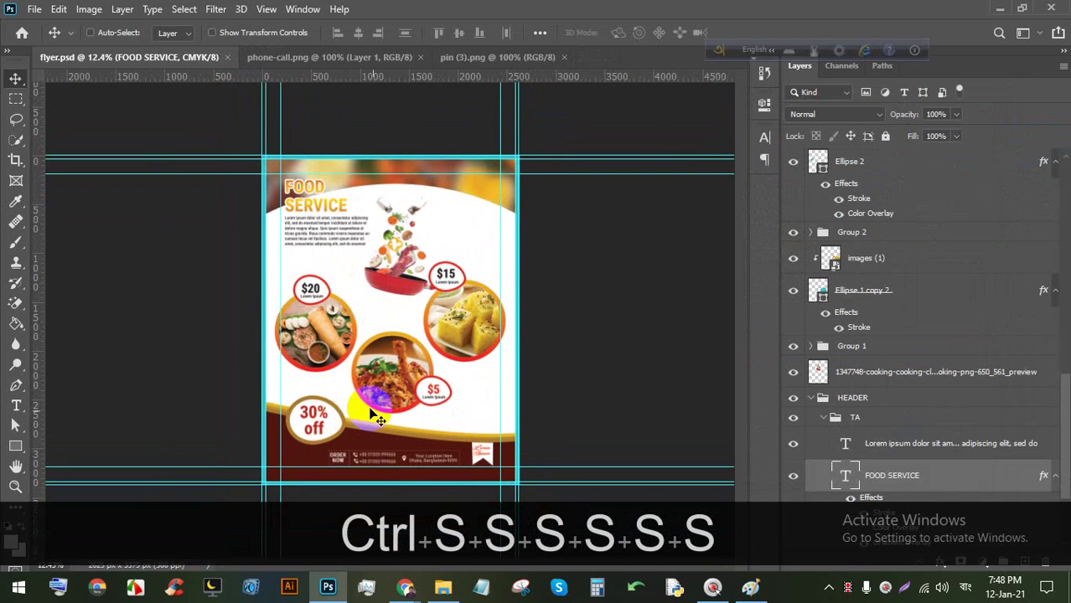
pyautogui.click(443, 586)
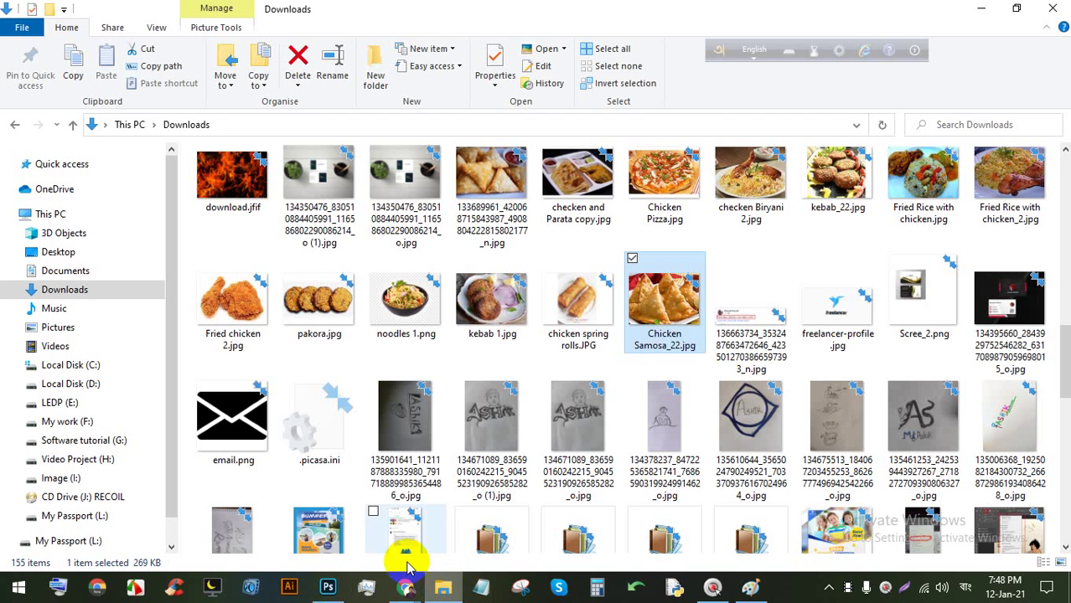
# Navigate to the mockup folder under LEDP (E:) > Vector.
pyautogui.click(67, 405)
pyautogui.click(1026, 201)
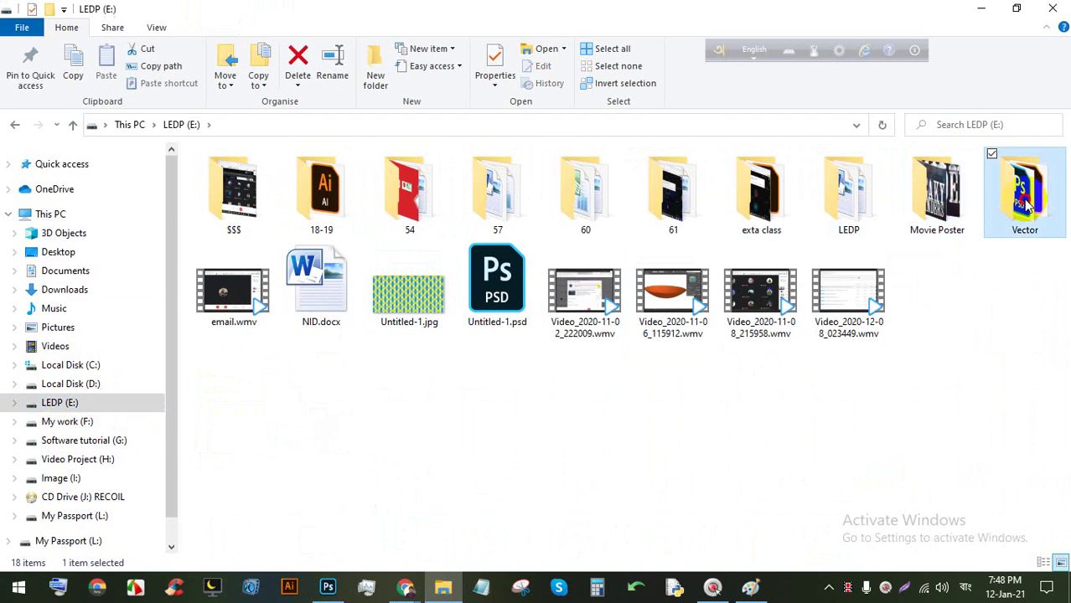
pyautogui.doubleClick(1026, 201)
pyautogui.doubleClick(501, 188)
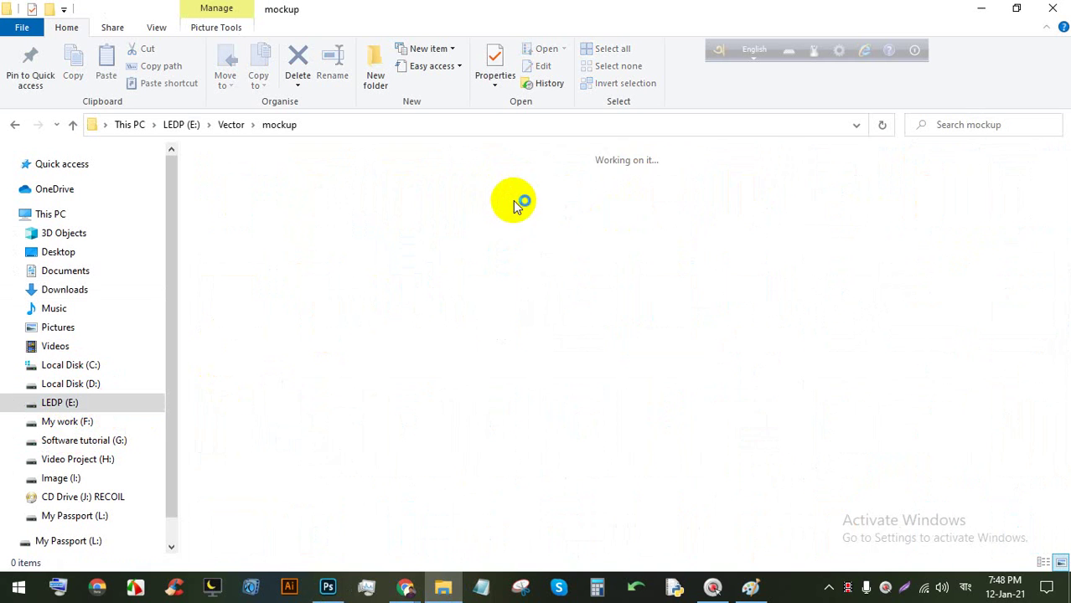
# Search the folder for 'flyer' and open Flyer mockup stnr .psd.
pyautogui.click(945, 132)
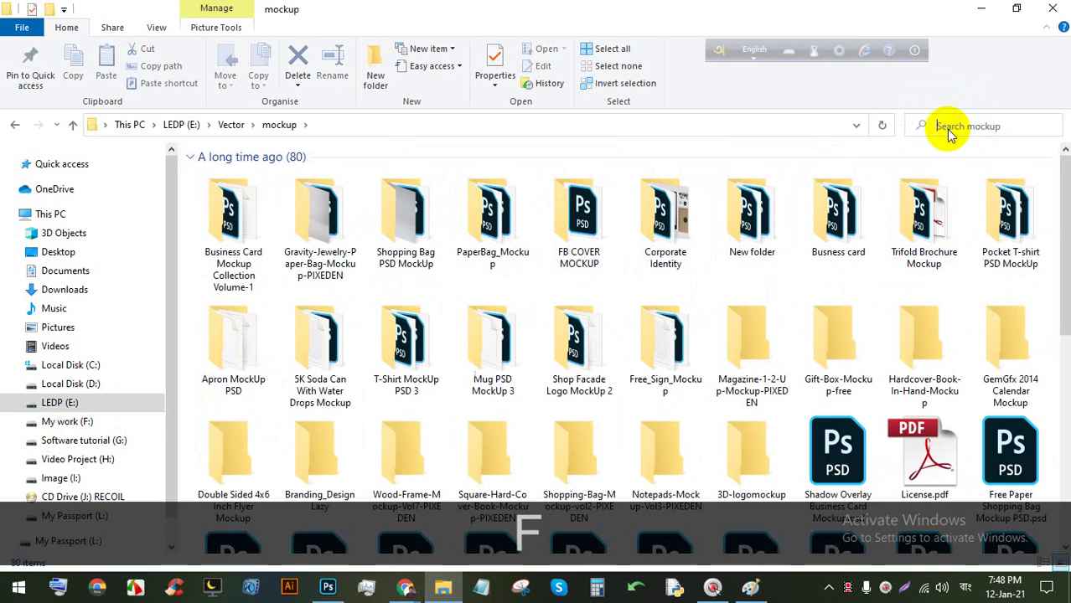
pyautogui.write('flyer')
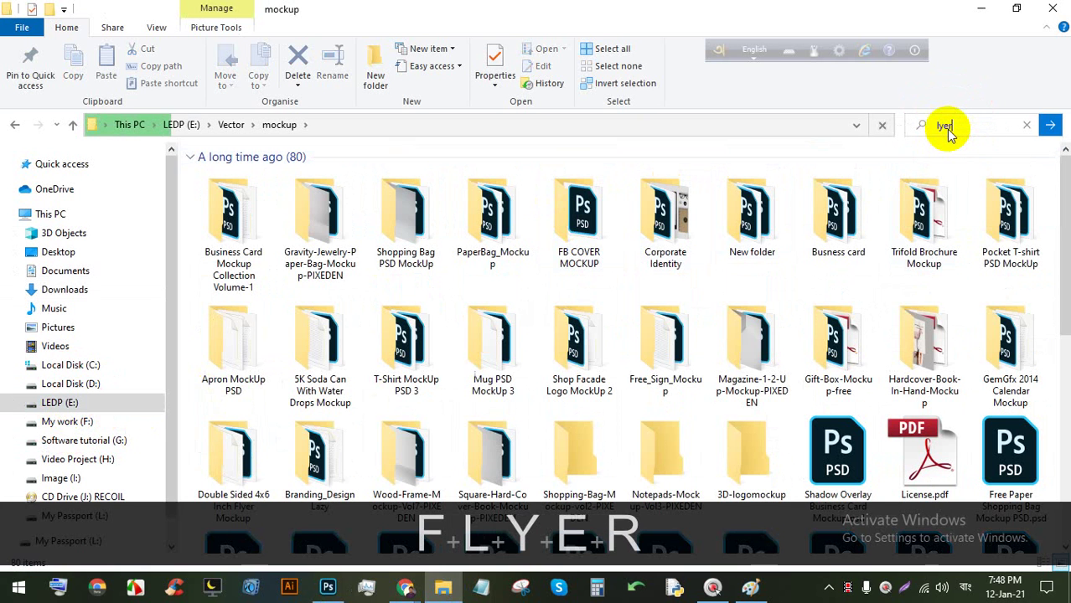
pyautogui.press('BackSpace')
pyautogui.press('BackSpace')
pyautogui.press('BackSpace')
pyautogui.press('BackSpace')
pyautogui.press('BackSpace')
pyautogui.write('flye')
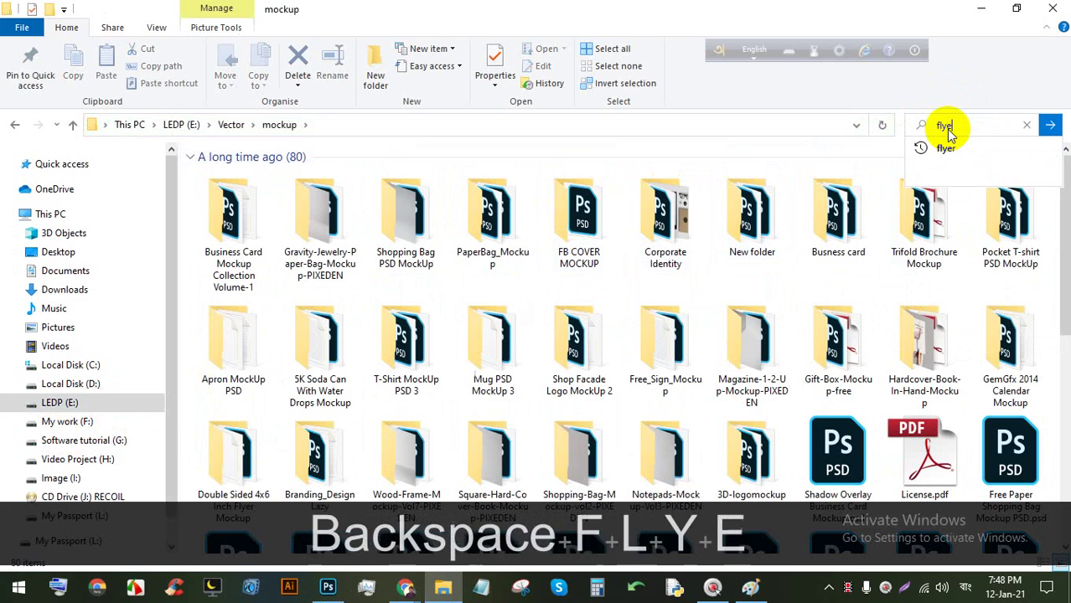
pyautogui.write('r')
pyautogui.press('Return')
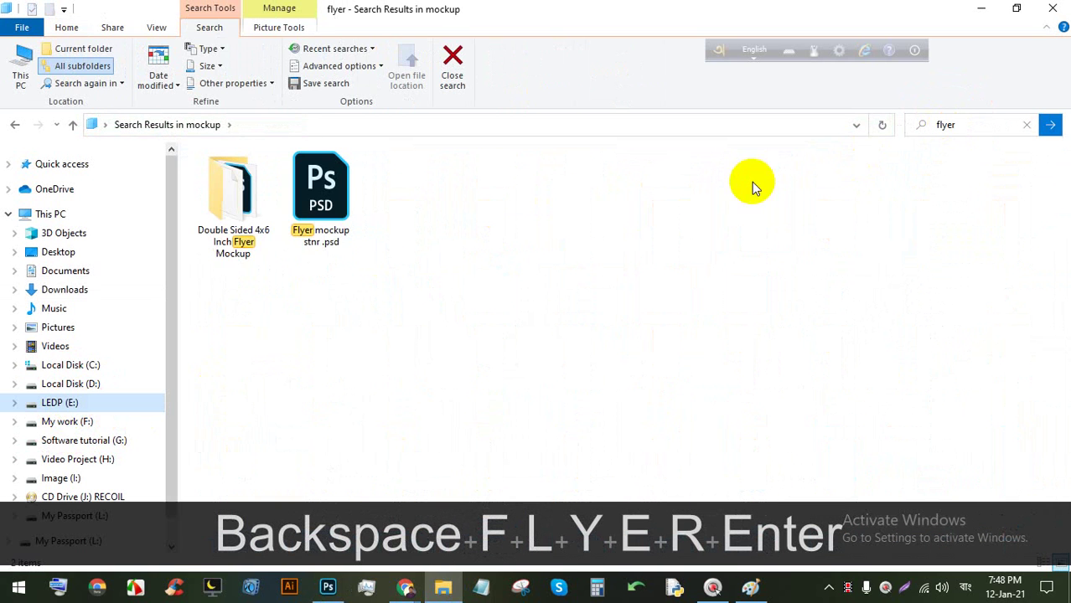
pyautogui.doubleClick(315, 192)
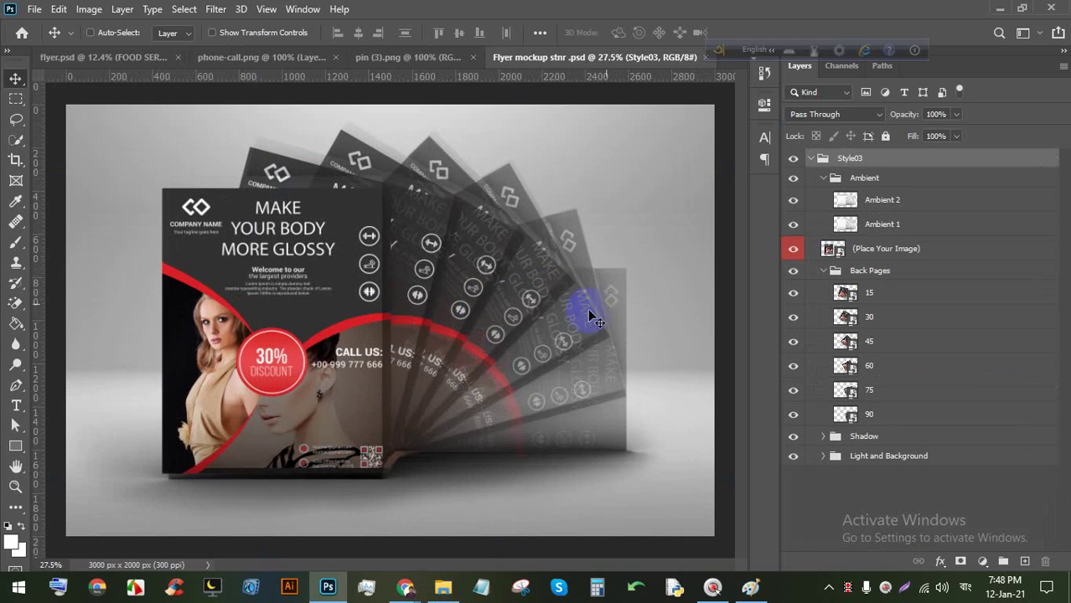
# Open the Place Your Image smart object, then group all of flyer.psd's layers from Bleed to the bottom into one group.
pyautogui.doubleClick(831, 249)
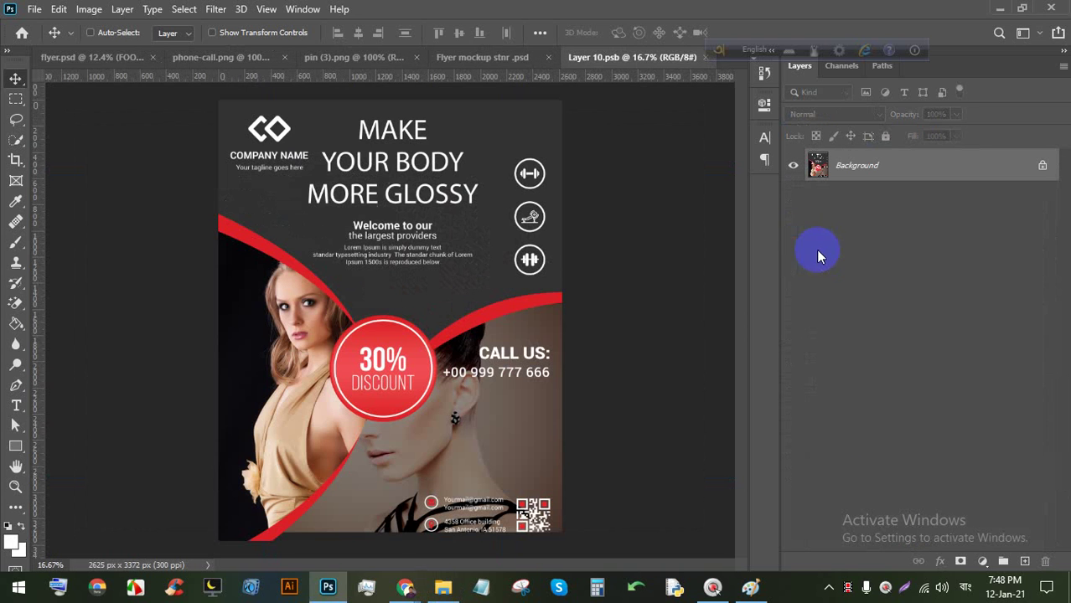
pyautogui.click(94, 56)
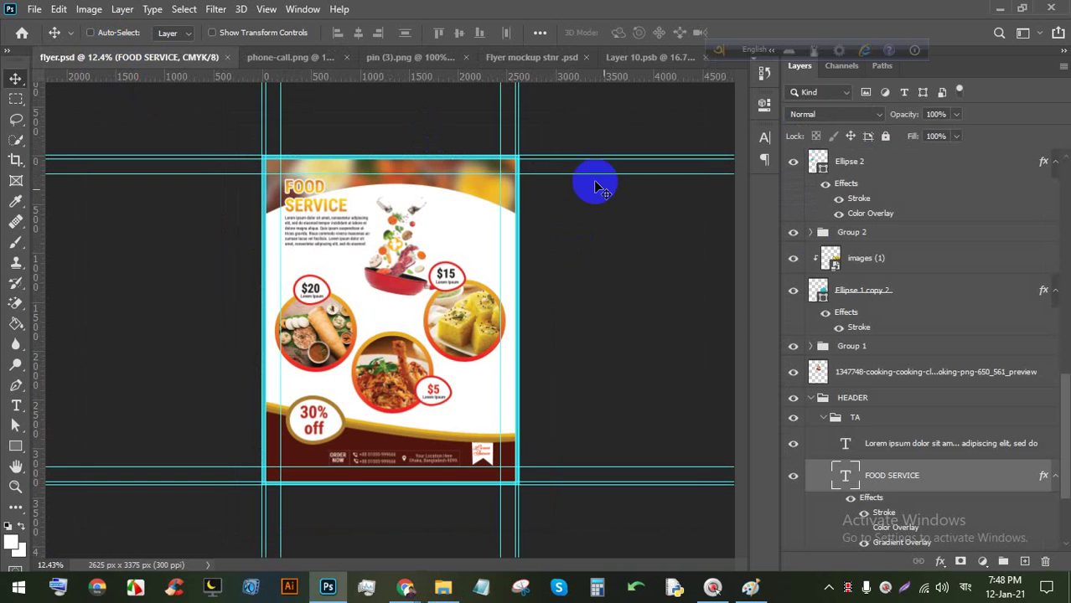
pyautogui.scroll(15, 819, 179)
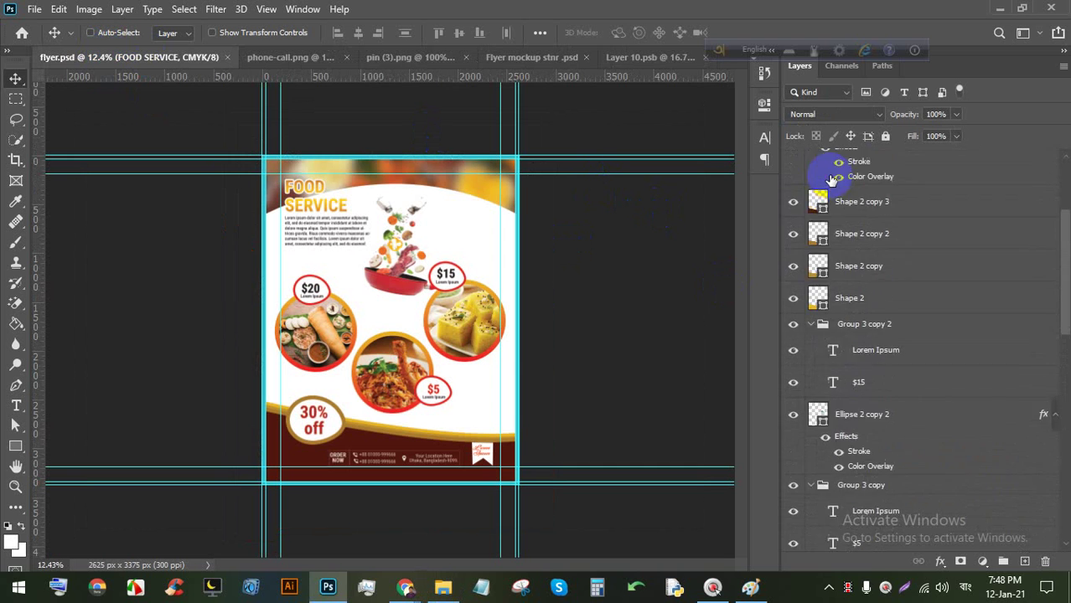
pyautogui.click(881, 159)
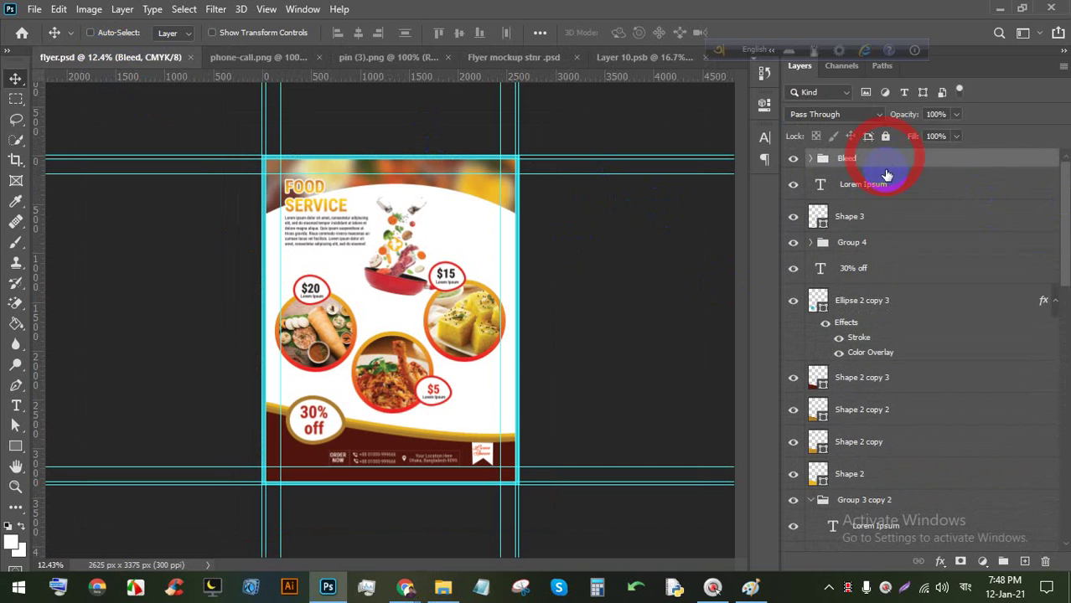
pyautogui.scroll(-8, 956, 427)
pyautogui.moveTo(1063, 310); pyautogui.dragTo(1059, 550)
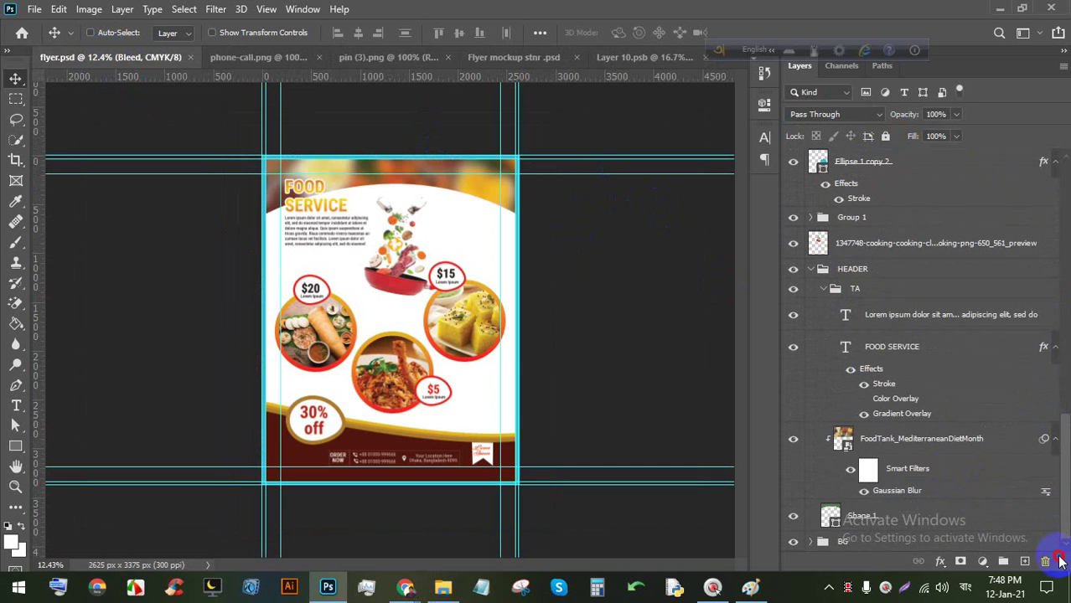
pyautogui.keyDown('shift'); pyautogui.click(903, 546); pyautogui.keyUp('shift')
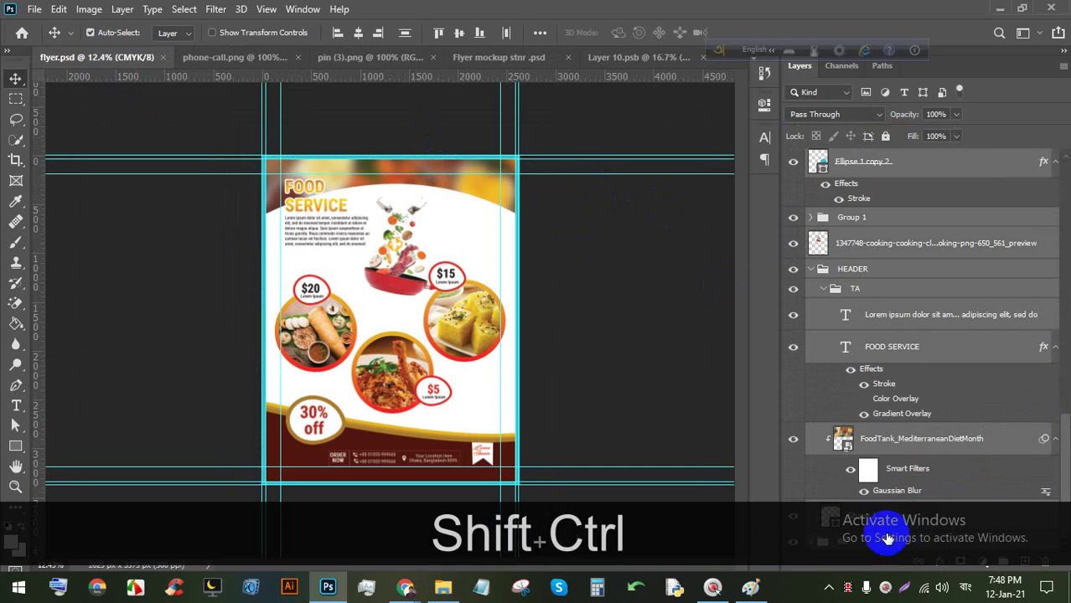
pyautogui.hotkey('ctrl', 'shift', 'g')
pyautogui.click(524, 57)
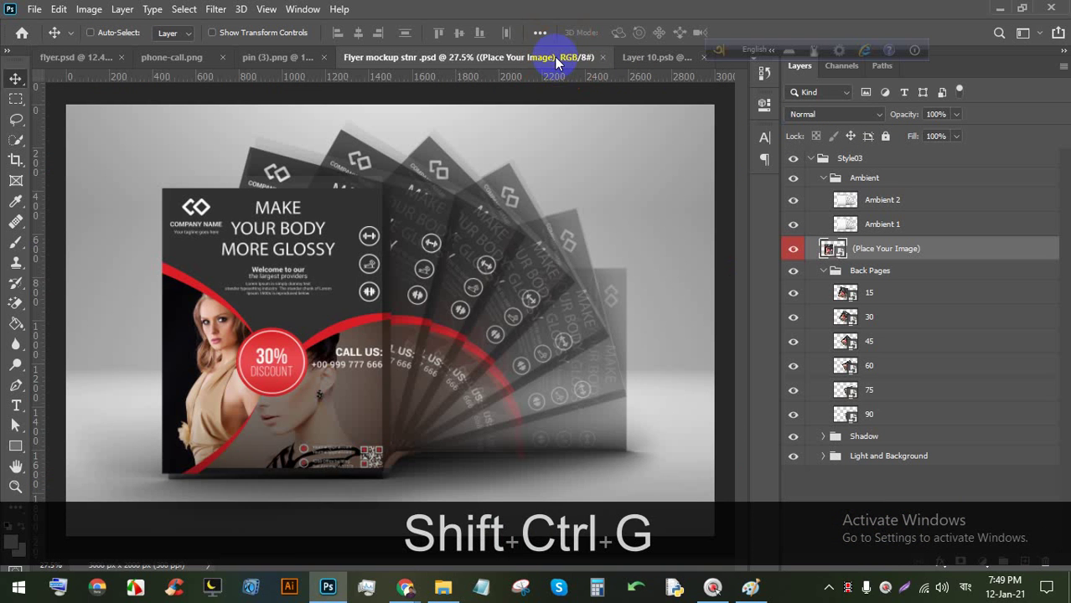
pyautogui.scroll(2, 308, 337)
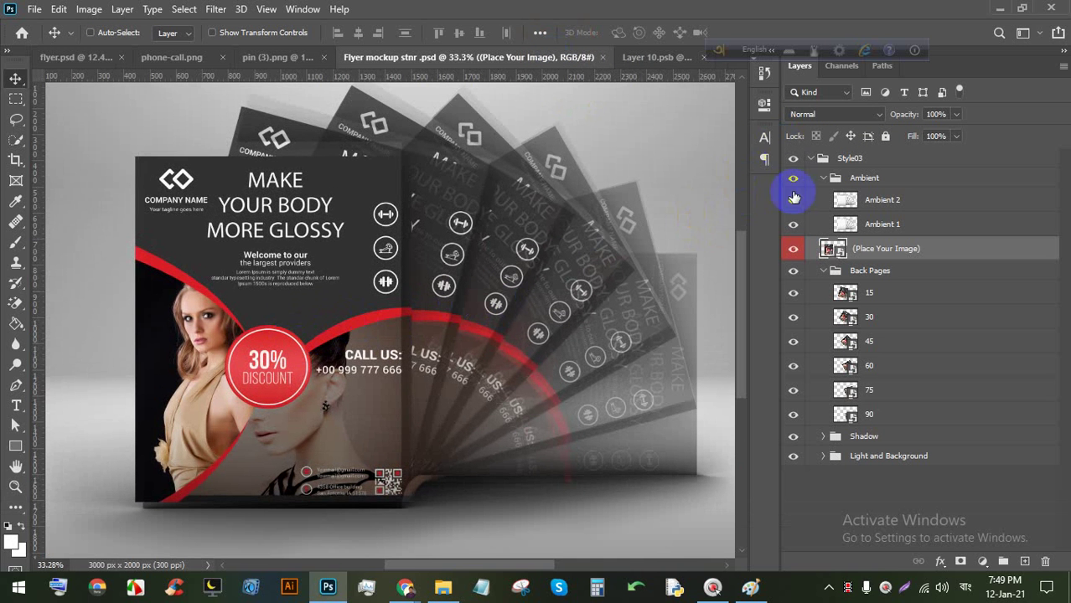
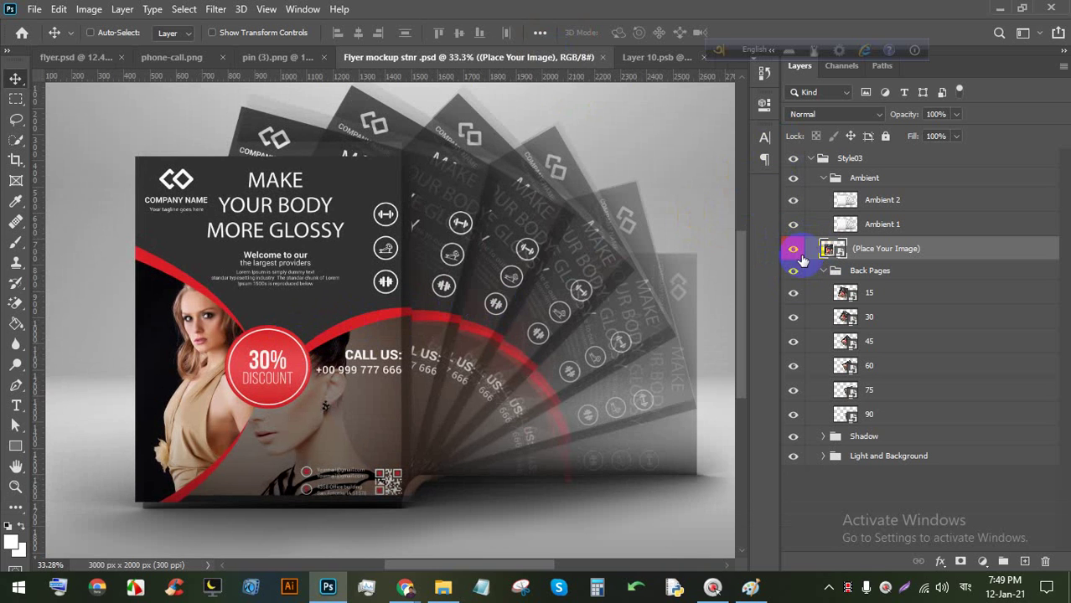
# Give the Back Pages layers colour labels: Red for 15, Orange for 30 and 45, Gray for 90 and 75.
pyautogui.rightClick(793, 305)
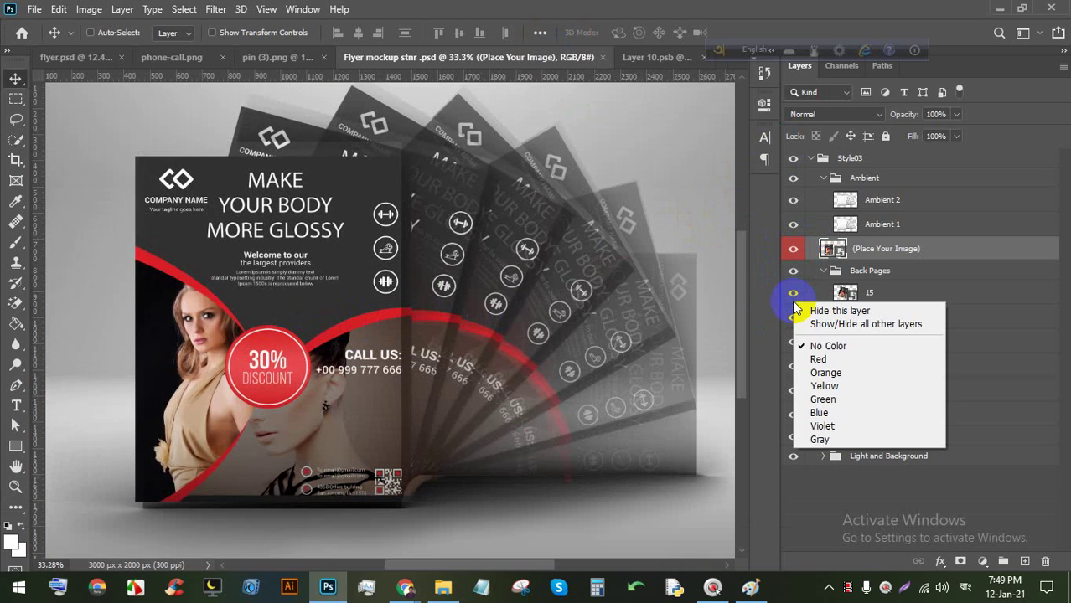
pyautogui.click(802, 358)
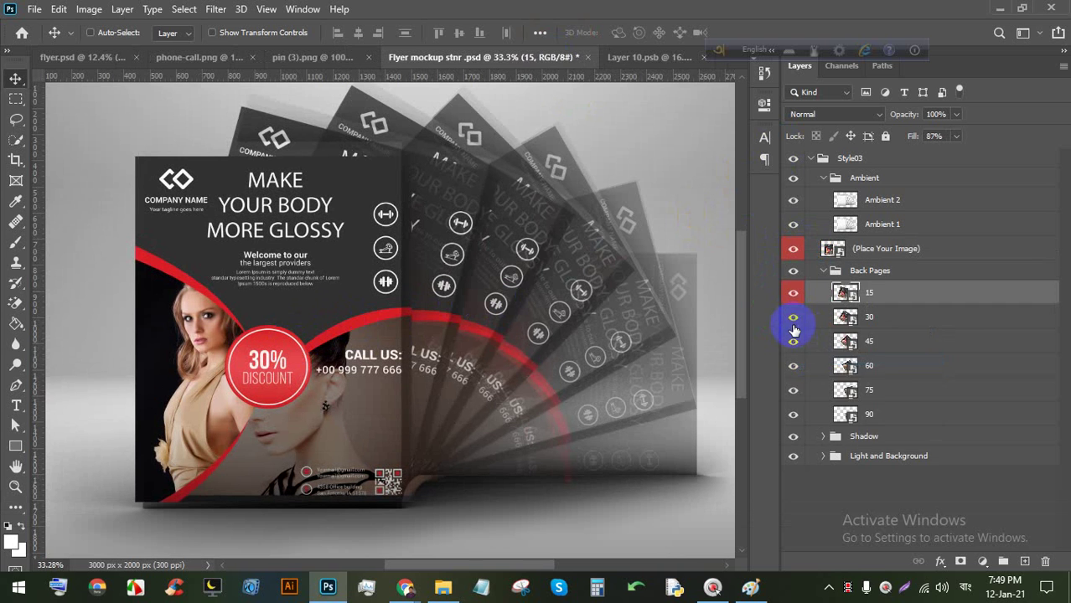
pyautogui.rightClick(792, 329)
pyautogui.click(821, 399)
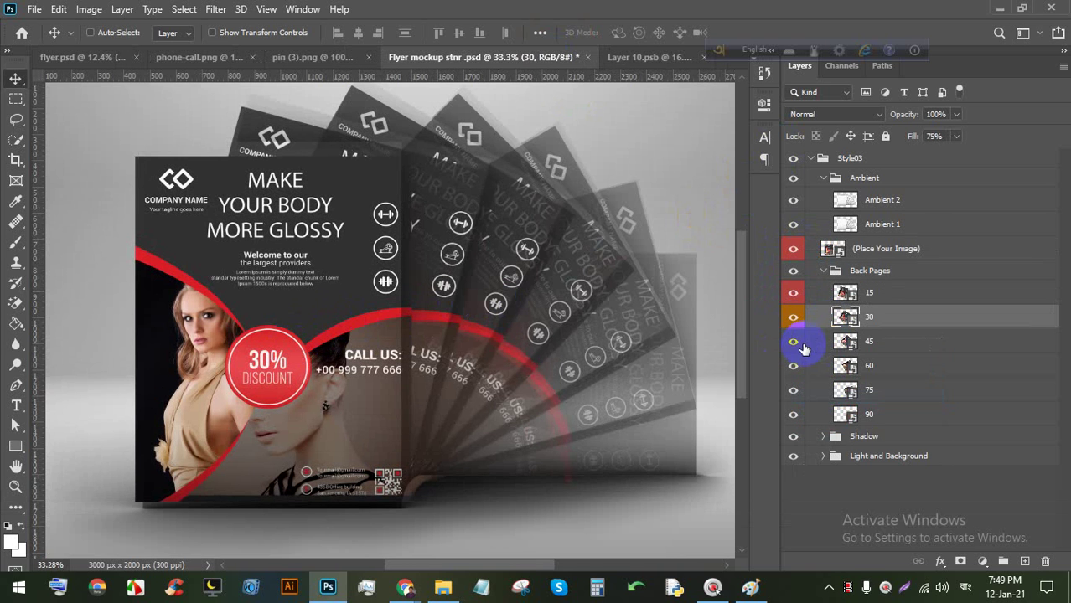
pyautogui.rightClick(802, 347)
pyautogui.click(828, 415)
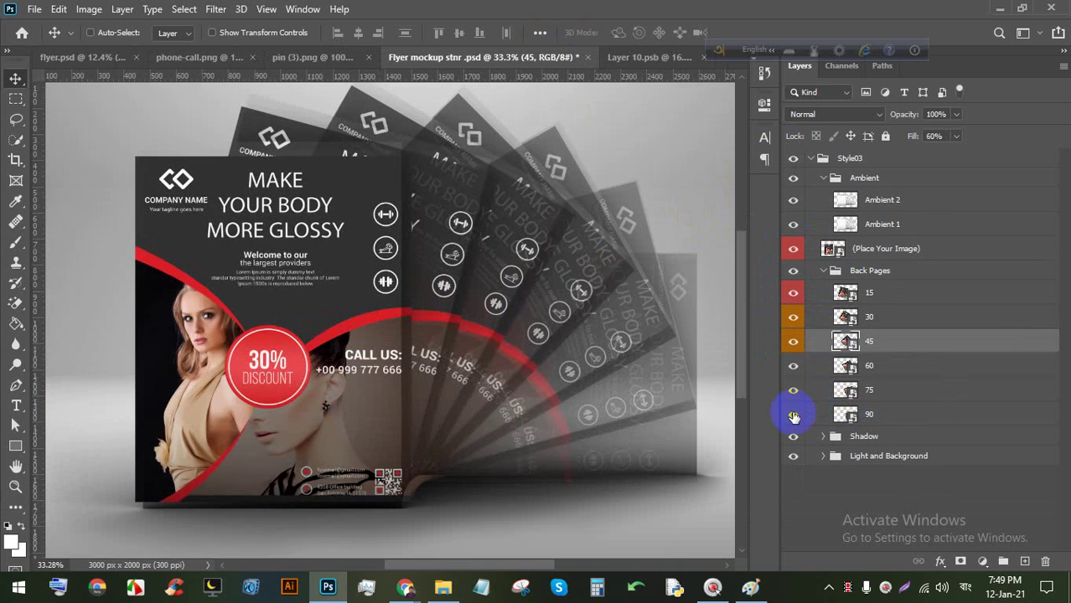
pyautogui.rightClick(794, 417)
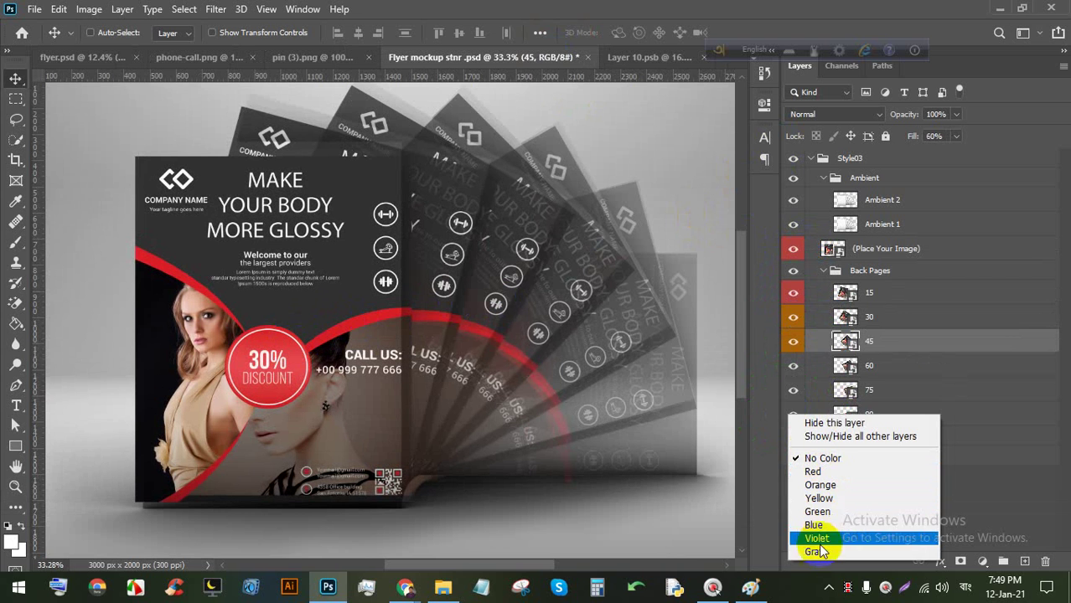
pyautogui.click(817, 550)
pyautogui.rightClick(795, 394)
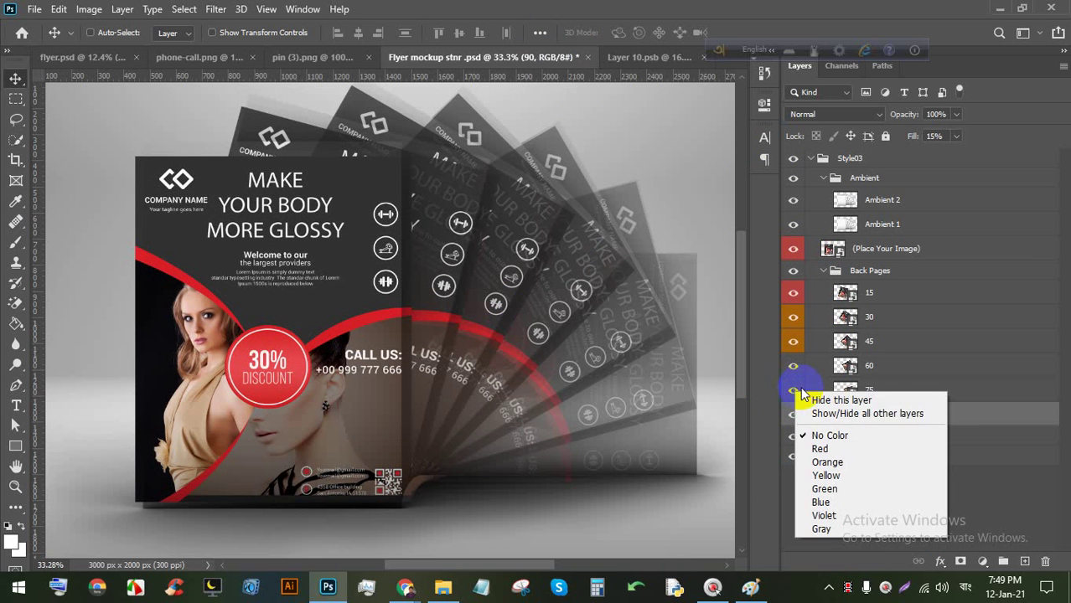
pyautogui.click(825, 512)
# Copy the Food Service flyer group from flyer.psd into the Layer 10.psb document.
pyautogui.click(624, 57)
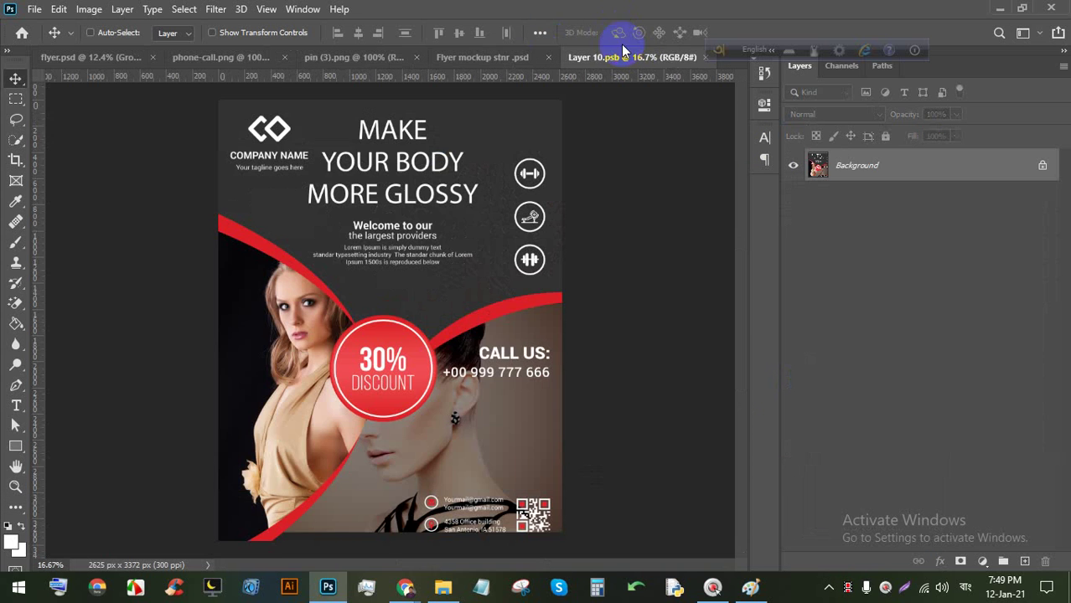
pyautogui.click(63, 57)
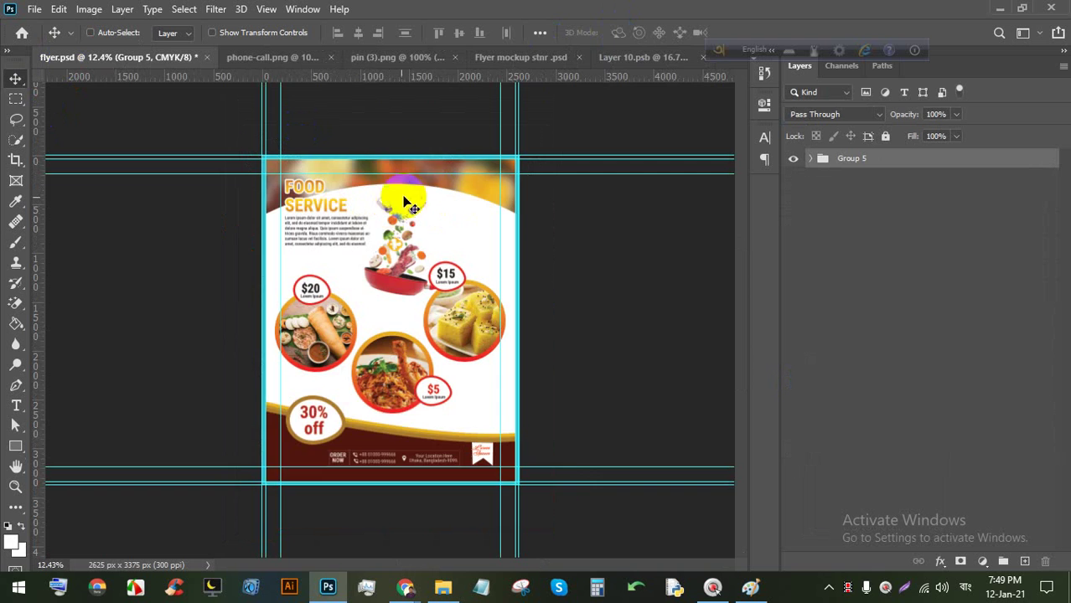
pyautogui.moveTo(406, 198); pyautogui.dragTo(436, 299)
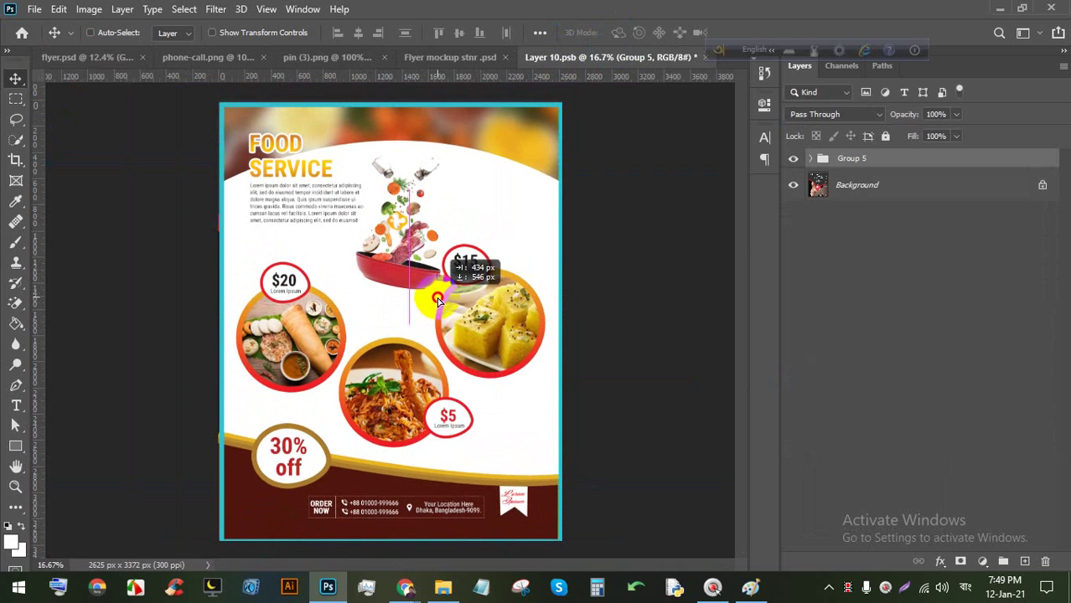
# Stretch the placed flyer group to the page's top and bottom edges, scaling it to 105.18%.
pyautogui.press('ctrl')
pyautogui.hotkey('ctrl', 't')
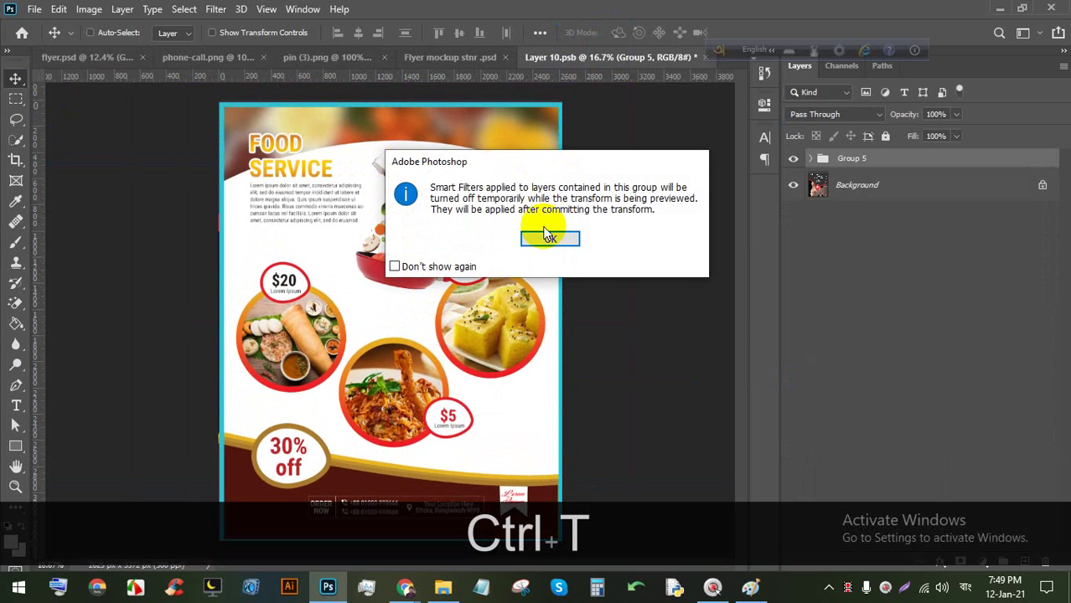
pyautogui.click(548, 238)
pyautogui.scroll(-2, 432, 160)
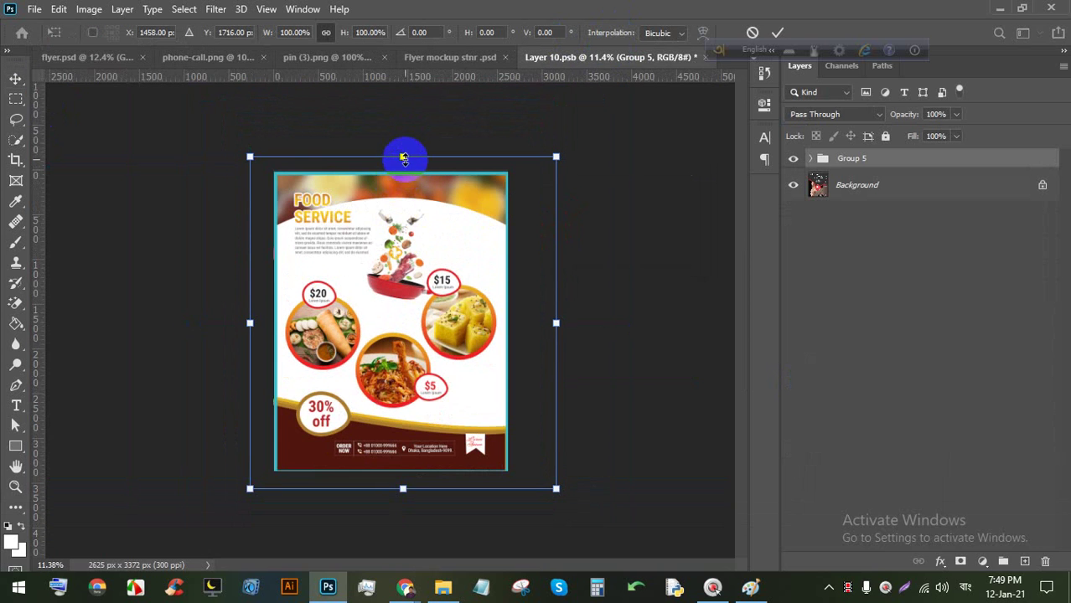
pyautogui.moveTo(405, 157); pyautogui.dragTo(403, 151)
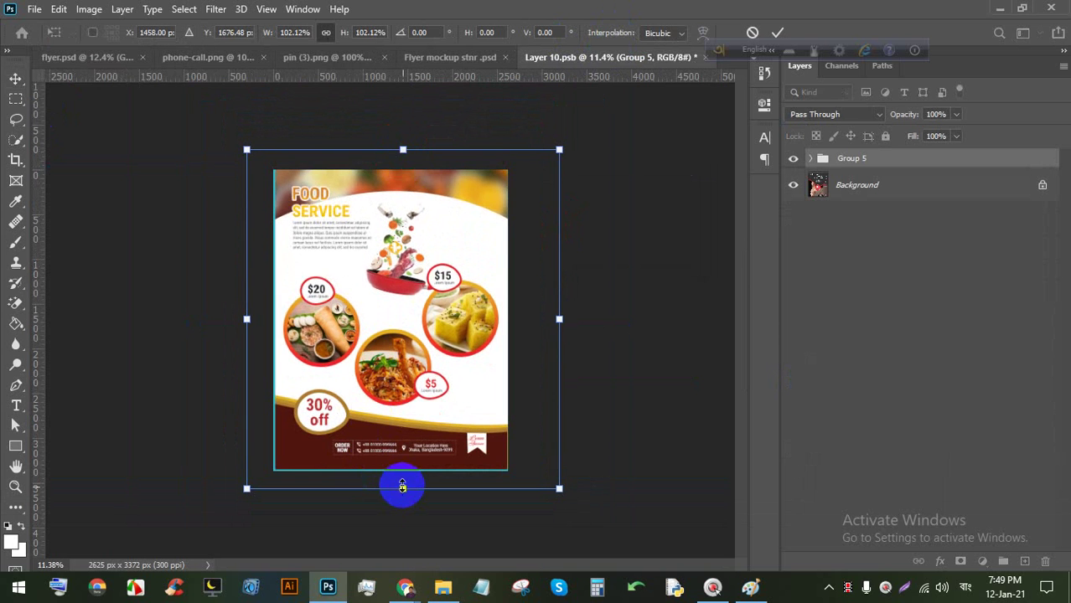
pyautogui.moveTo(403, 488); pyautogui.dragTo(402, 501)
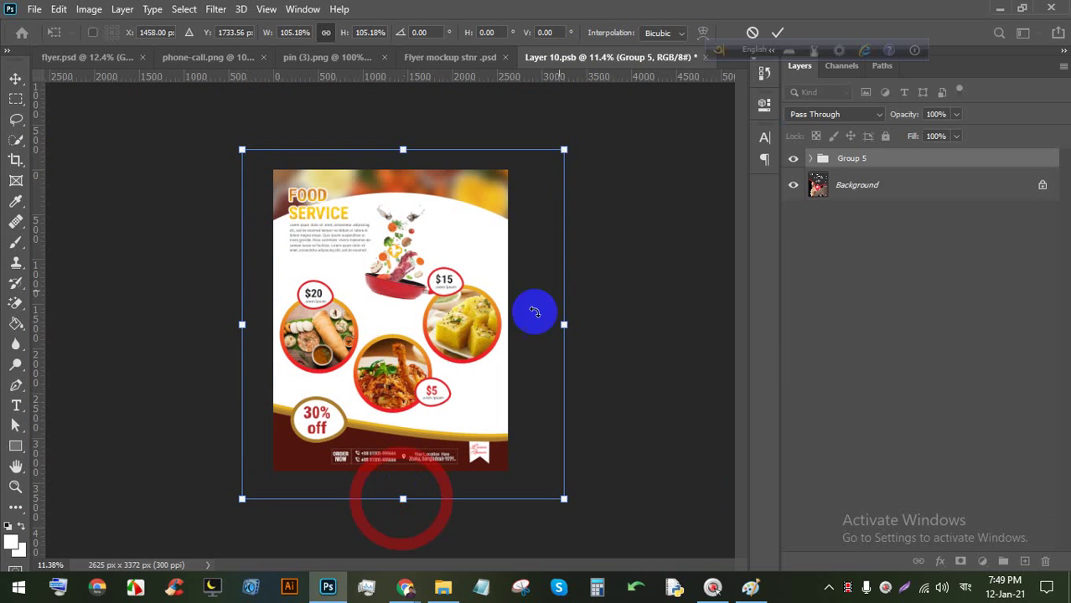
pyautogui.click(776, 32)
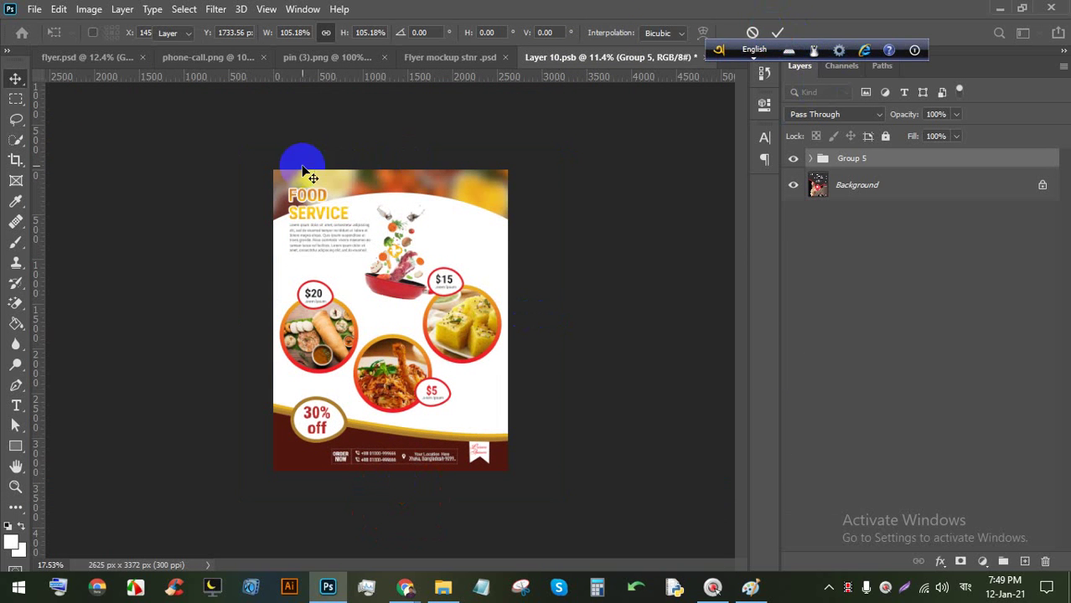
# Save Layer 10.psb so the change updates the Flyer mockup stnr document.
pyautogui.scroll(2, 299, 163)
pyautogui.scroll(-1, 294, 141)
pyautogui.hotkey('ctrl', 's')
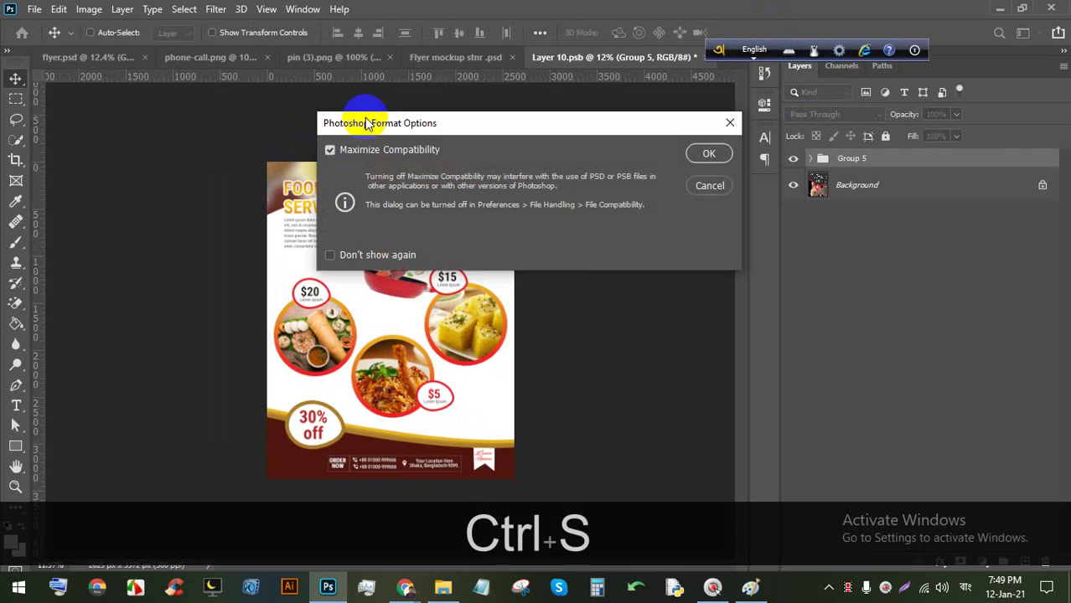
pyautogui.click(712, 156)
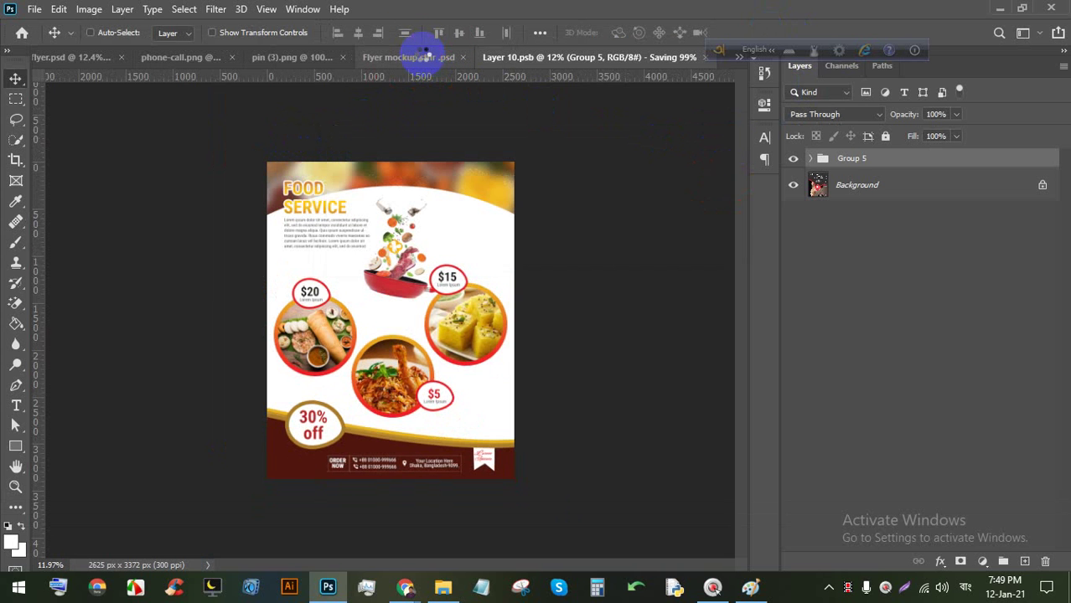
pyautogui.click(423, 57)
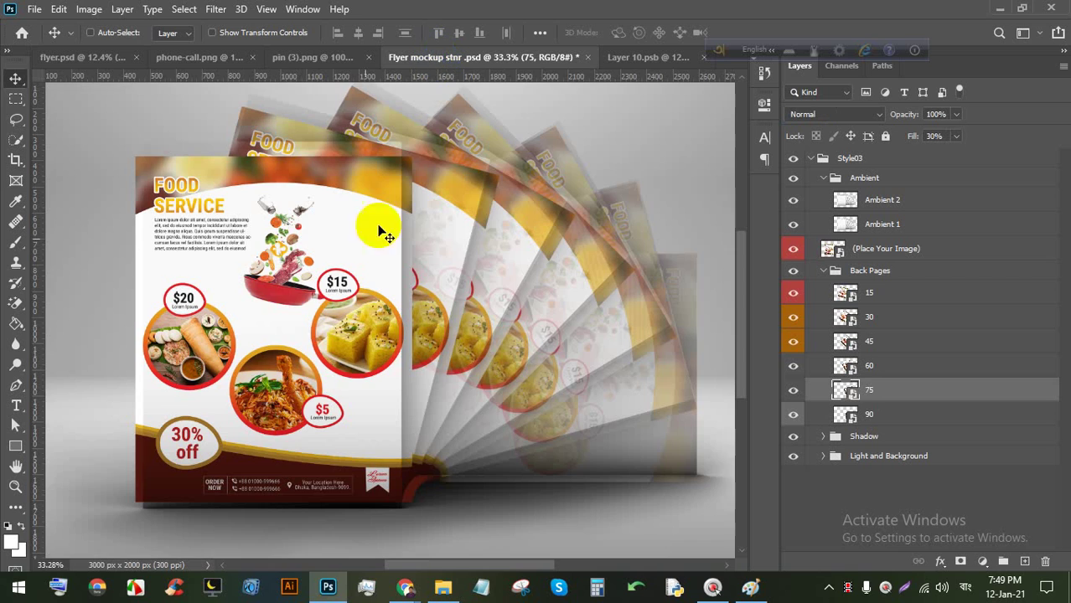
# Zoom in and out over the fanned mockup to check the Food Service flyer, then begin saving a copy.
pyautogui.scroll(5, 161, 201)
pyautogui.scroll(2, 163, 206)
pyautogui.scroll(-4, 207, 219)
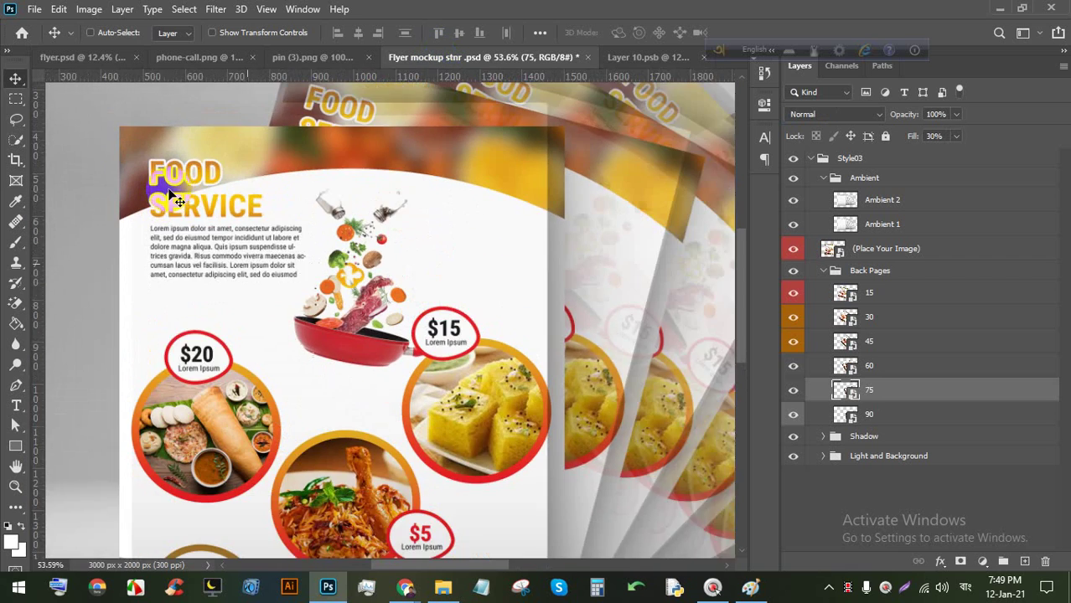
pyautogui.scroll(3, 230, 506)
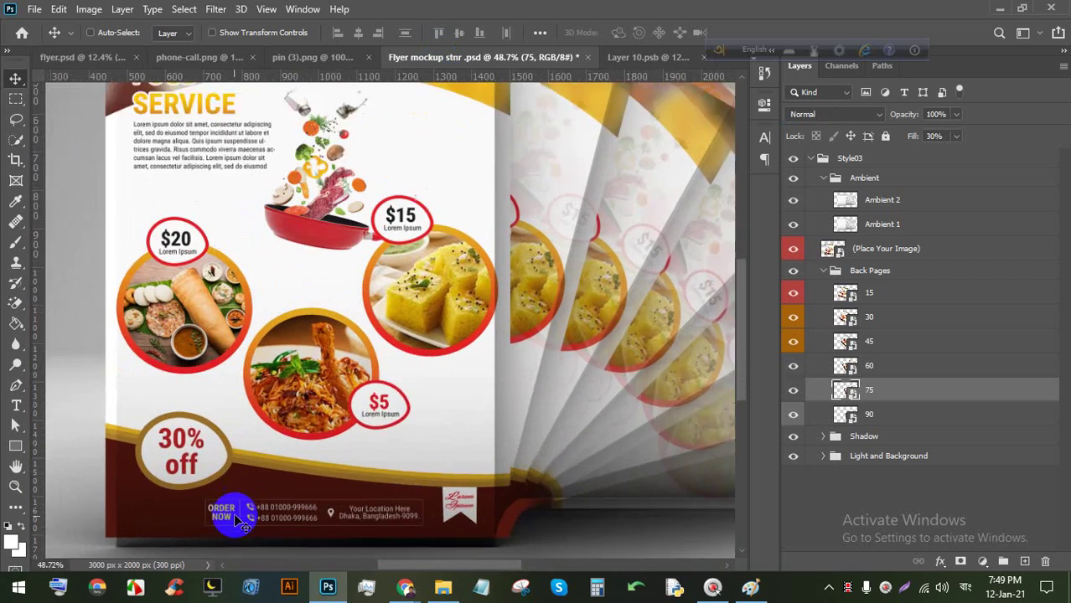
pyautogui.scroll(2, 227, 524)
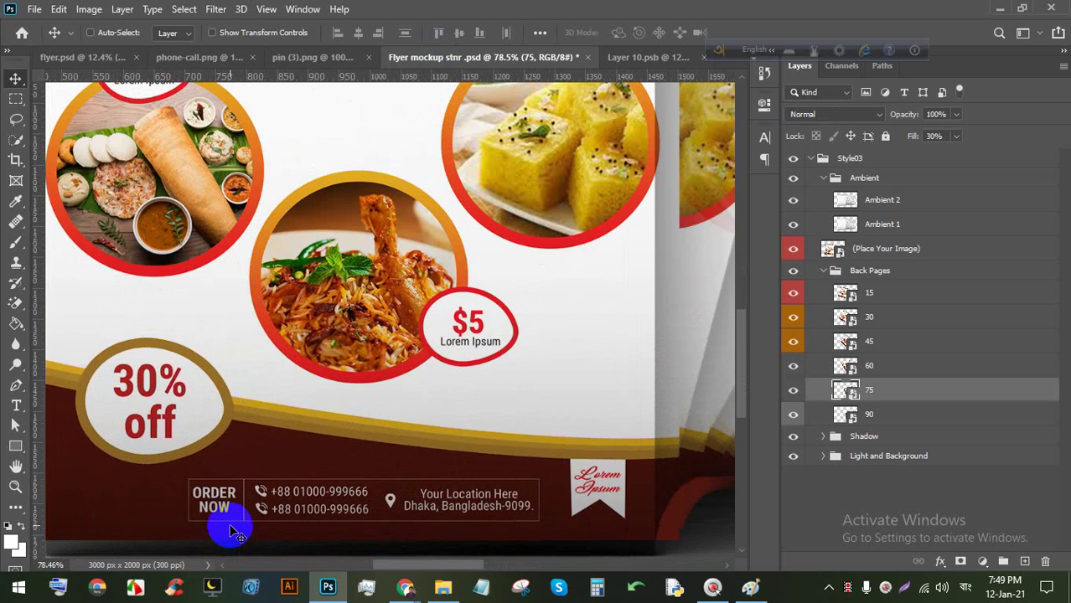
pyautogui.scroll(-2, 234, 512)
pyautogui.scroll(-2, 238, 505)
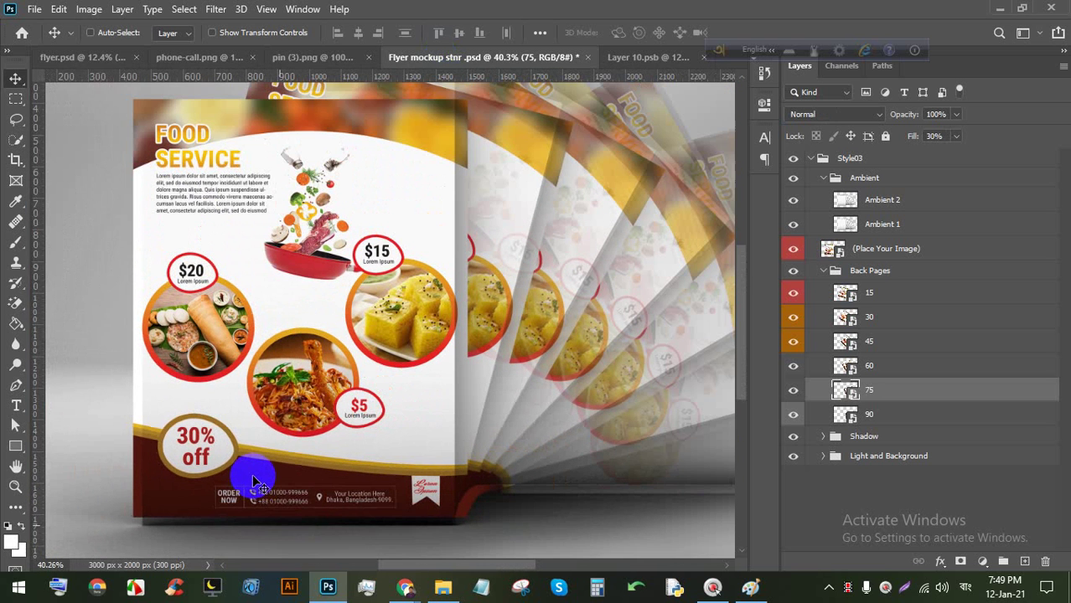
pyautogui.scroll(-1, 260, 467)
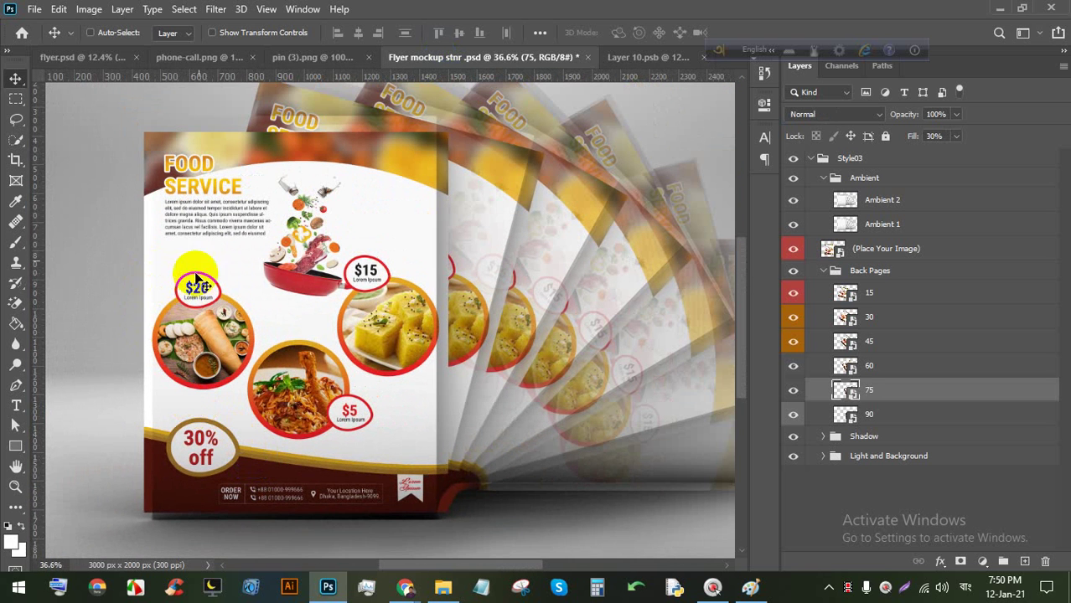
pyautogui.scroll(9, 389, 167)
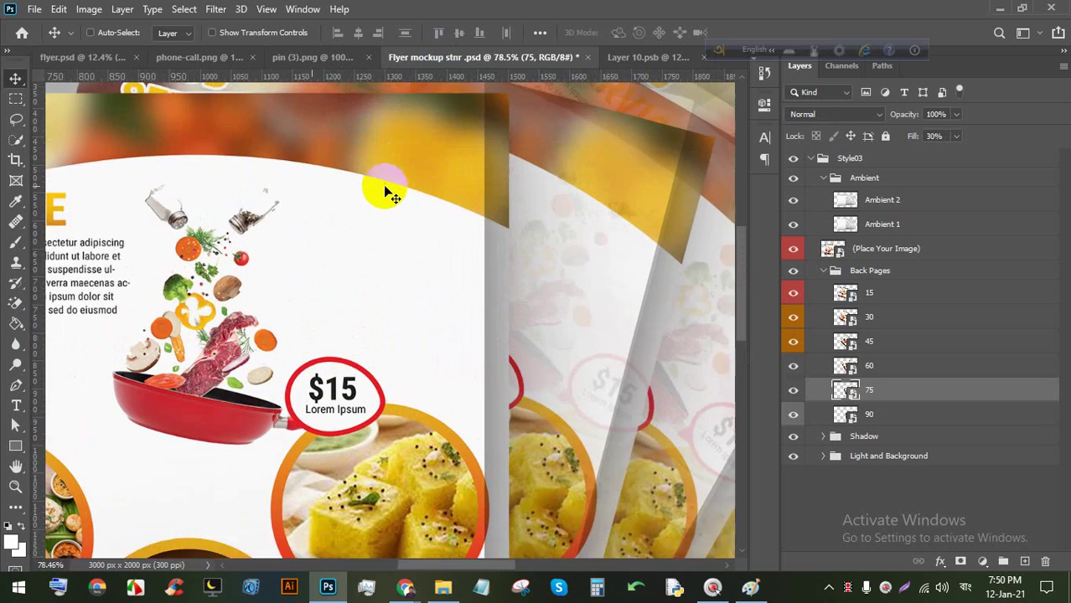
pyautogui.scroll(-10, 470, 310)
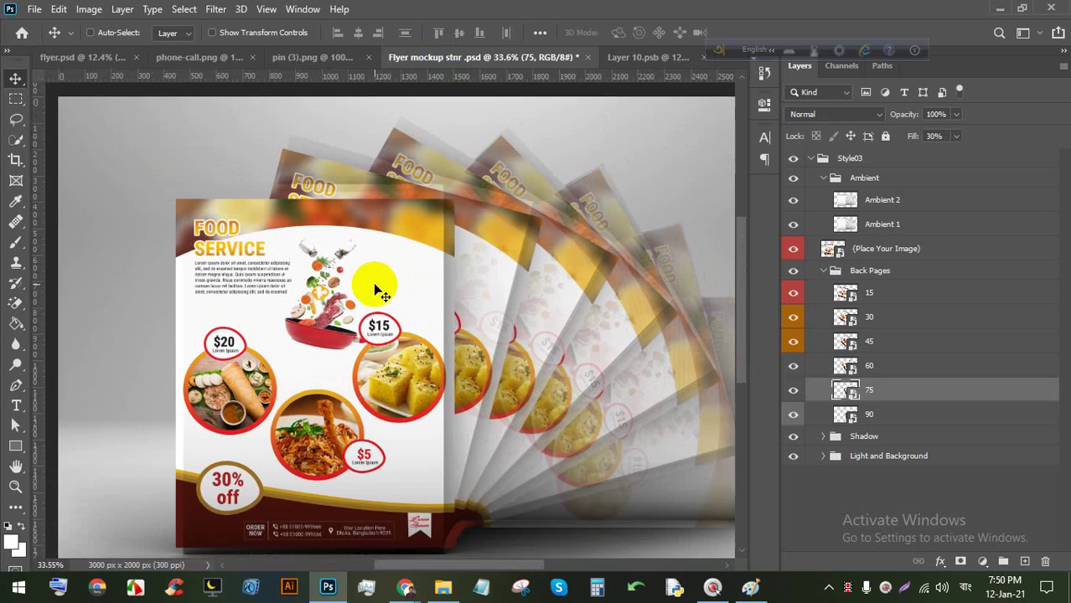
pyautogui.scroll(2, 358, 270)
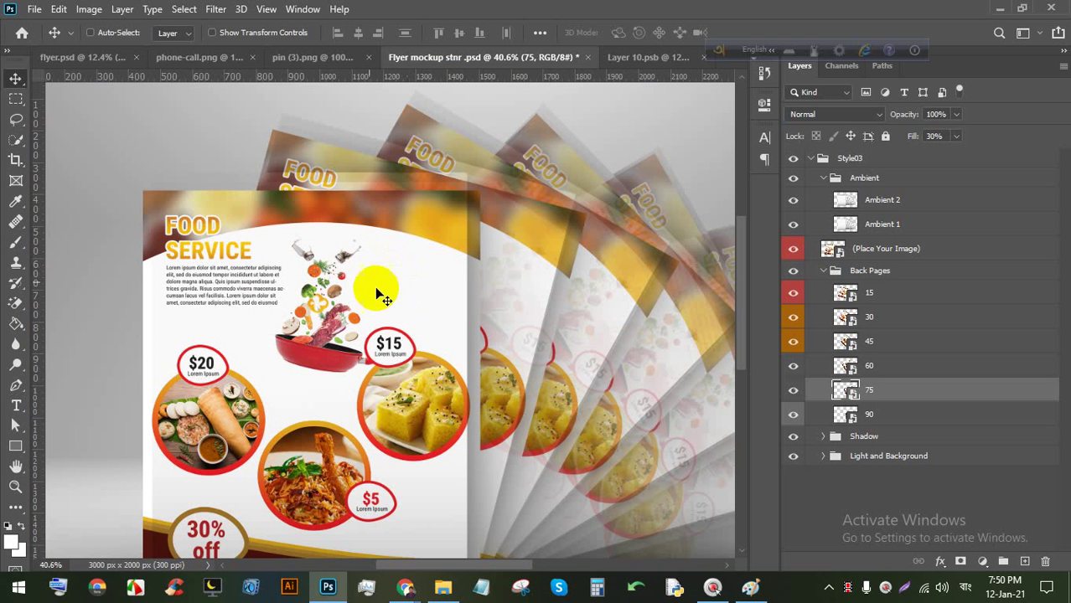
pyautogui.scroll(-2, 361, 244)
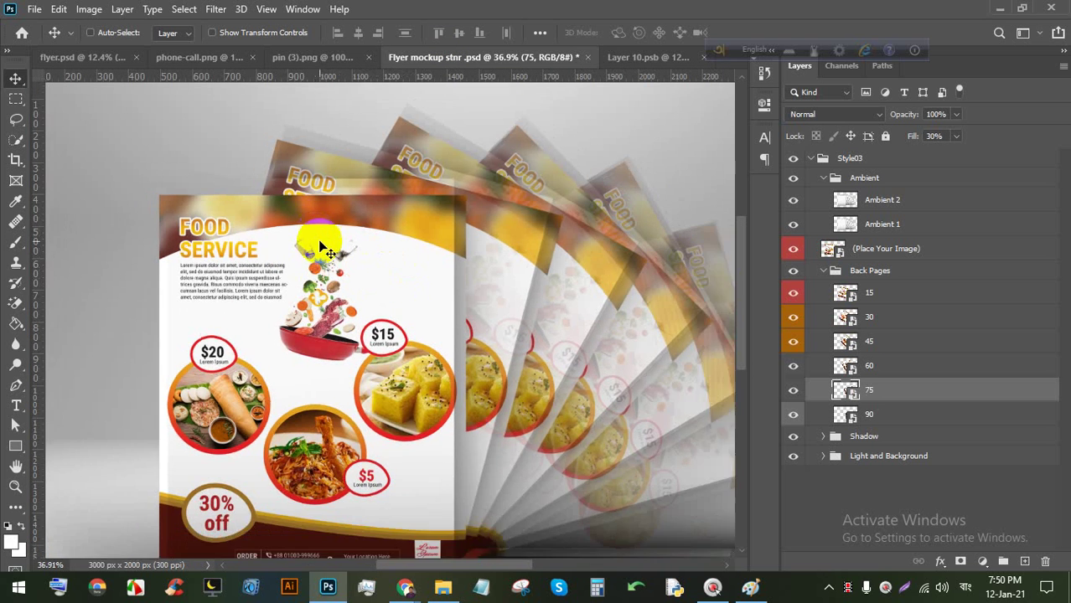
pyautogui.hotkey('ctrl', 'alt', 's')
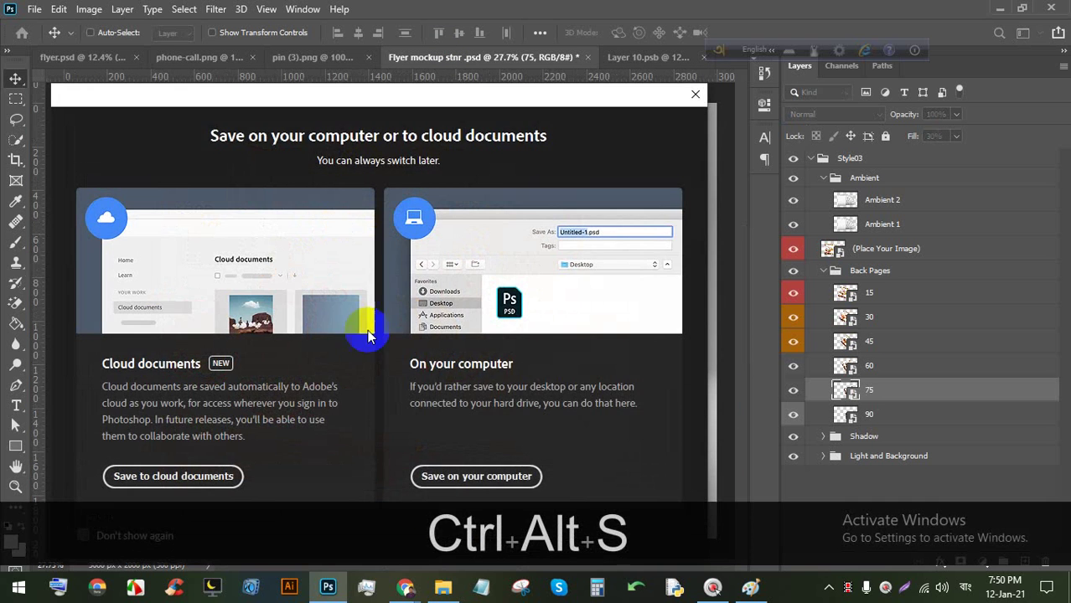
# Save the mockup on this computer as JPEG Flyer mockup stnr copy.jpg in E:\61\12.
pyautogui.click(441, 483)
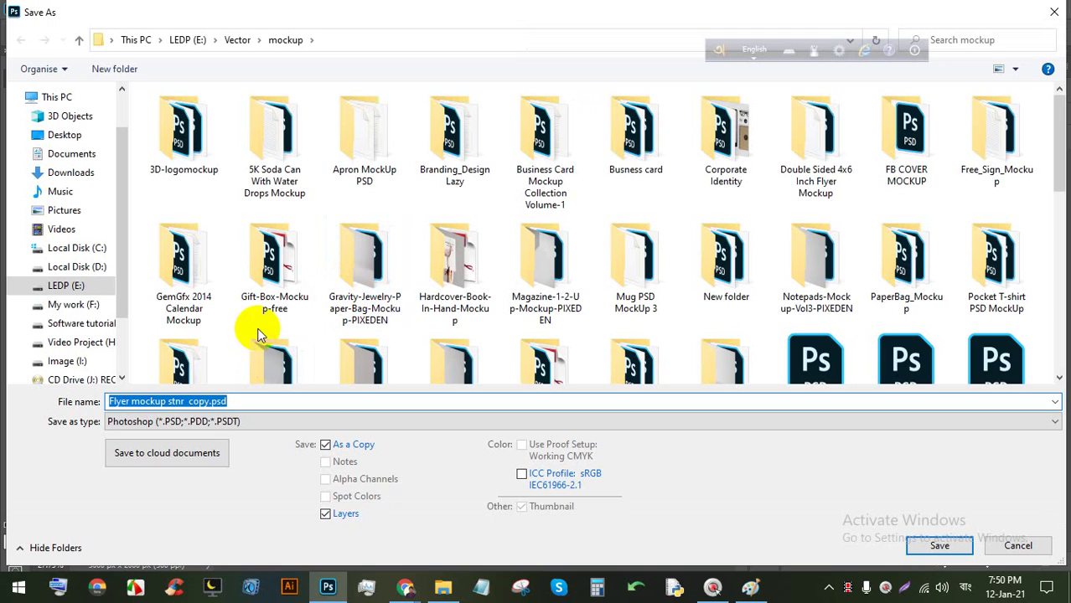
pyautogui.click(61, 284)
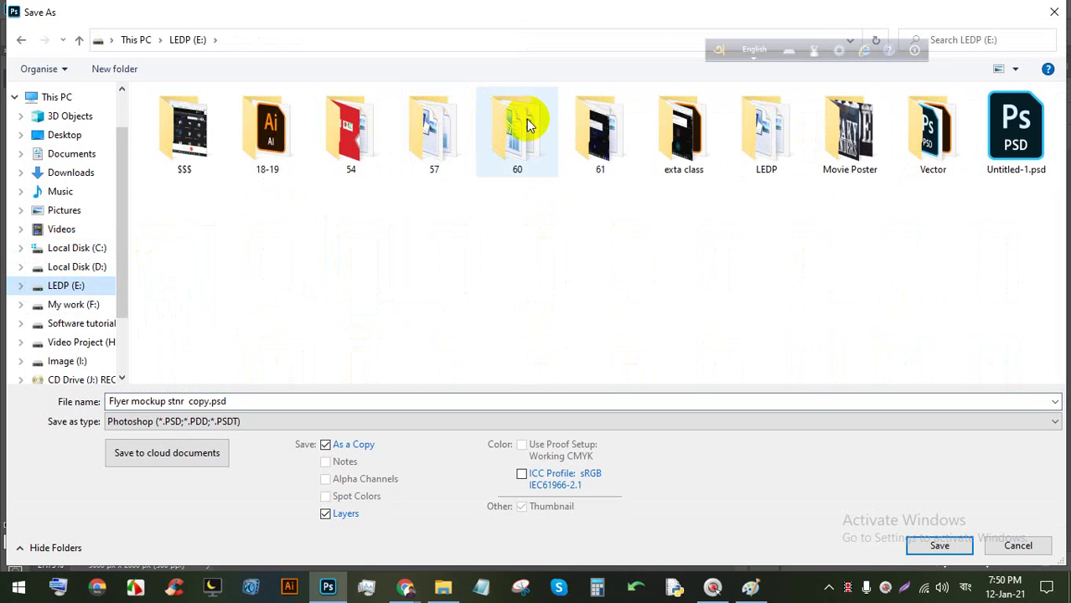
pyautogui.doubleClick(597, 128)
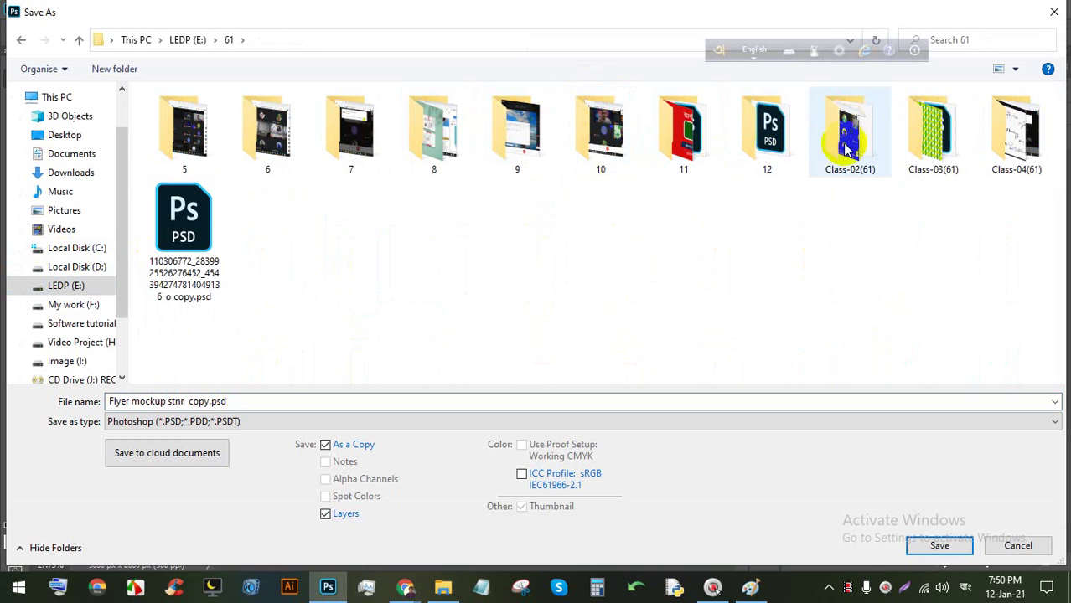
pyautogui.doubleClick(786, 144)
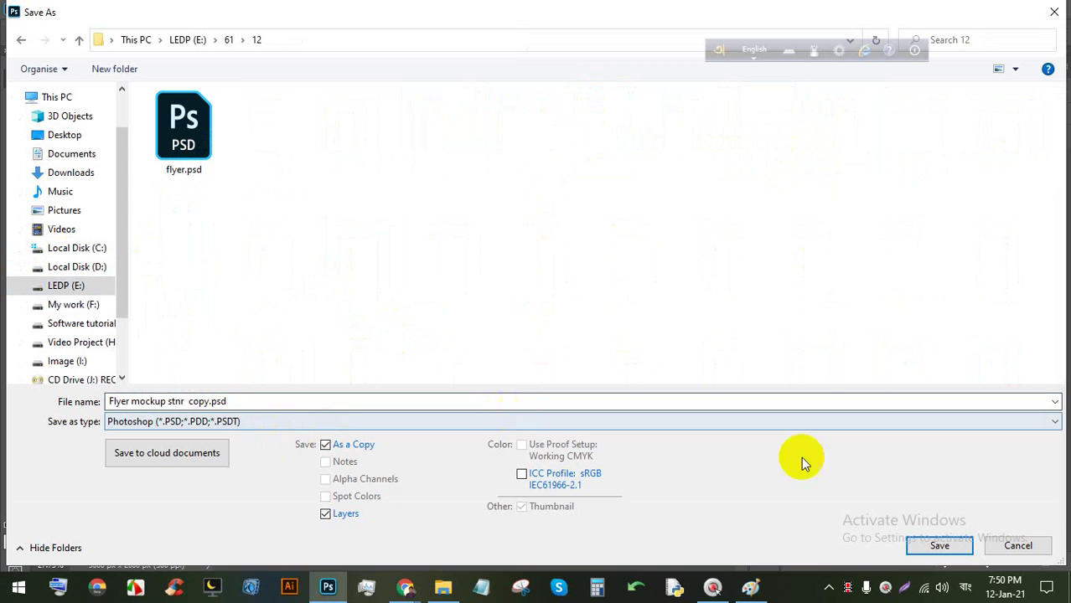
pyautogui.click(351, 422)
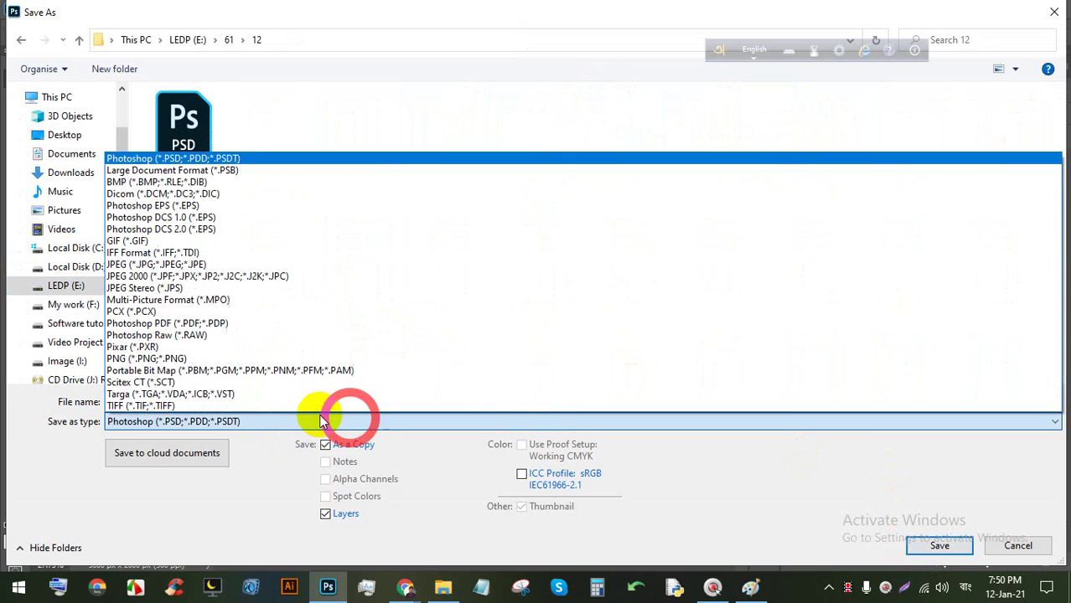
pyautogui.click(249, 264)
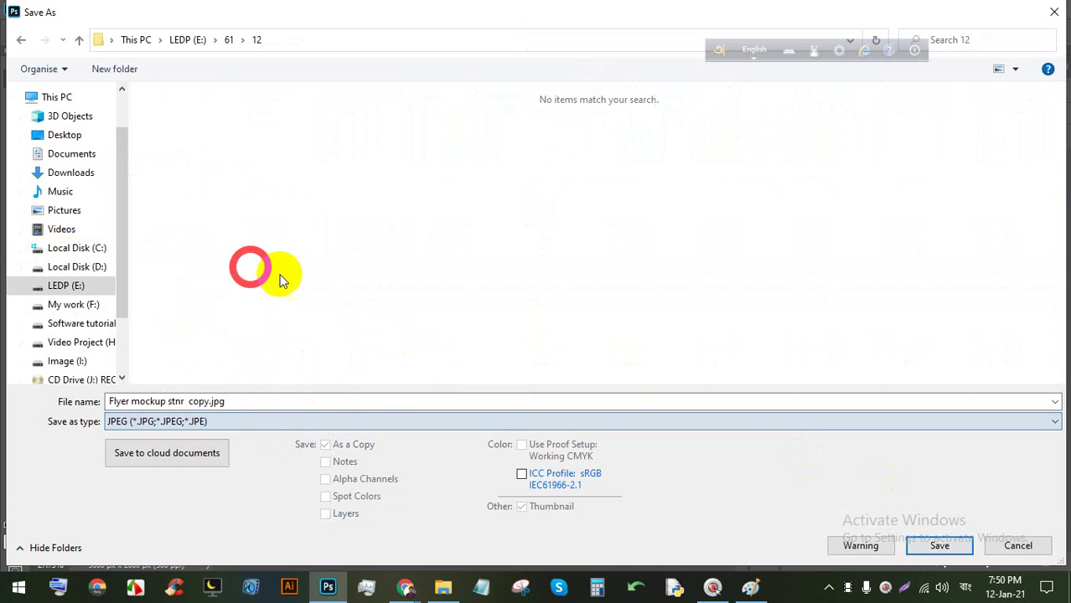
pyautogui.click(937, 545)
pyautogui.click(618, 127)
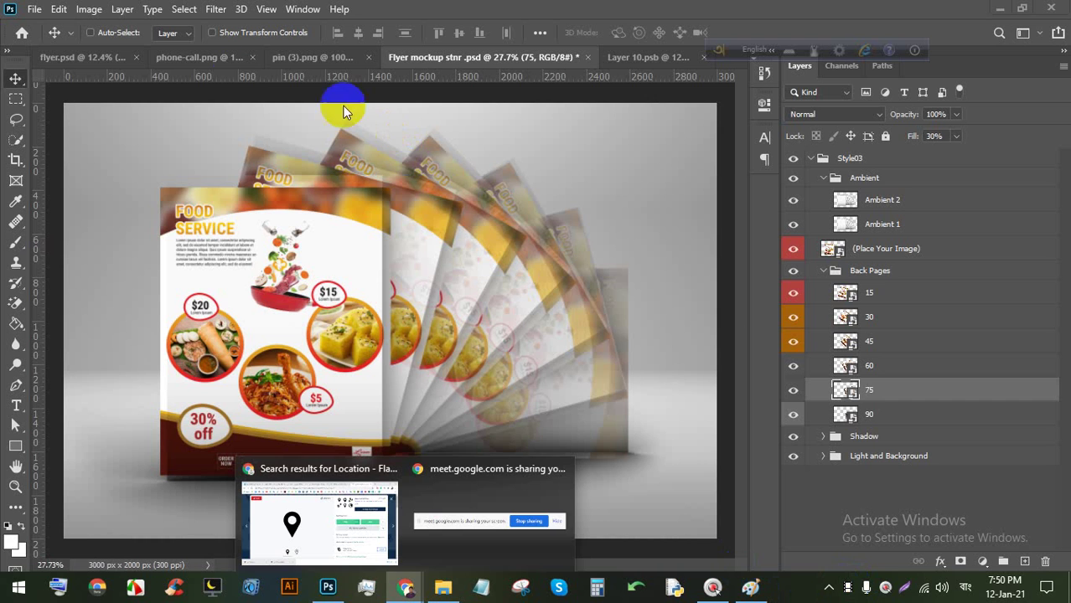
# Save flyer.psd and create a new blank Letter-size print document.
pyautogui.click(96, 58)
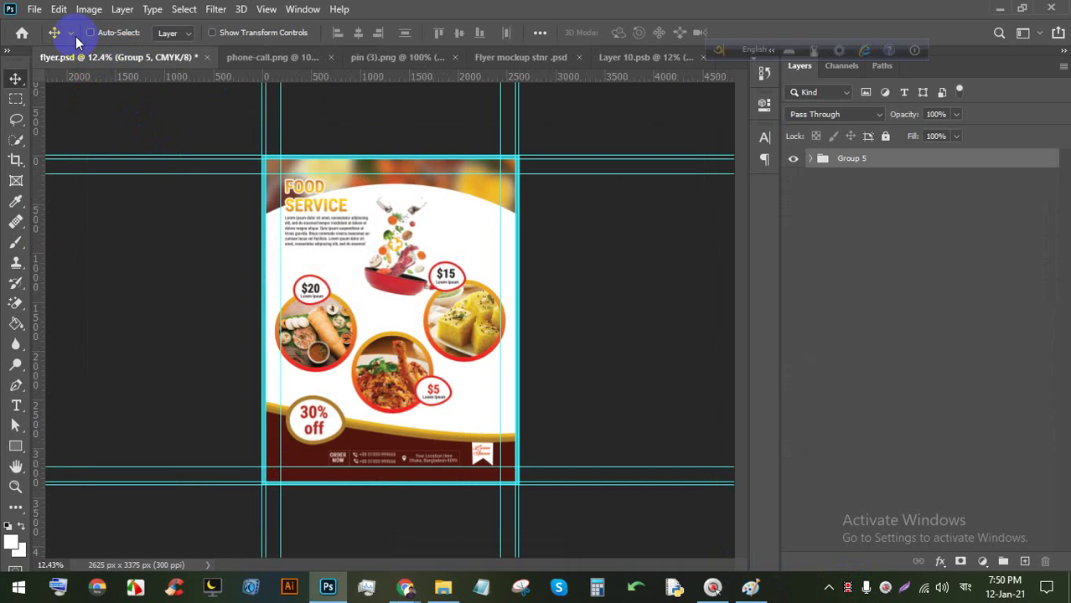
pyautogui.hotkey('ctrl', 's')
pyautogui.hotkey('ctrl', 's')
pyautogui.hotkey('ctrl', 's')
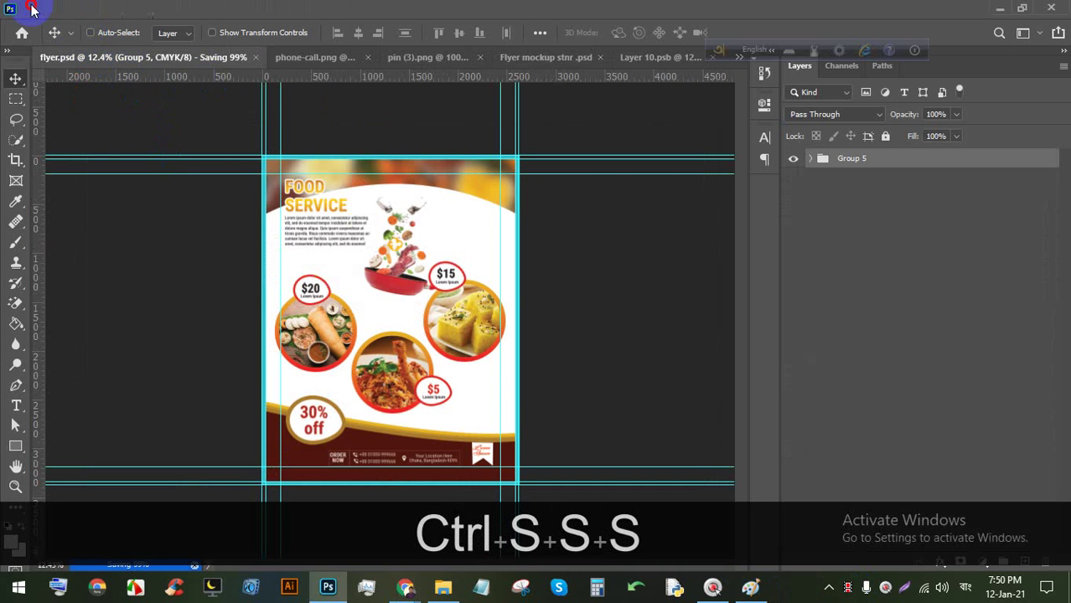
pyautogui.click(34, 10)
pyautogui.click(50, 26)
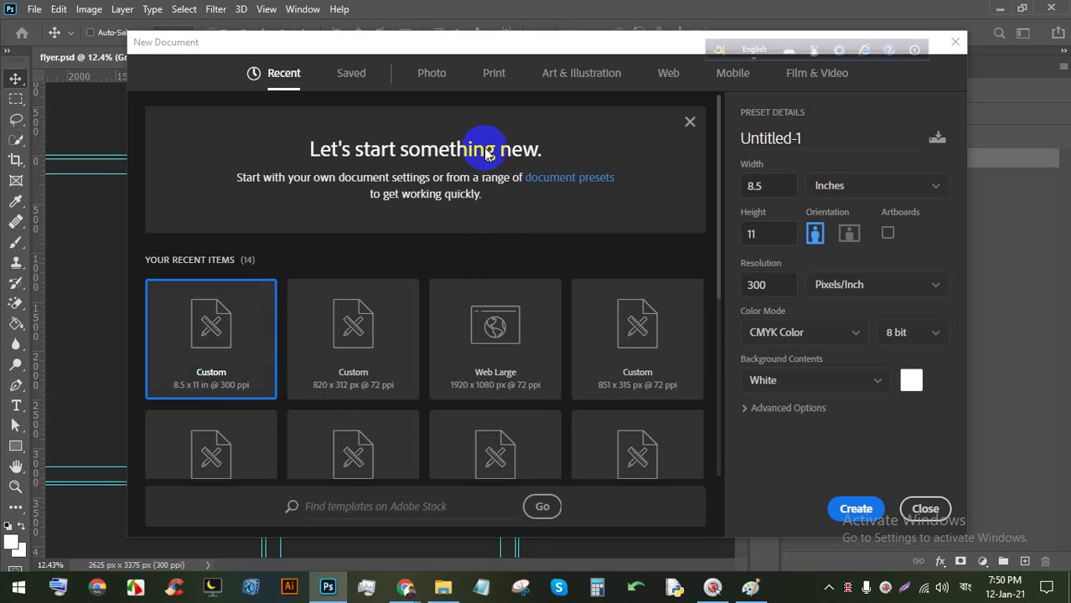
pyautogui.click(495, 74)
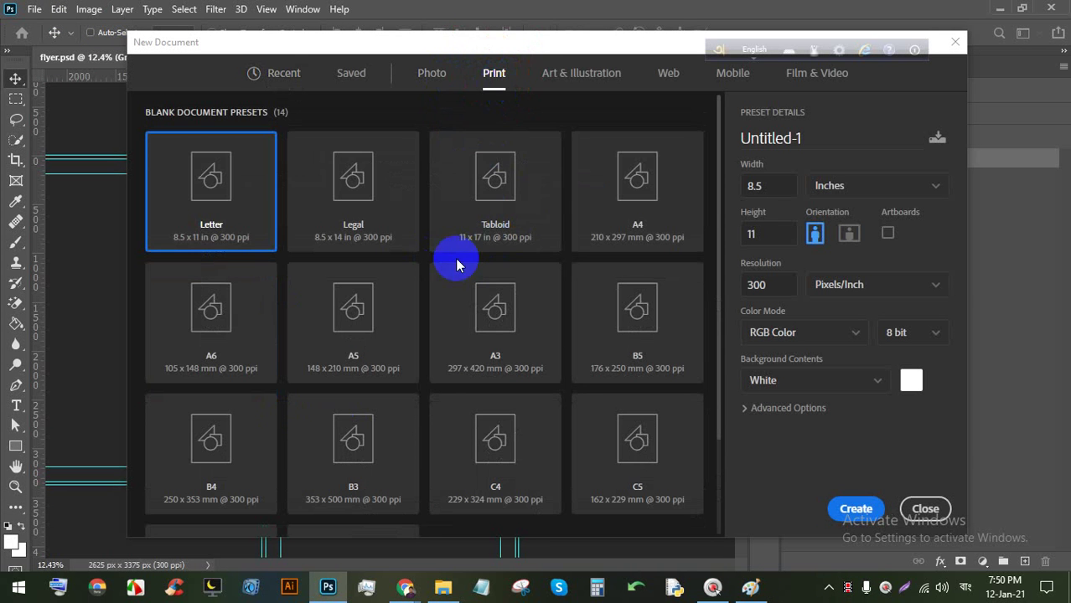
pyautogui.doubleClick(185, 202)
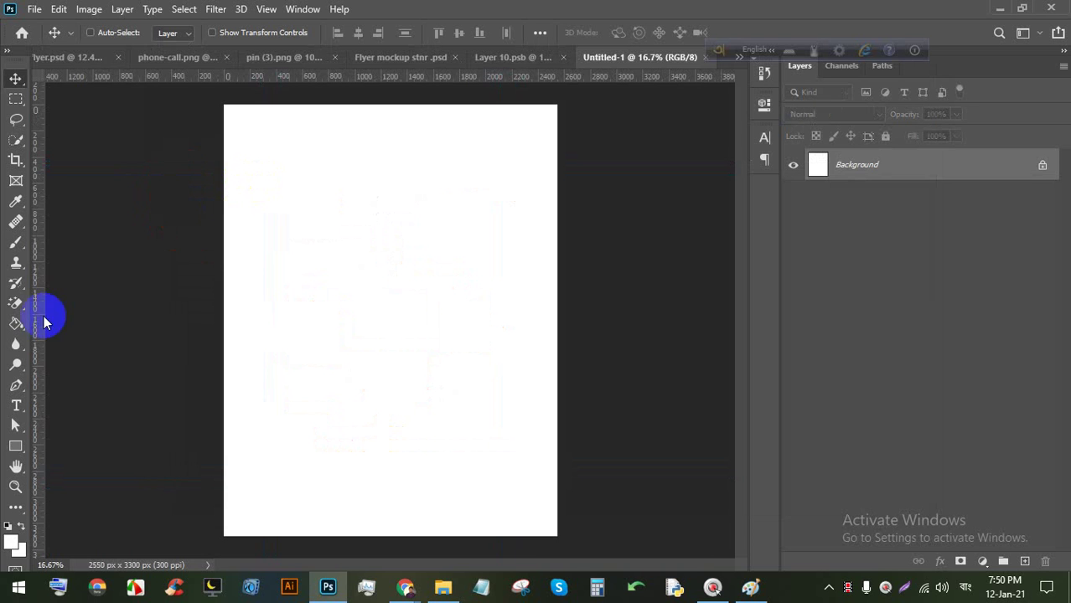
# Pen-draw a closed four-sided stripe coming in from the page's left edge.
pyautogui.click(16, 384)
pyautogui.scroll(1, 270, 335)
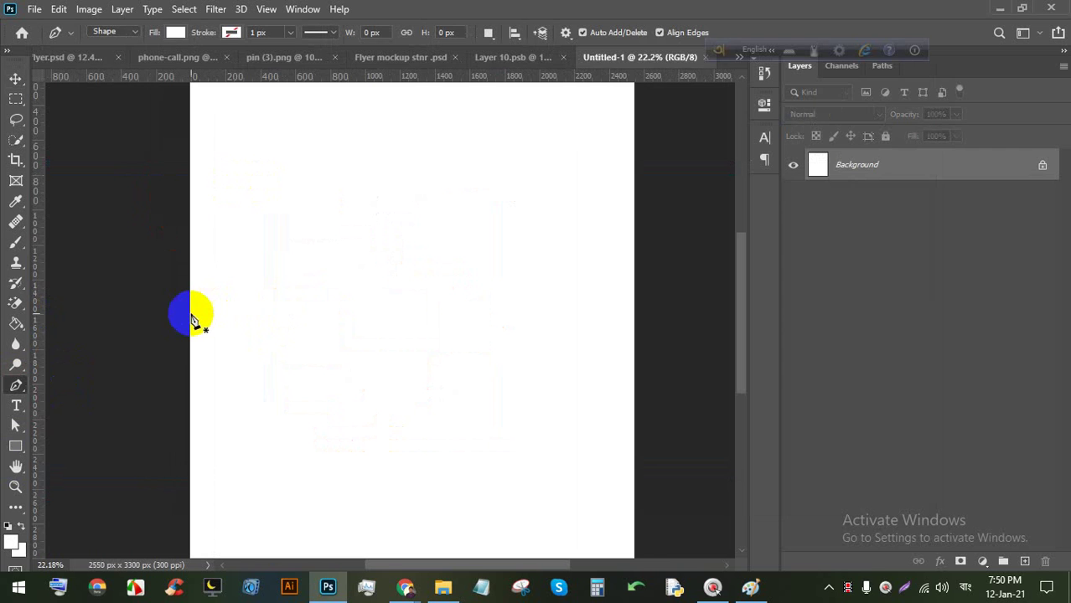
pyautogui.click(190, 314)
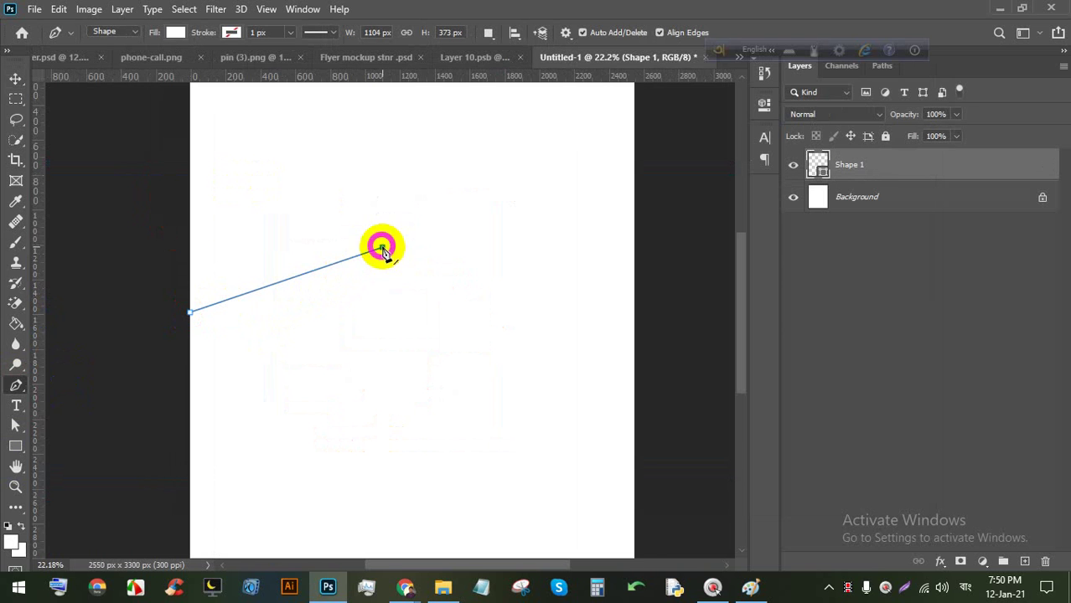
pyautogui.click(189, 408)
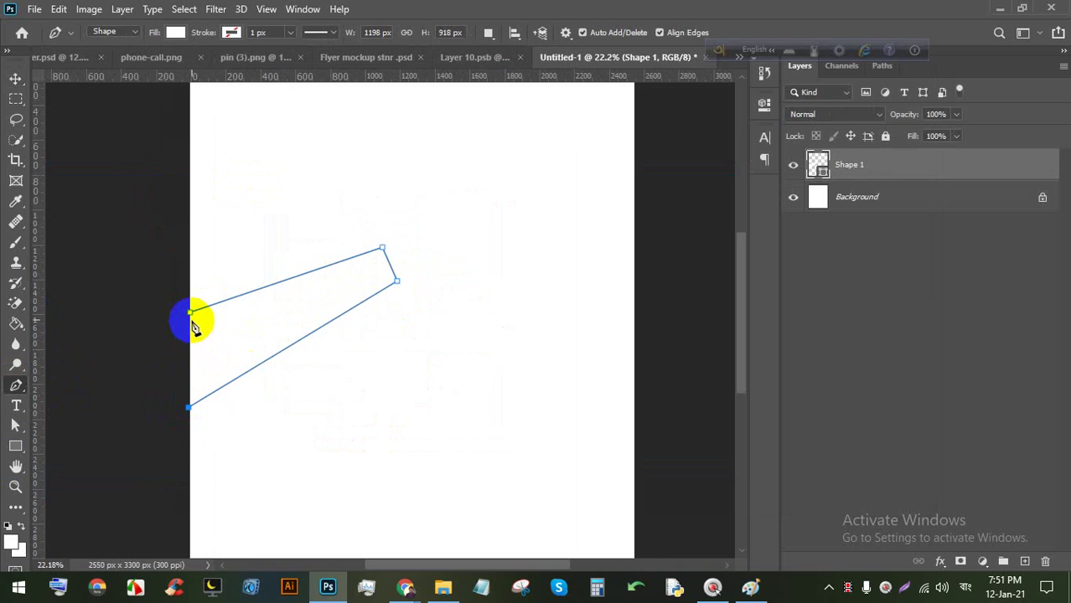
pyautogui.click(190, 312)
# Fill the stripe shape with cyan #1ac2f2.
pyautogui.click(175, 31)
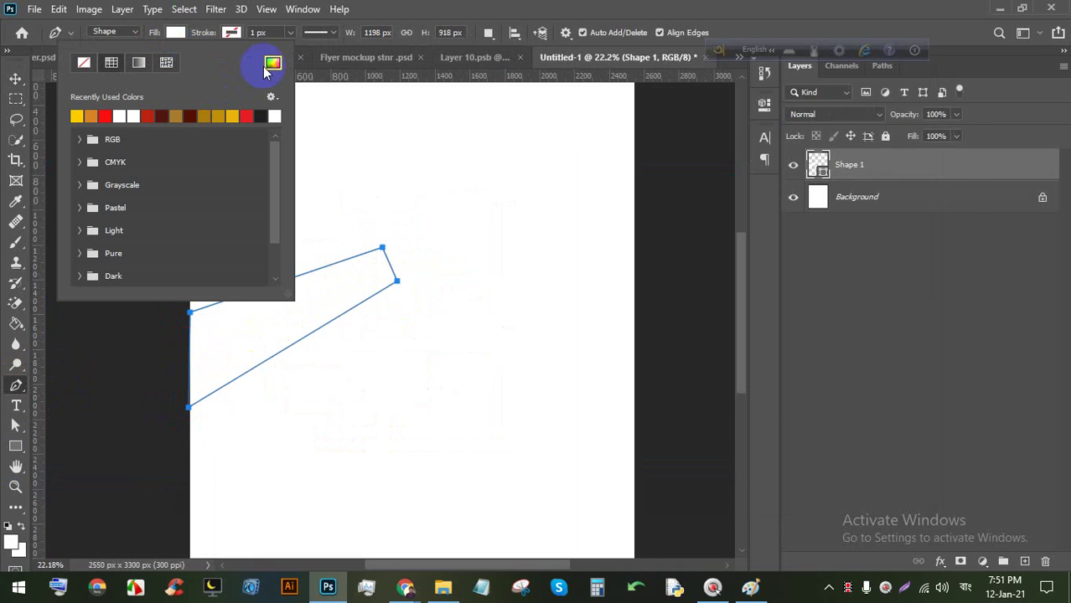
pyautogui.click(273, 63)
pyautogui.click(775, 244)
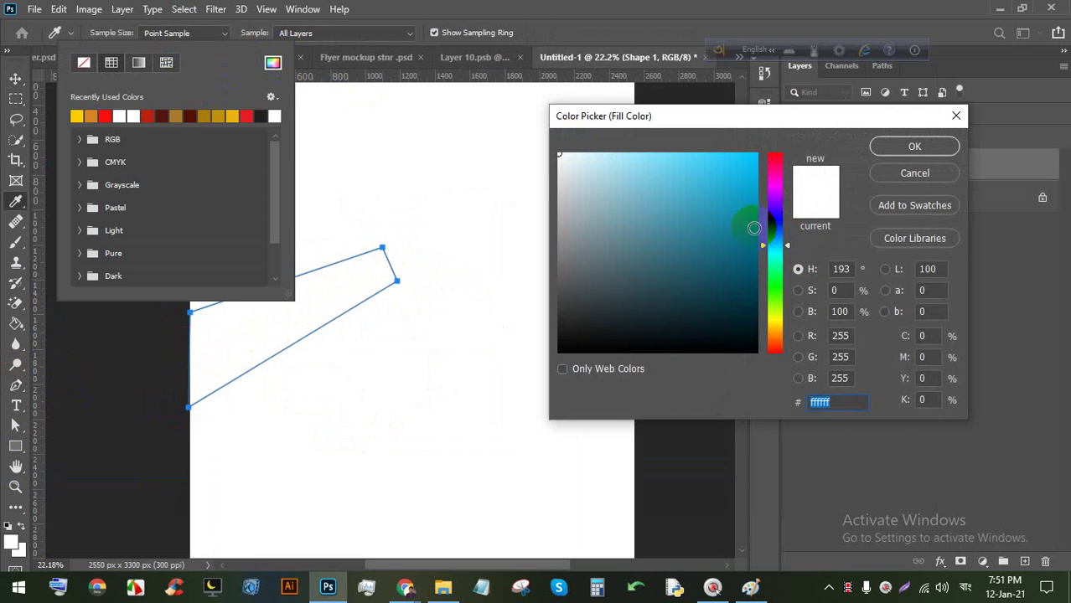
pyautogui.click(749, 211)
pyautogui.moveTo(739, 173); pyautogui.dragTo(736, 163)
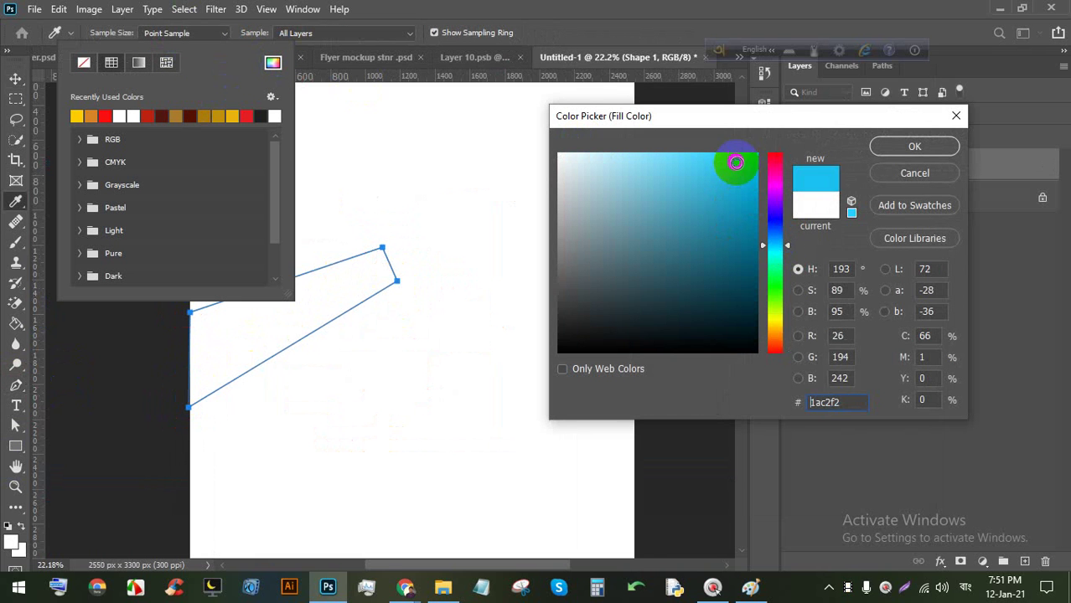
pyautogui.click(882, 147)
pyautogui.click(531, 6)
# Pan the page to bring the stripe's tip into view.
pyautogui.click(14, 79)
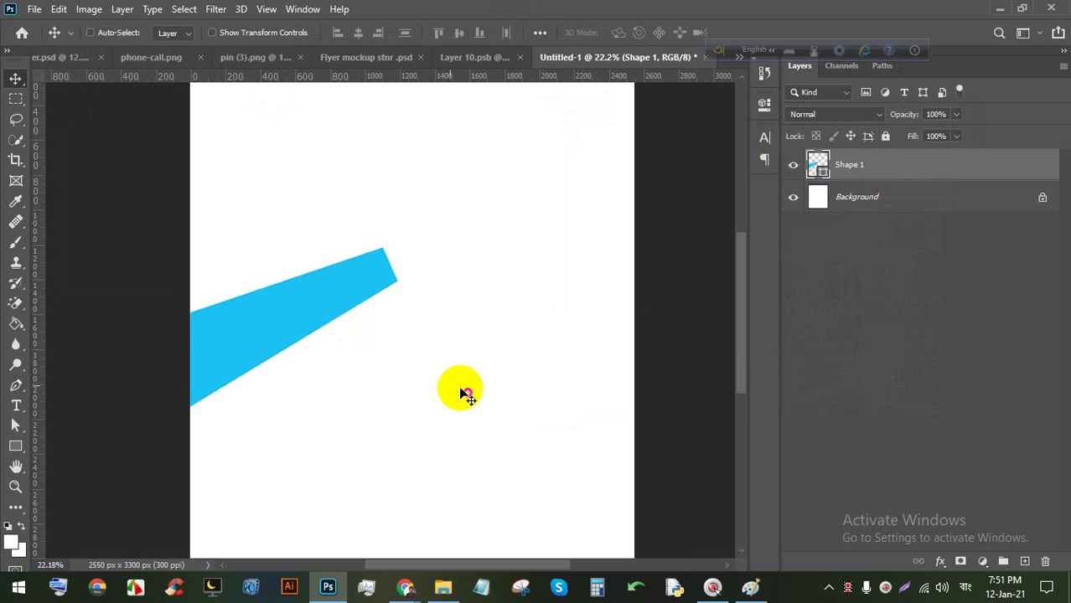
pyautogui.scroll(-2, 395, 280)
pyautogui.scroll(3, 390, 242)
pyautogui.scroll(1, 377, 291)
pyautogui.press('space')
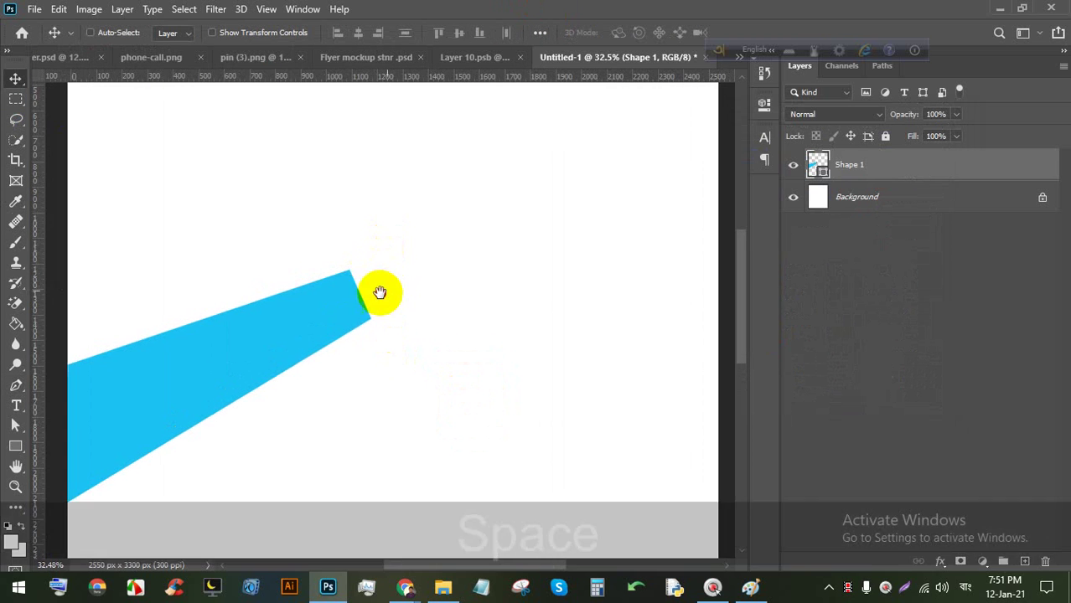
pyautogui.moveTo(377, 292); pyautogui.dragTo(297, 308)
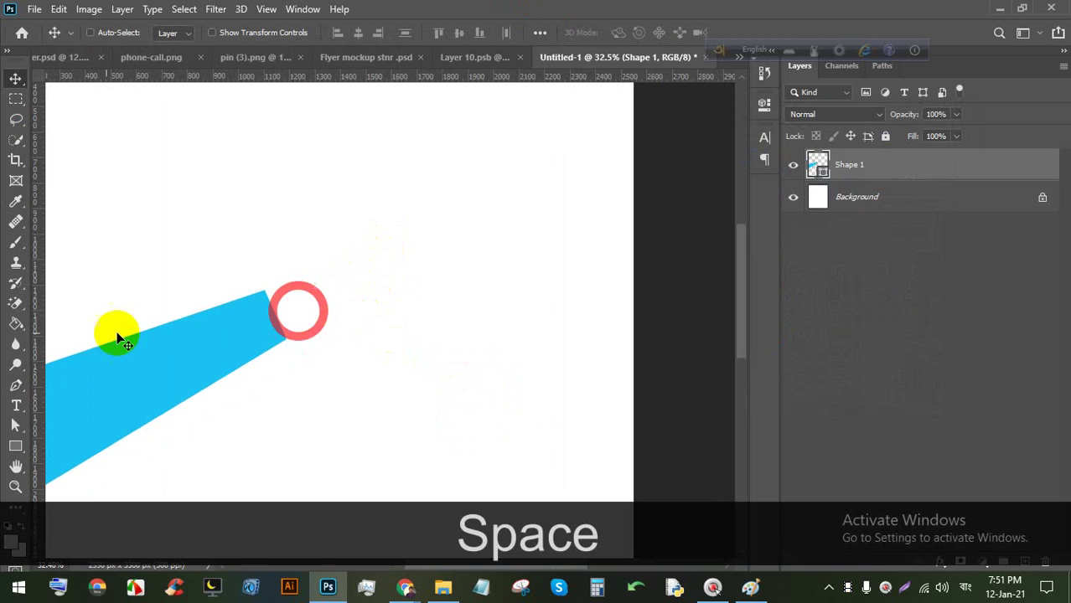
pyautogui.click(17, 390)
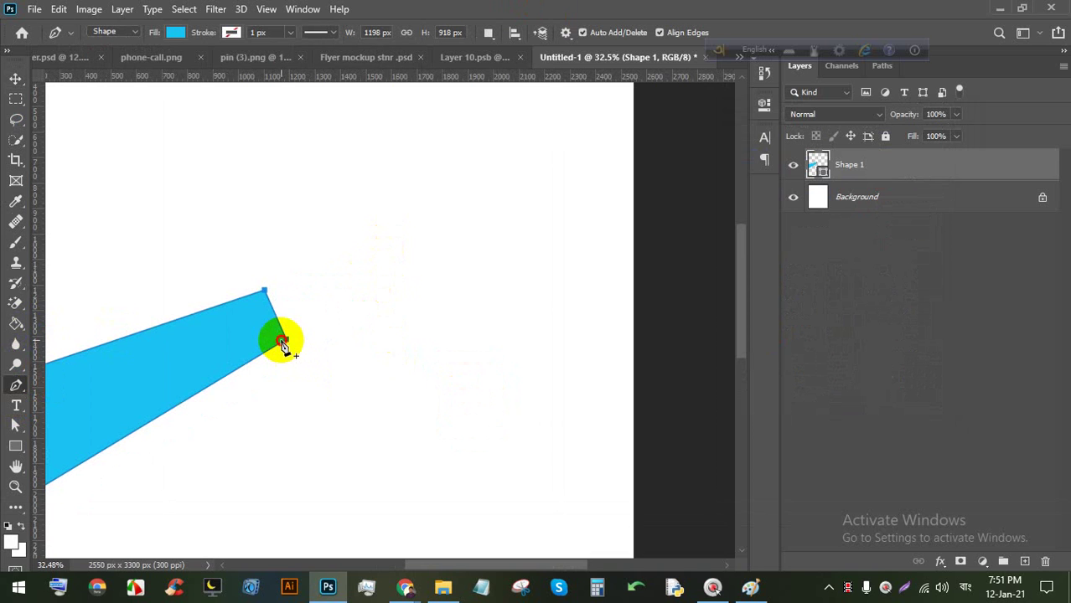
# Draw a second four-sided band from the right meeting the cyan stripe's tips.
pyautogui.click(498, 333)
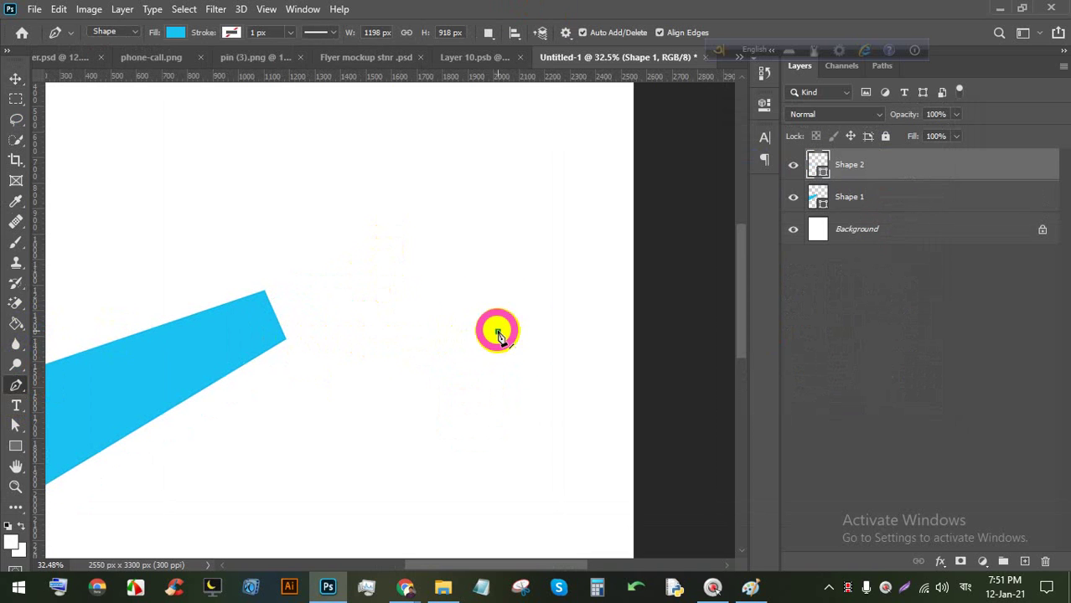
pyautogui.click(494, 264)
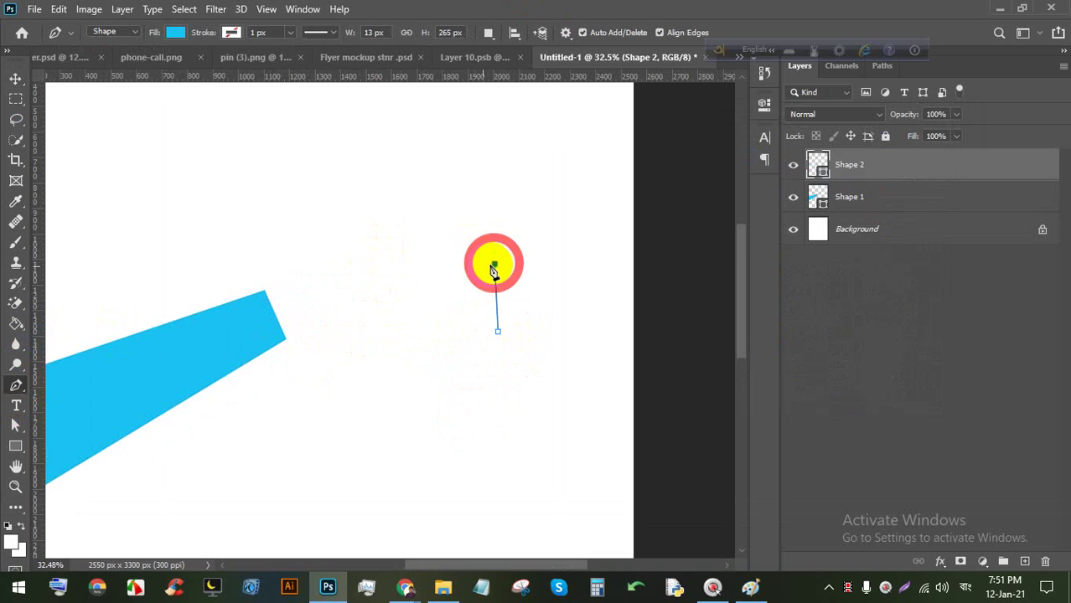
pyautogui.click(258, 297)
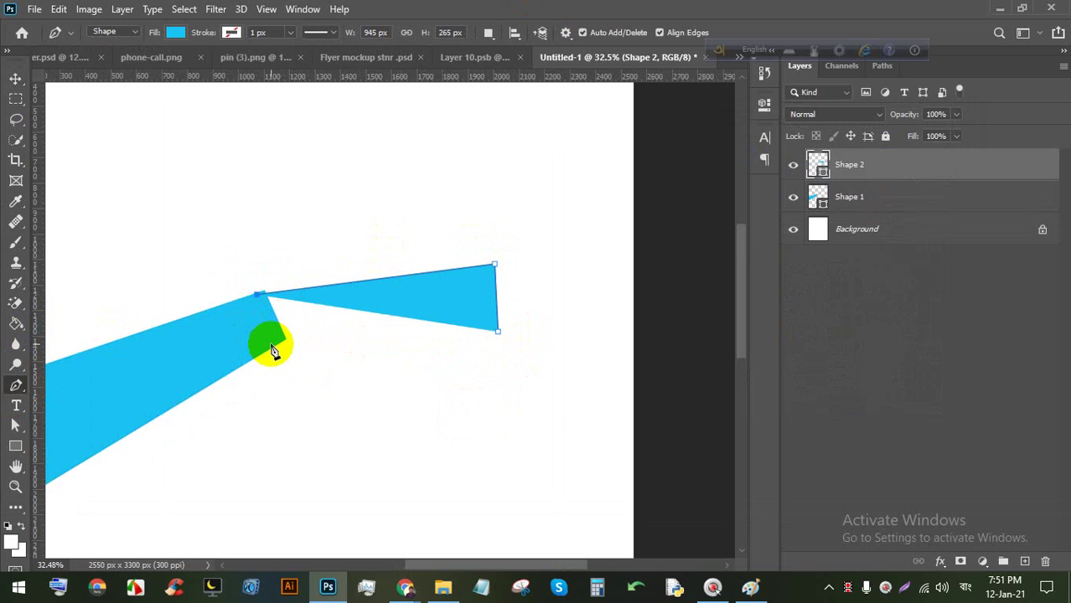
pyautogui.click(271, 345)
pyautogui.click(498, 336)
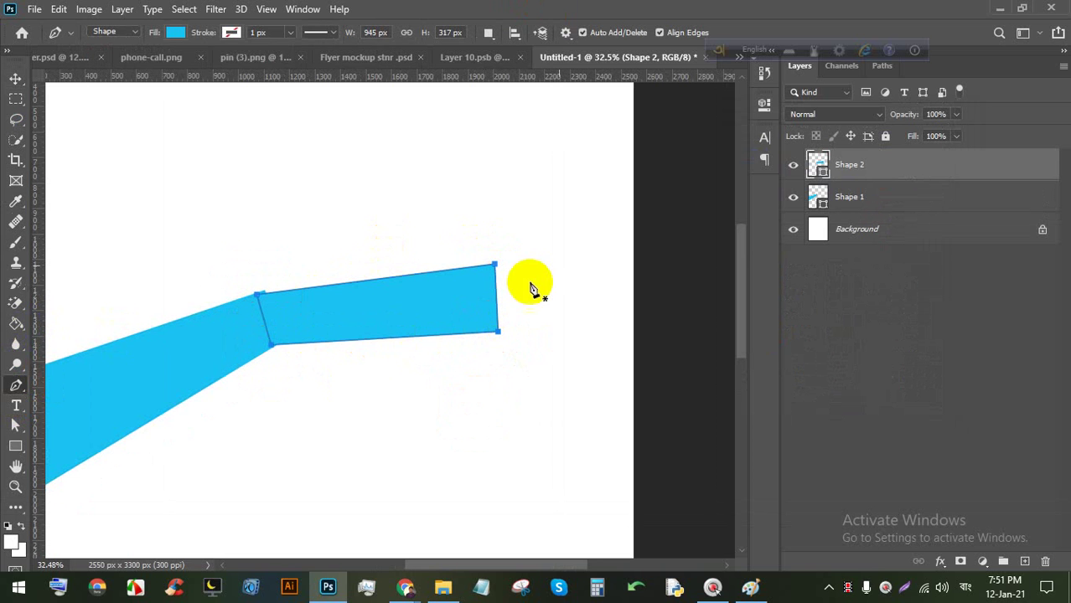
# Give Shape 2 a deep teal fill and move it beneath Shape 1 in the layer stack.
pyautogui.doubleClick(817, 166)
pyautogui.click(747, 221)
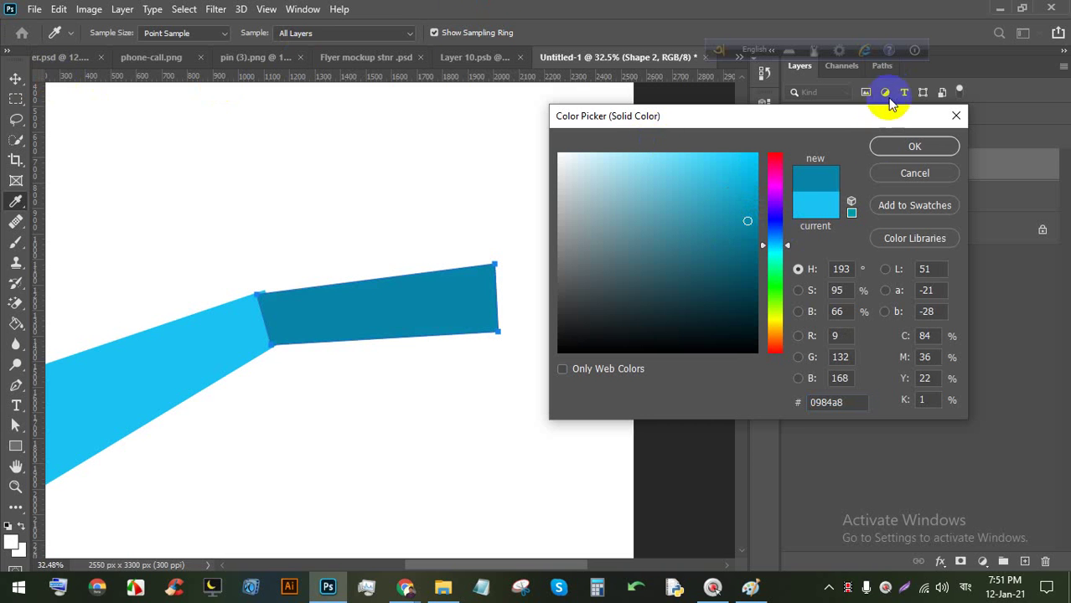
pyautogui.click(914, 145)
pyautogui.click(15, 78)
pyautogui.scroll(-1, 469, 218)
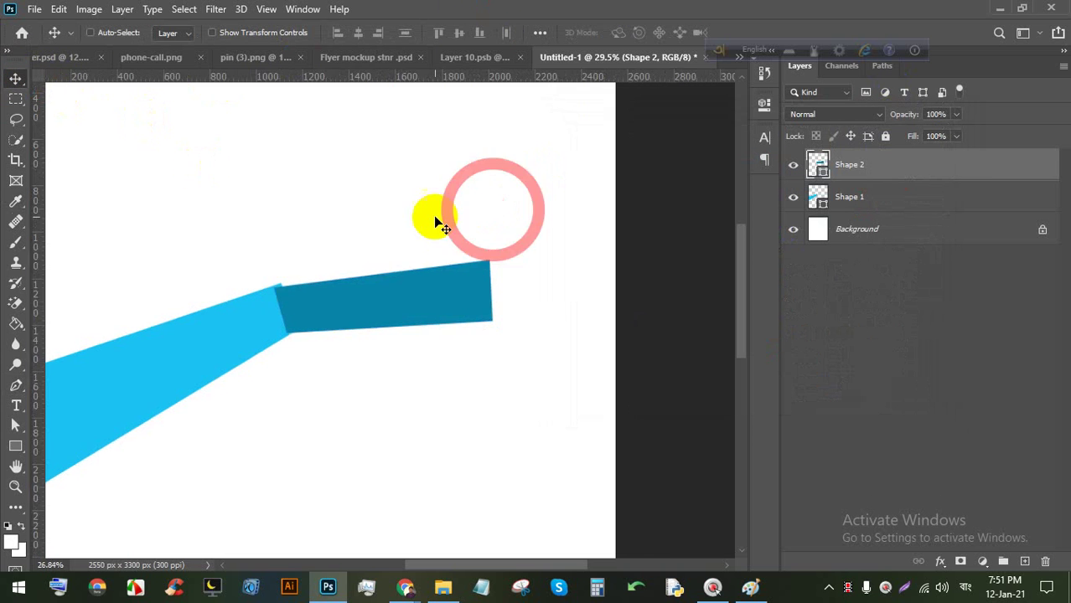
pyautogui.scroll(-4, 435, 222)
pyautogui.moveTo(869, 174); pyautogui.dragTo(867, 212)
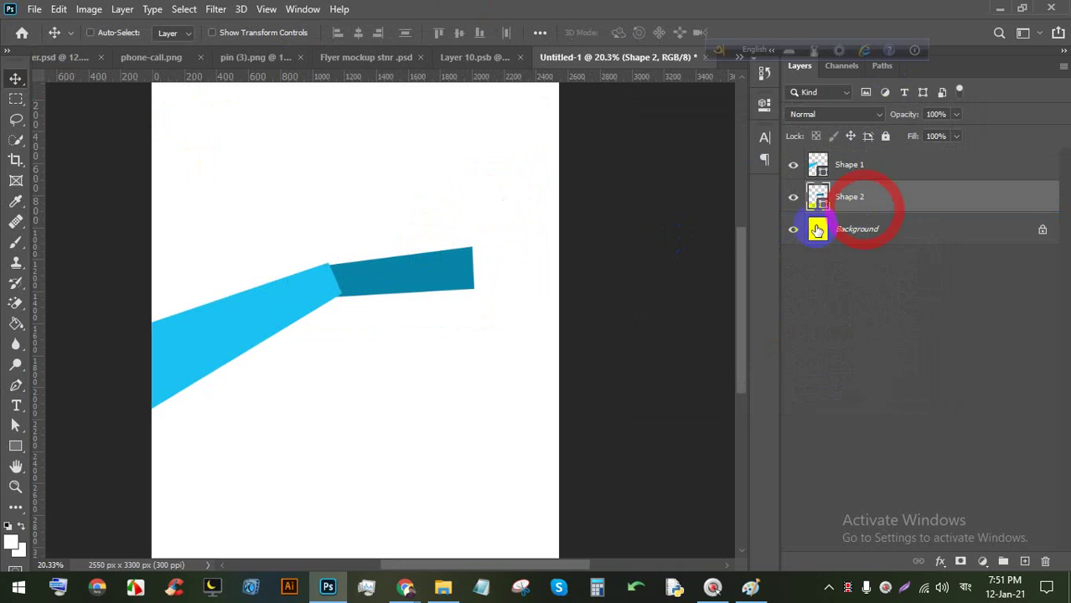
pyautogui.moveTo(444, 269); pyautogui.dragTo(448, 268)
pyautogui.scroll(-2, 449, 252)
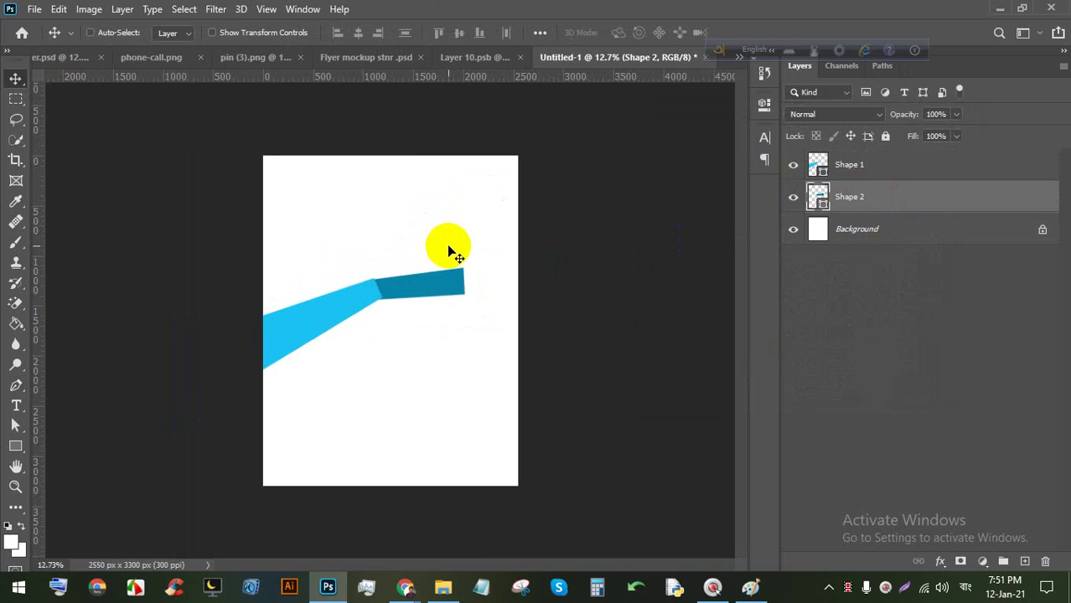
pyautogui.scroll(1, 457, 255)
pyautogui.scroll(1, 452, 268)
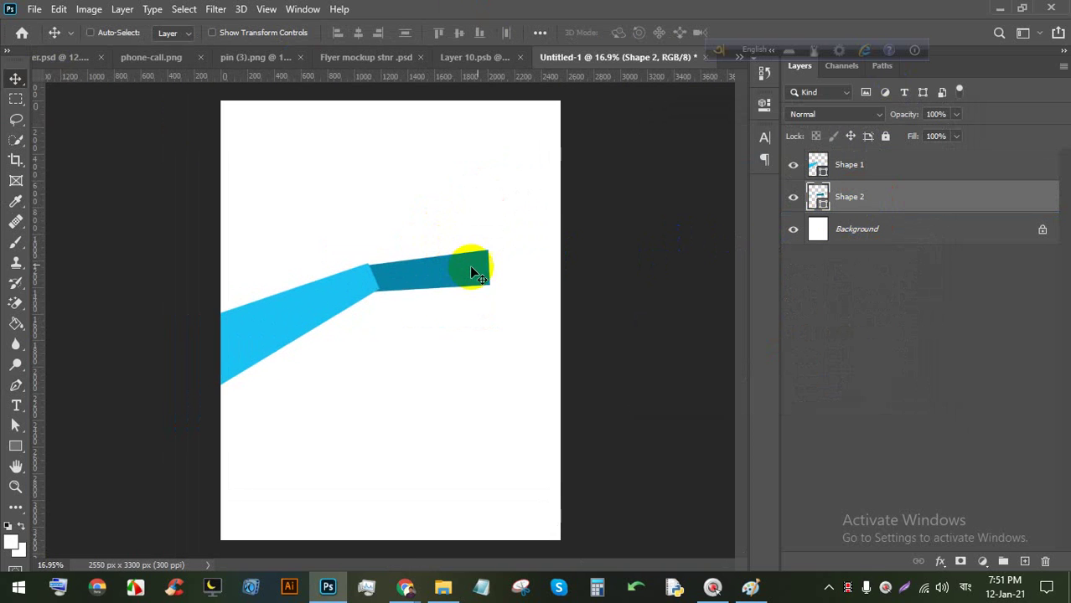
# Change Shape 2's fill to light blue.
pyautogui.doubleClick(820, 200)
pyautogui.moveTo(723, 184)
pyautogui.mouseDown()
pyautogui.moveTo(741, 168)
pyautogui.moveTo(752, 199)
pyautogui.moveTo(442, 246)
pyautogui.moveTo(350, 281)
pyautogui.mouseUp()
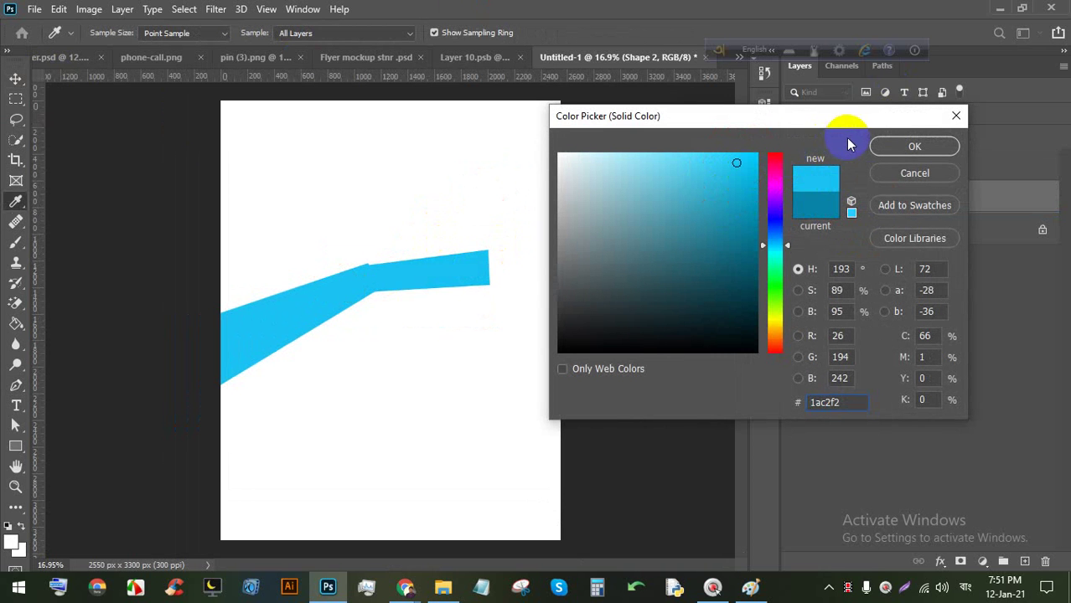
pyautogui.click(912, 146)
# Recolour the left band, Shape 1, to darker blue #0a98c0.
pyautogui.doubleClick(817, 165)
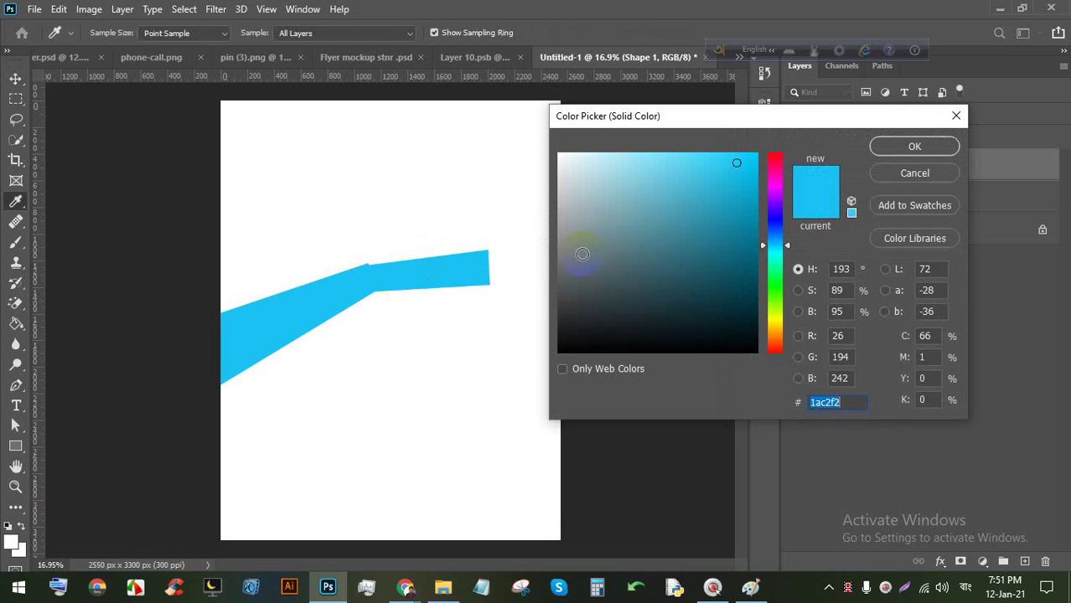
pyautogui.click(772, 208)
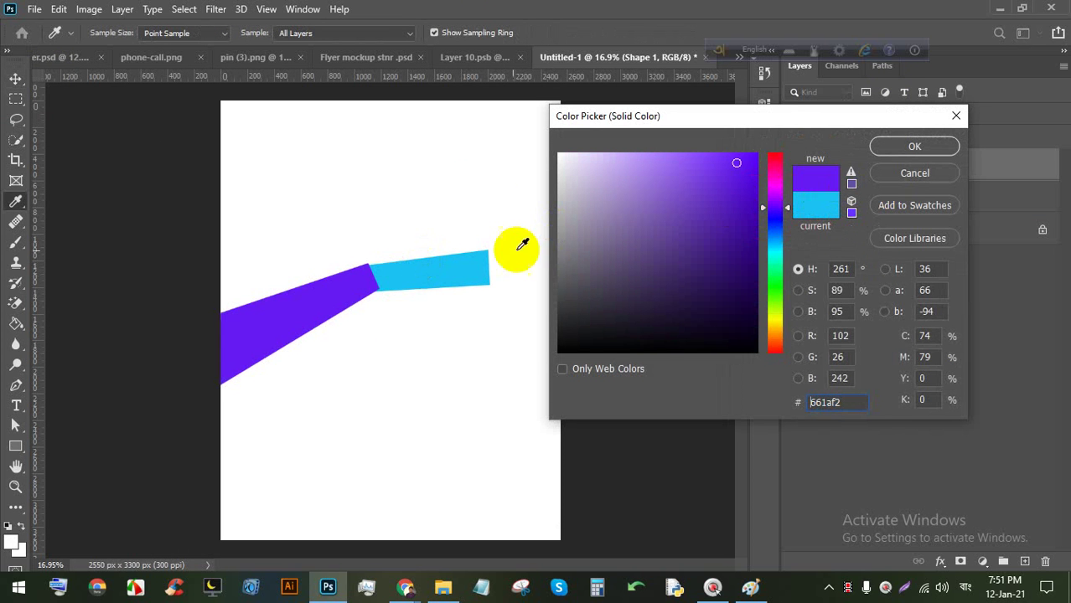
pyautogui.moveTo(522, 244); pyautogui.dragTo(456, 266)
pyautogui.click(748, 202)
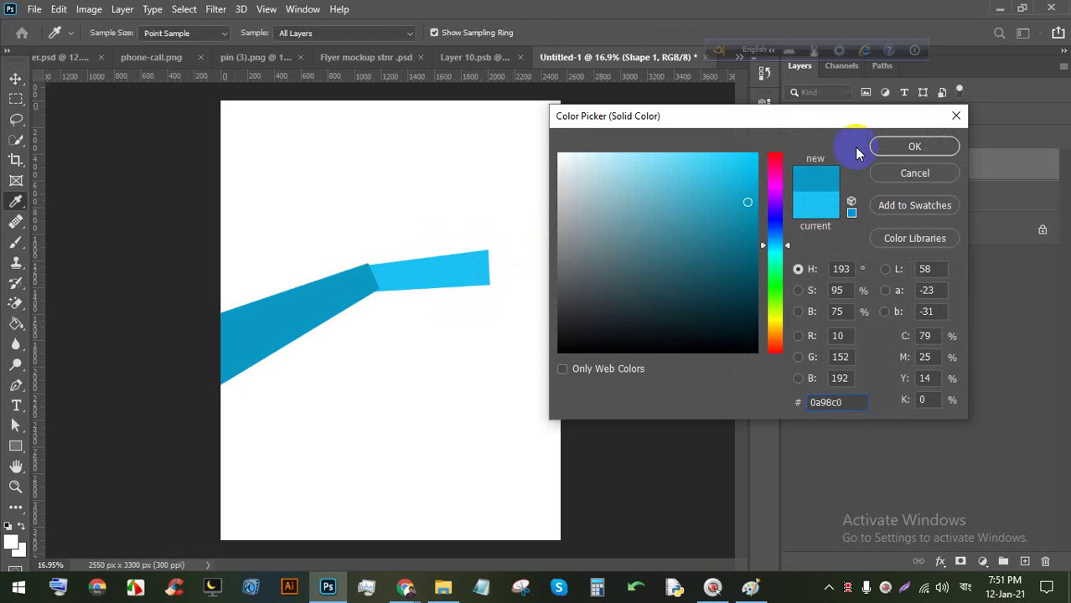
pyautogui.click(888, 147)
# Nudge the light blue band slightly up and to the right.
pyautogui.scroll(5, 376, 263)
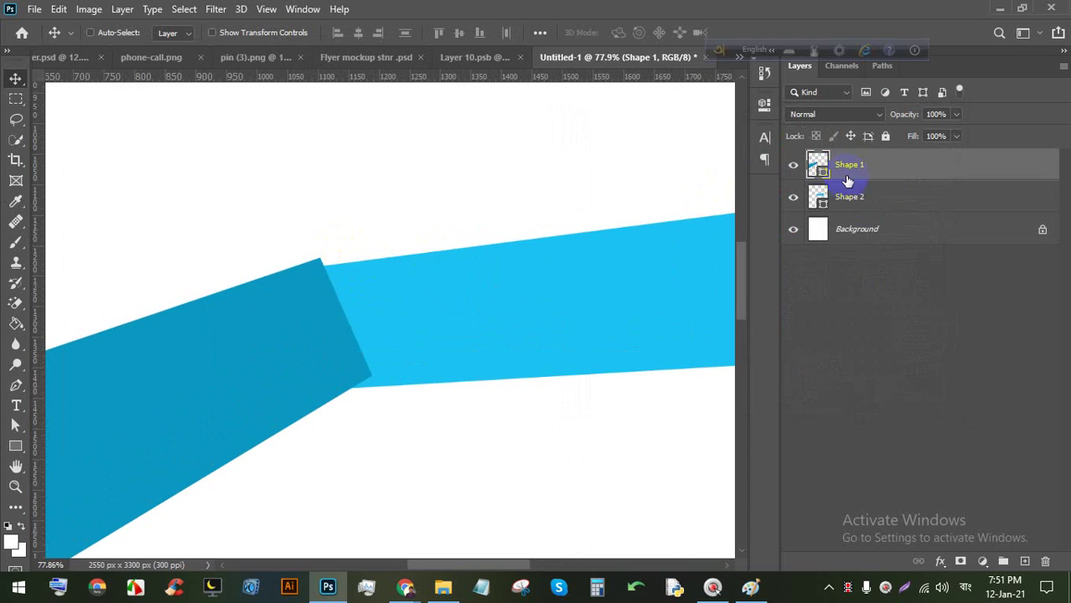
pyautogui.click(855, 197)
pyautogui.moveTo(404, 312)
pyautogui.mouseDown()
pyautogui.moveTo(454, 286)
pyautogui.moveTo(424, 304)
pyautogui.mouseUp()
pyautogui.scroll(-4, 359, 263)
pyautogui.press('space')
pyautogui.moveTo(557, 215); pyautogui.dragTo(436, 320)
pyautogui.scroll(1, 511, 334)
pyautogui.press('space')
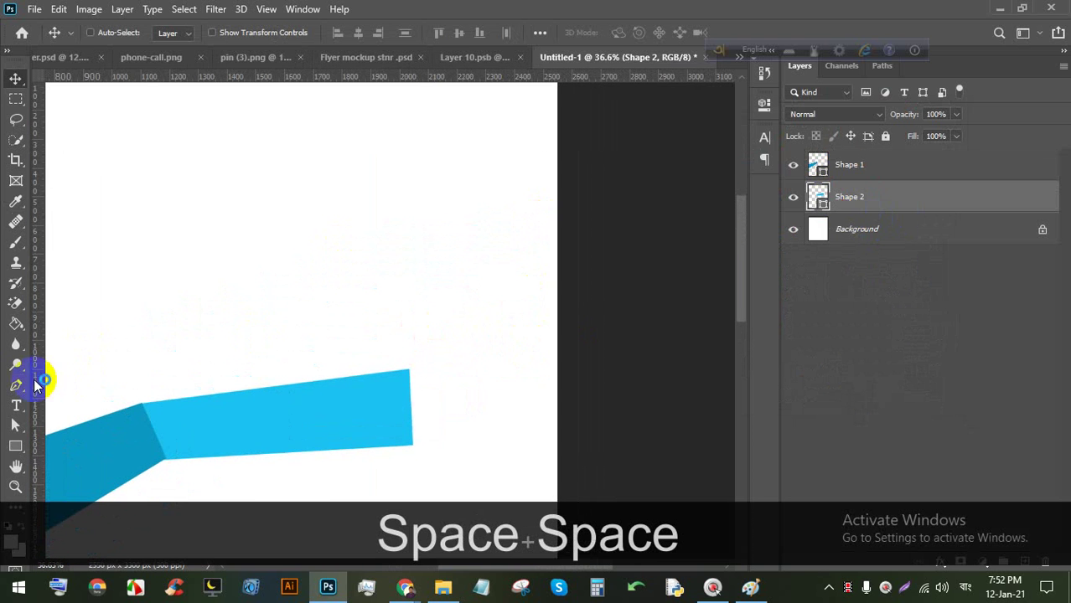
pyautogui.click(16, 386)
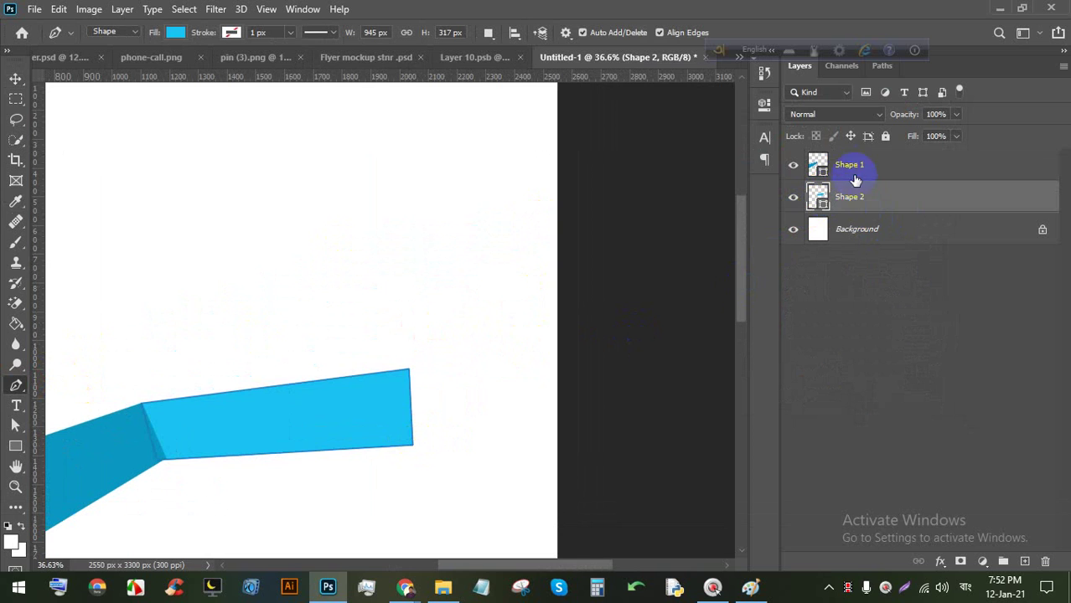
# Pen-draw a dark blue band rising from the light band's end past the top-right page edge.
pyautogui.click(855, 180)
pyautogui.click(410, 444)
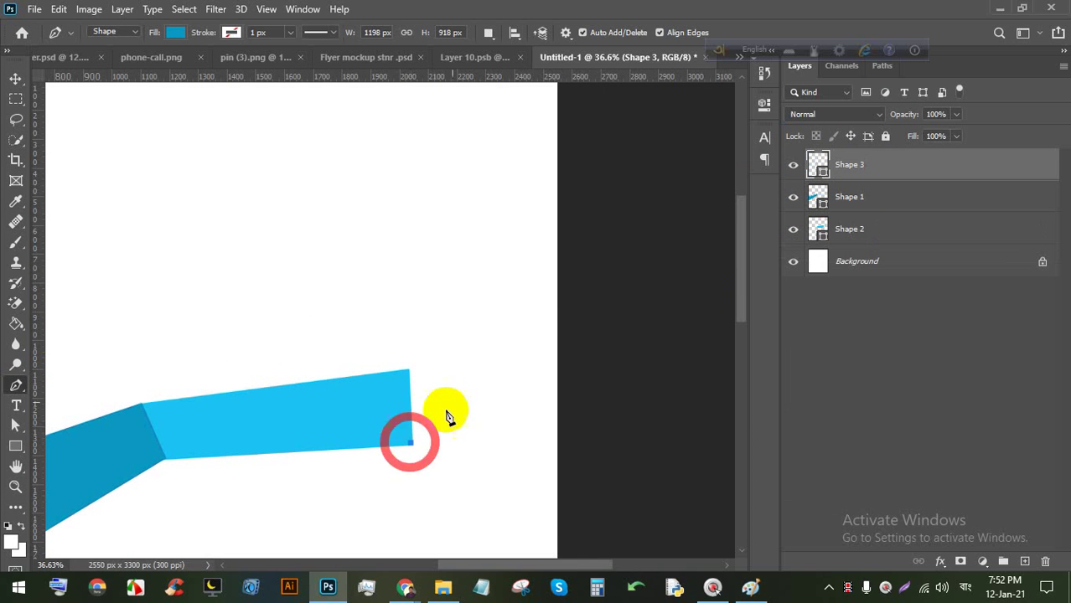
pyautogui.click(609, 274)
pyautogui.click(580, 165)
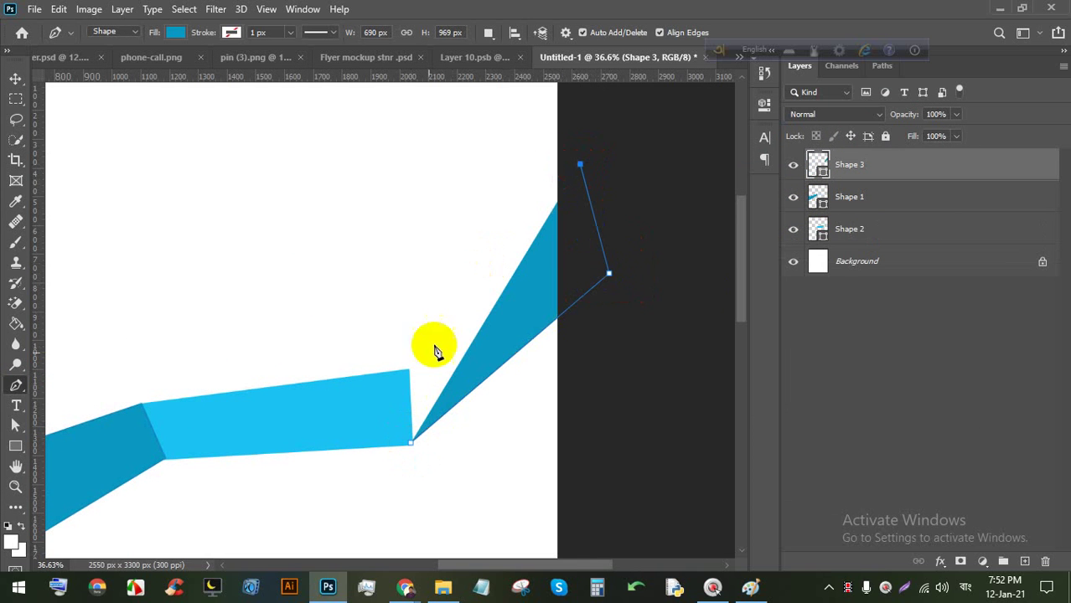
pyautogui.click(405, 371)
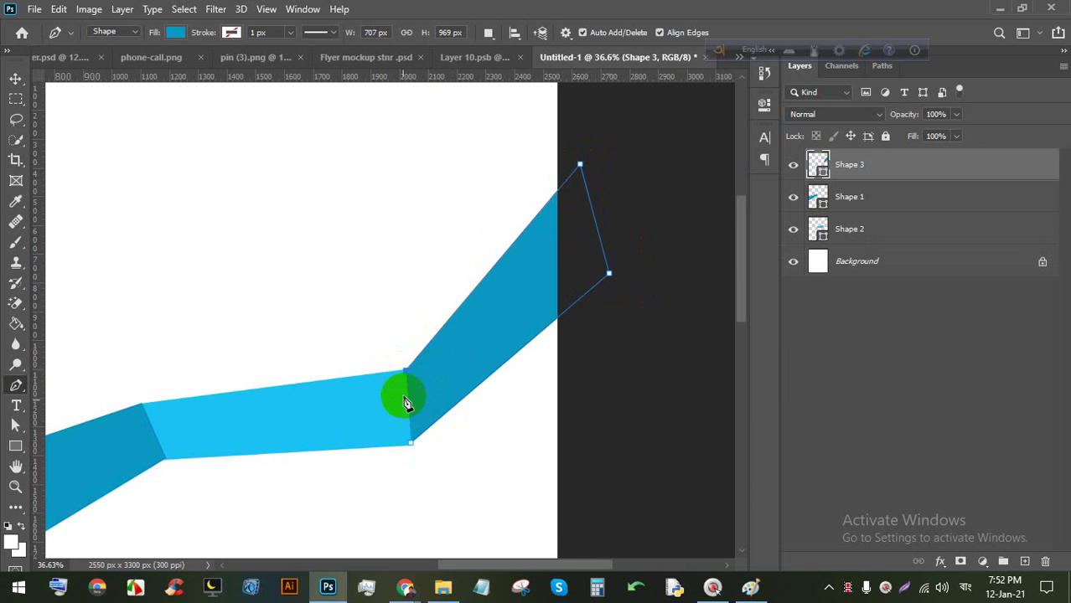
pyautogui.click(411, 444)
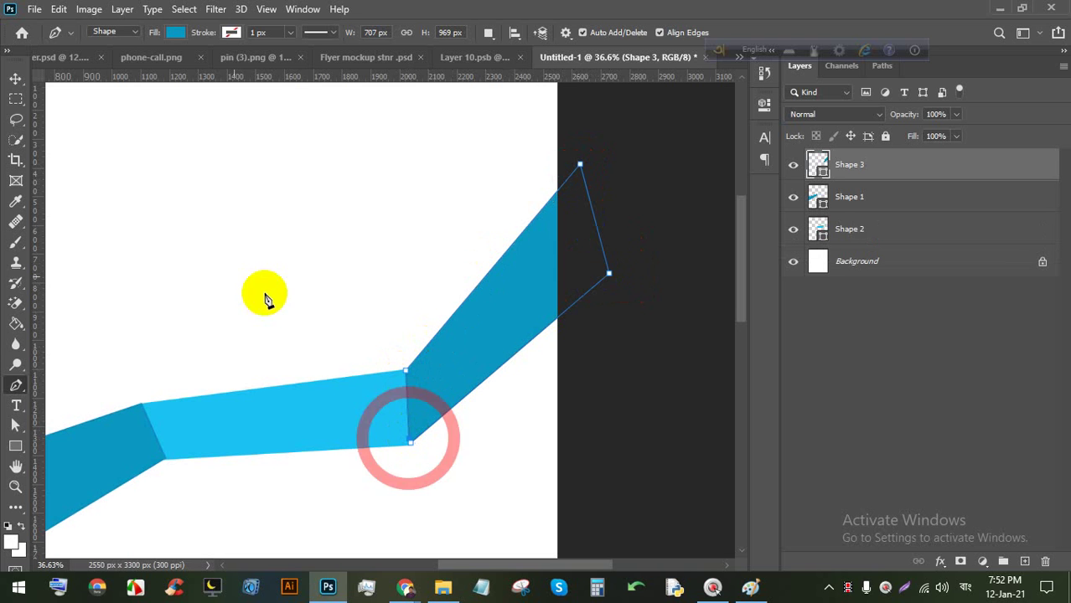
# Deselect the new band, reframe the view, and undo a stray pen point.
pyautogui.click(15, 78)
pyautogui.click(507, 459)
pyautogui.scroll(-2, 497, 387)
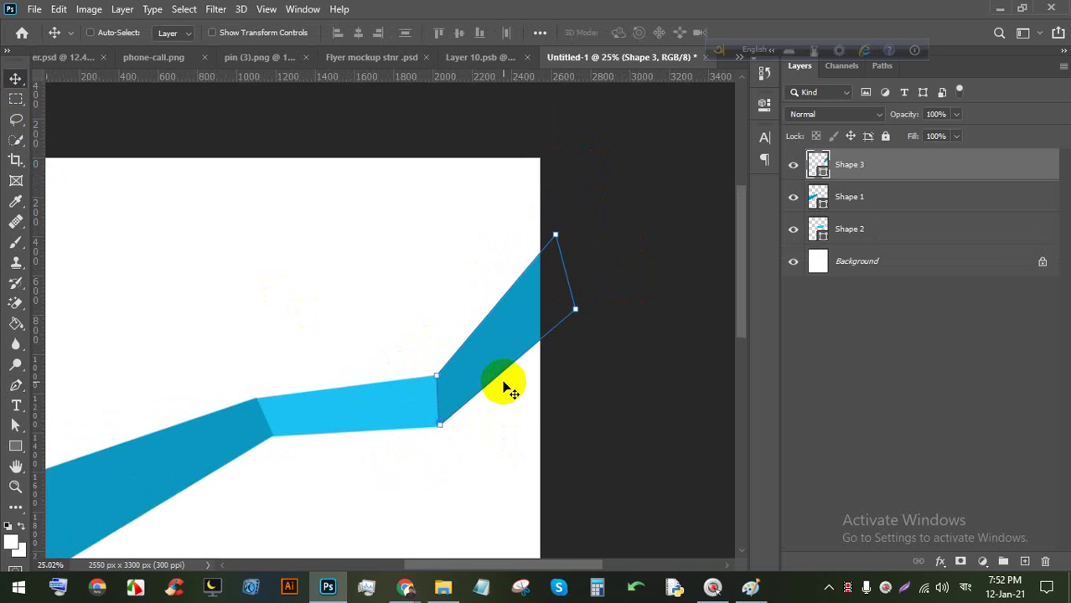
pyautogui.scroll(-2, 601, 372)
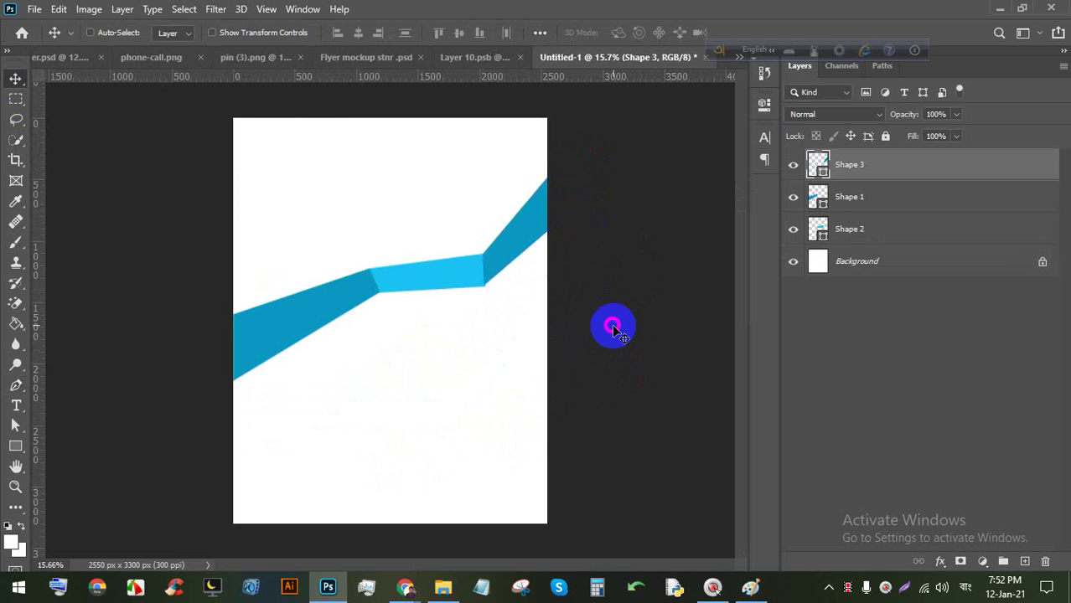
pyautogui.scroll(2, 435, 126)
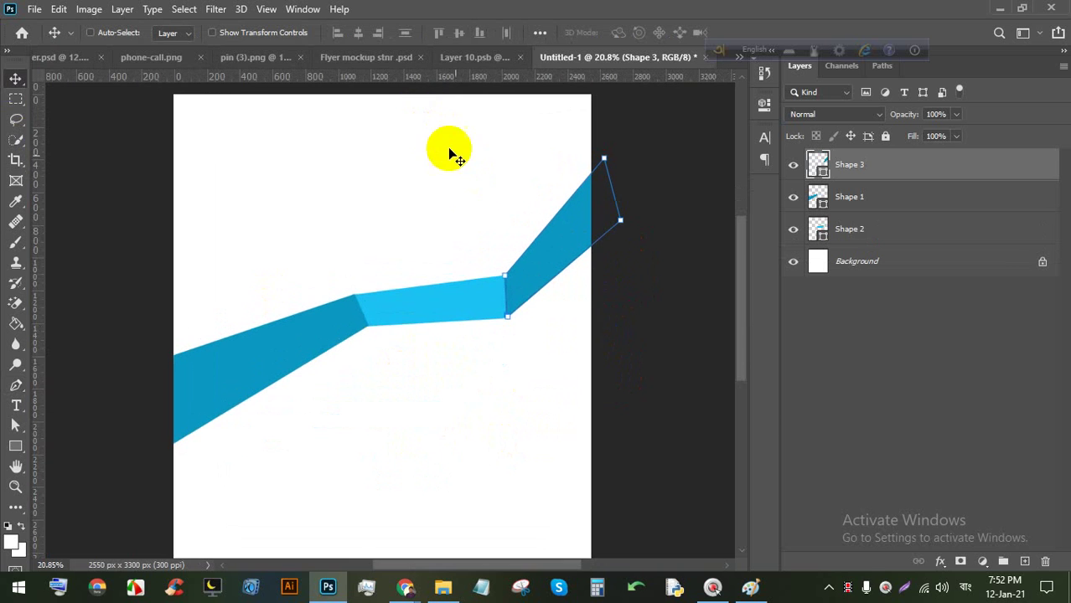
pyautogui.press('space')
pyautogui.scroll(-2, 418, 196)
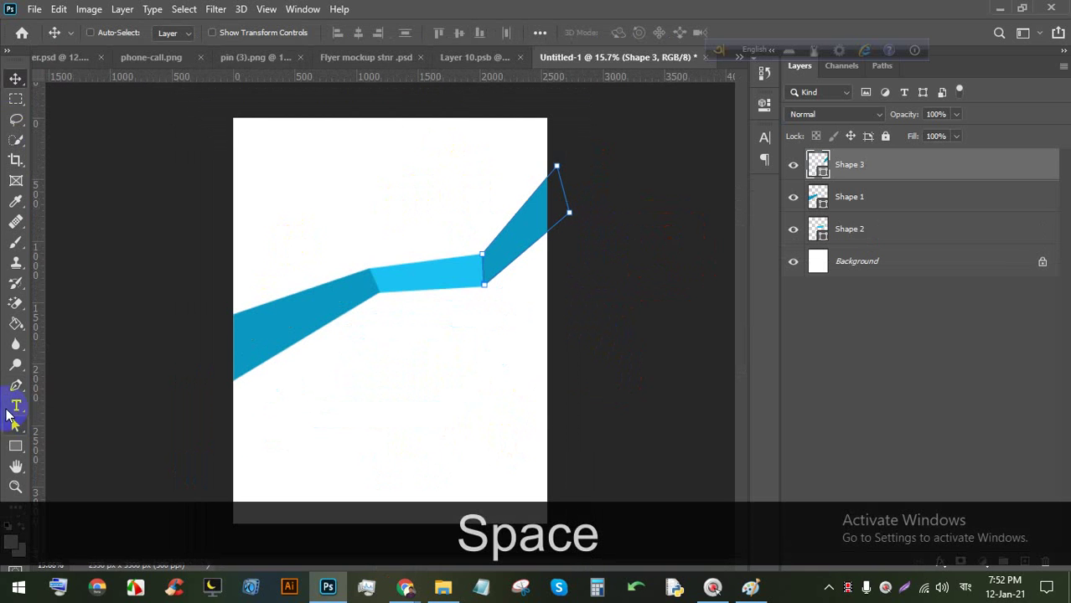
pyautogui.click(16, 387)
pyautogui.click(216, 354)
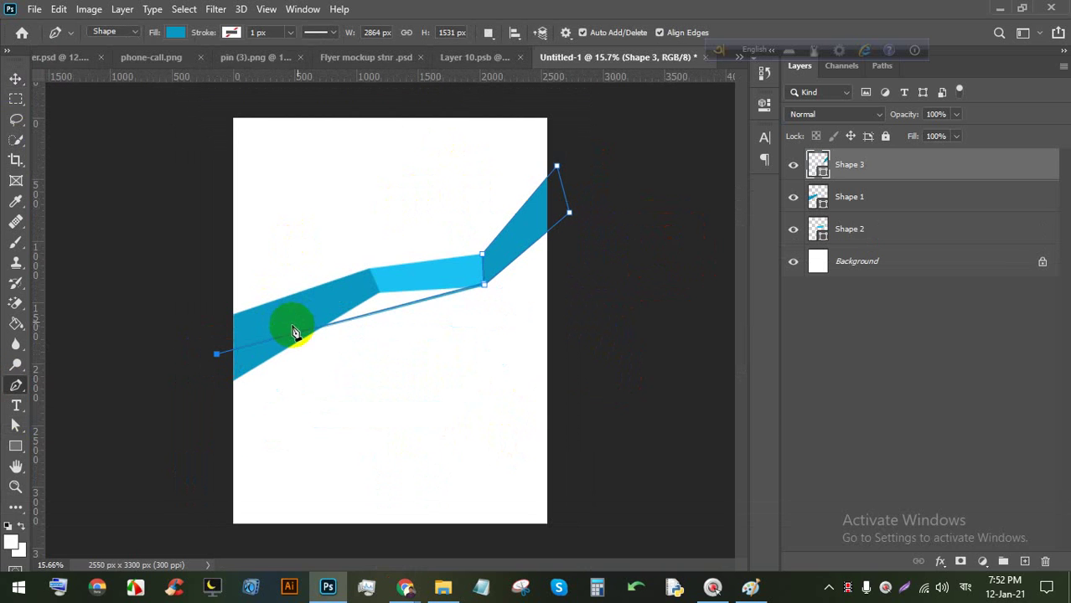
pyautogui.hotkey('ctrl', 'z')
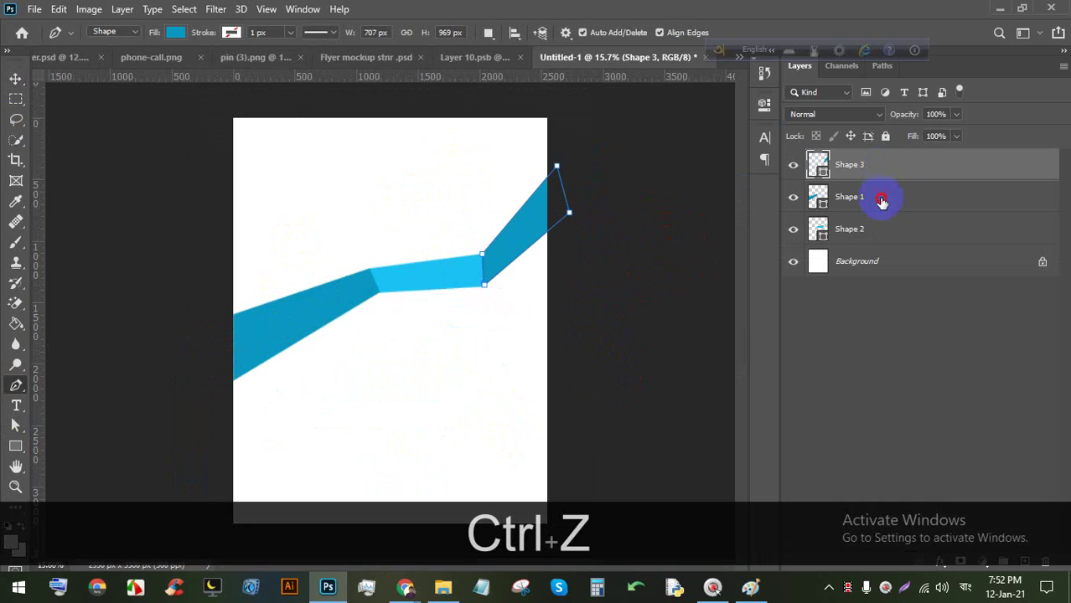
pyautogui.click(881, 201)
# Draw Shape 4 covering the page's top area above the ribbon.
pyautogui.click(571, 191)
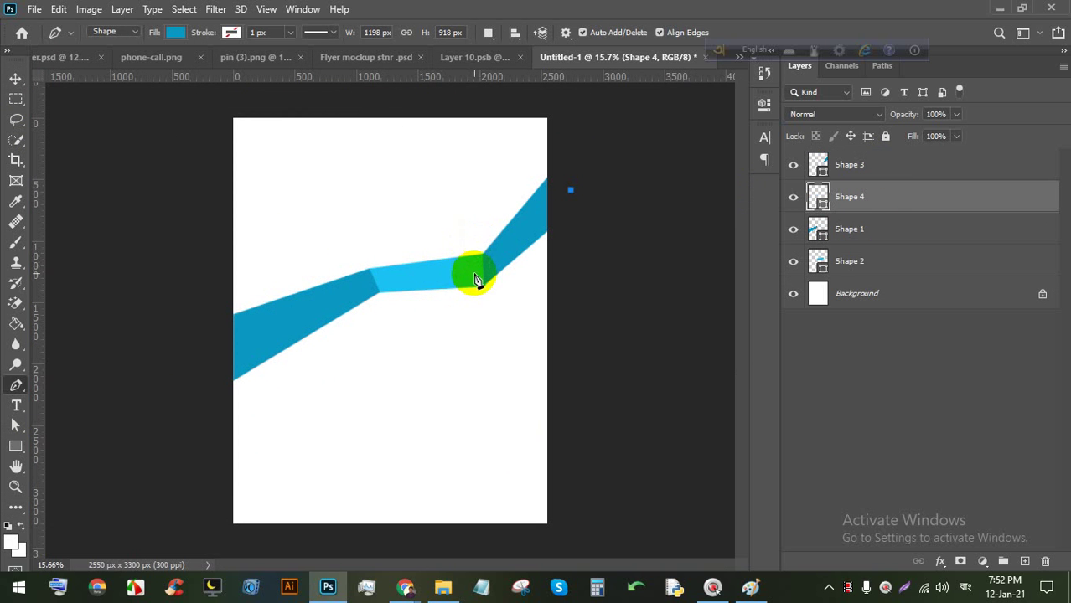
pyautogui.moveTo(474, 277); pyautogui.dragTo(347, 294)
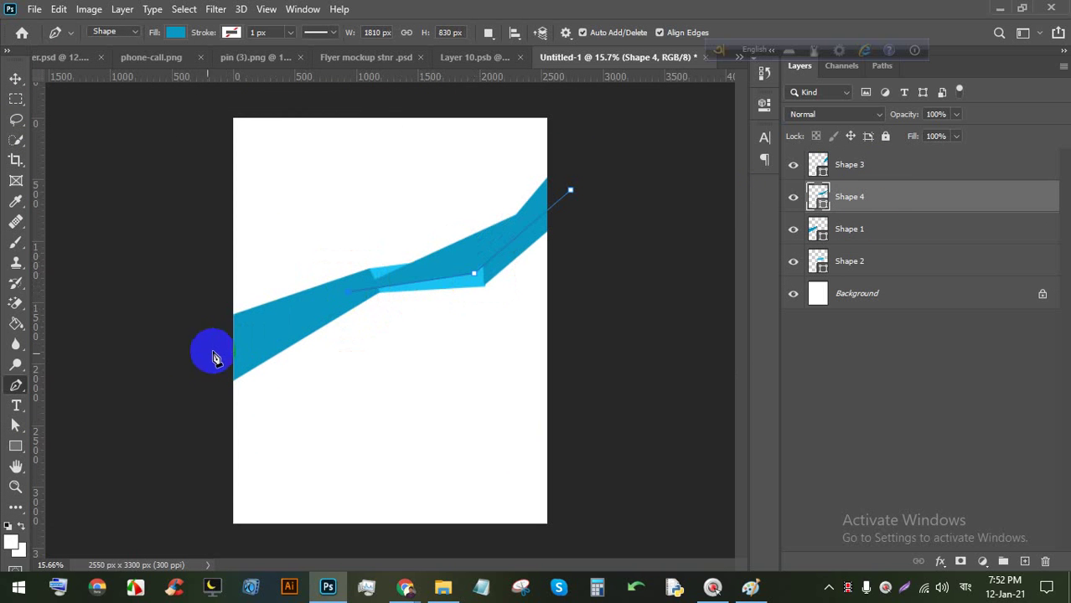
pyautogui.click(211, 99)
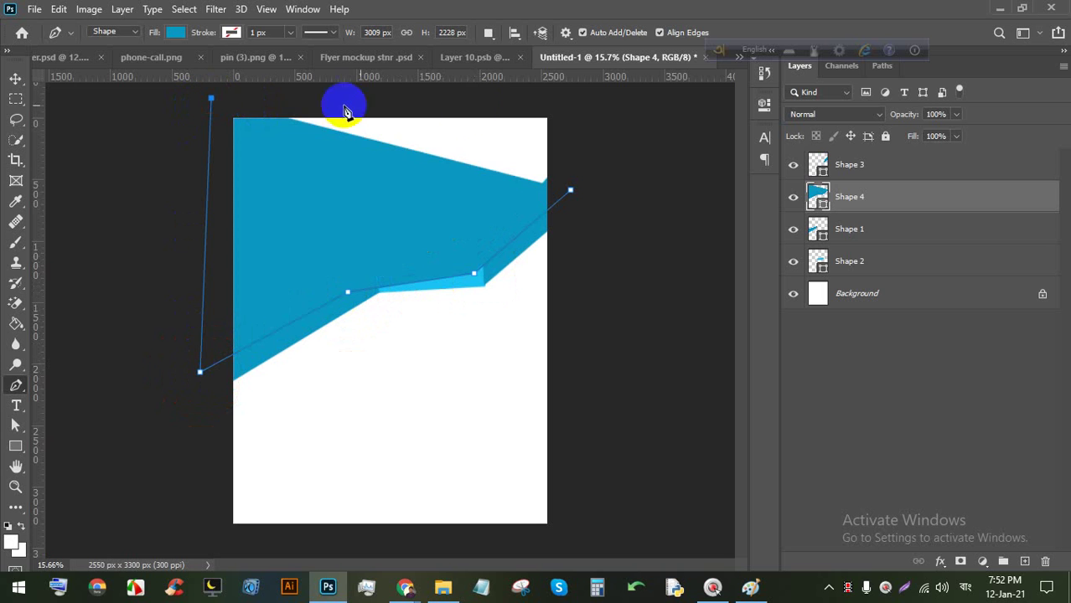
pyautogui.click(570, 99)
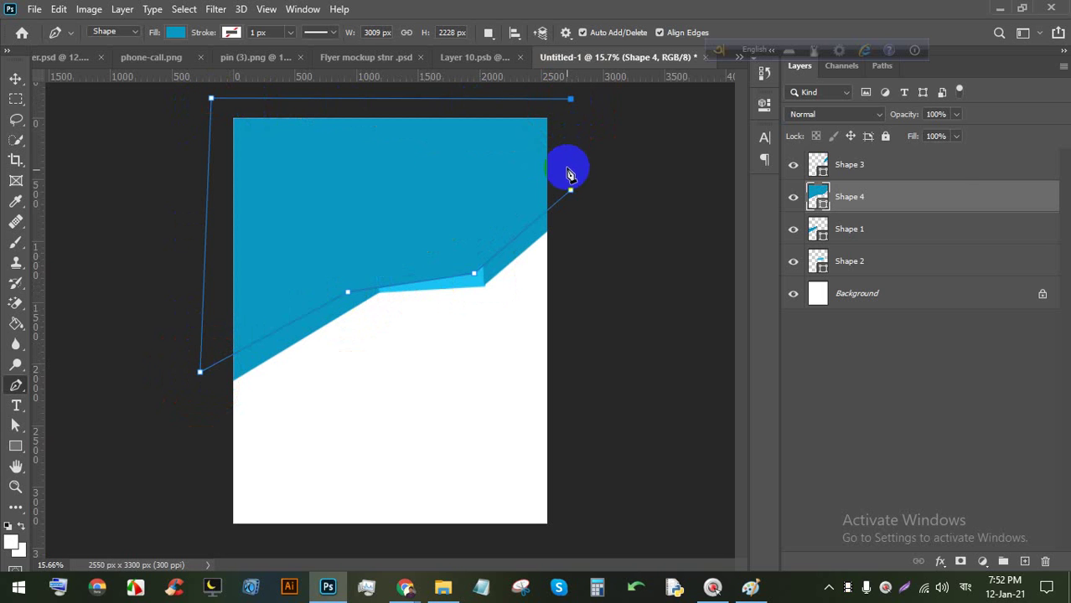
# Fill Shape 4 crimson #c00a35 and move it below the blue bands.
pyautogui.doubleClick(819, 196)
pyautogui.moveTo(775, 170); pyautogui.dragTo(778, 163)
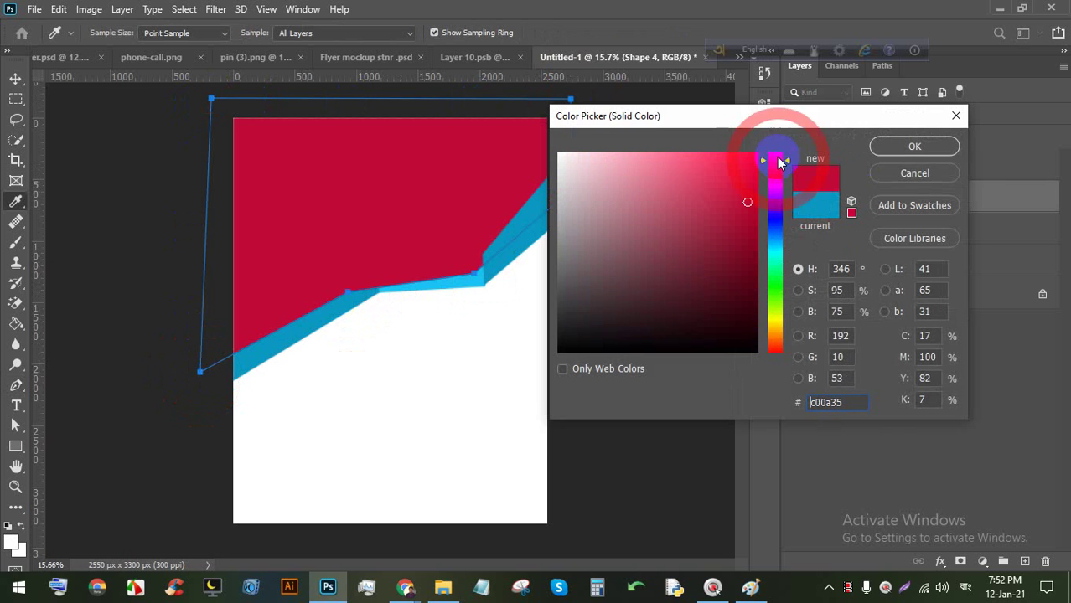
pyautogui.click(915, 147)
pyautogui.moveTo(903, 192); pyautogui.dragTo(881, 274)
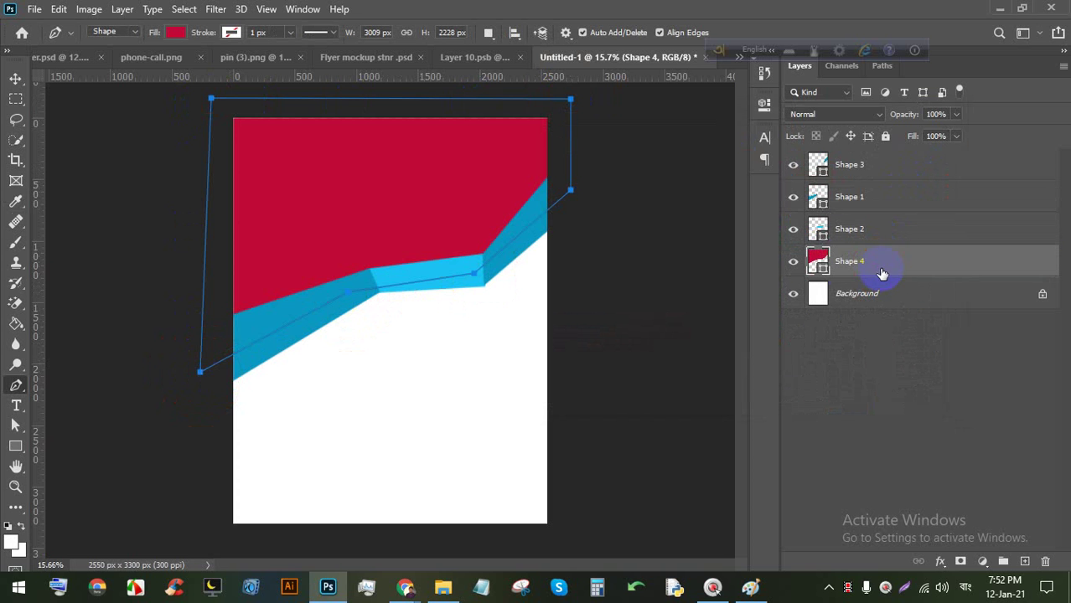
# Delete the accidentally created empty Shape 5 layer.
pyautogui.click(605, 198)
pyautogui.scroll(-2, 430, 137)
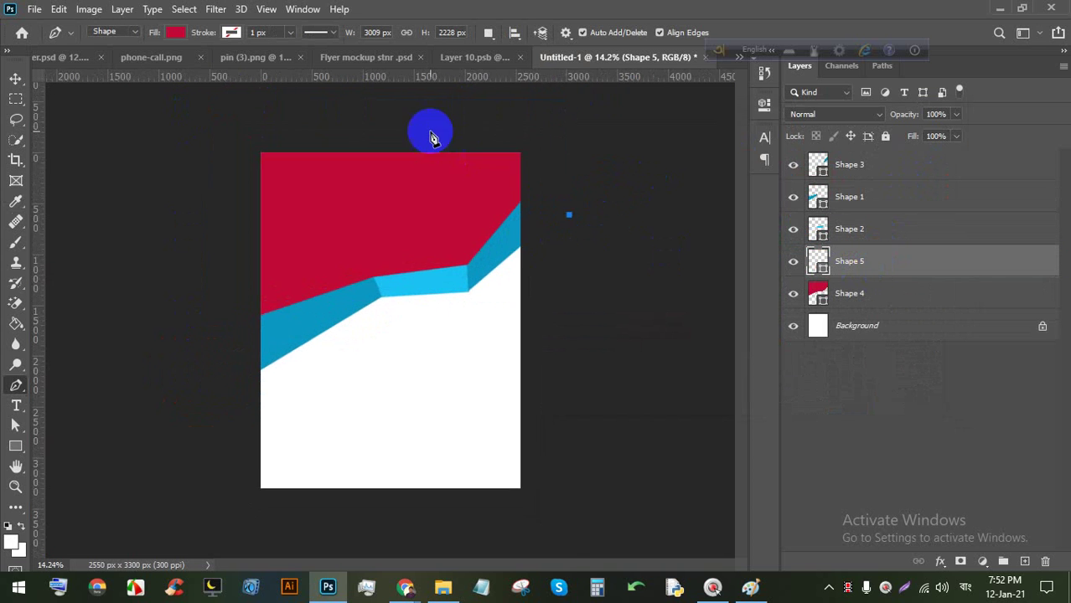
pyautogui.scroll(4, 347, 155)
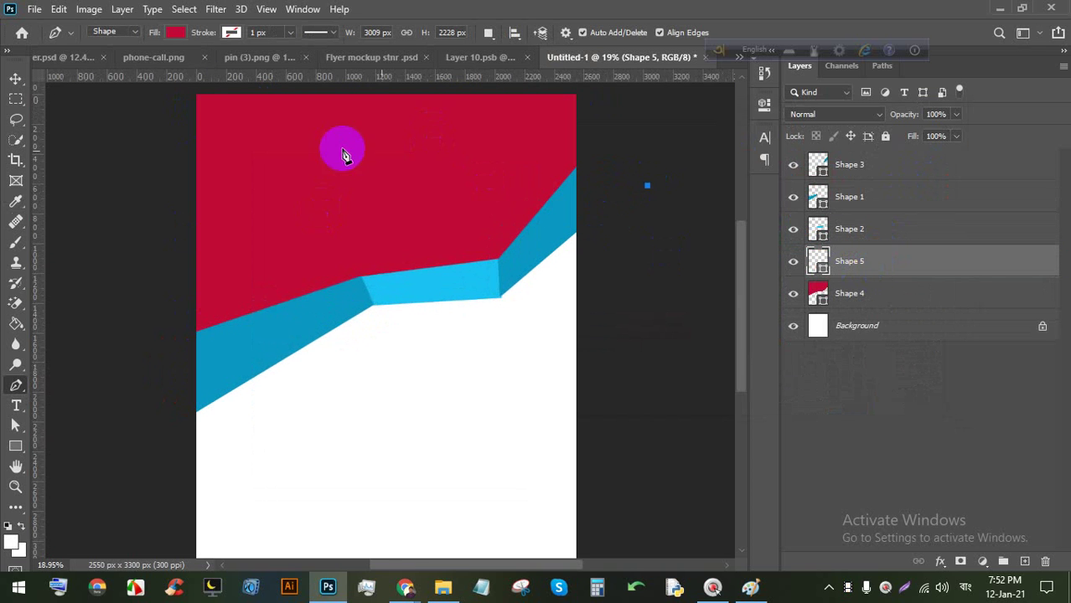
pyautogui.click(15, 78)
pyautogui.press('BackSpace')
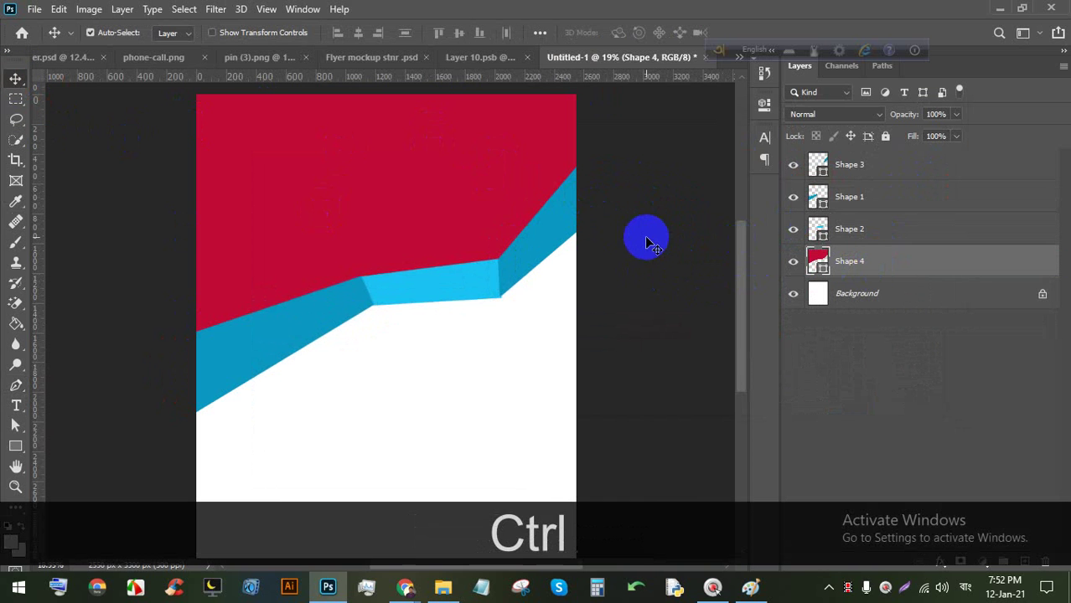
# Save the document on this computer as Untitled-1.psd.
pyautogui.hotkey('ctrl', 's')
pyautogui.click(478, 475)
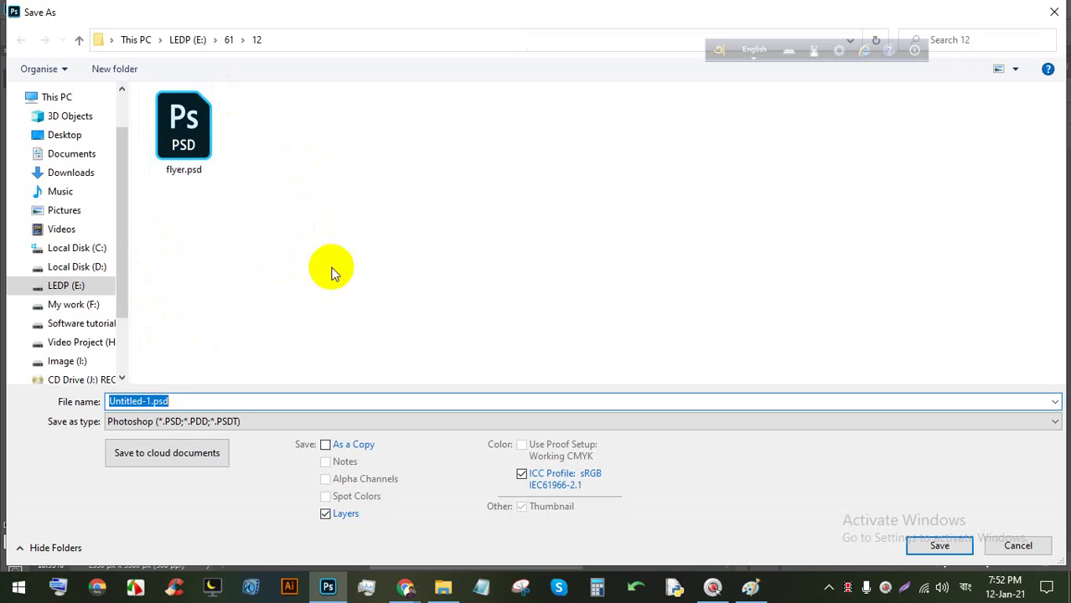
pyautogui.press('Return')
pyautogui.press('Return')
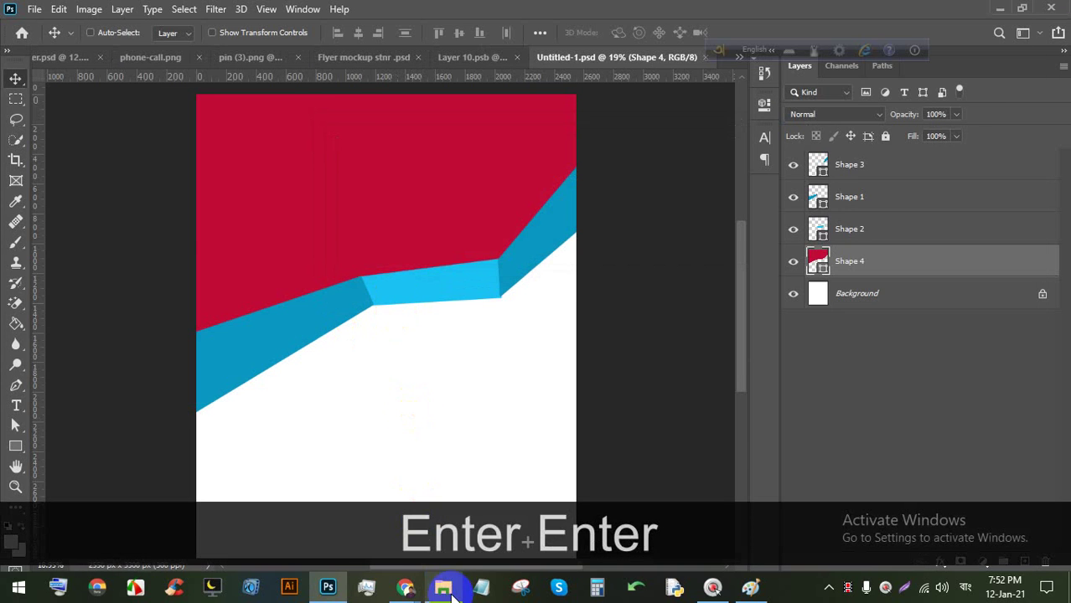
pyautogui.moveTo(402, 590)
pyautogui.click(320, 522)
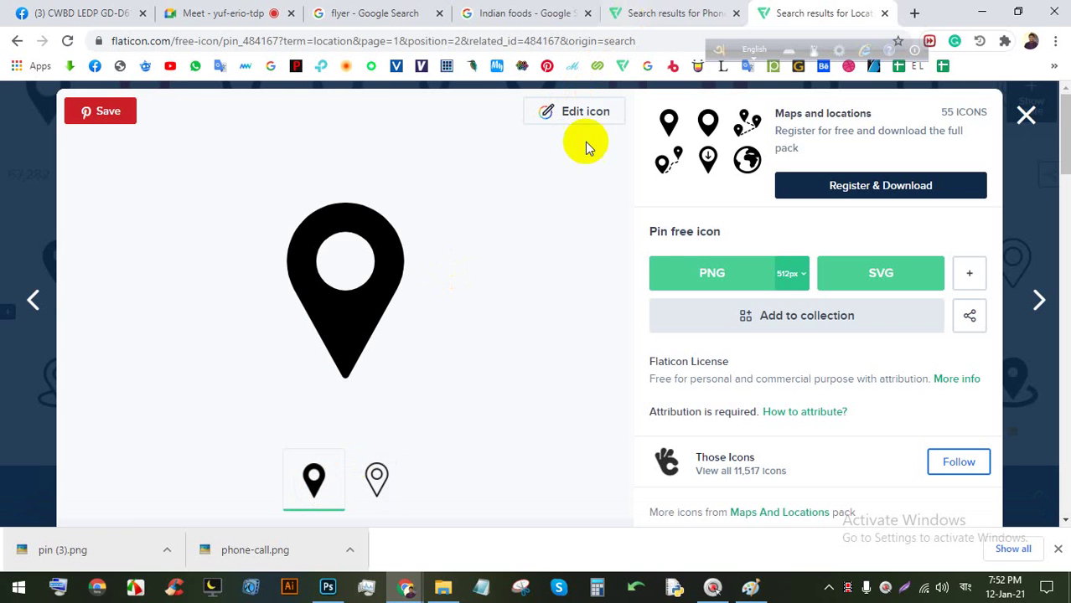
# Search Google for 'uk city' in a new tab and switch to the image results.
pyautogui.click(1024, 114)
pyautogui.click(914, 13)
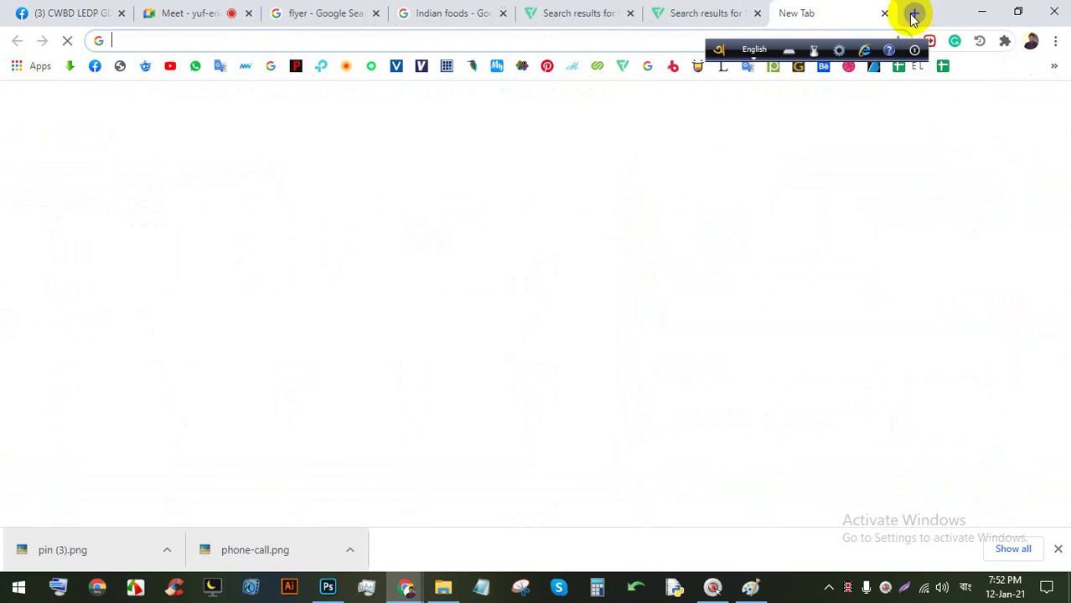
pyautogui.click(642, 36)
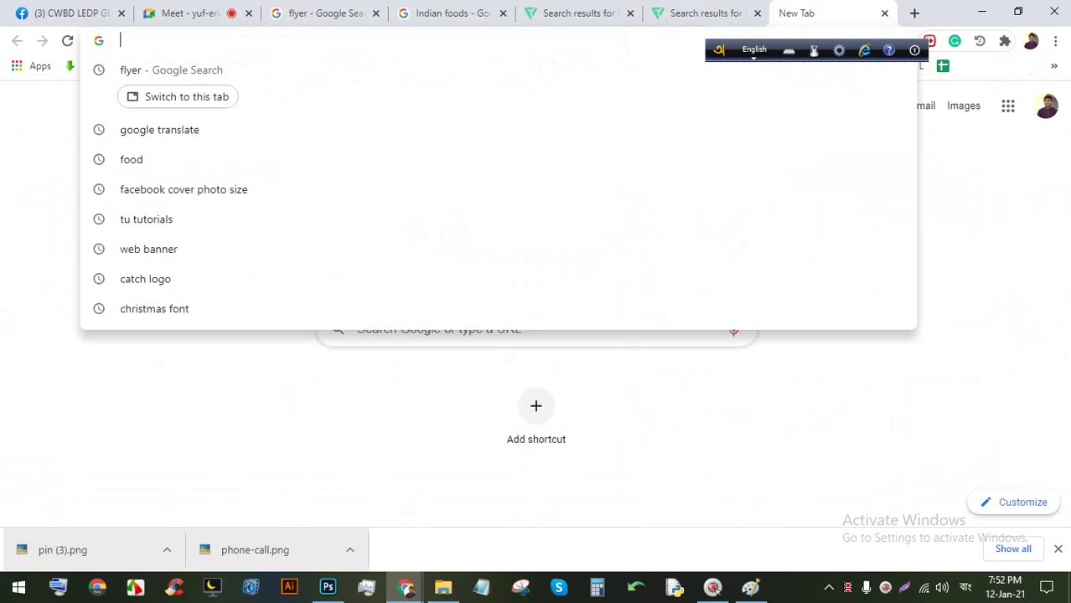
pyautogui.write('uk c')
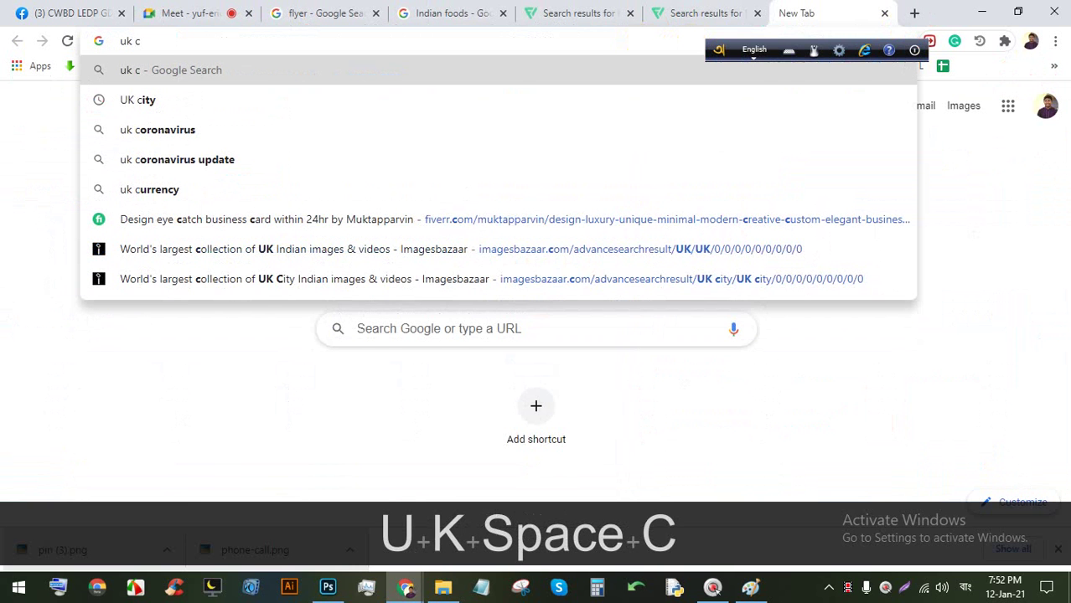
pyautogui.write('ity')
pyautogui.press('Return')
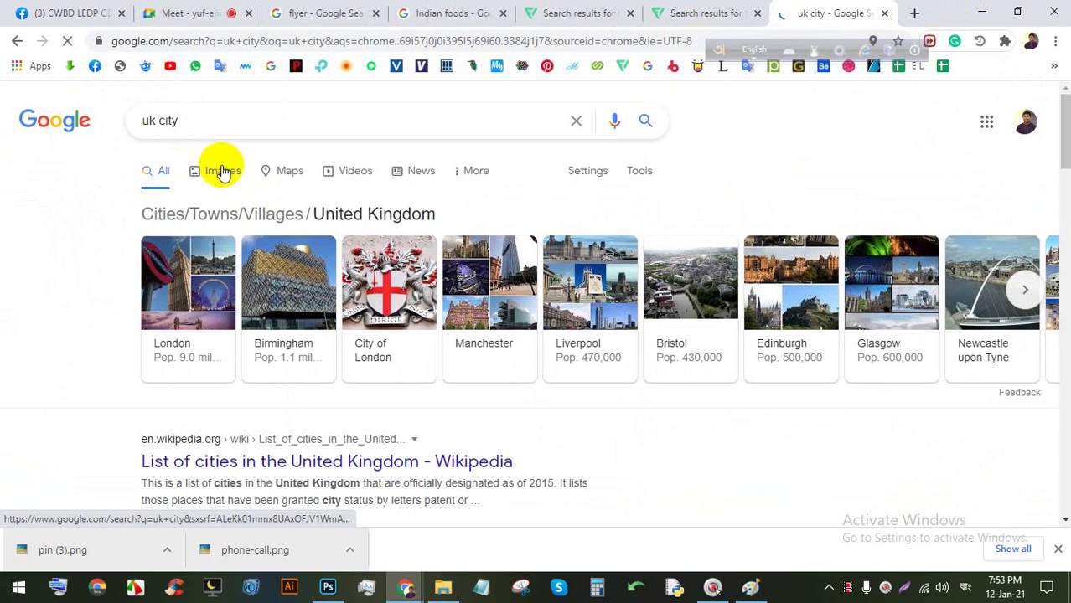
pyautogui.click(202, 170)
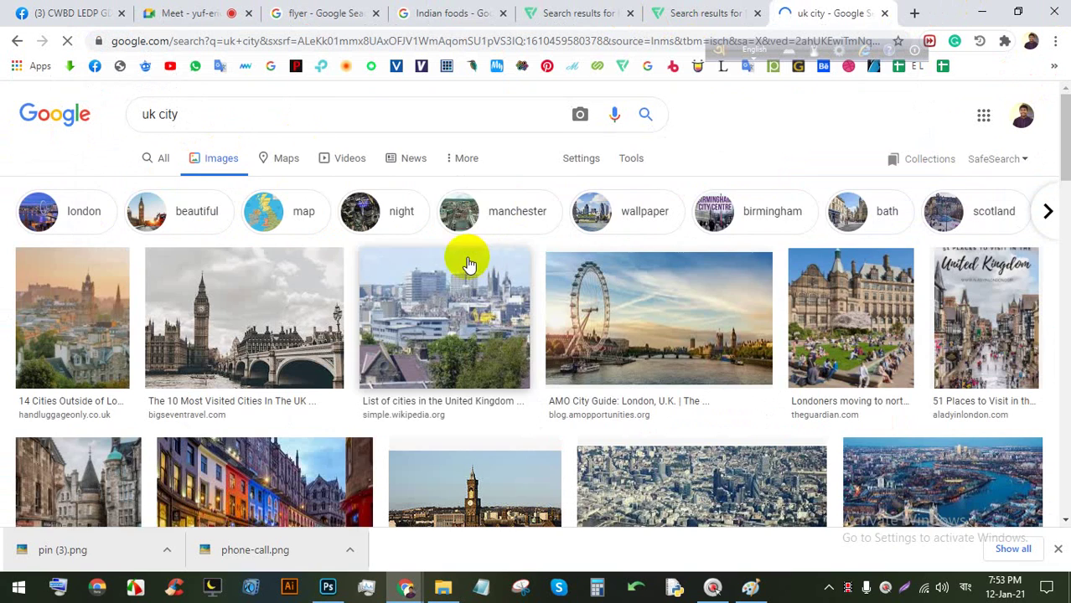
# Save The City of London, UK 2015 aerial photo from the image results.
pyautogui.scroll(-2, 433, 318)
pyautogui.scroll(1, 310, 277)
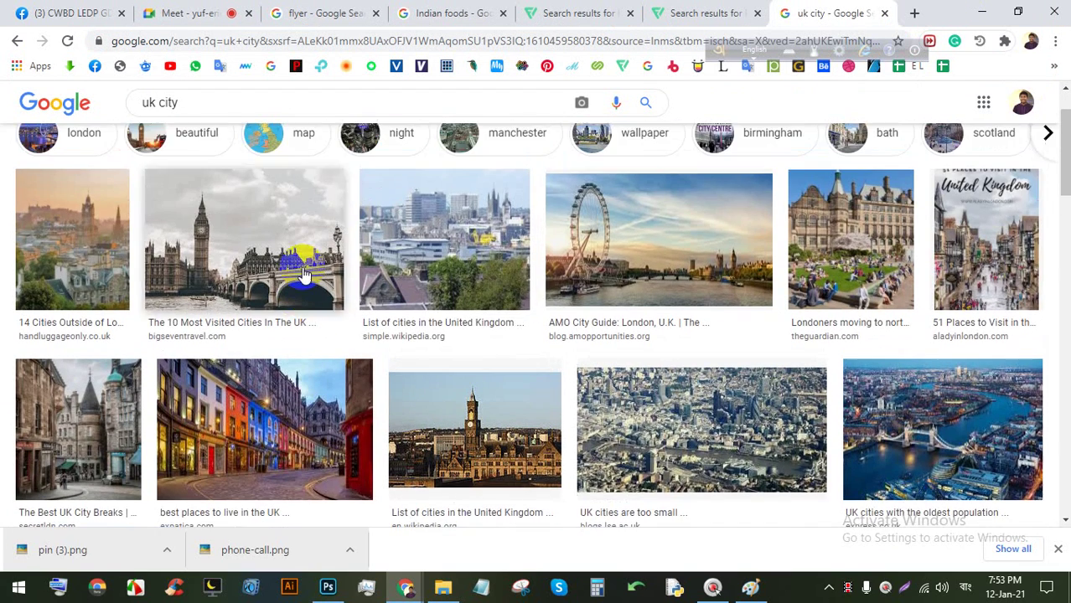
pyautogui.scroll(-6, 606, 300)
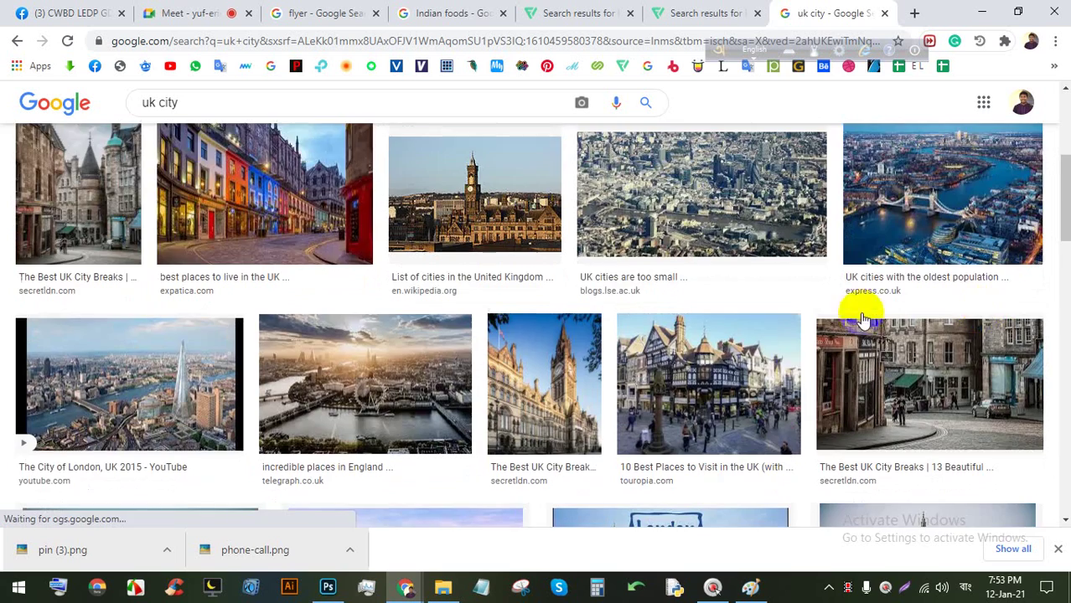
pyautogui.scroll(2, 653, 343)
pyautogui.scroll(-2, 352, 336)
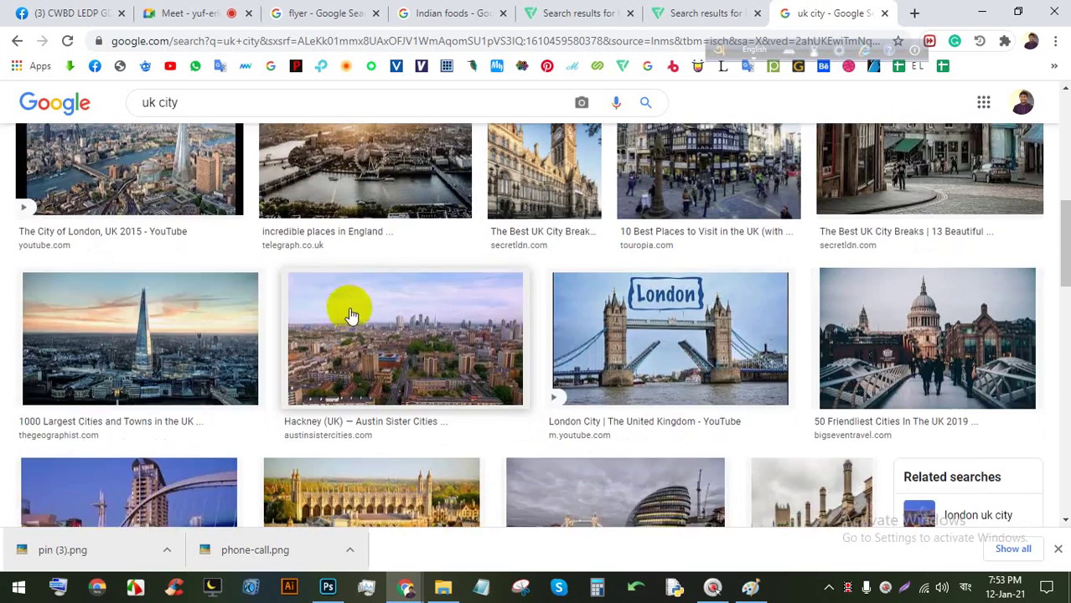
pyautogui.scroll(2, 310, 317)
pyautogui.click(179, 303)
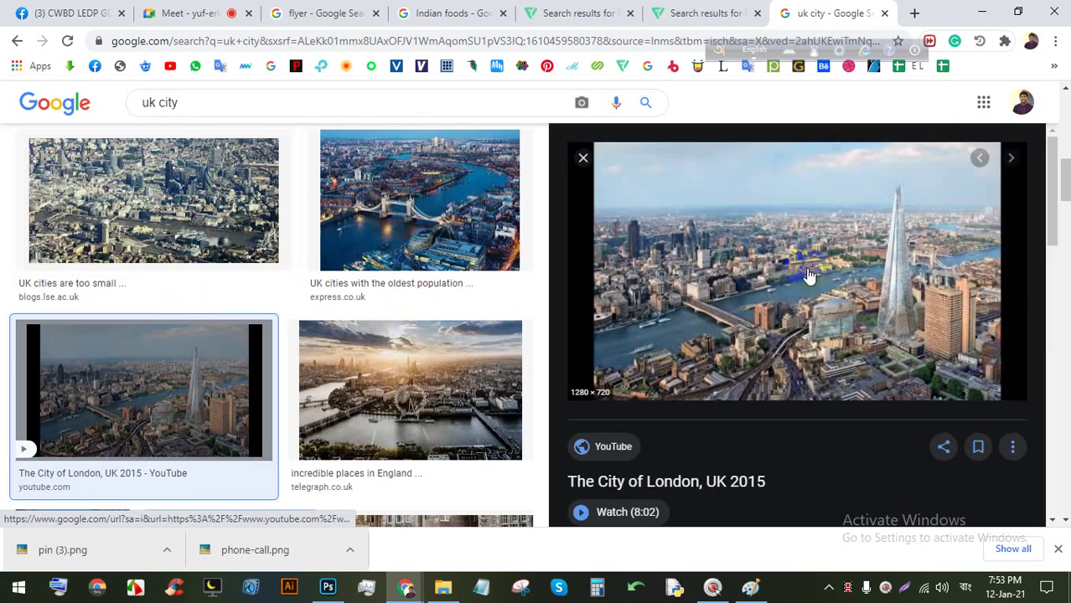
pyautogui.rightClick(806, 237)
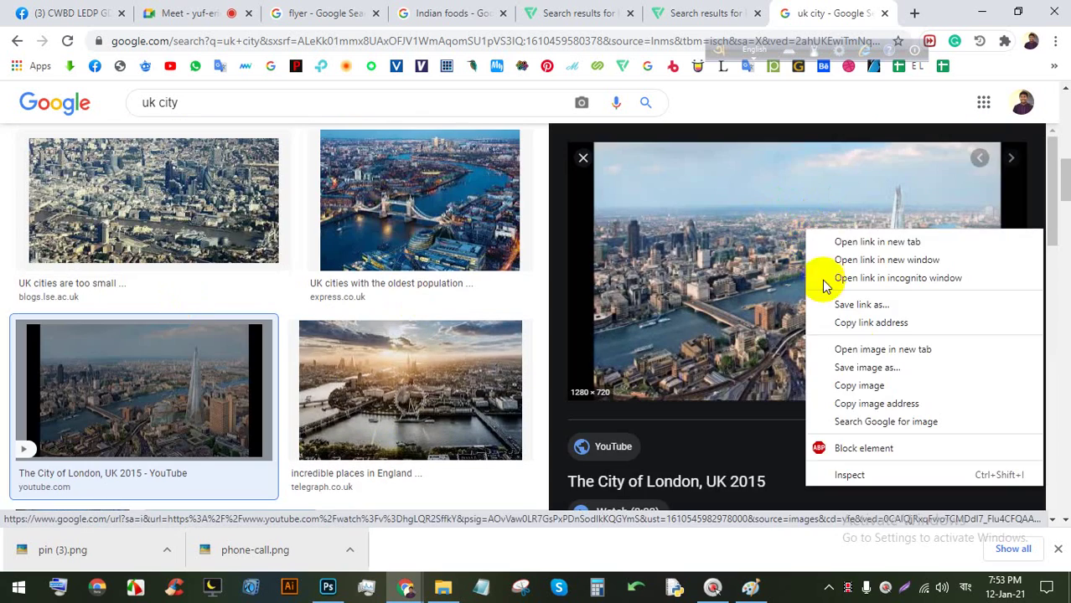
pyautogui.click(852, 364)
pyautogui.press('Return')
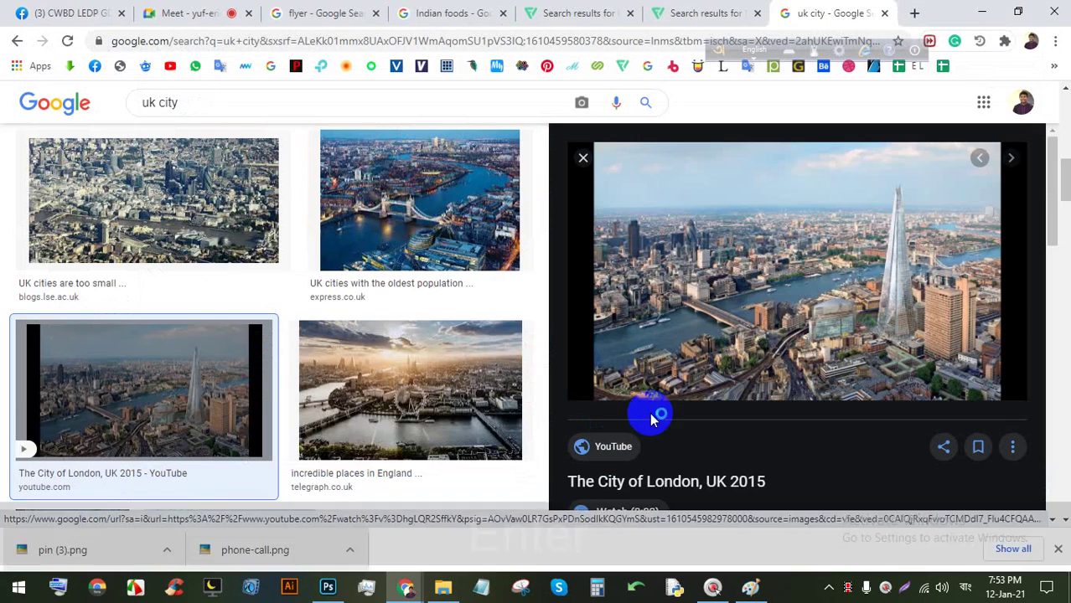
# Place the downloaded London aerial photo into the flyer and enlarge it over the header.
pyautogui.moveTo(85, 549); pyautogui.dragTo(388, 195)
pyautogui.scroll(-2, 406, 258)
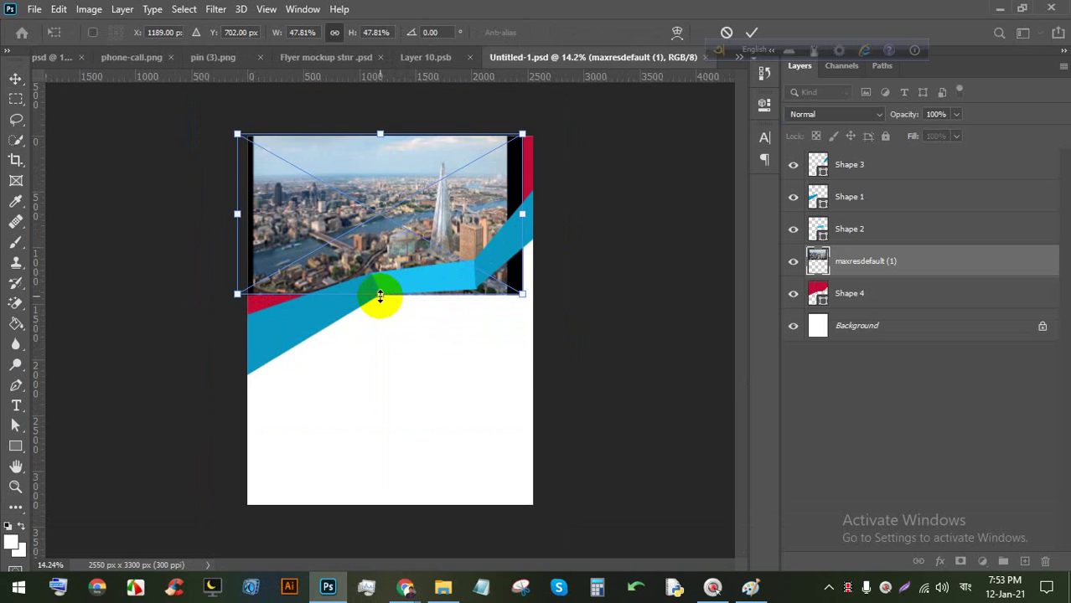
pyautogui.moveTo(379, 295); pyautogui.dragTo(388, 334)
pyautogui.click(750, 33)
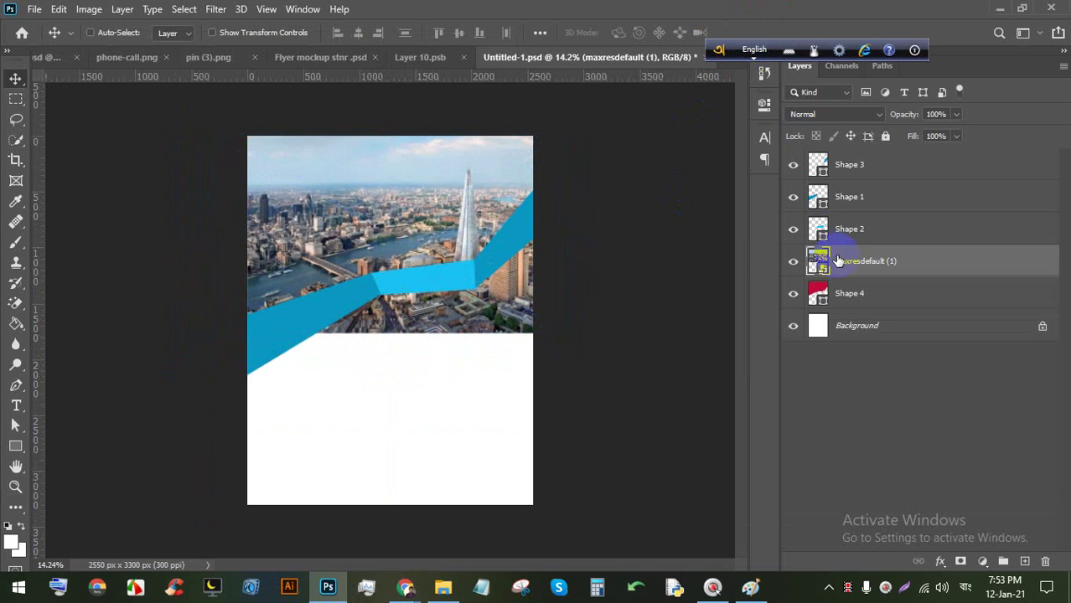
# Clip the photo into the Shape 4 layer and save the flyer.
pyautogui.scroll(1, 445, 229)
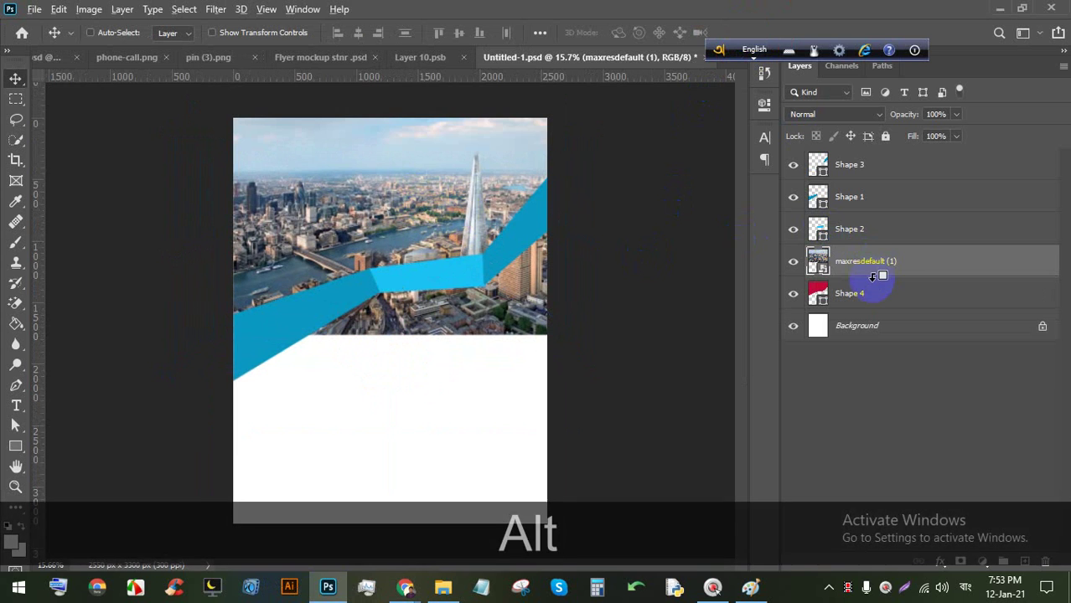
pyautogui.keyDown('alt'); pyautogui.click(873, 277); pyautogui.keyUp('alt')
pyautogui.scroll(2, 347, 162)
pyautogui.press('space')
pyautogui.moveTo(416, 230); pyautogui.dragTo(424, 311)
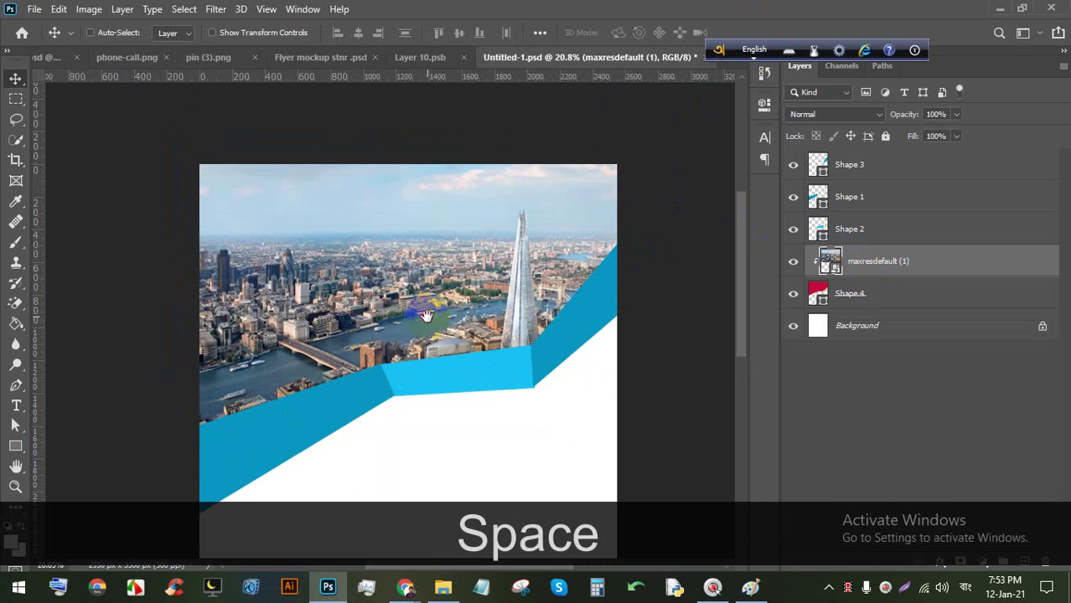
pyautogui.hotkey('ctrl', 's')
pyautogui.hotkey('ctrl', 's')
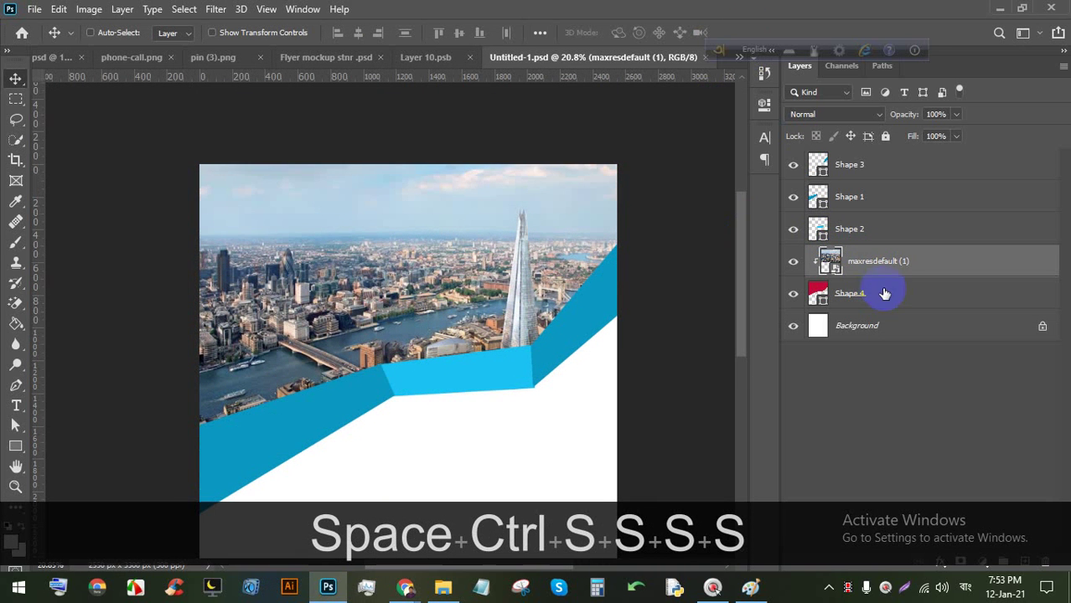
# Nudge the clipped photo slightly into position and save the flyer again.
pyautogui.scroll(-2, 427, 241)
pyautogui.hotkey('ctrl', 't')
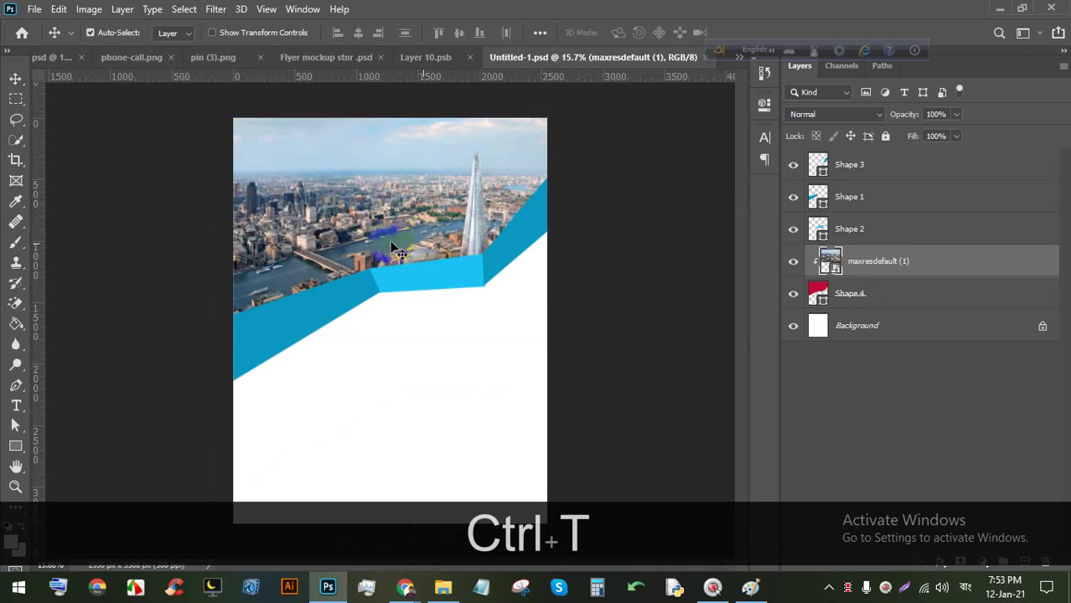
pyautogui.moveTo(406, 240); pyautogui.dragTo(406, 241)
pyautogui.click(752, 33)
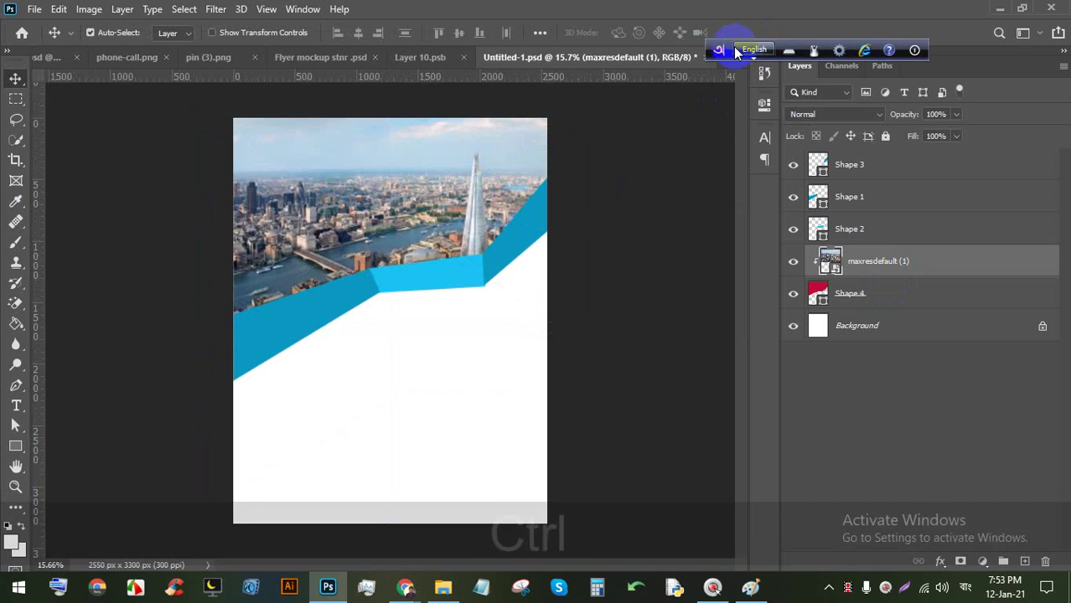
pyautogui.hotkey('ctrl', 's')
pyautogui.hotkey('ctrl', 's')
pyautogui.hotkey('ctrl', 's')
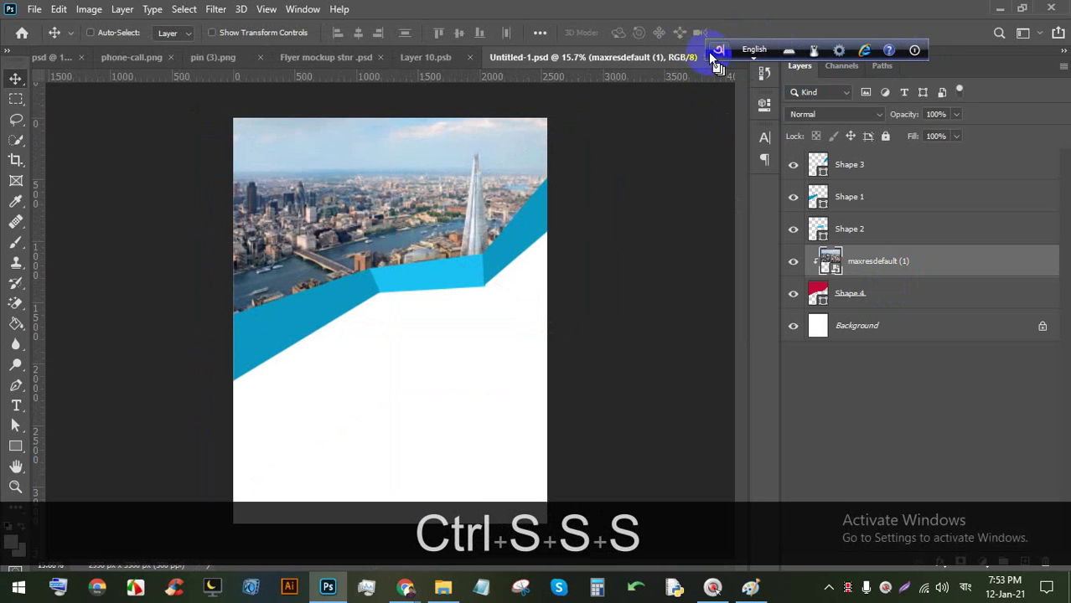
pyautogui.moveTo(711, 53); pyautogui.dragTo(719, 19)
pyautogui.scroll(-2, 393, 151)
pyautogui.scroll(4, 360, 146)
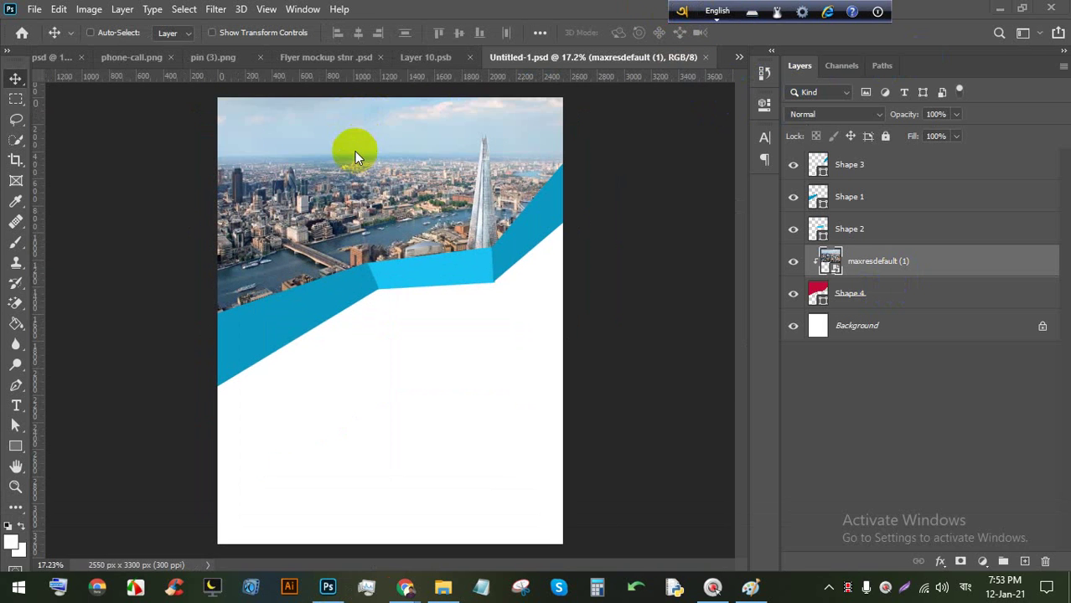
pyautogui.press('space')
pyautogui.press('space')
pyautogui.scroll(2, 331, 235)
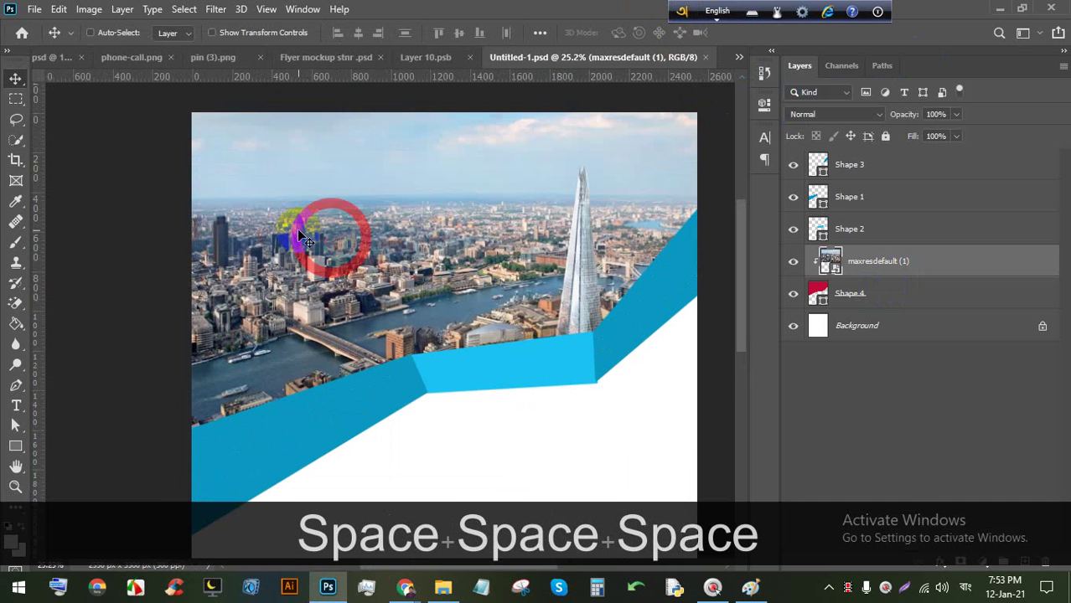
pyautogui.click(16, 406)
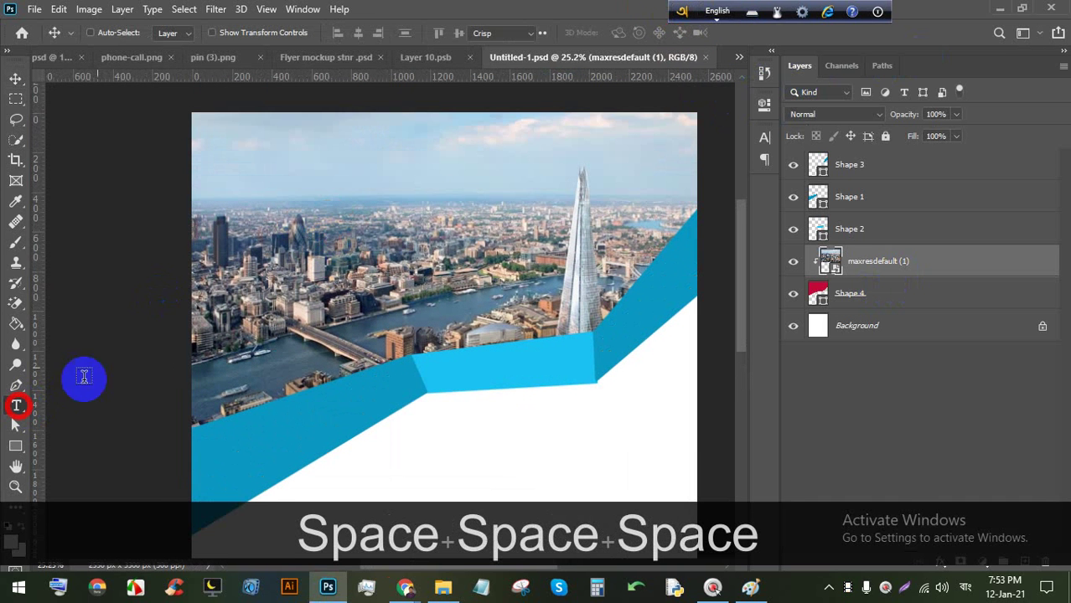
# Group layers Shape 3 through Shape 4 into a group named Header and save.
pyautogui.click(250, 165)
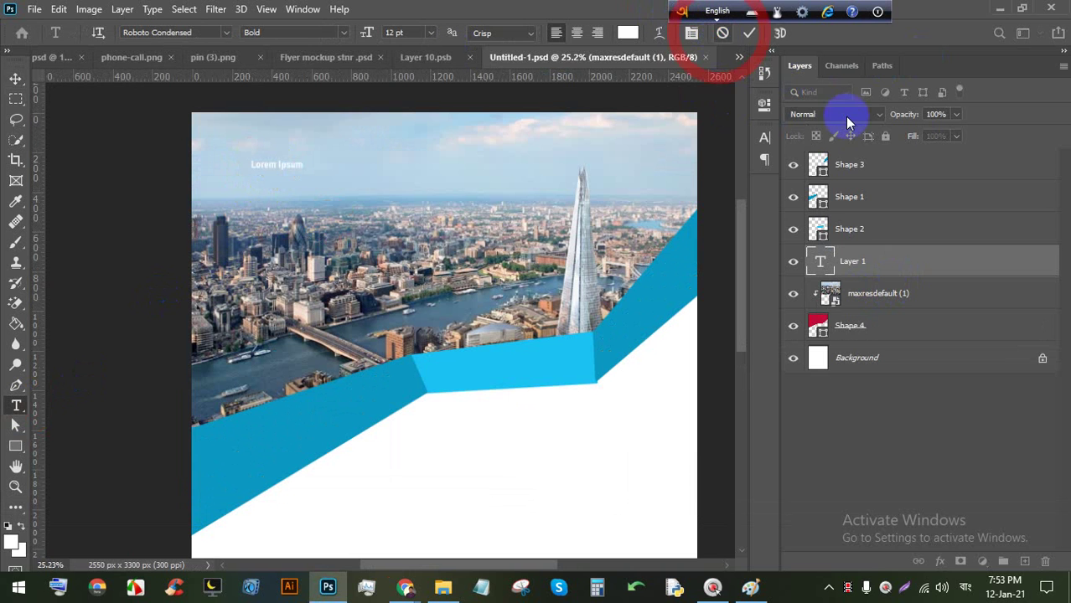
pyautogui.click(889, 168)
pyautogui.keyDown('shift'); pyautogui.click(904, 299); pyautogui.keyUp('shift')
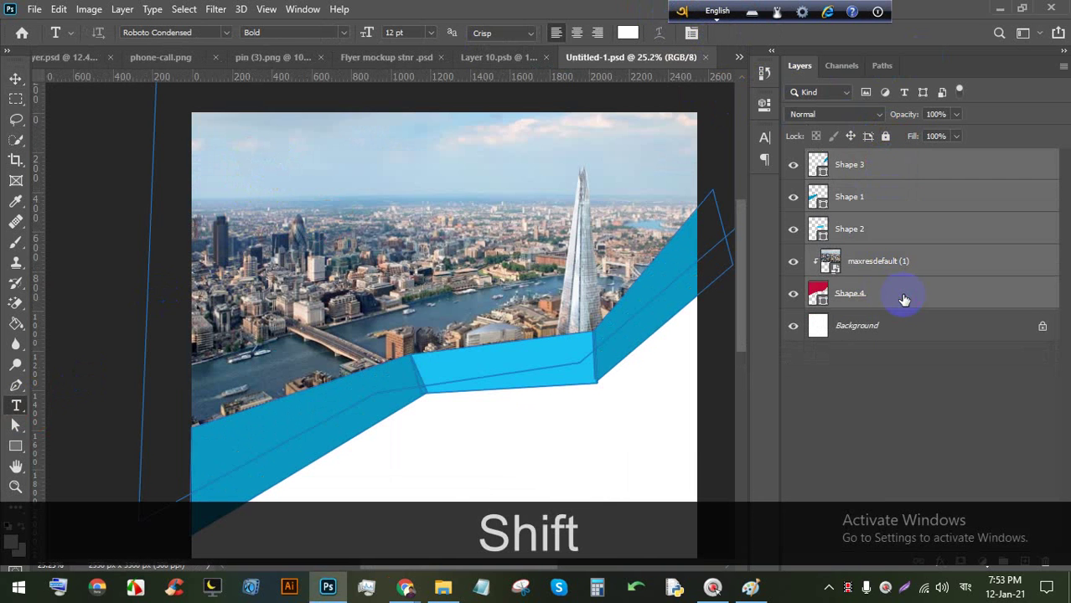
pyautogui.hotkey('ctrl', 'shift', 'g')
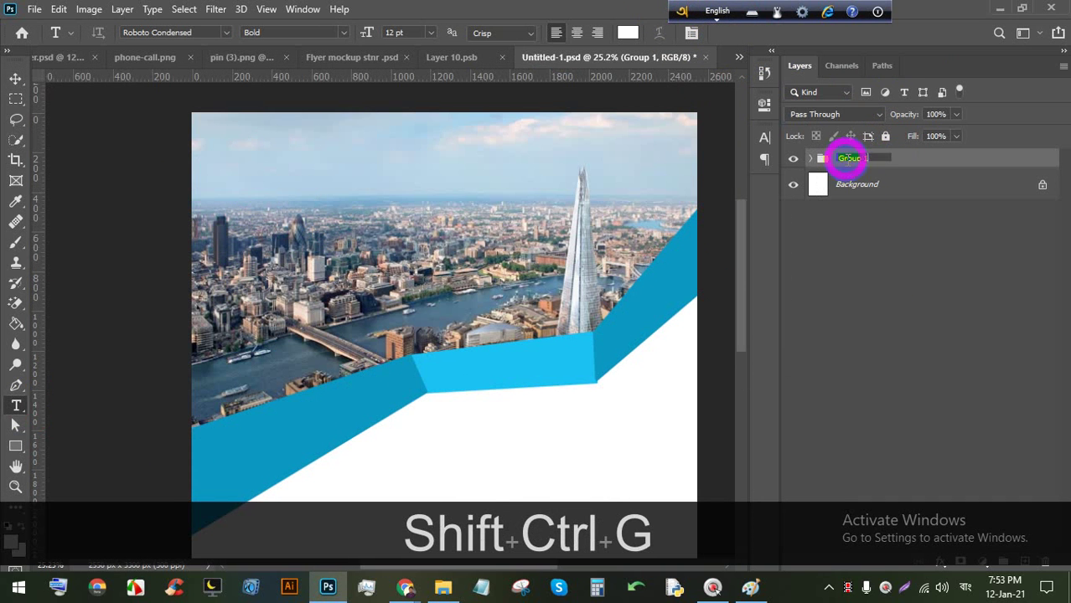
pyautogui.write('Header')
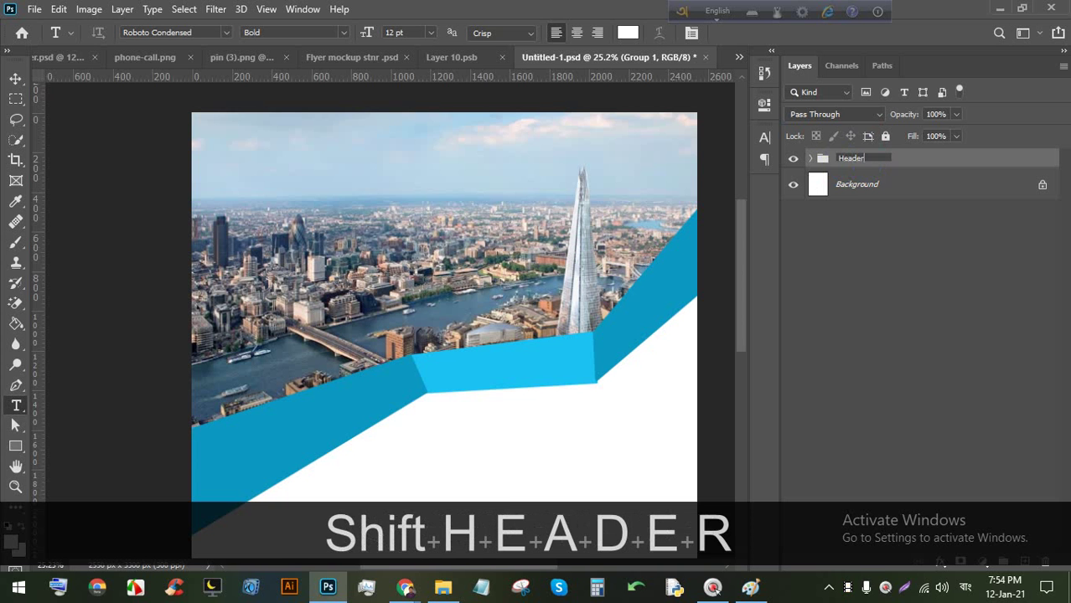
pyautogui.press('Return')
pyautogui.hotkey('ctrl', 's')
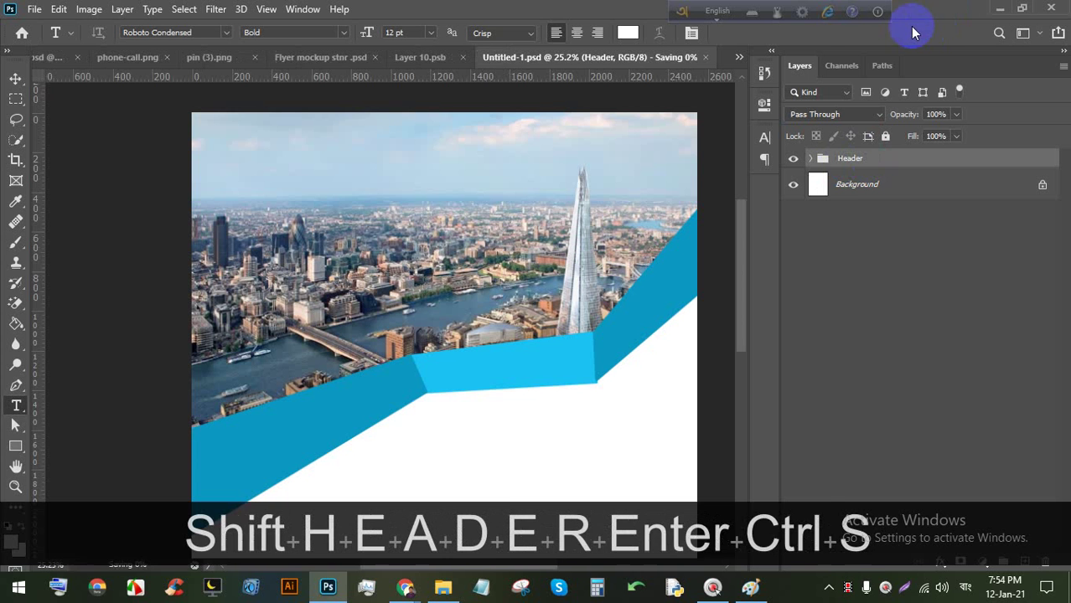
pyautogui.moveTo(454, 196); pyautogui.dragTo(436, 189)
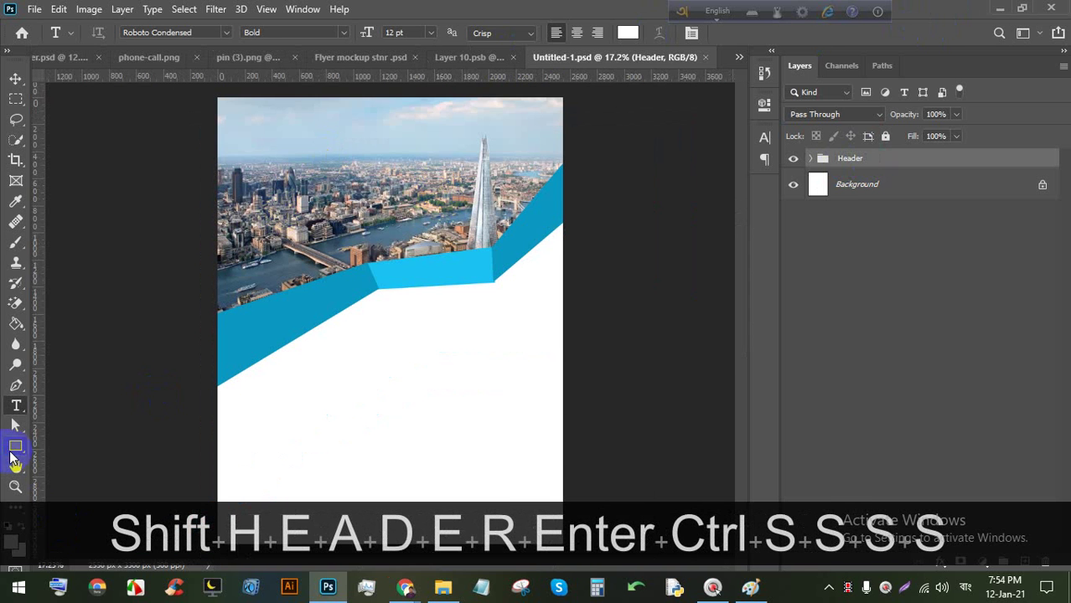
pyautogui.click(15, 446)
pyautogui.scroll(-2, 177, 347)
# Create a 0.5 in (150 px) square and fill it with the sampled flyer blue #0a98c0.
pyautogui.click(344, 364)
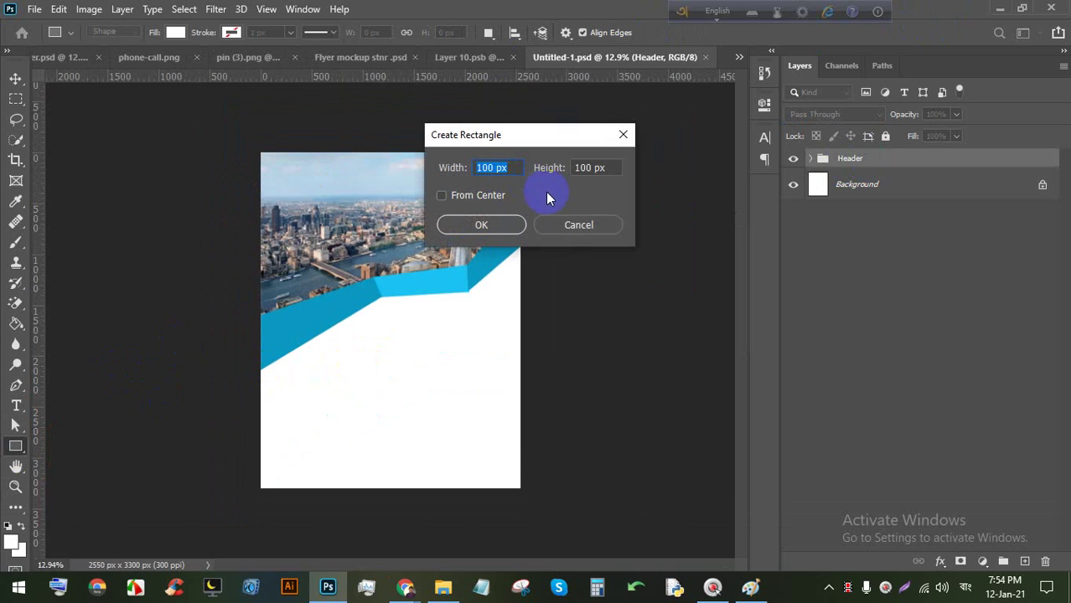
pyautogui.write('.5')
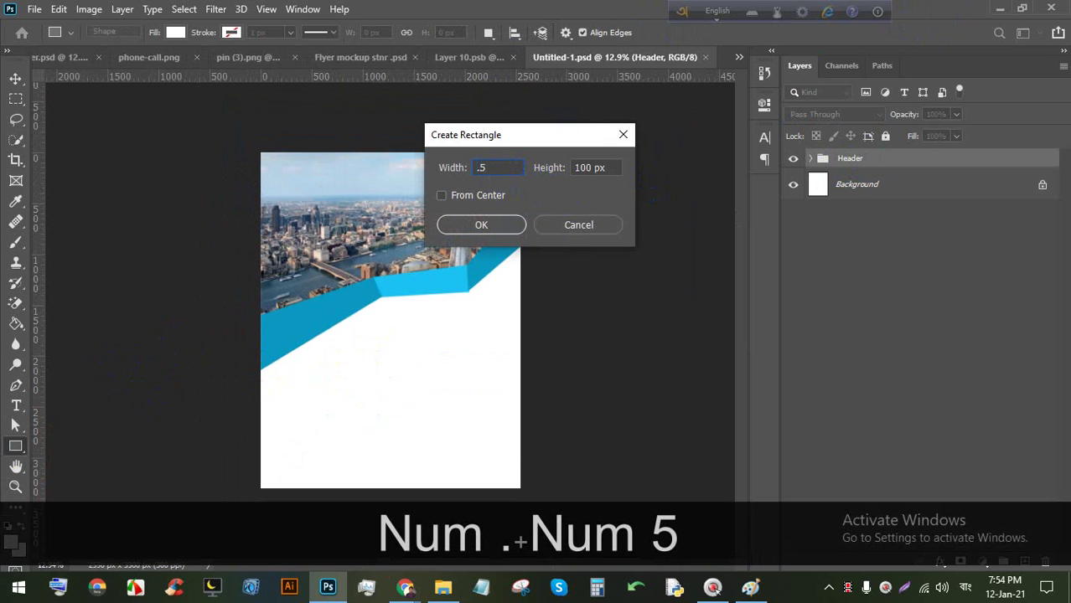
pyautogui.write('in')
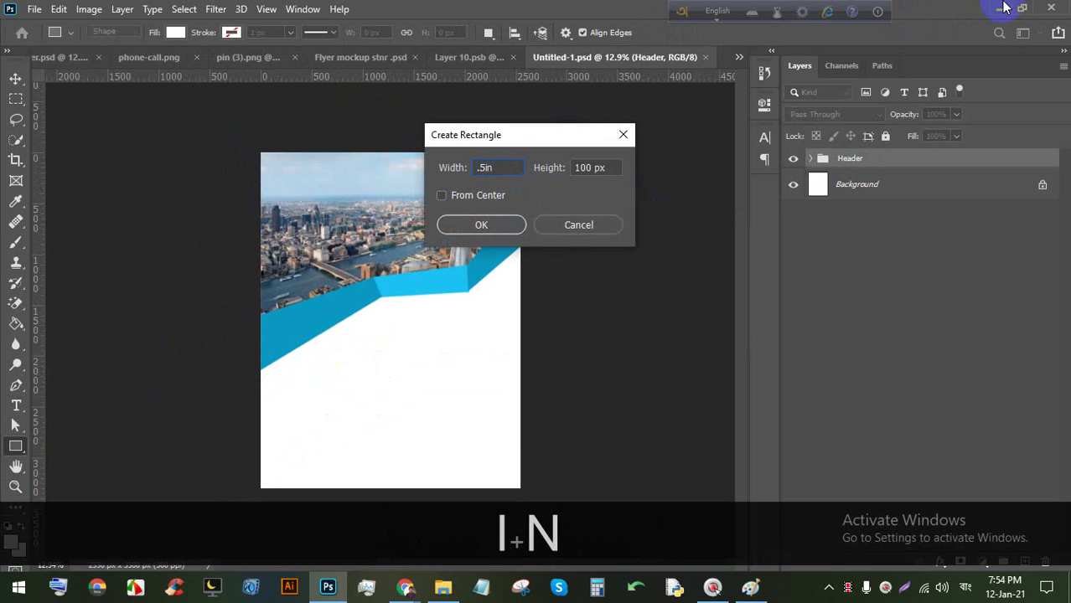
pyautogui.write('.5')
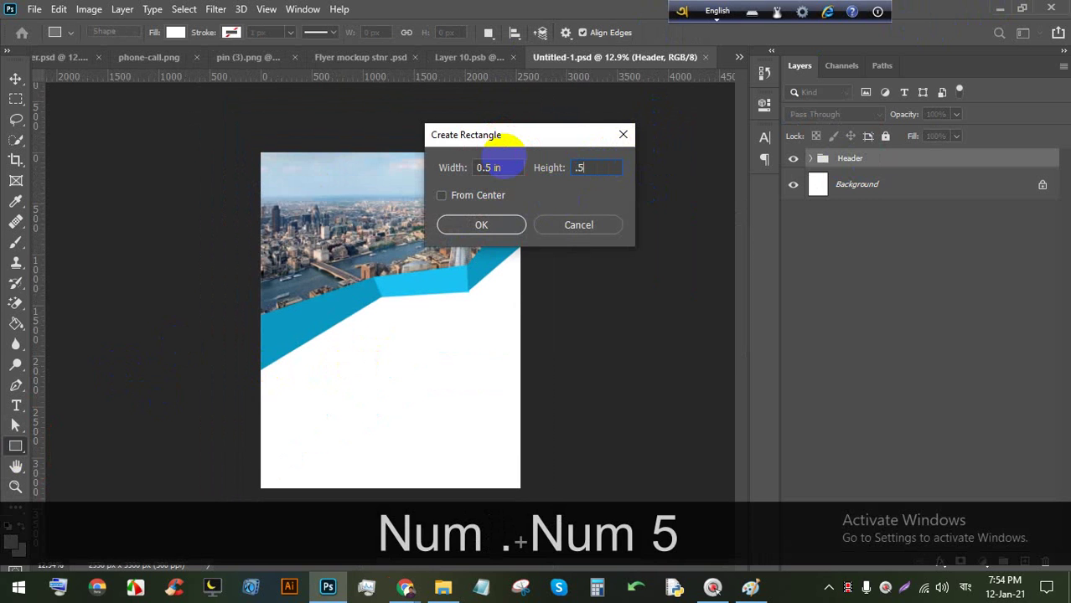
pyautogui.write('in')
pyautogui.press('Return')
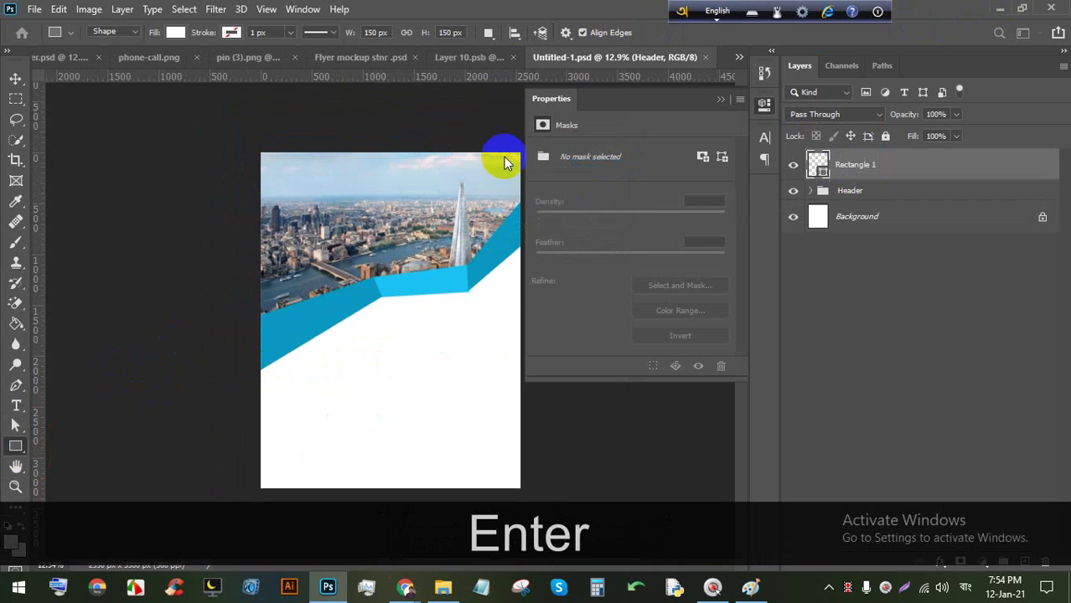
pyautogui.click(717, 99)
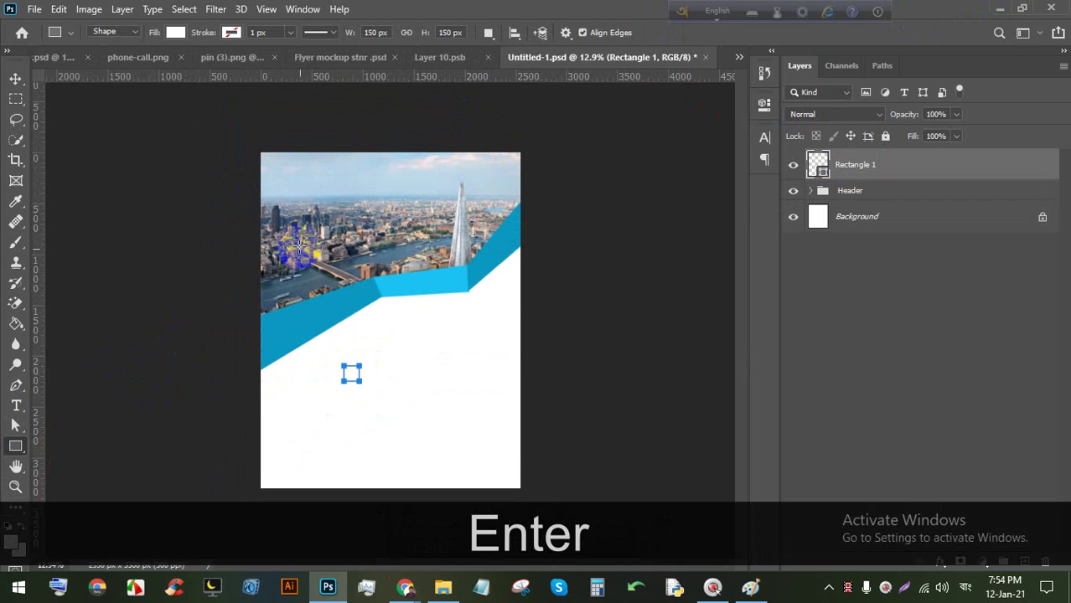
pyautogui.click(15, 99)
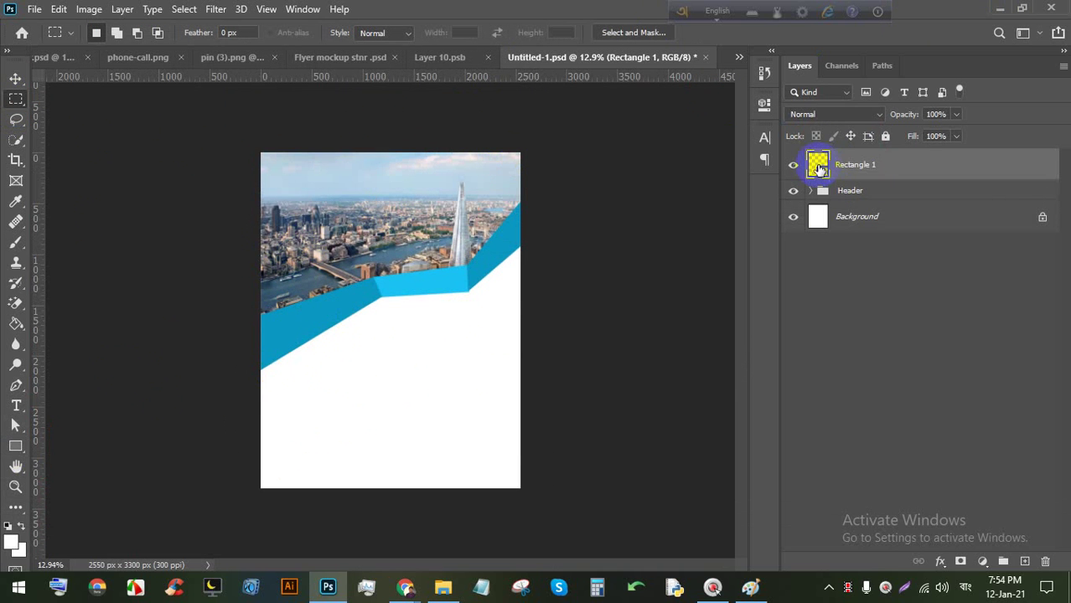
pyautogui.doubleClick(819, 167)
pyautogui.click(474, 267)
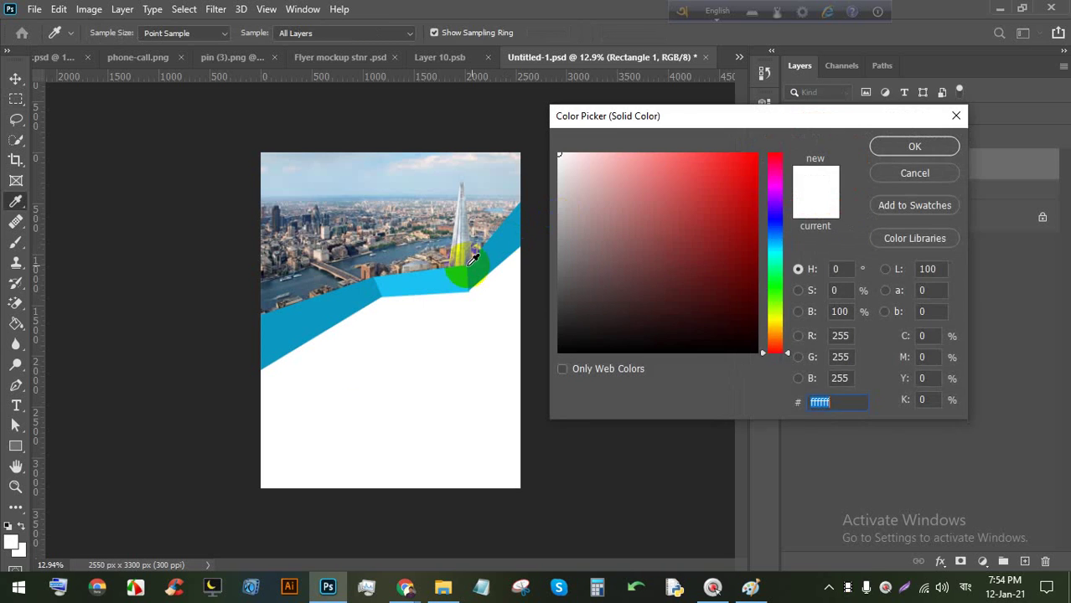
pyautogui.click(909, 147)
pyautogui.click(15, 79)
# Using the blue square as a spacer, add guides 150 px in from the top, left, bottom and right edges.
pyautogui.moveTo(346, 370); pyautogui.dragTo(263, 170)
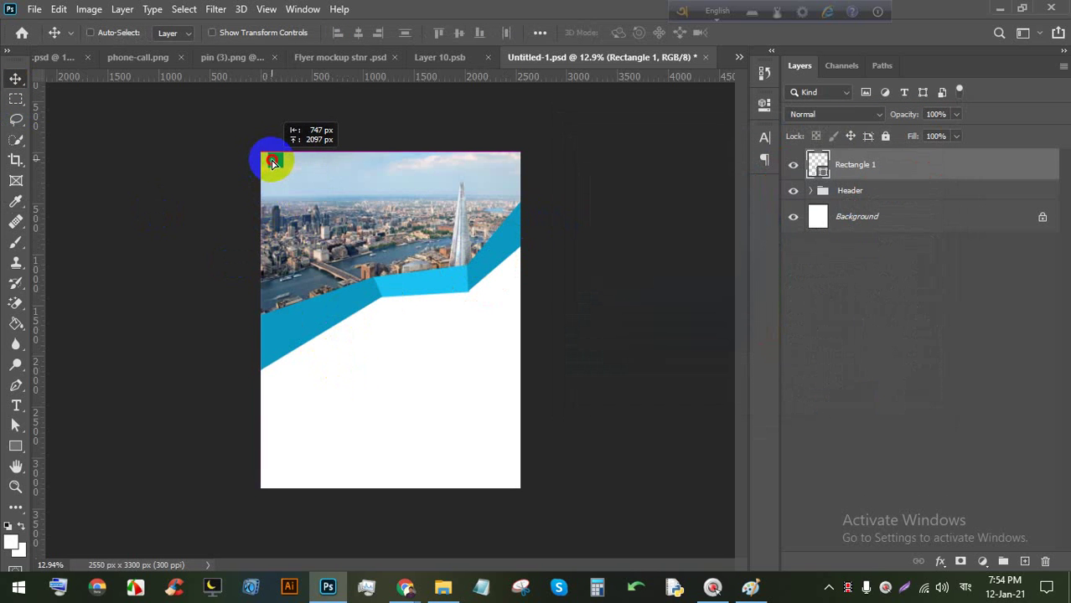
pyautogui.moveTo(299, 76); pyautogui.dragTo(284, 167)
pyautogui.press('alt')
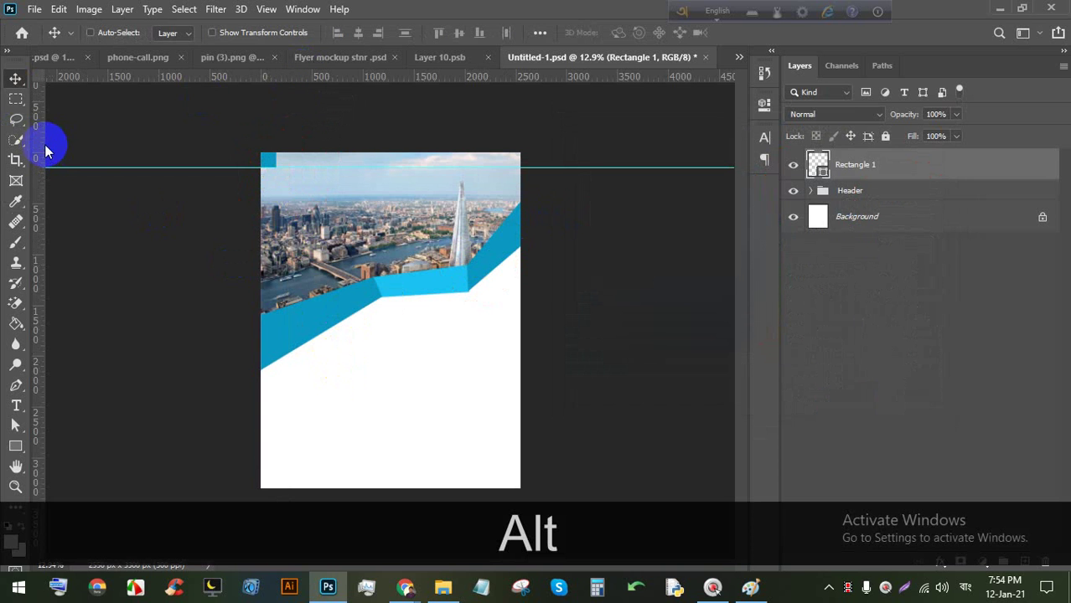
pyautogui.moveTo(41, 148); pyautogui.dragTo(502, 475)
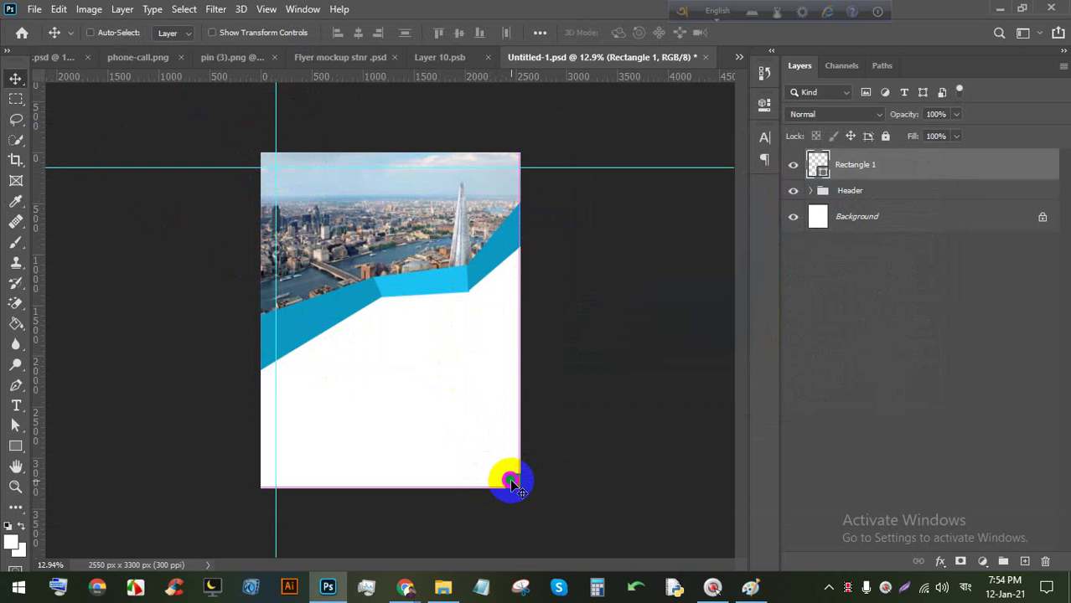
pyautogui.scroll(4, 511, 483)
pyautogui.scroll(-2, 561, 488)
pyautogui.moveTo(475, 78); pyautogui.dragTo(465, 473)
pyautogui.click(19, 449)
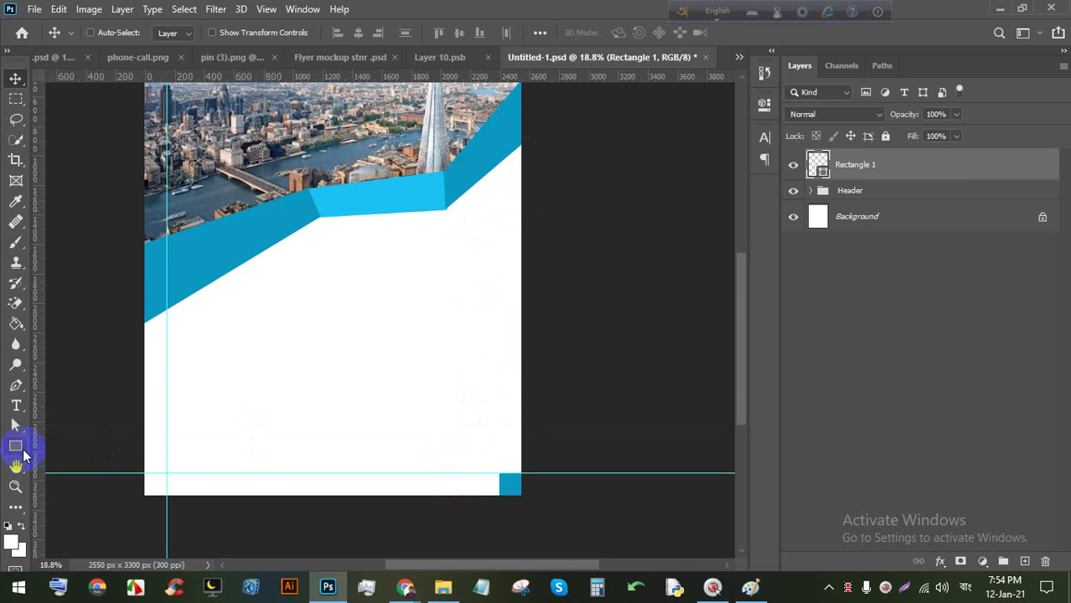
pyautogui.moveTo(37, 450); pyautogui.dragTo(492, 426)
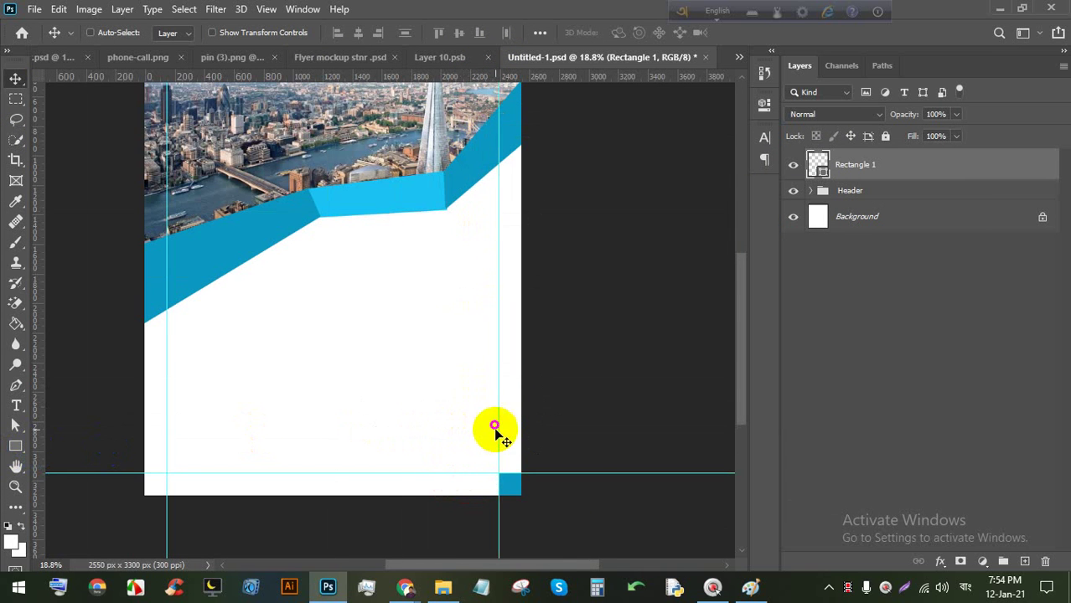
pyautogui.scroll(-3, 494, 427)
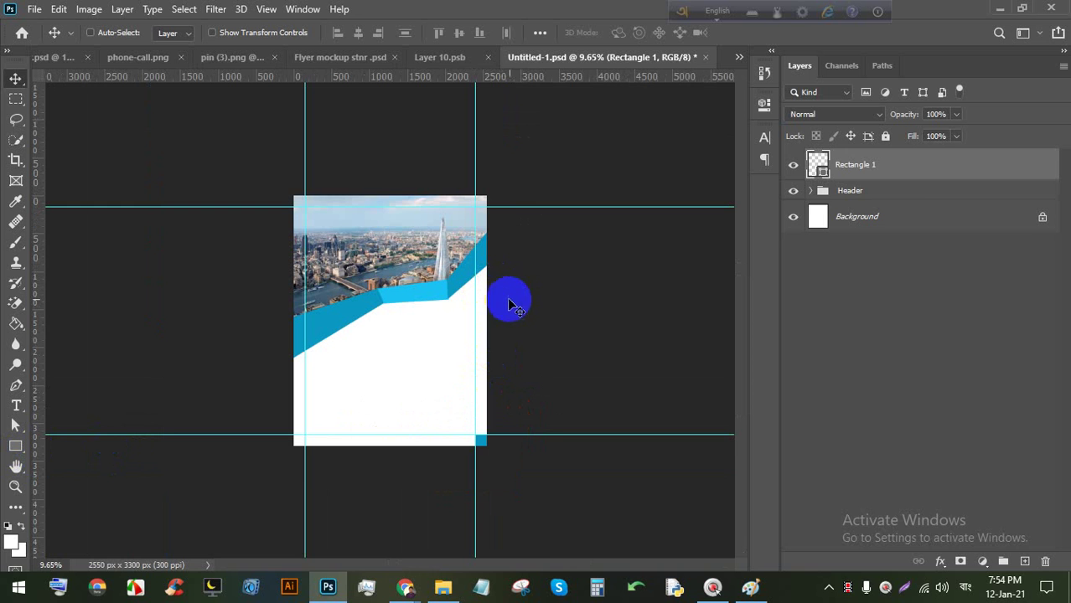
# Delete the Rectangle 1 blue square and save the flyer with the guides intact.
pyautogui.press('BackSpace')
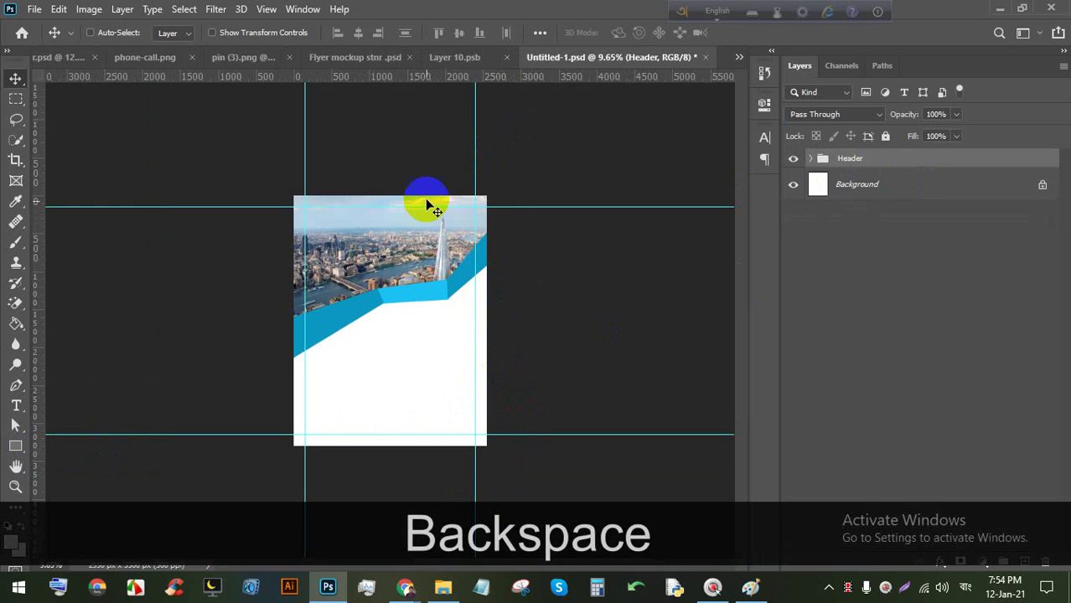
pyautogui.press('ctrl')
pyautogui.scroll(2, 452, 284)
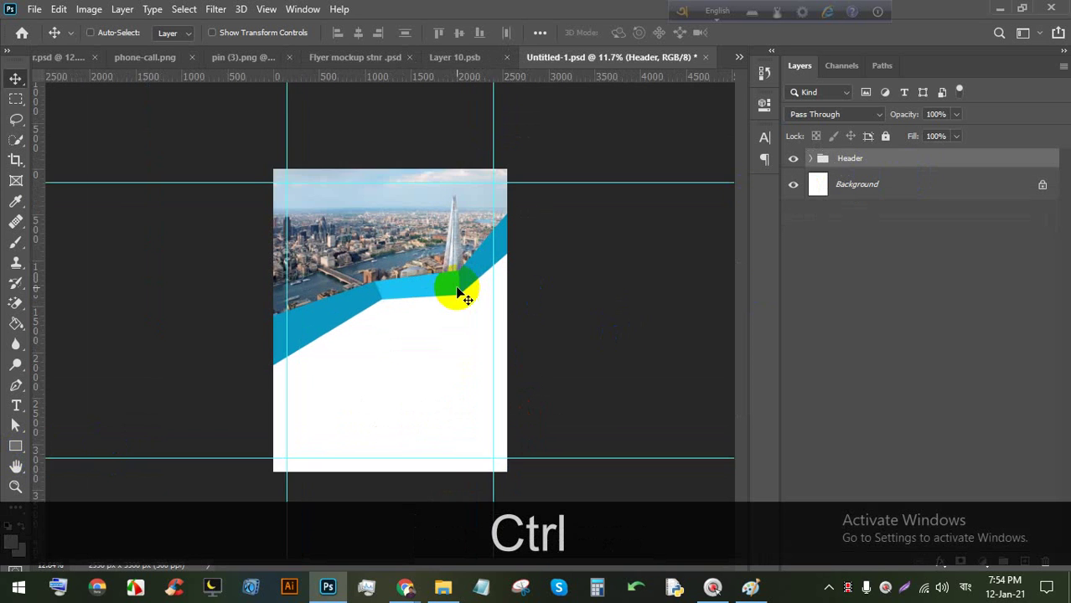
pyautogui.hotkey('ctrl', 's')
pyautogui.hotkey('ctrl', 's')
pyautogui.hotkey('ctrl', 's')
pyautogui.hotkey('ctrl', 's')
pyautogui.hotkey('ctrl', 's')
pyautogui.hotkey('ctrl', 's')
pyautogui.hotkey('ctrl', 's')
pyautogui.hotkey('ctrl', 's')
pyautogui.hotkey('ctrl', 's')
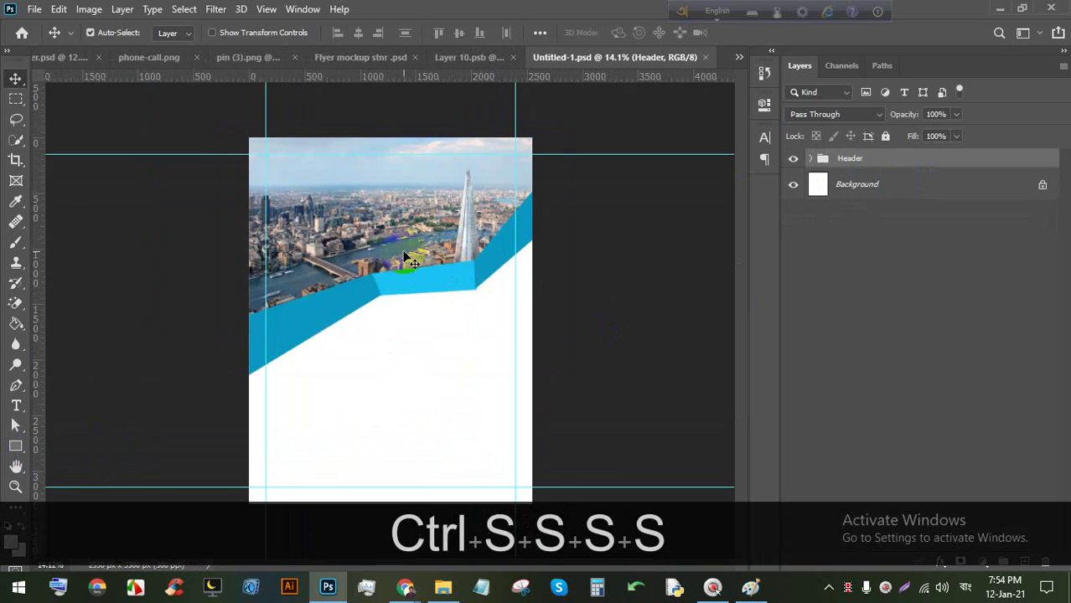
pyautogui.click(399, 301)
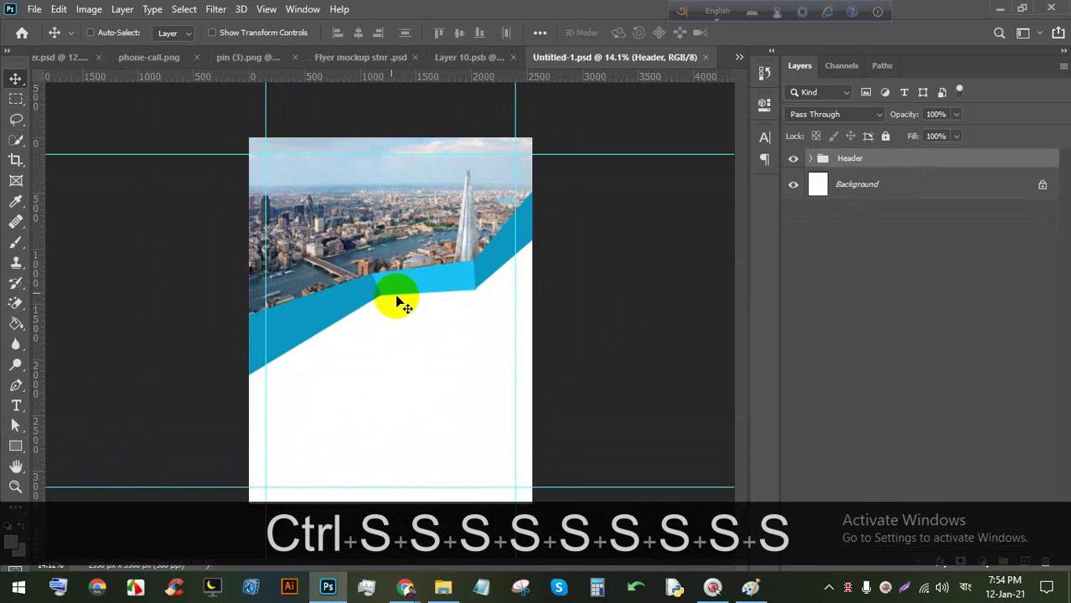
pyautogui.hotkey('ctrl', 's')
pyautogui.hotkey('ctrl', 's')
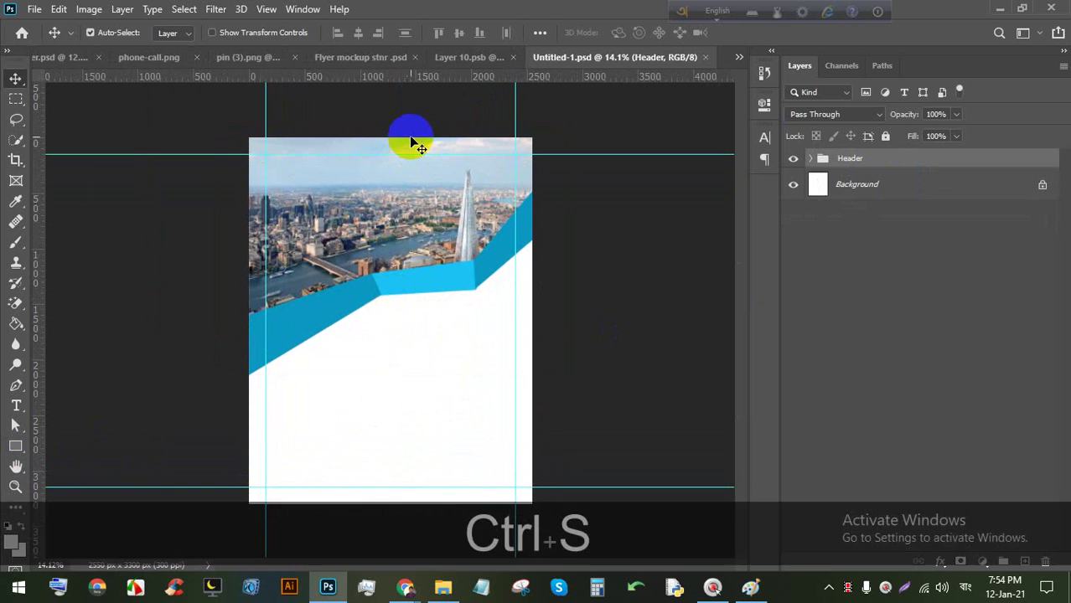
pyautogui.scroll(5, 255, 149)
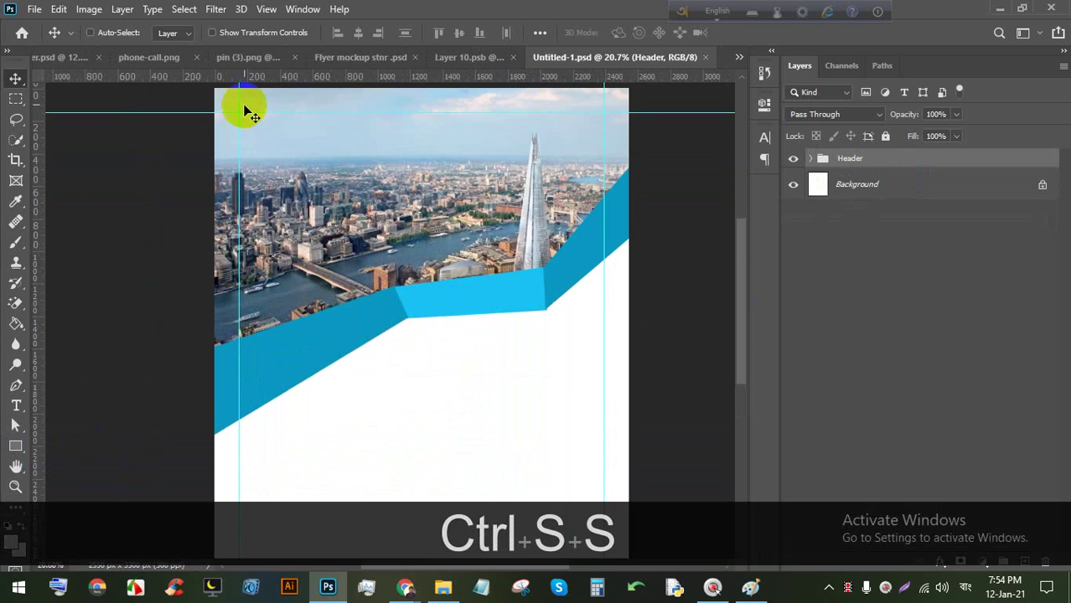
pyautogui.press('space')
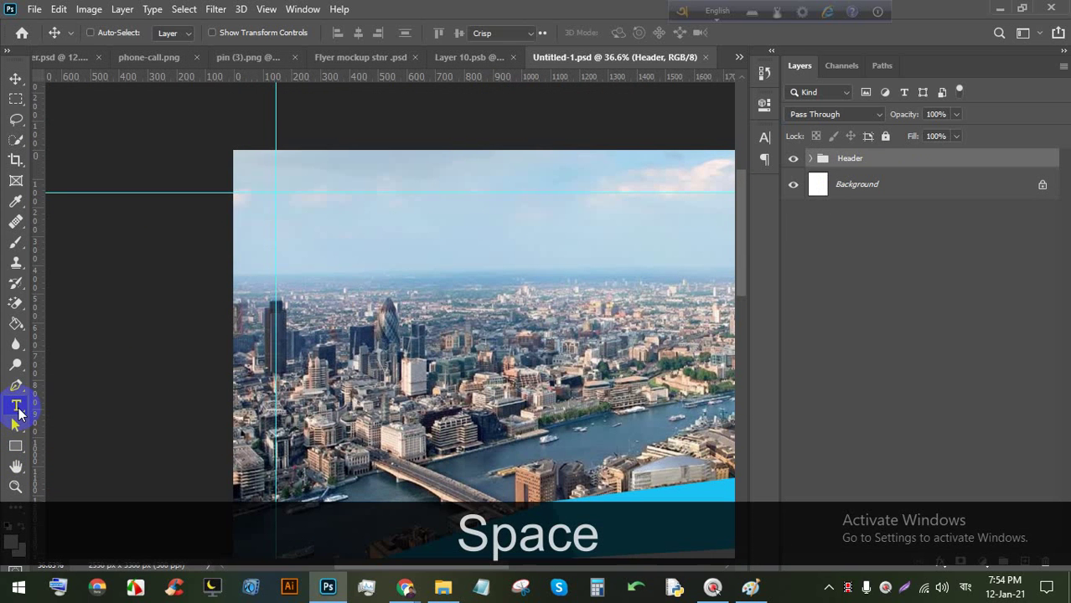
pyautogui.click(16, 407)
# Add an enlarged text layer in the sky and replace its placeholder with LOGO.
pyautogui.click(334, 239)
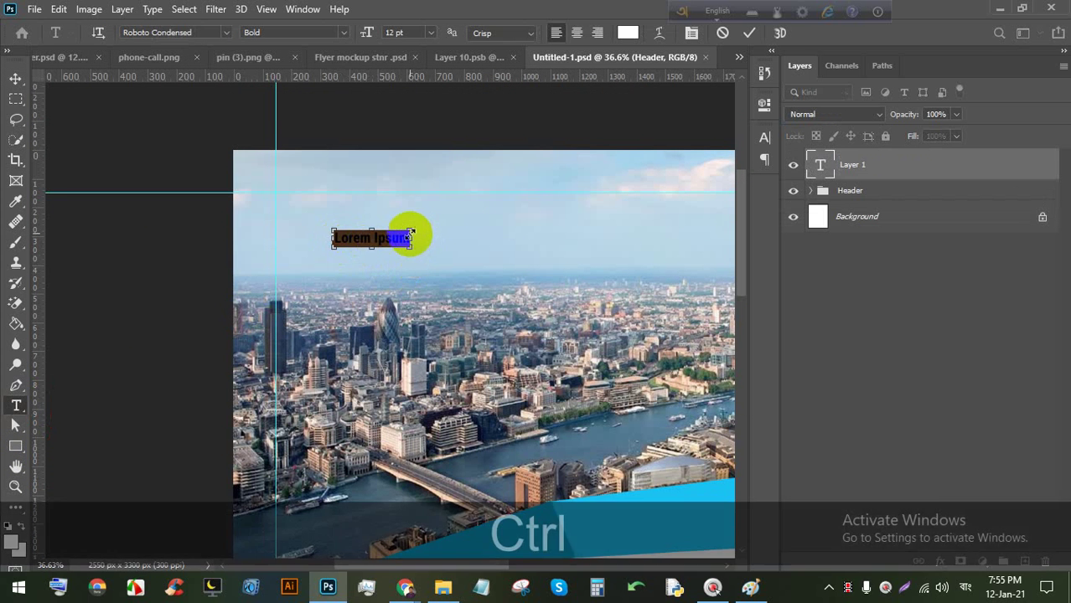
pyautogui.moveTo(409, 235); pyautogui.dragTo(626, 179)
pyautogui.moveTo(509, 306); pyautogui.dragTo(521, 358)
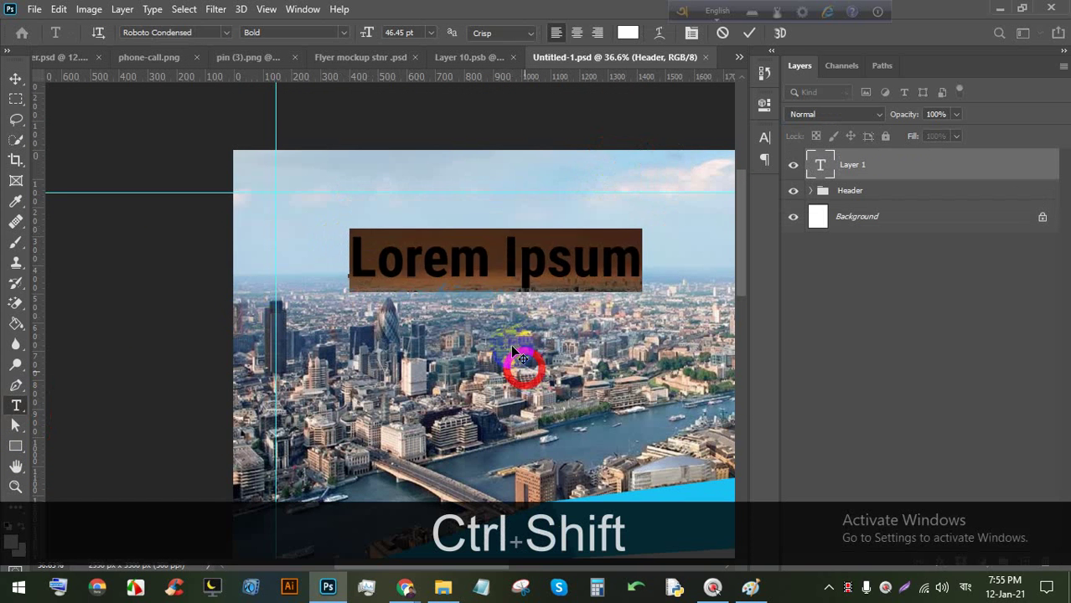
pyautogui.tripleClick(464, 247)
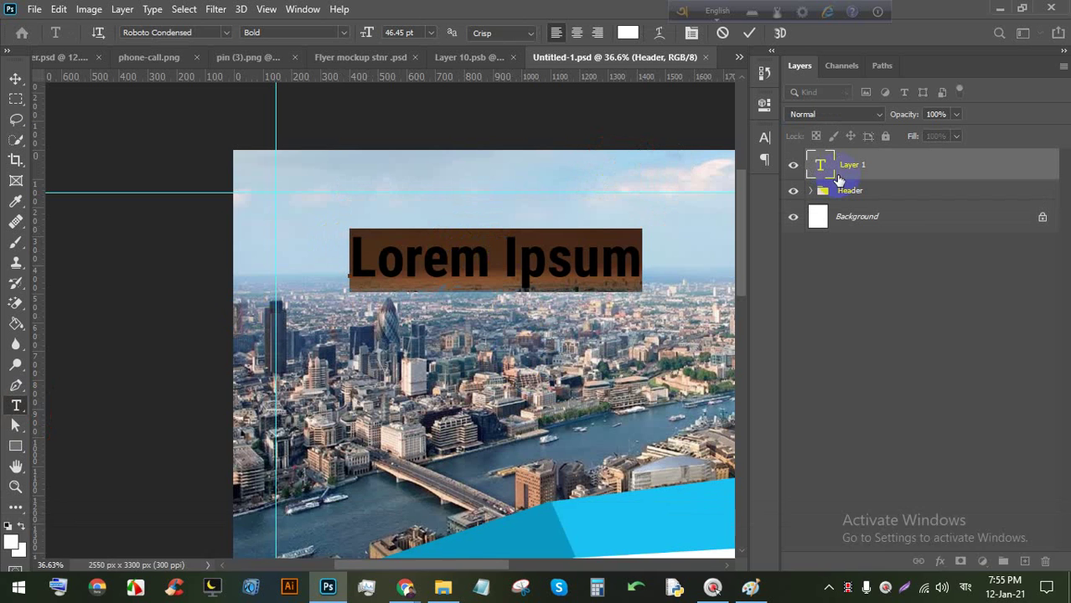
pyautogui.press('capslock')
pyautogui.write('LOGO')
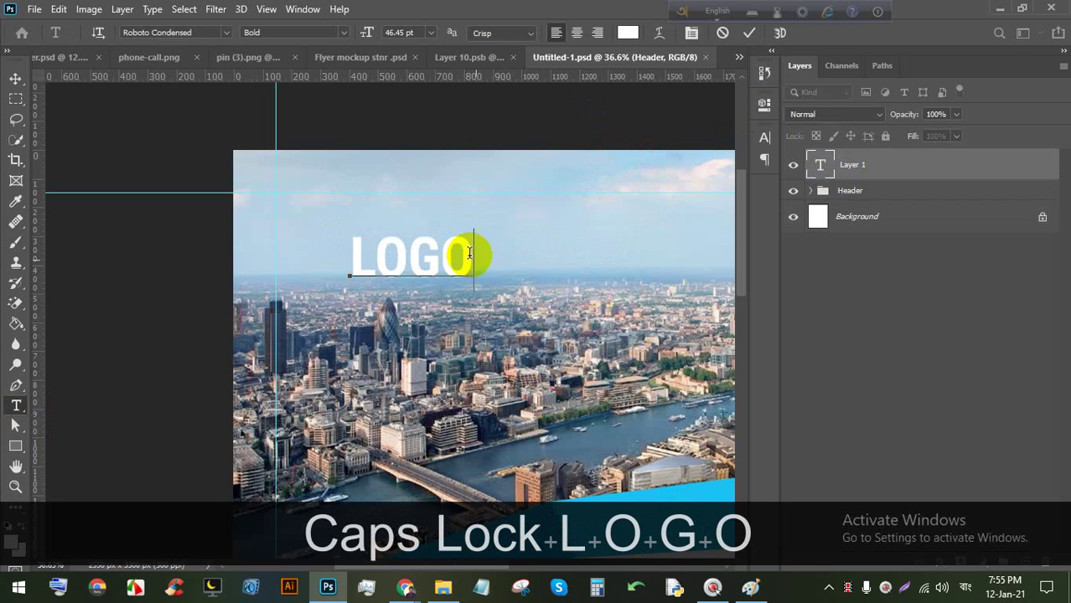
# Colour LOGO near-black #000203, shift it toward the left margin guide, and commit.
pyautogui.doubleClick(412, 258)
pyautogui.click(628, 32)
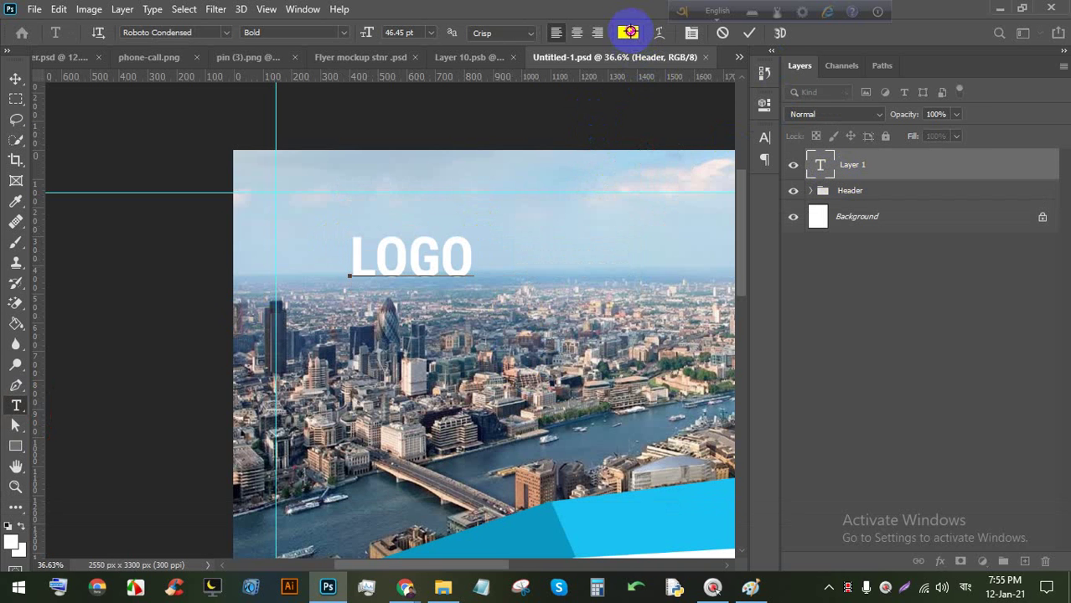
pyautogui.click(334, 265)
pyautogui.click(322, 251)
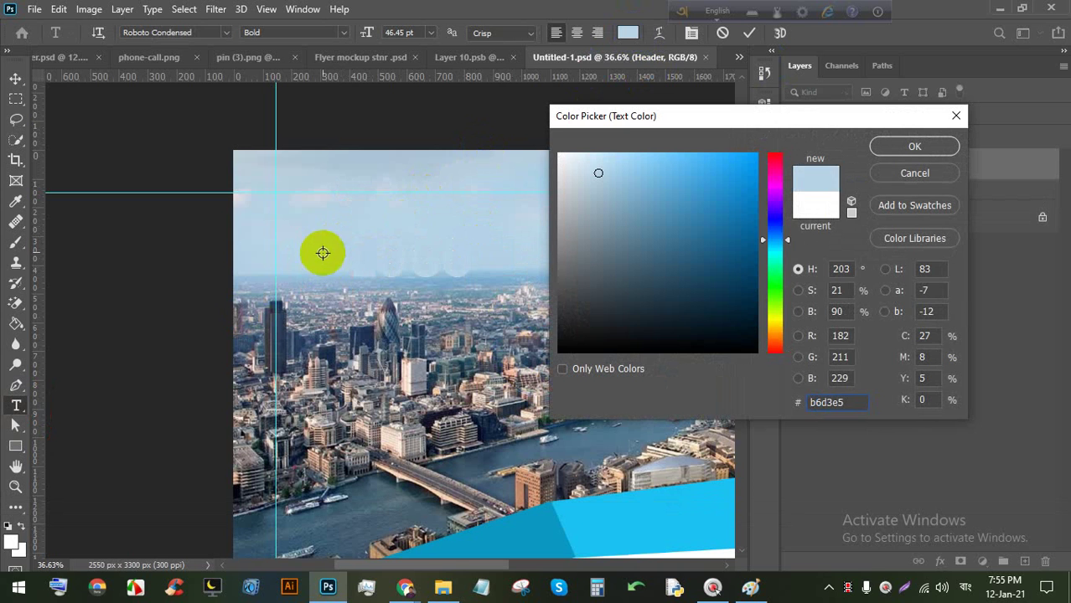
pyautogui.click(356, 357)
pyautogui.moveTo(376, 377); pyautogui.dragTo(633, 523)
pyautogui.moveTo(609, 332)
pyautogui.mouseDown()
pyautogui.moveTo(608, 352)
pyautogui.moveTo(758, 351)
pyautogui.mouseUp()
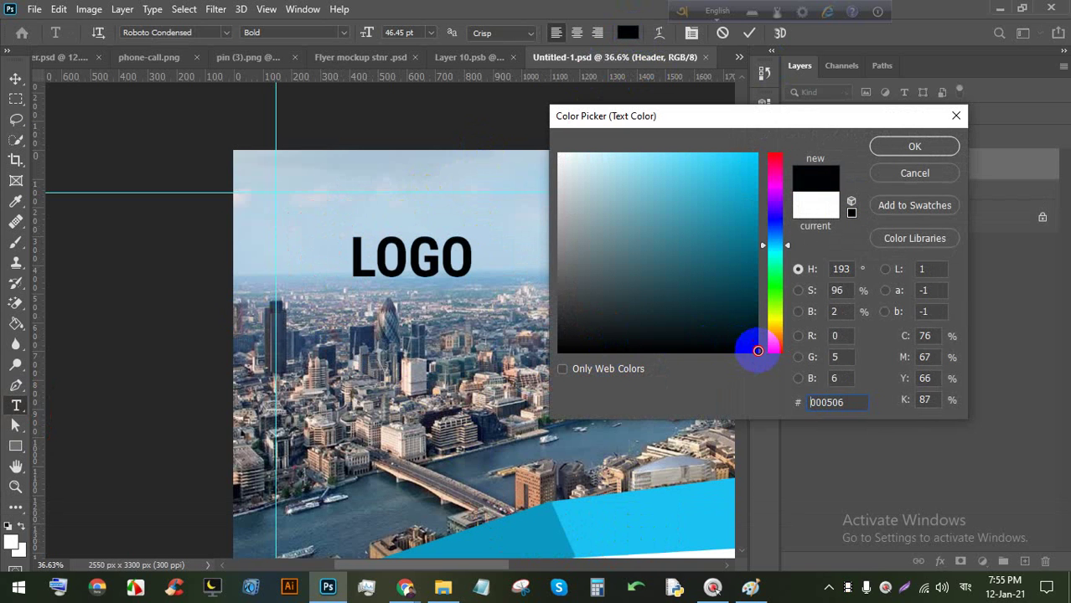
pyautogui.click(914, 148)
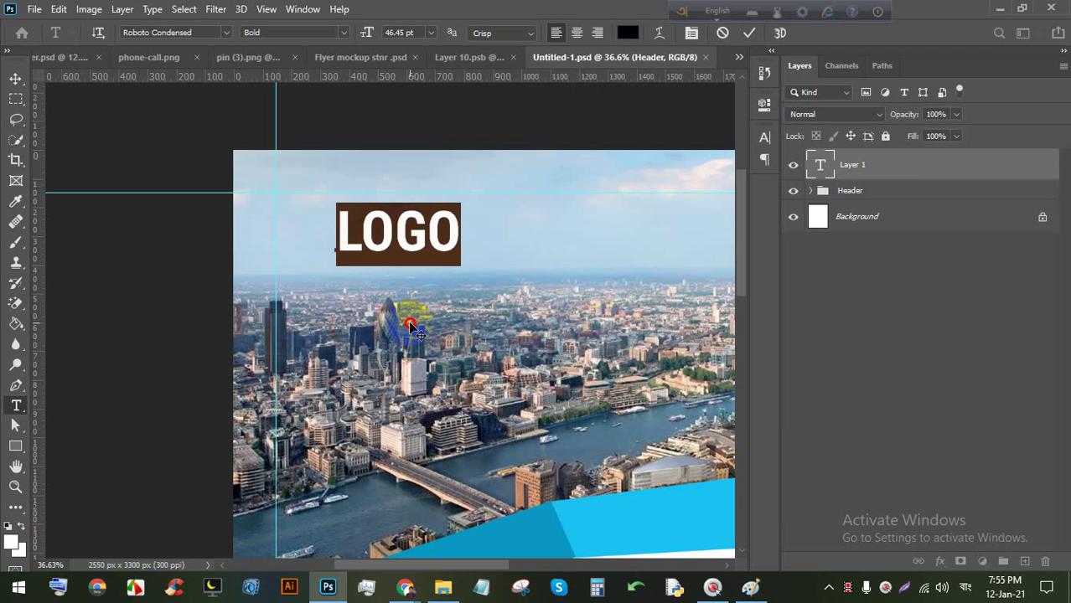
pyautogui.moveTo(411, 327); pyautogui.dragTo(366, 311)
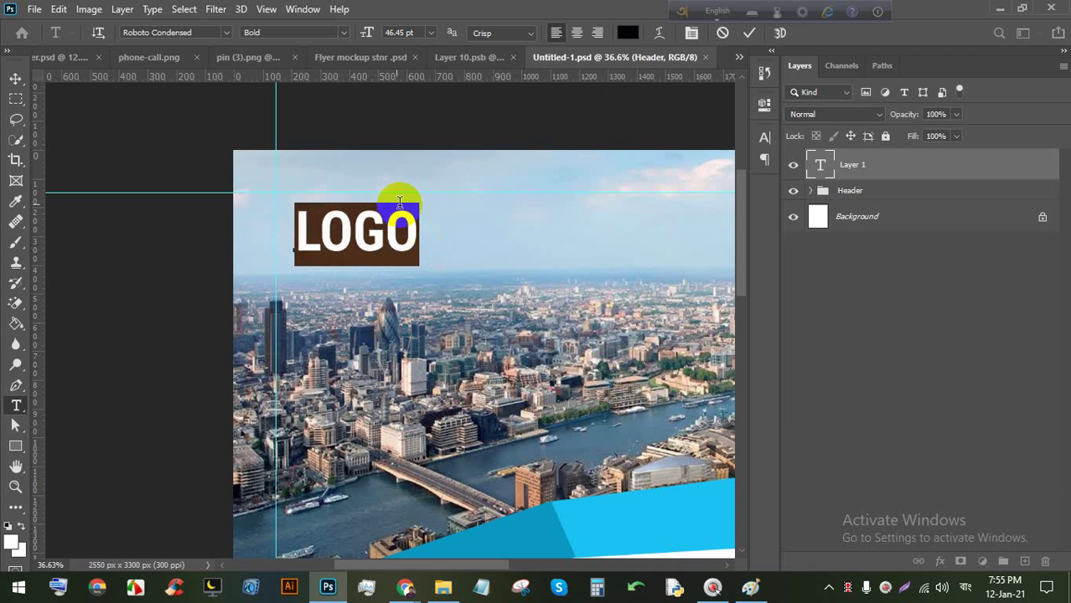
pyautogui.click(748, 33)
pyautogui.click(15, 78)
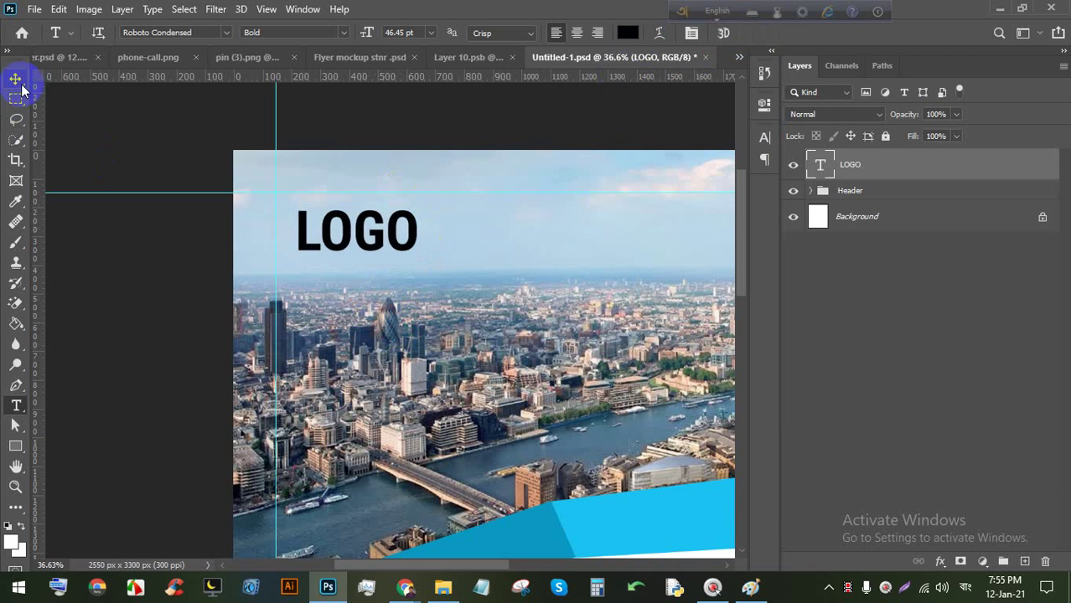
pyautogui.scroll(-5, 306, 310)
# Add a text line below LOGO reading YOUR TAG LINE HERE.
pyautogui.scroll(3, 344, 243)
pyautogui.scroll(-2, 314, 195)
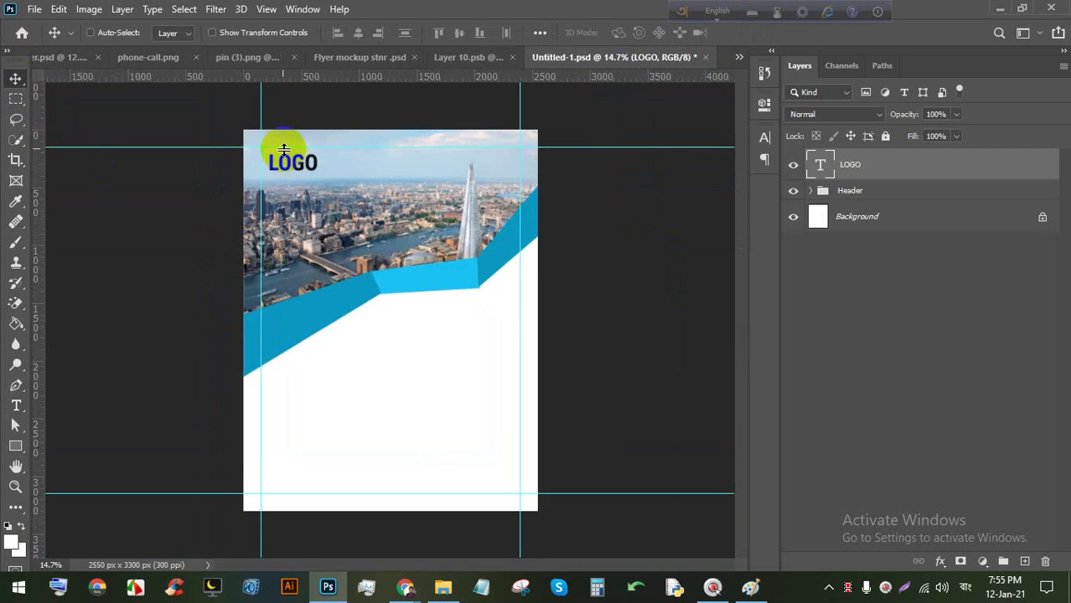
pyautogui.scroll(2, 289, 155)
pyautogui.press('ctrl')
pyautogui.scroll(4, 287, 151)
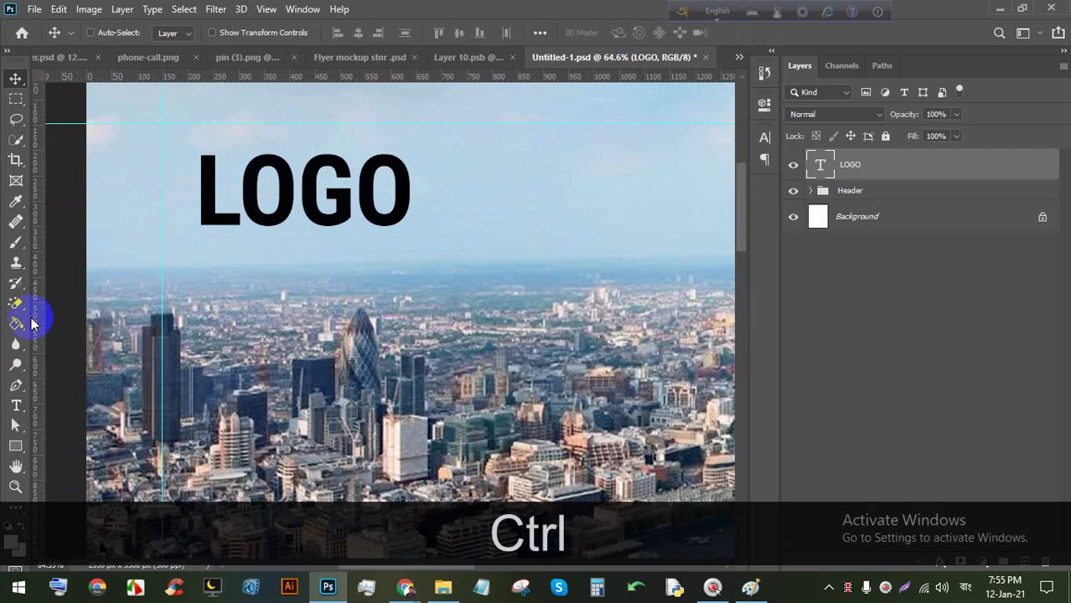
pyautogui.click(16, 405)
pyautogui.click(203, 282)
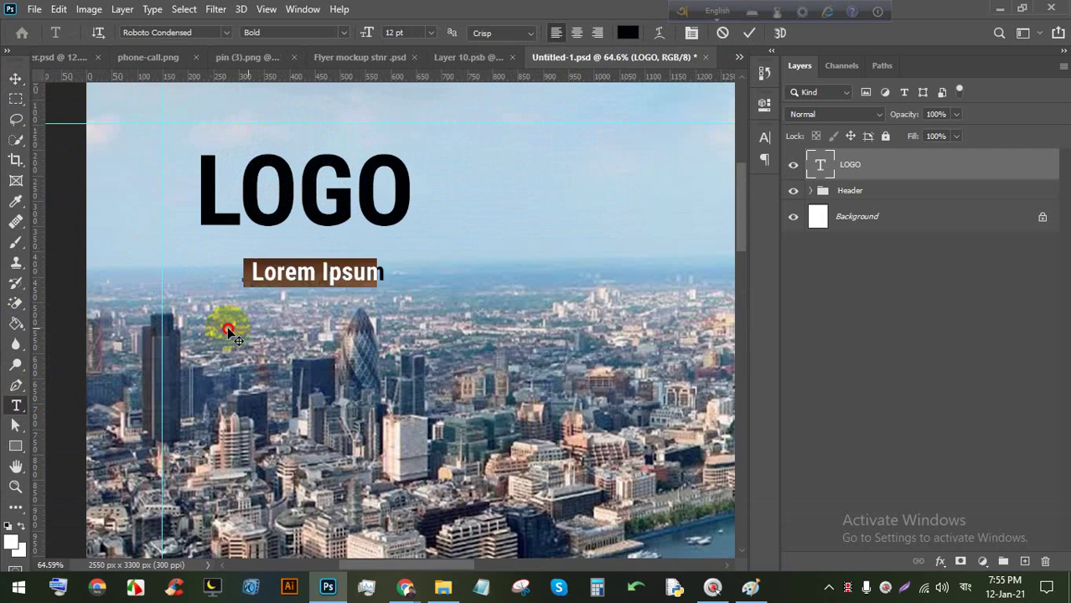
pyautogui.press('shift')
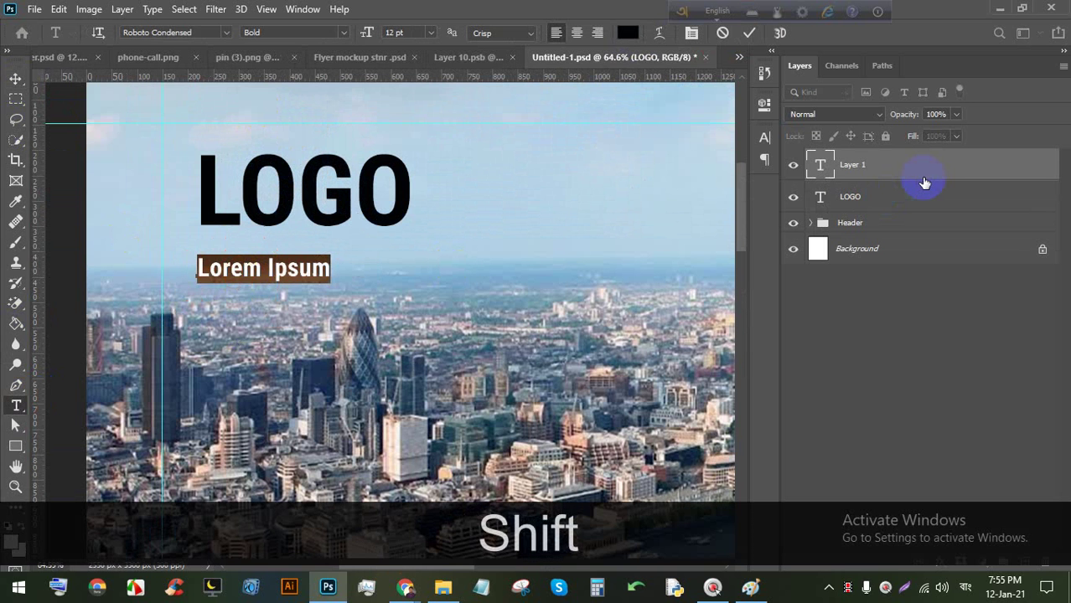
pyautogui.press('capslock')
pyautogui.write('your l')
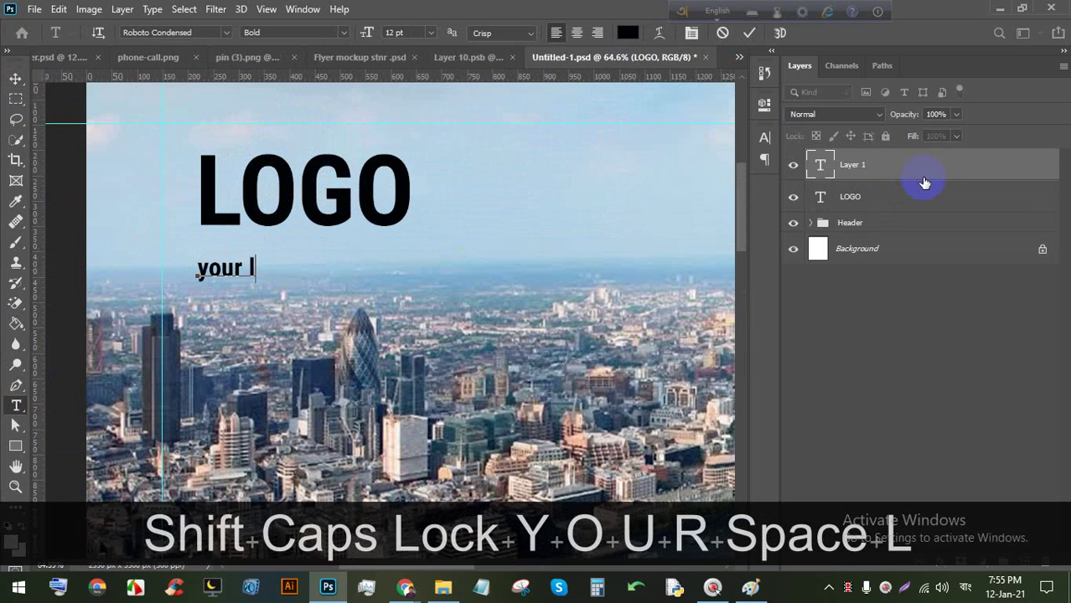
pyautogui.press('BackSpace')
pyautogui.press('BackSpace')
pyautogui.press('BackSpace')
pyautogui.press('BackSpace')
pyautogui.press('BackSpace')
pyautogui.press('capslock')
pyautogui.write('YO')
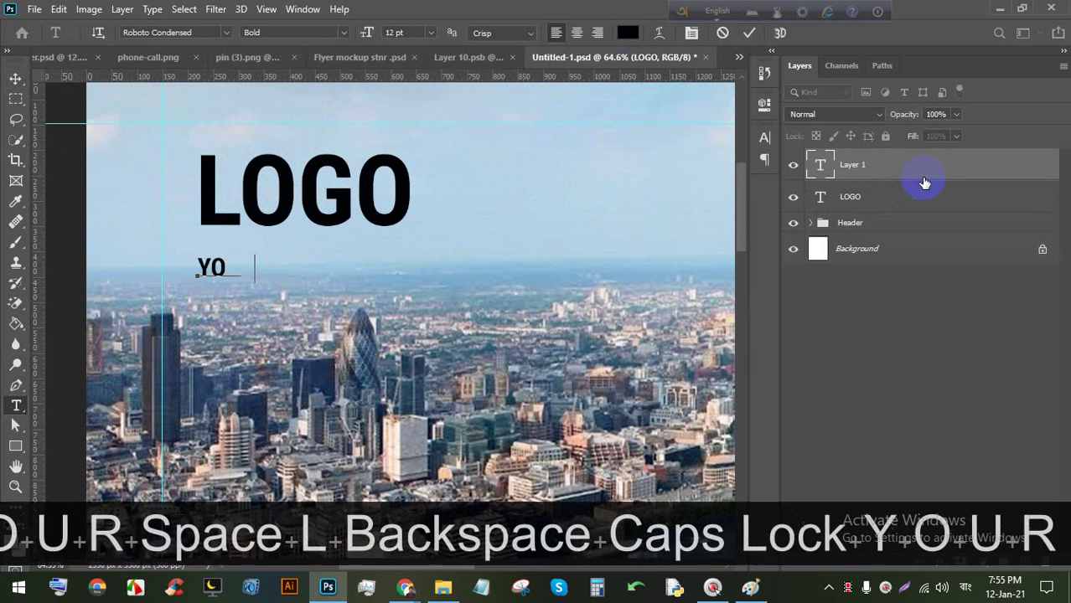
pyautogui.write('UR TAG LIN')
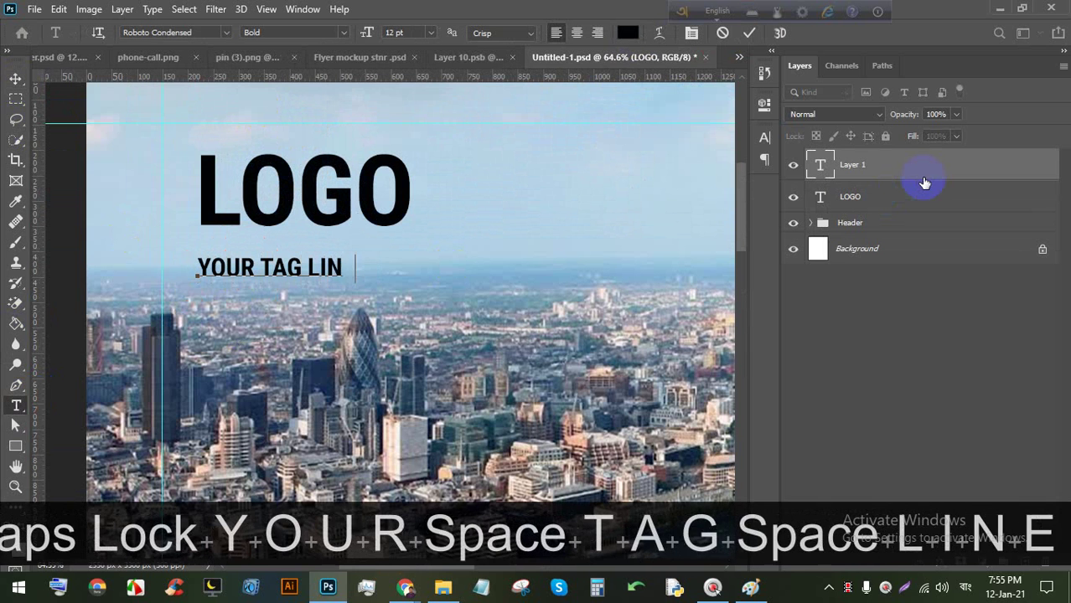
pyautogui.write('E HERE')
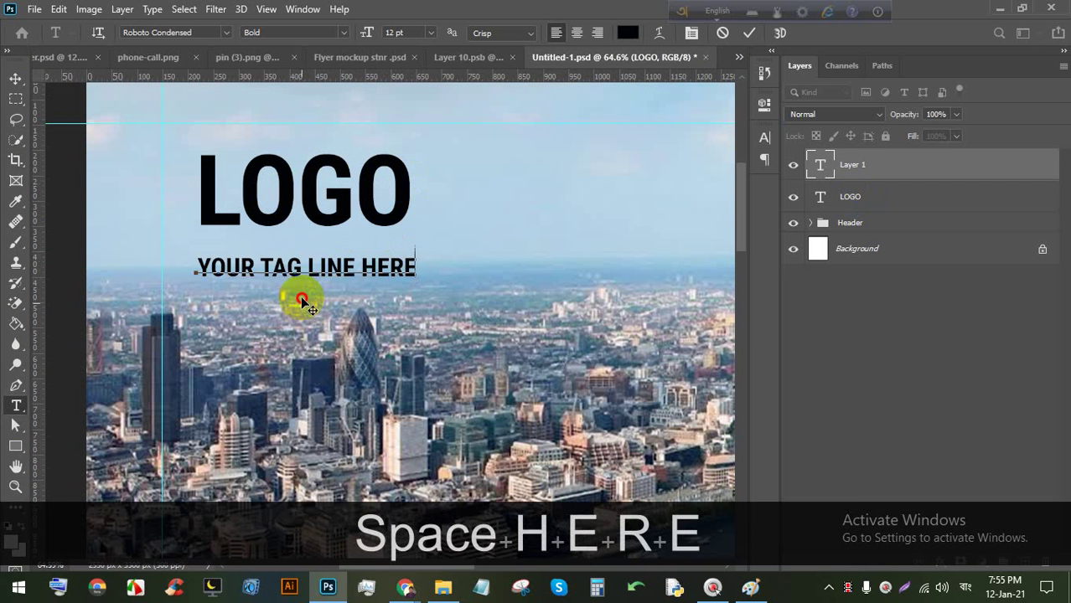
# Set the tag line to Roboto Condensed Regular weight.
pyautogui.moveTo(303, 299); pyautogui.dragTo(299, 292)
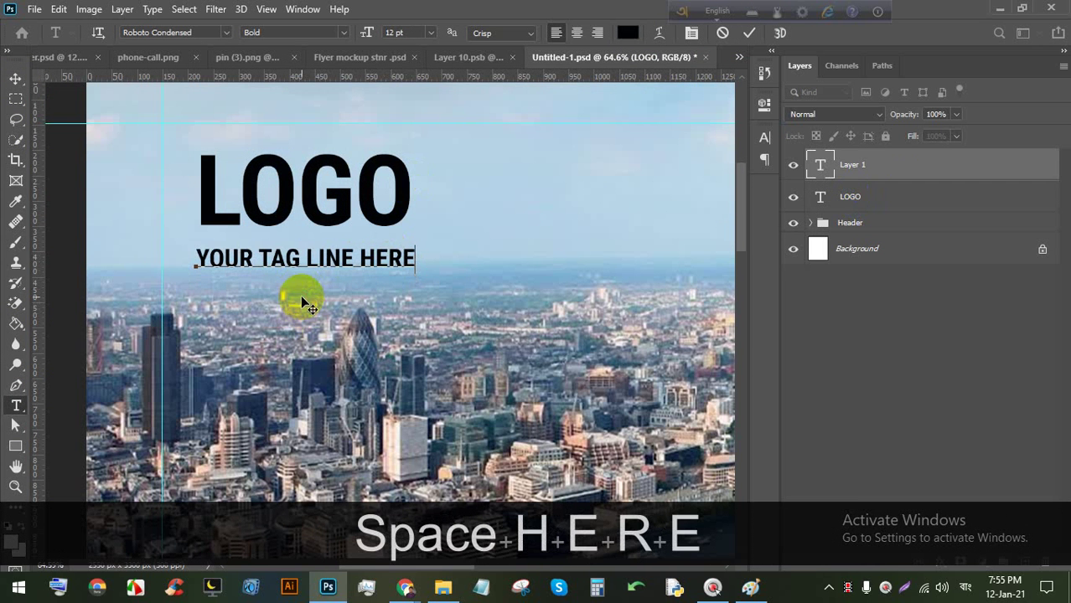
pyautogui.tripleClick(300, 256)
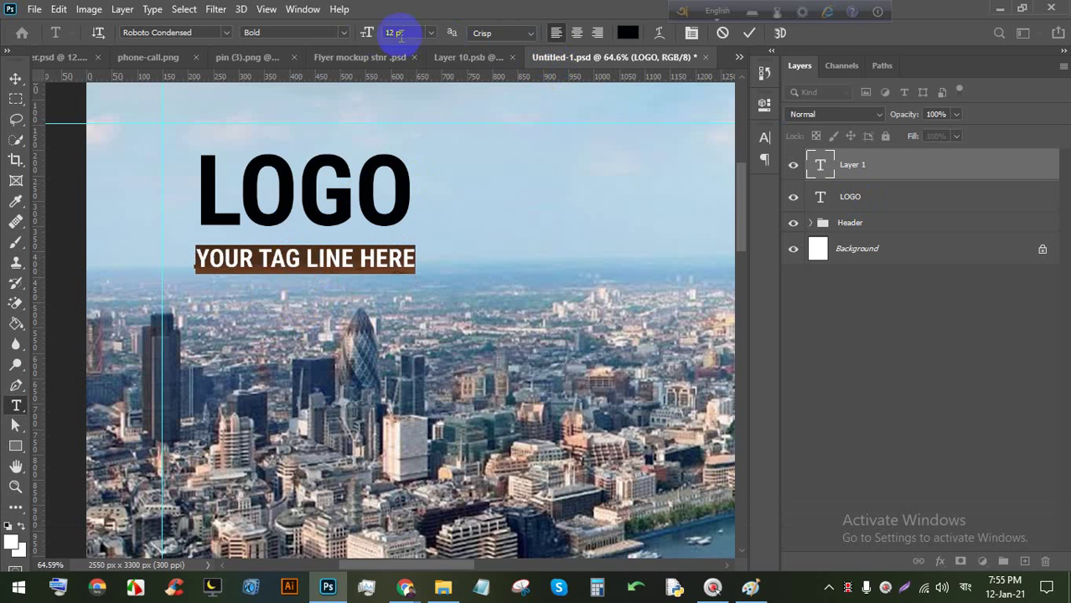
pyautogui.click(352, 34)
pyautogui.click(289, 74)
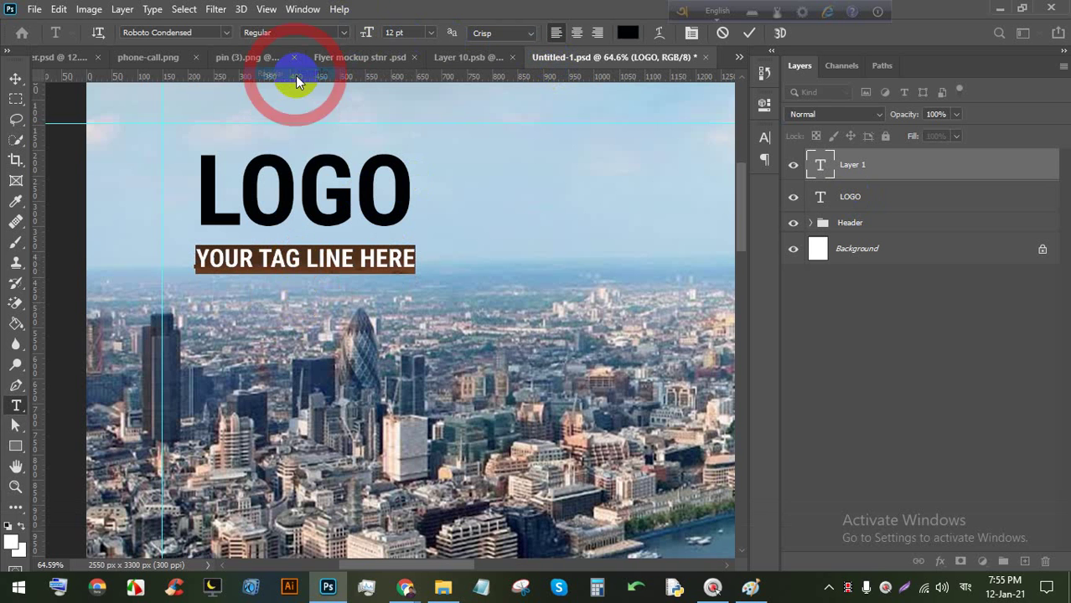
pyautogui.click(749, 34)
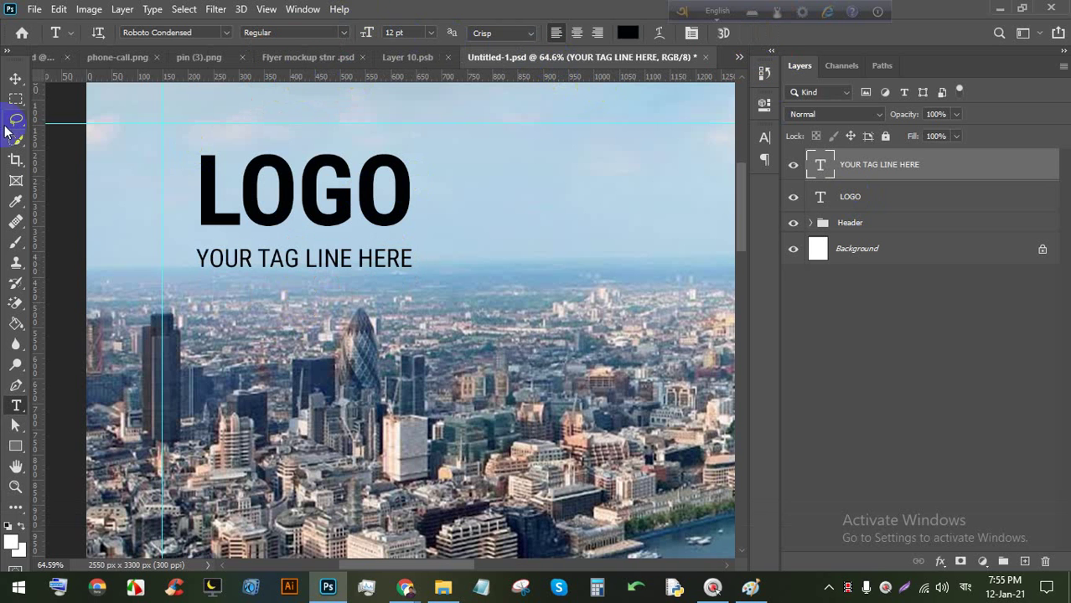
# Move the tag line closer to LOGO and colour it white.
pyautogui.click(16, 79)
pyautogui.moveTo(353, 256); pyautogui.dragTo(324, 253)
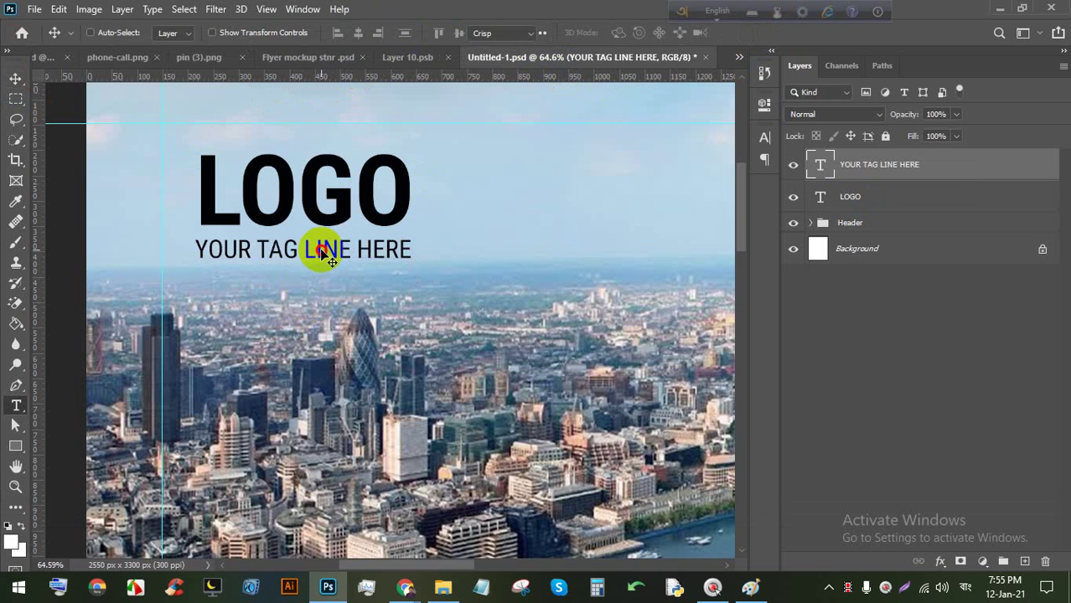
pyautogui.doubleClick(322, 250)
pyautogui.click(627, 33)
pyautogui.click(559, 155)
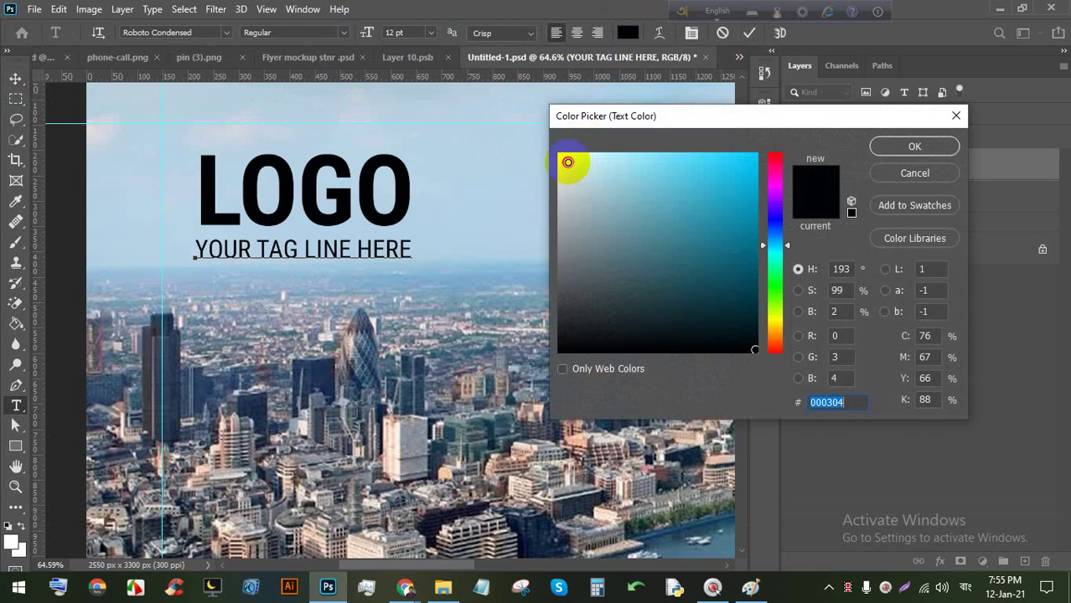
pyautogui.click(876, 148)
pyautogui.click(747, 32)
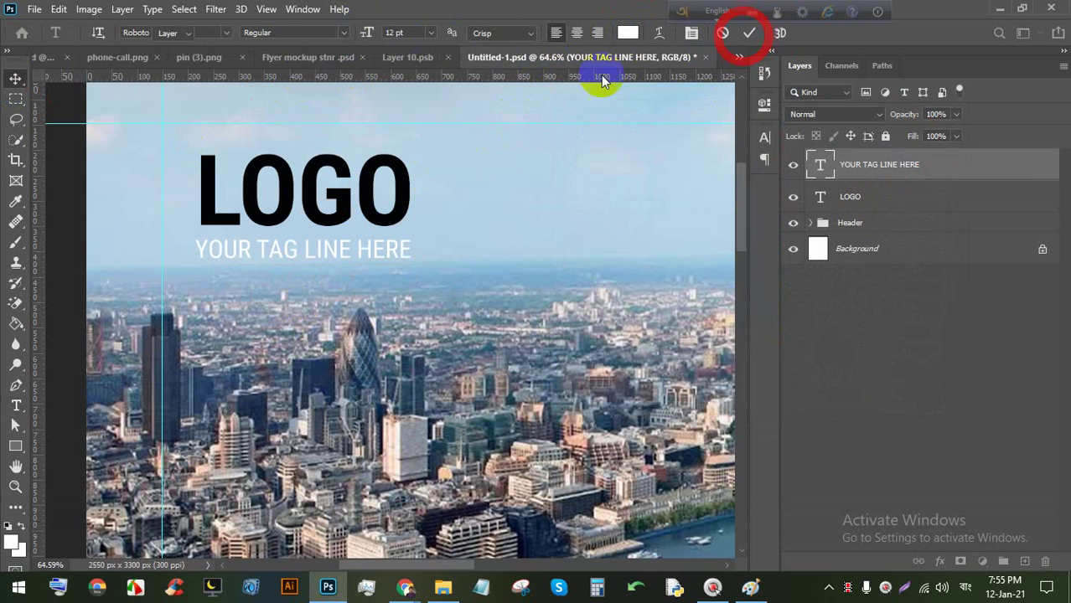
pyautogui.press('v')
pyautogui.scroll(-5, 333, 269)
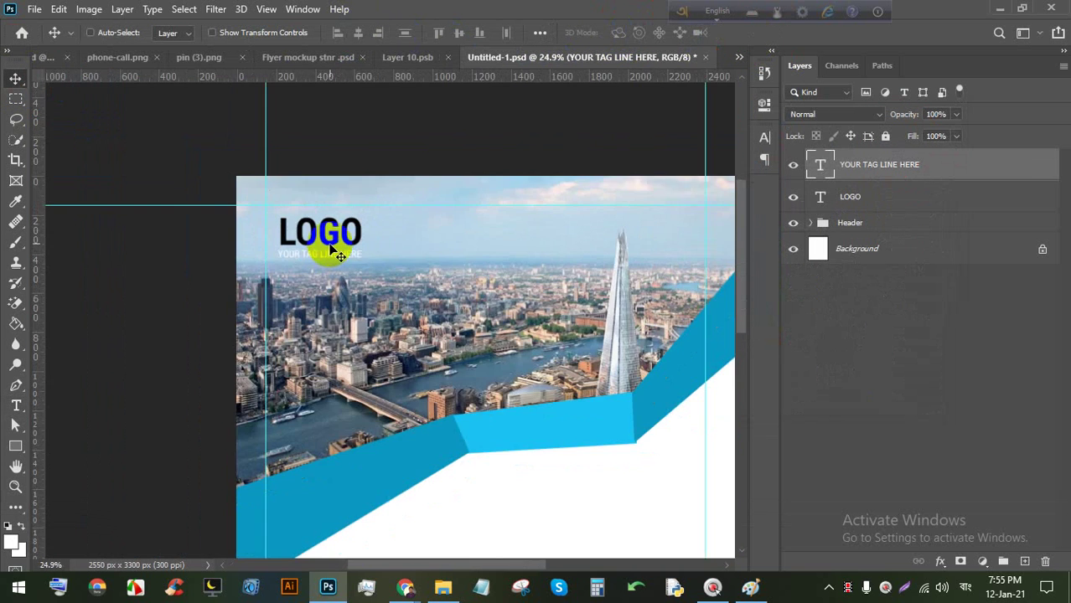
# Save the flyer document with Ctrl+S.
pyautogui.scroll(3, 325, 241)
pyautogui.scroll(-5, 325, 241)
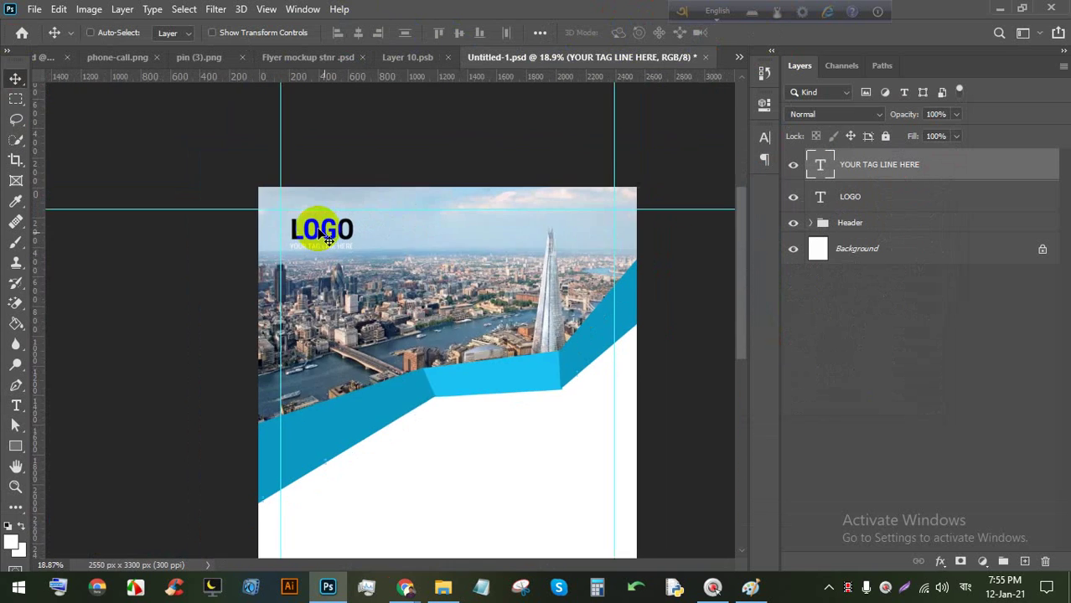
pyautogui.hotkey('ctrl', 's')
pyautogui.hotkey('ctrl', 's')
pyautogui.hotkey('ctrl', 's')
pyautogui.hotkey('ctrl', 's')
# Add a placeholder text line below the blue band, enlarged to about 67 pt.
pyautogui.scroll(2, 386, 335)
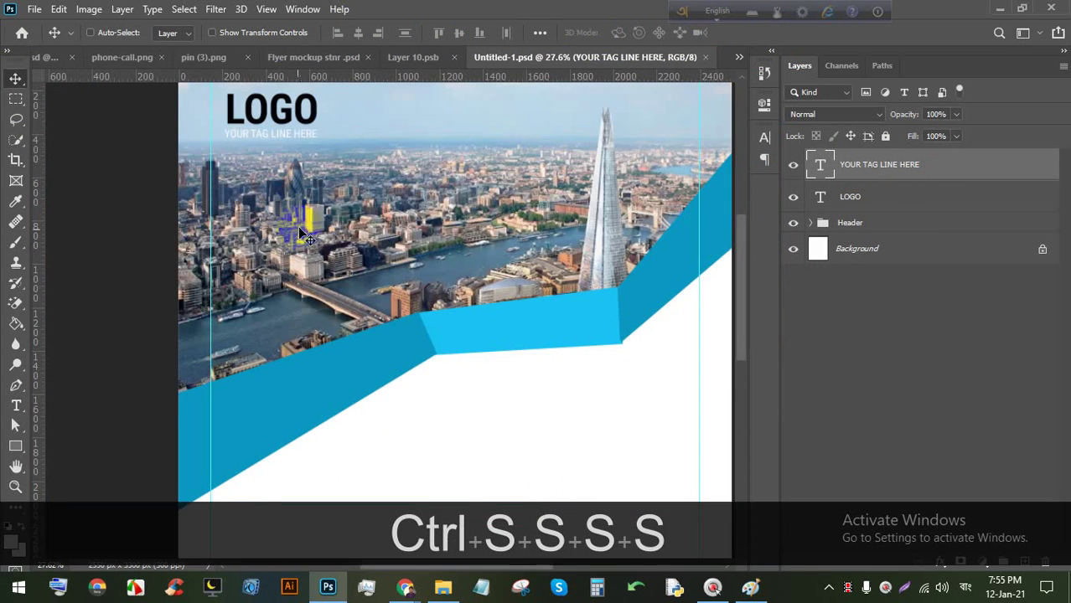
pyautogui.scroll(-2, 385, 335)
pyautogui.scroll(1, 419, 364)
pyautogui.moveTo(419, 364); pyautogui.dragTo(360, 210)
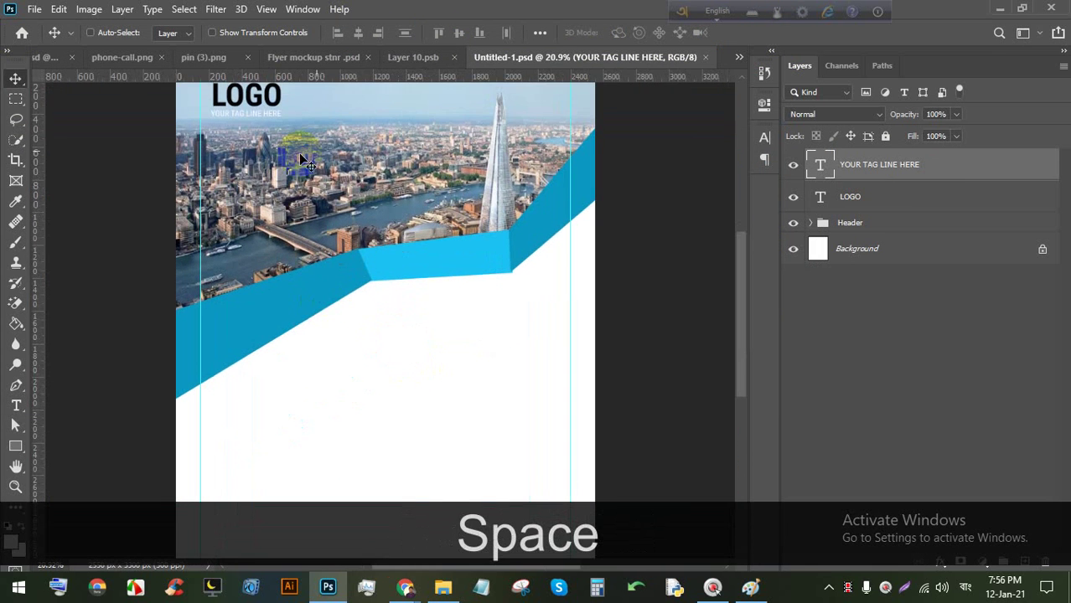
pyautogui.scroll(-3, 348, 172)
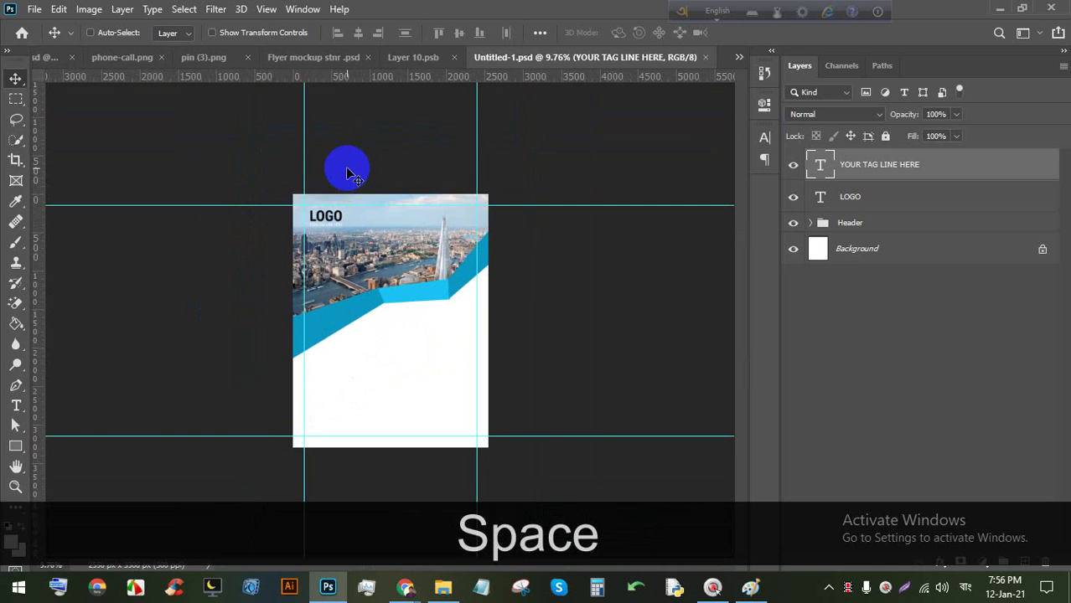
pyautogui.scroll(5, 442, 263)
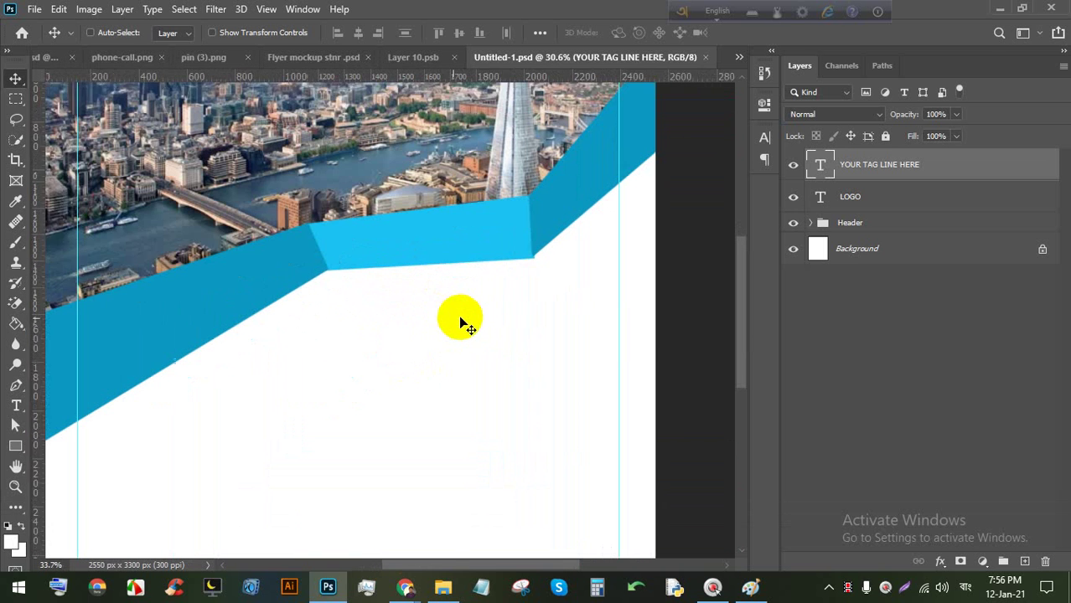
pyautogui.scroll(1, 460, 319)
pyautogui.click(16, 406)
pyautogui.click(382, 314)
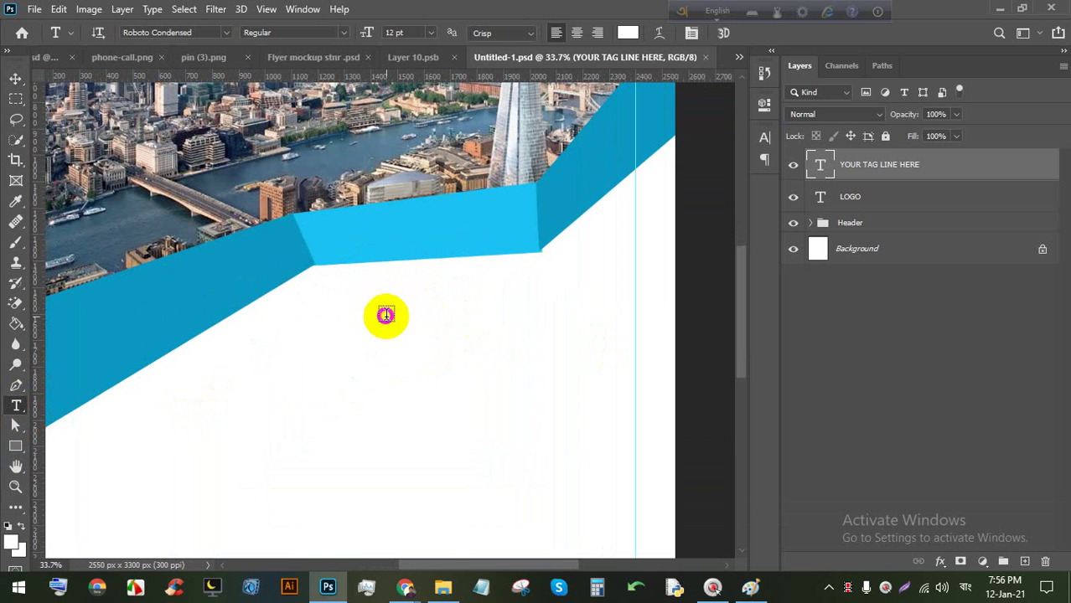
pyautogui.moveTo(469, 388); pyautogui.dragTo(375, 352)
pyautogui.moveTo(347, 311); pyautogui.dragTo(666, 234)
pyautogui.moveTo(546, 351); pyautogui.dragTo(530, 418)
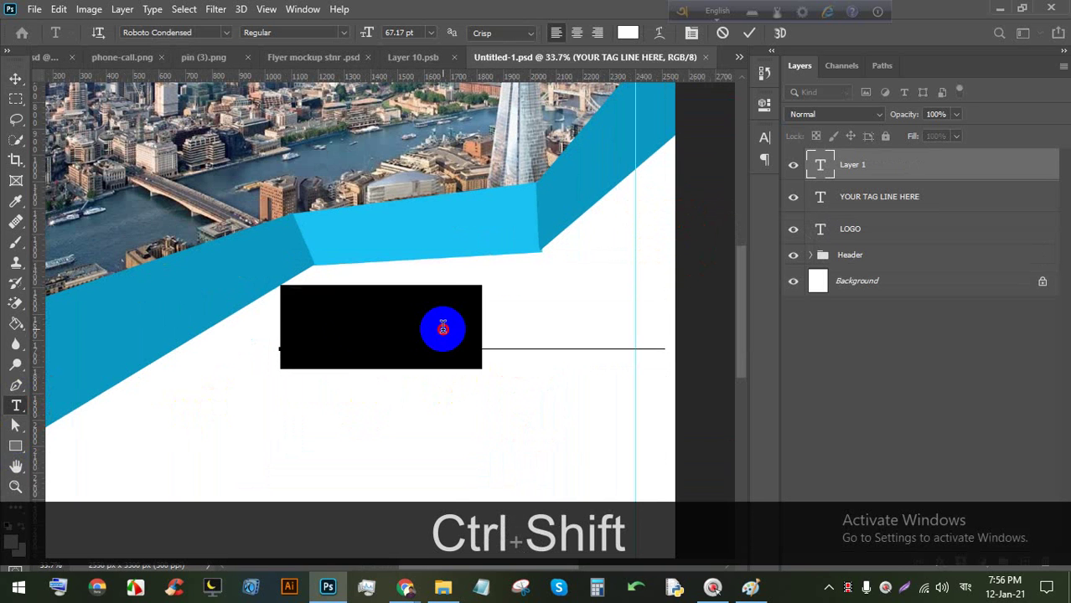
# Colour the text cyan sampled from the blue band and replace it with HEADLINE.
pyautogui.click(630, 33)
pyautogui.click(435, 220)
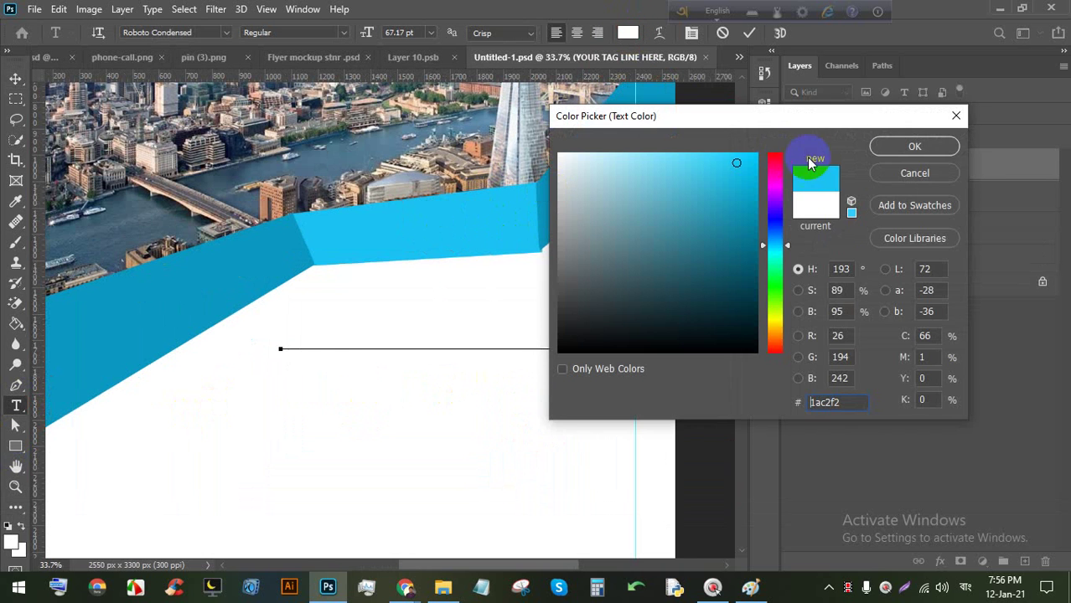
pyautogui.click(887, 149)
pyautogui.moveTo(505, 423); pyautogui.dragTo(478, 442)
pyautogui.tripleClick(435, 347)
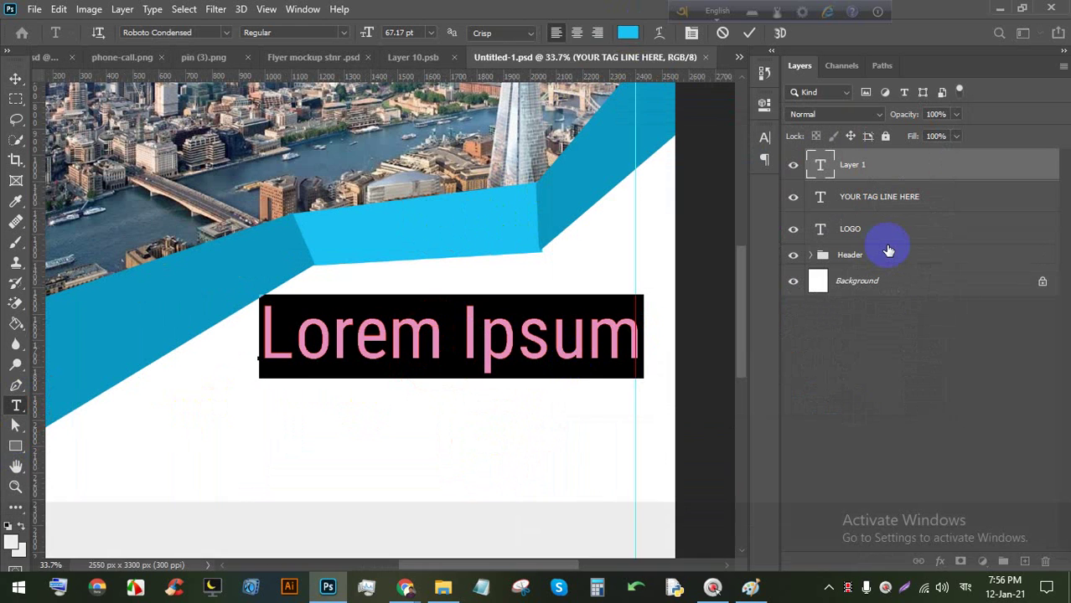
pyautogui.write('HEADLINE')
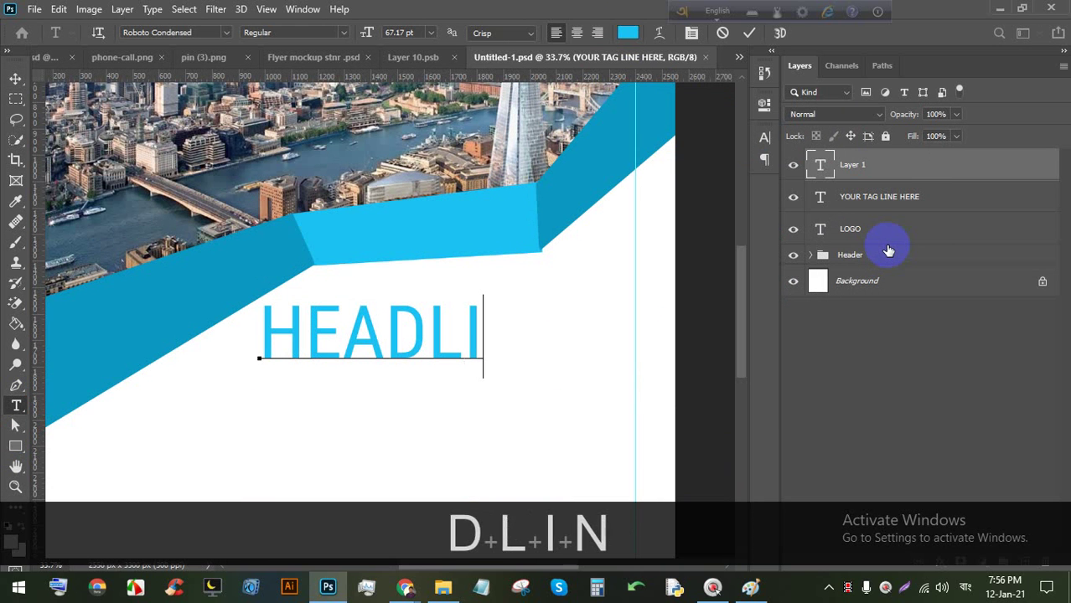
# Make HEADLINE bold, shift it right, commit, and start a new text line beneath.
pyautogui.doubleClick(490, 347)
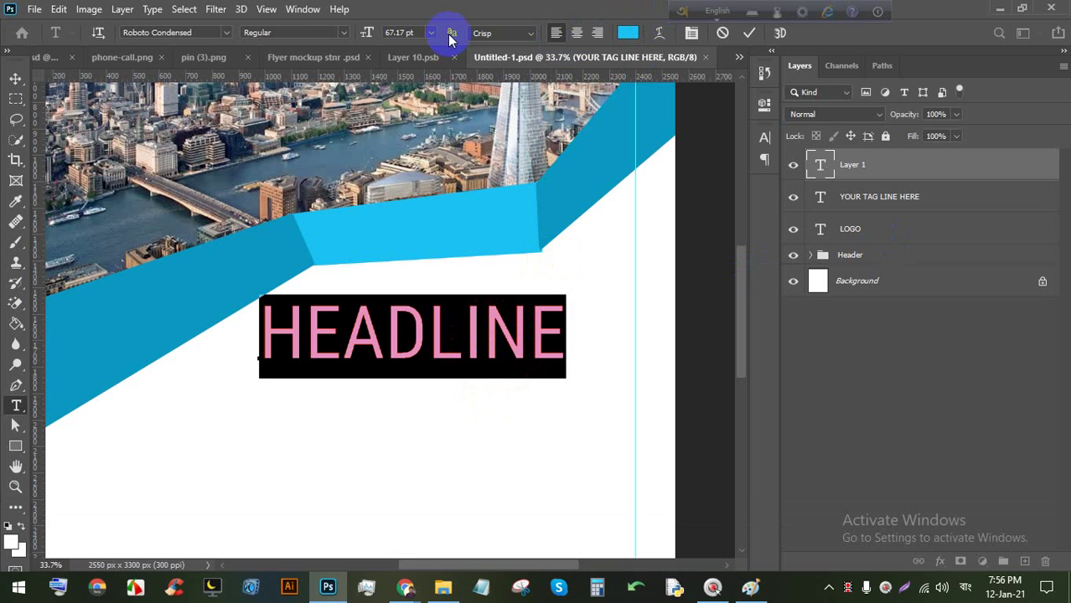
pyautogui.click(342, 34)
pyautogui.click(317, 102)
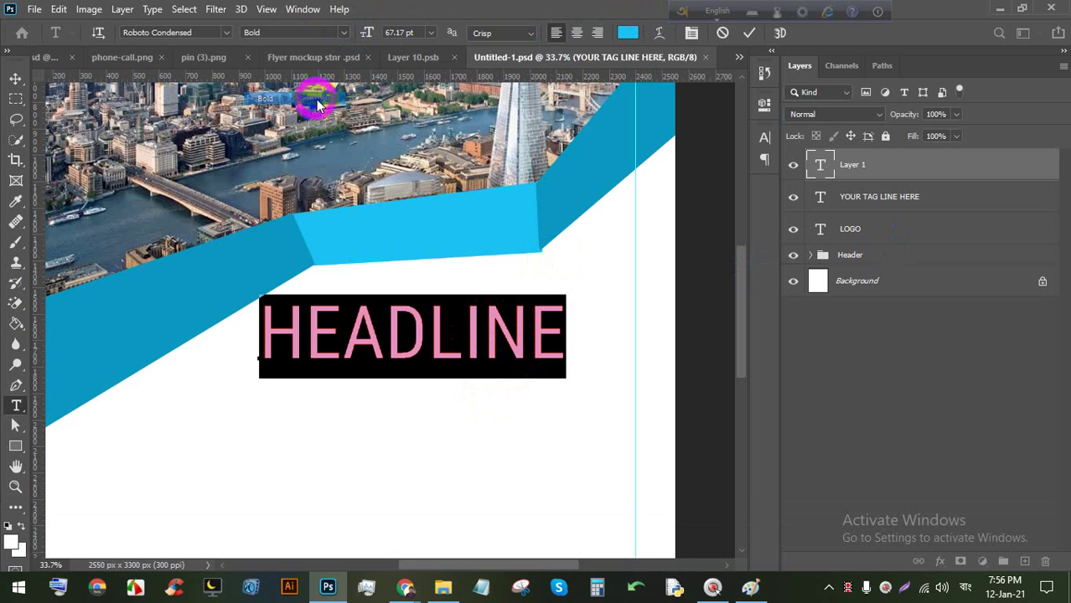
pyautogui.moveTo(485, 431); pyautogui.dragTo(552, 433)
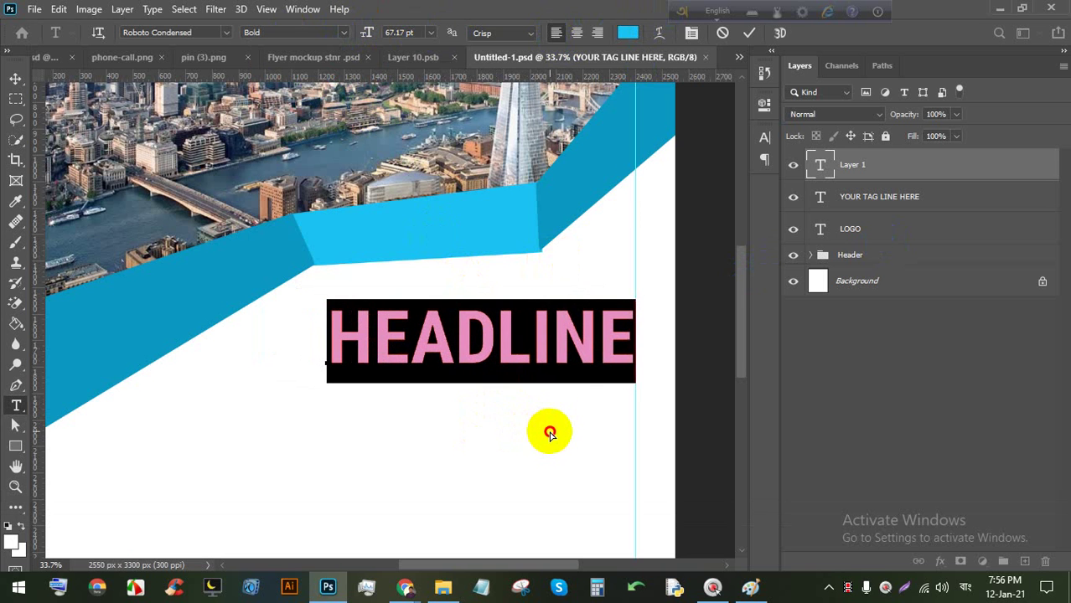
pyautogui.click(748, 32)
pyautogui.scroll(-3, 370, 286)
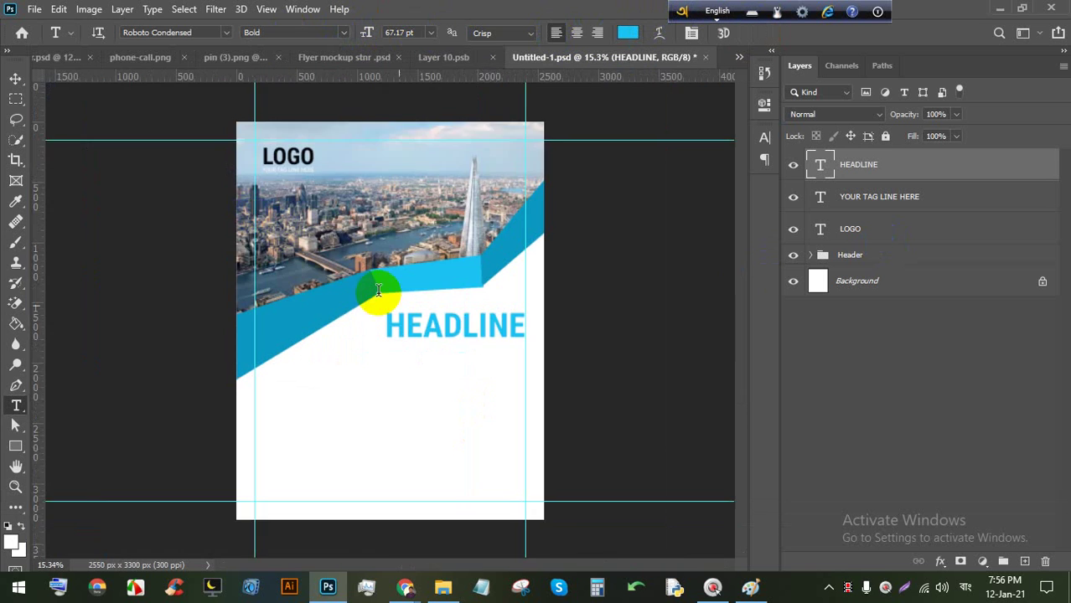
pyautogui.scroll(4, 531, 370)
pyautogui.click(420, 371)
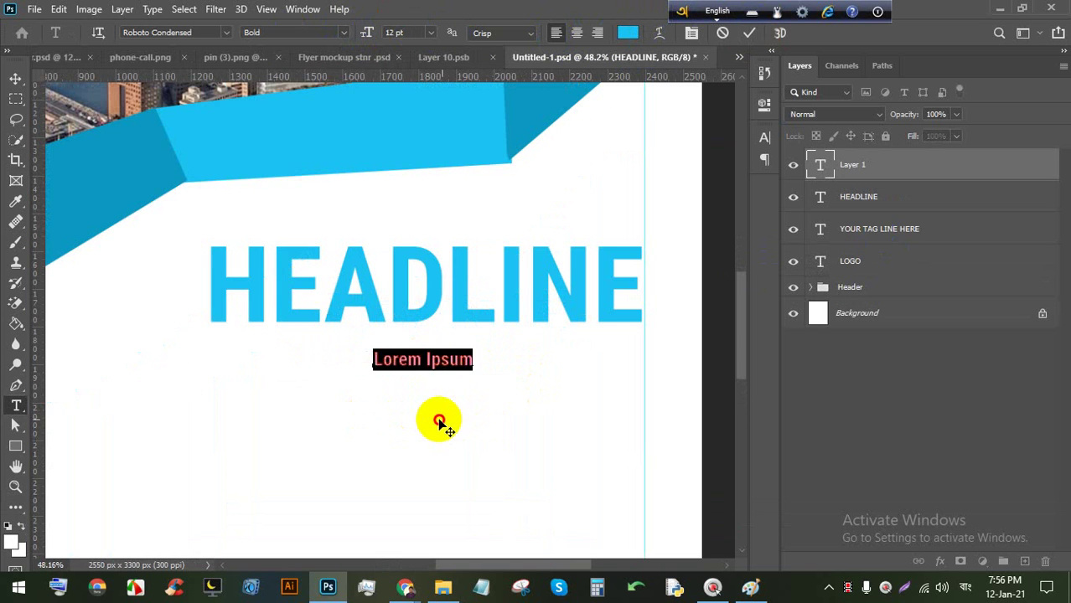
# Commit the Lorem Ipsum line, enlarge it, and place it right under HEADLINE.
pyautogui.click(749, 34)
pyautogui.hotkey('ctrl', 't')
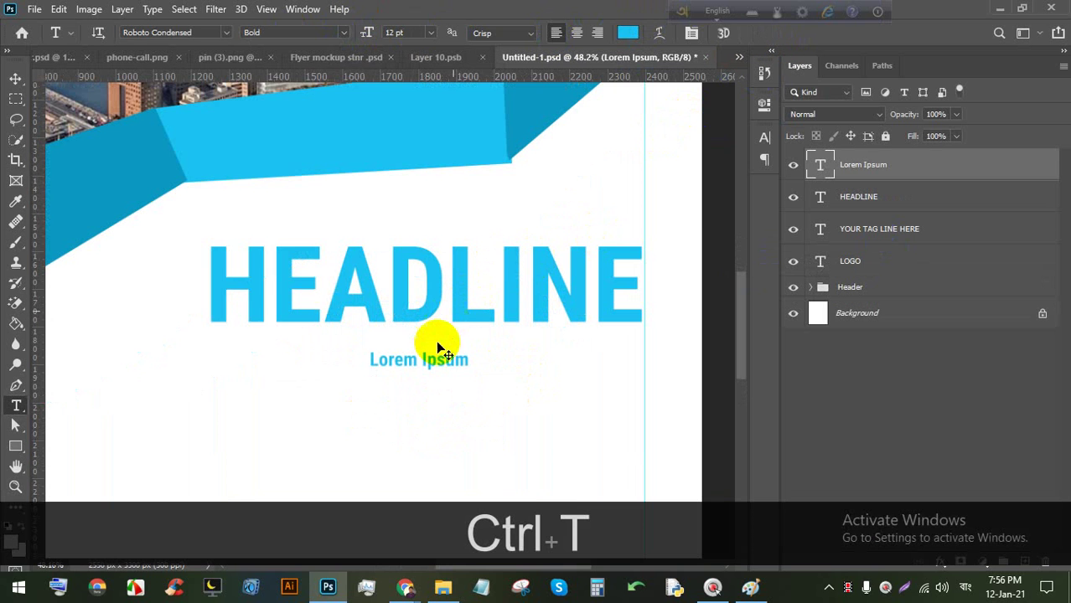
pyautogui.moveTo(420, 386); pyautogui.dragTo(418, 395)
pyautogui.moveTo(454, 363); pyautogui.dragTo(561, 347)
# Set the whole Lorem Ipsum line's text colour to dark grey 212121.
pyautogui.doubleClick(557, 352)
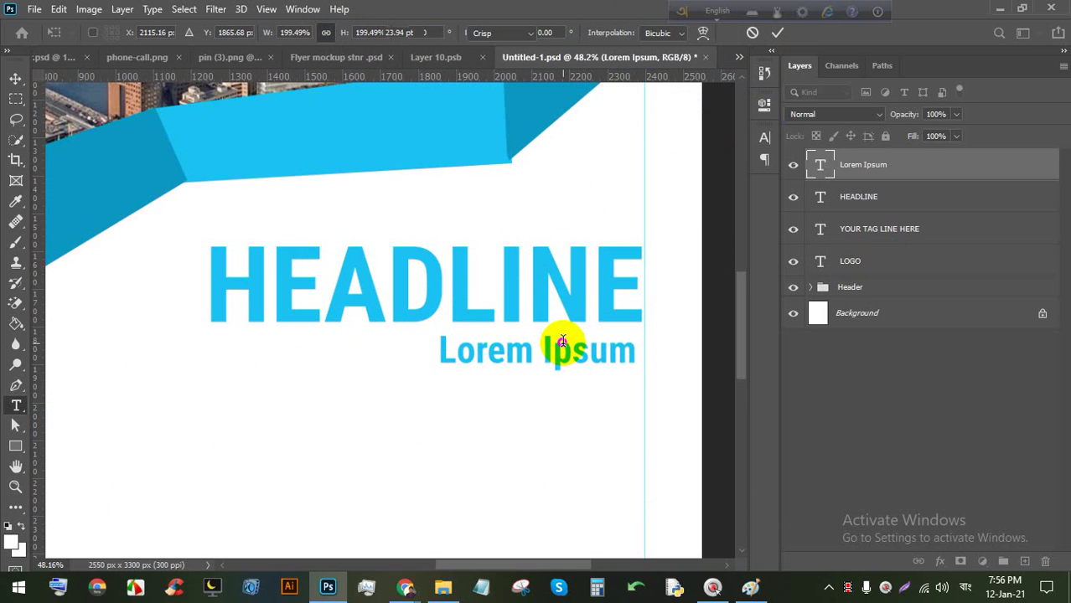
pyautogui.doubleClick(557, 351)
pyautogui.click(549, 349)
pyautogui.tripleClick(547, 346)
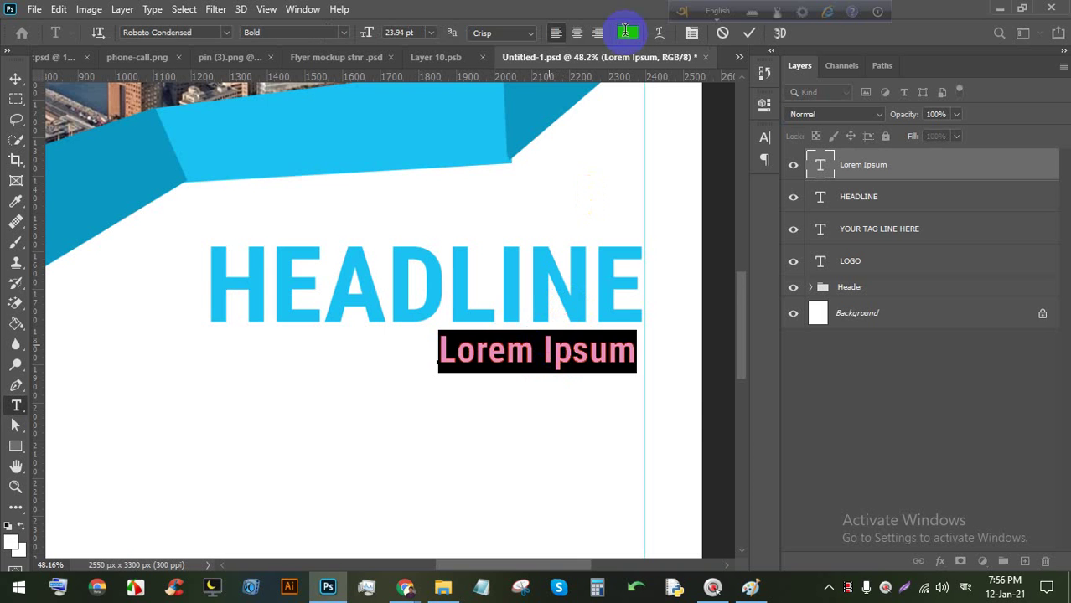
pyautogui.click(628, 33)
pyautogui.moveTo(616, 352); pyautogui.dragTo(616, 376)
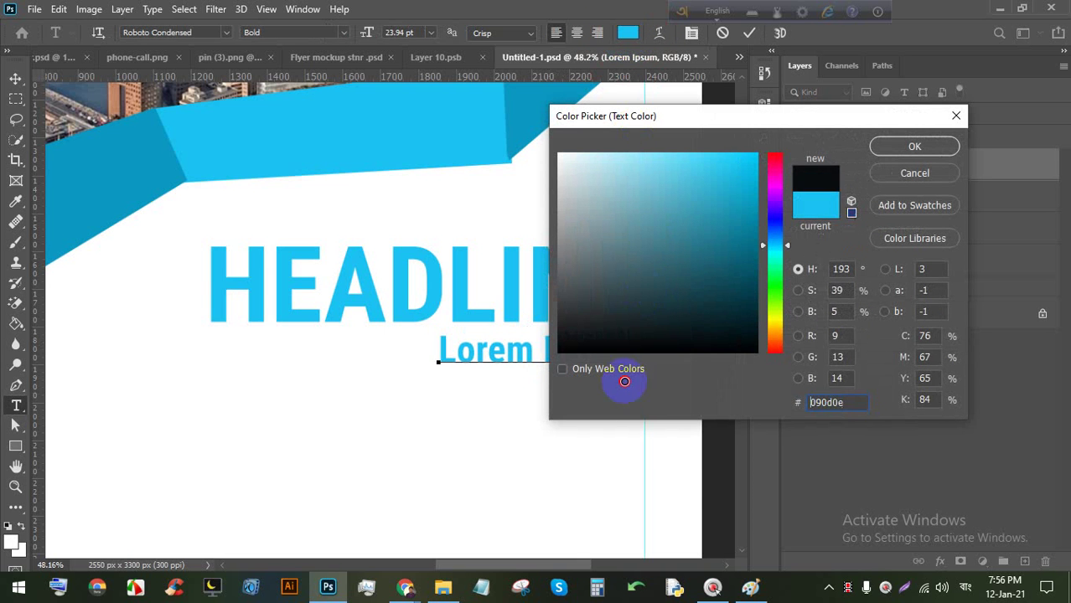
pyautogui.doubleClick(846, 402)
pyautogui.write('212121')
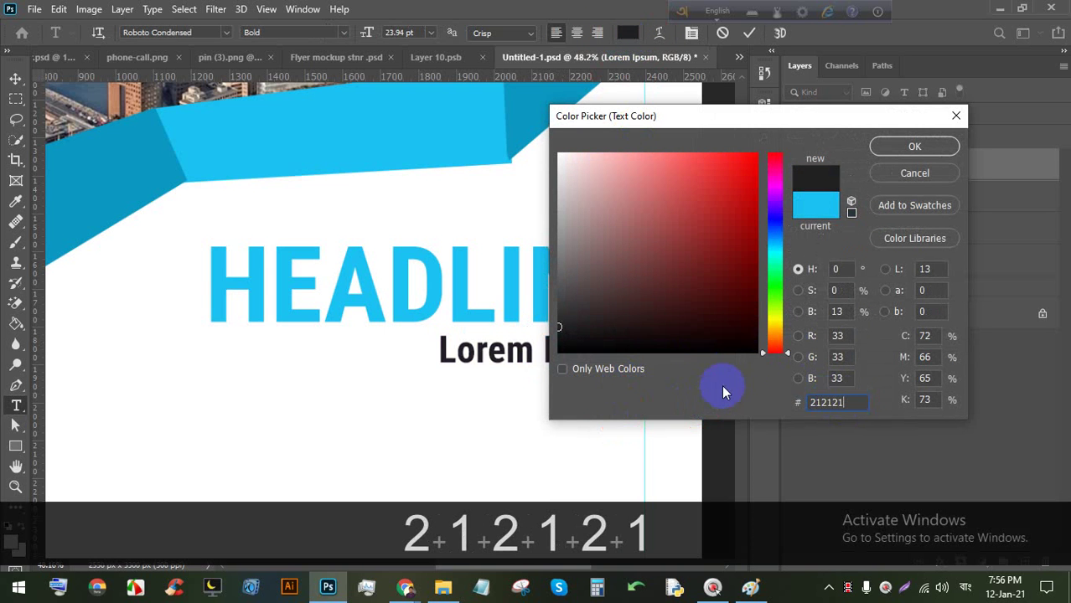
pyautogui.click(933, 144)
pyautogui.click(748, 32)
# Switch the Lorem Ipsum line to Regular weight and commit it.
pyautogui.scroll(-3, 555, 223)
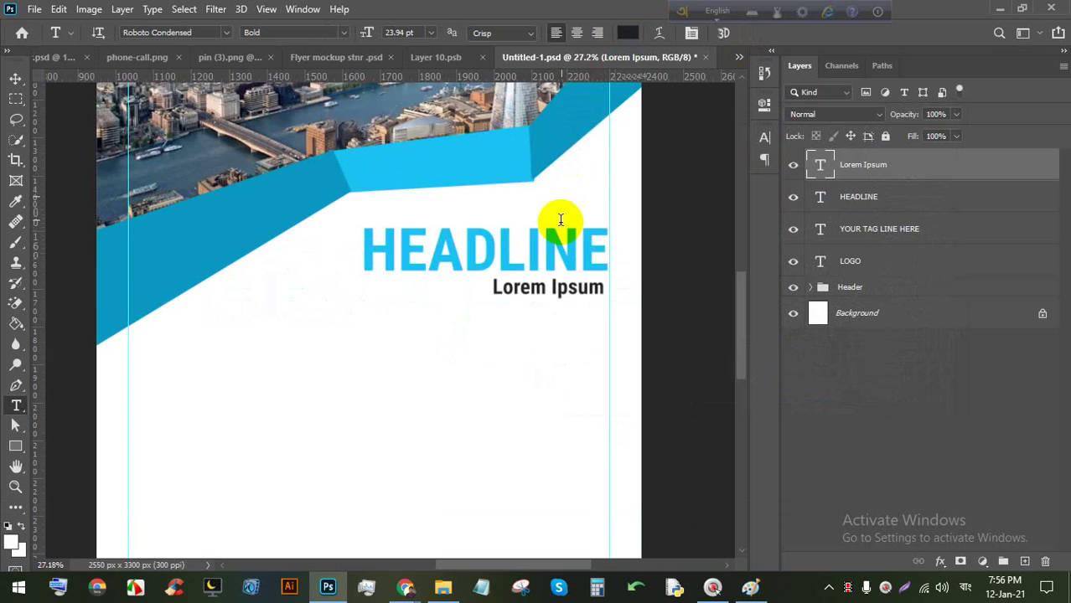
pyautogui.scroll(3, 554, 299)
pyautogui.tripleClick(555, 281)
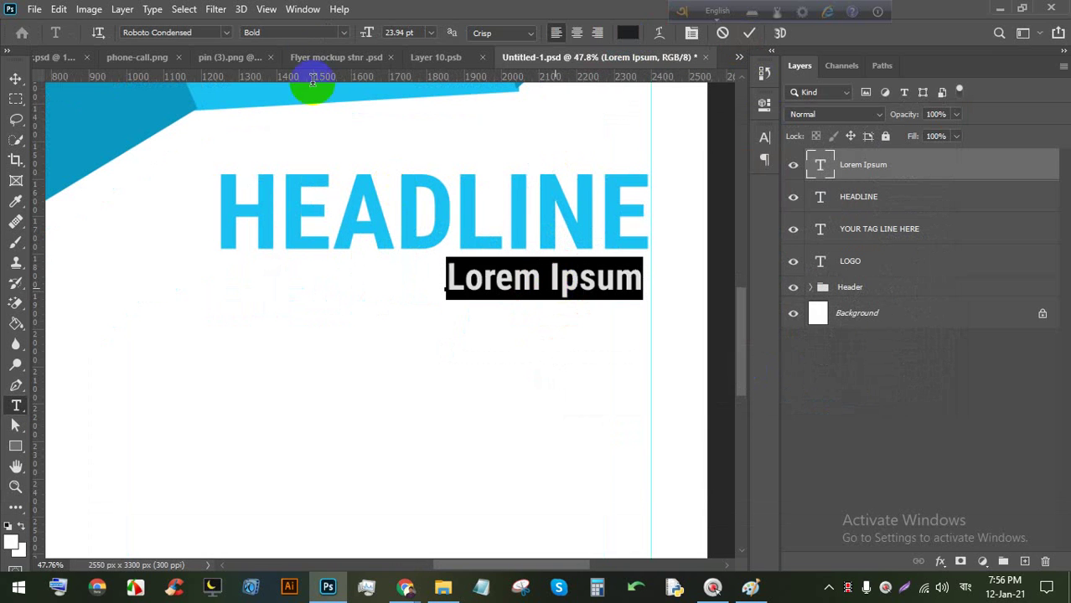
pyautogui.click(342, 33)
pyautogui.click(268, 72)
pyautogui.click(748, 32)
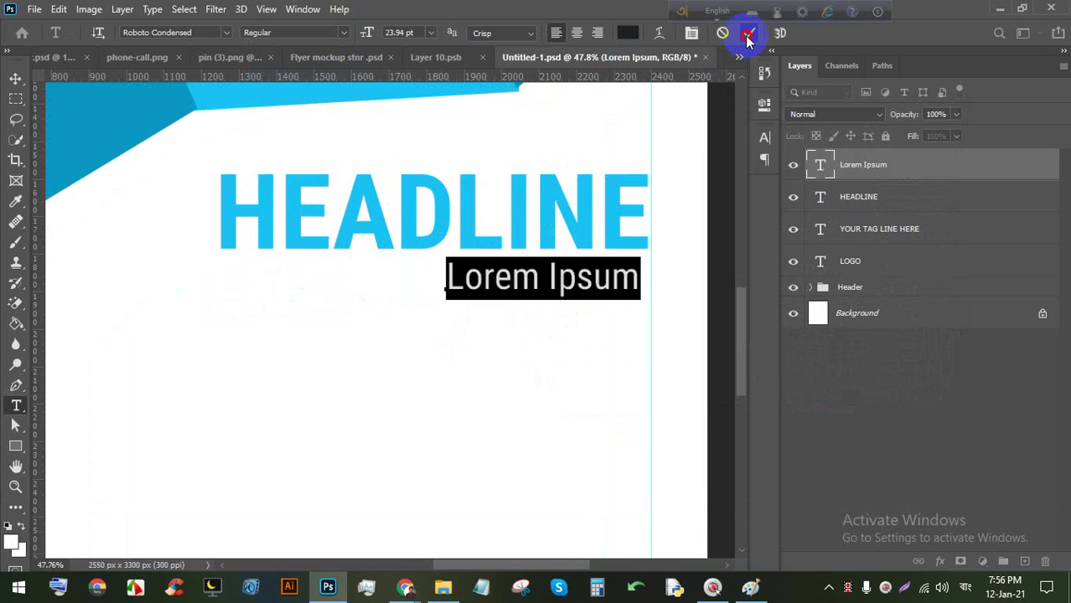
pyautogui.click(12, 78)
pyautogui.scroll(-4, 357, 227)
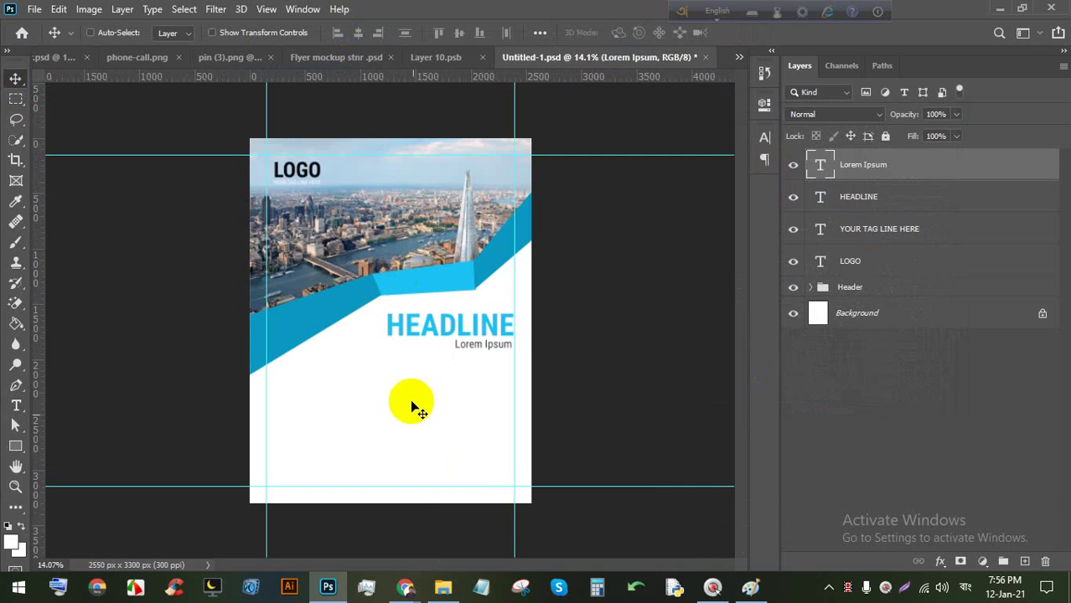
pyautogui.scroll(1, 403, 433)
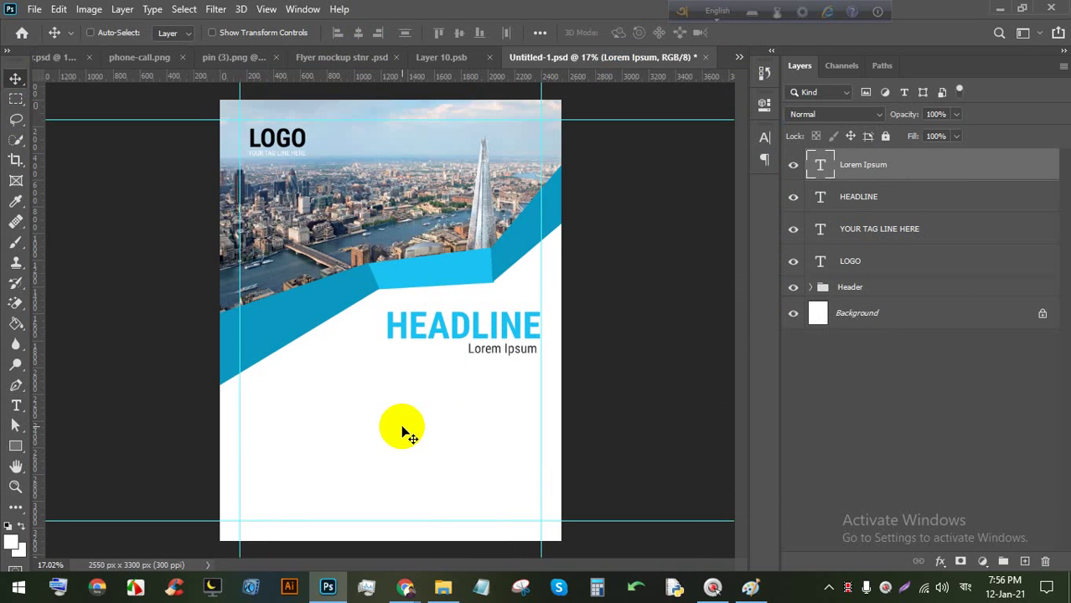
pyautogui.scroll(3, 403, 433)
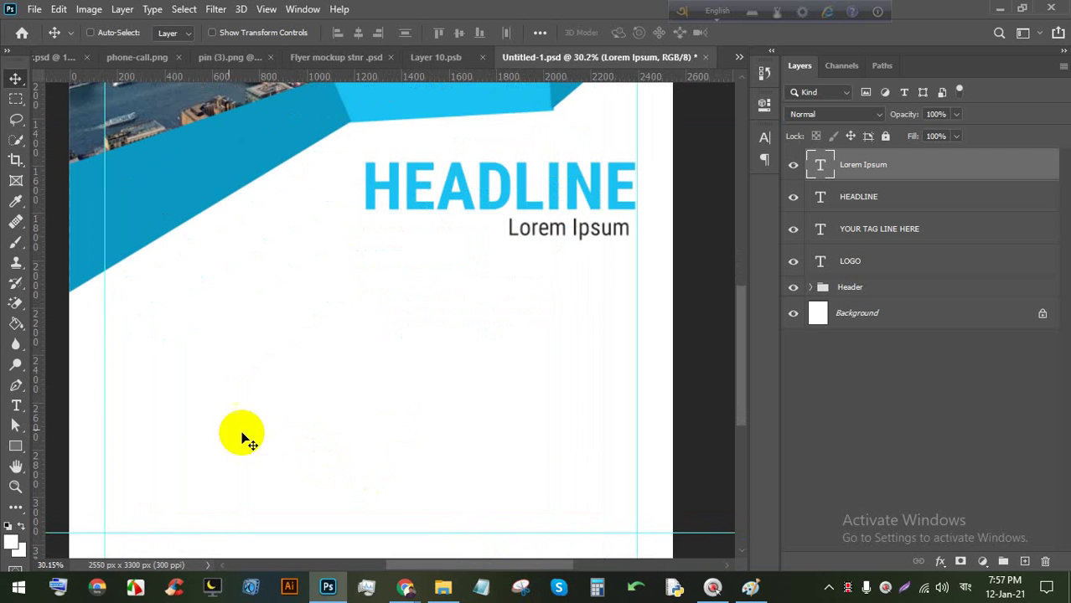
# Add a new 14 pt placeholder text layer on the flyer's left side.
pyautogui.click(16, 408)
pyautogui.click(138, 323)
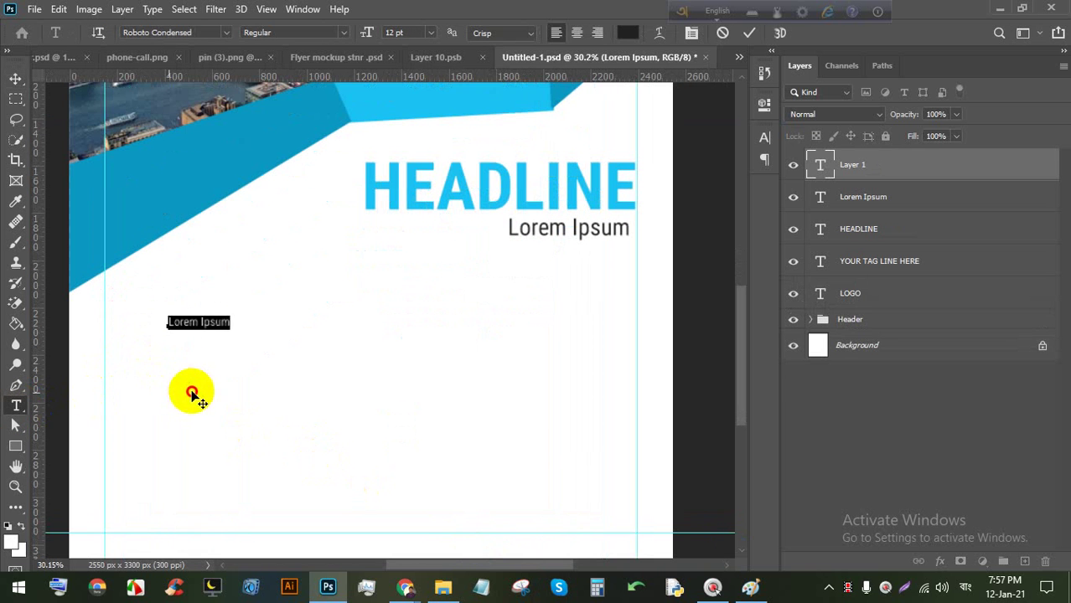
pyautogui.press('ctrl')
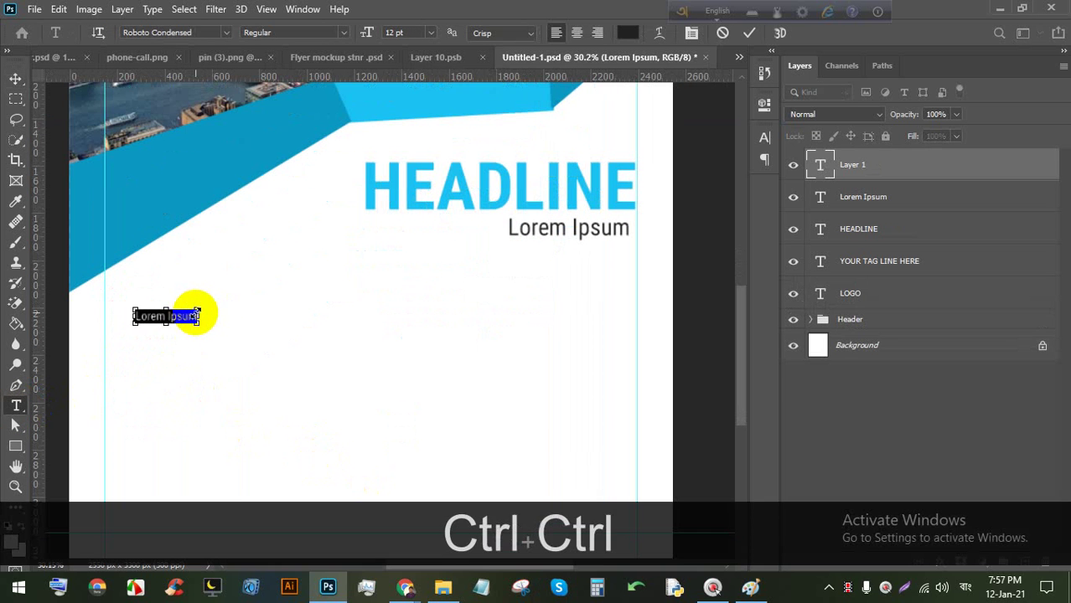
pyautogui.moveTo(199, 313); pyautogui.dragTo(222, 306)
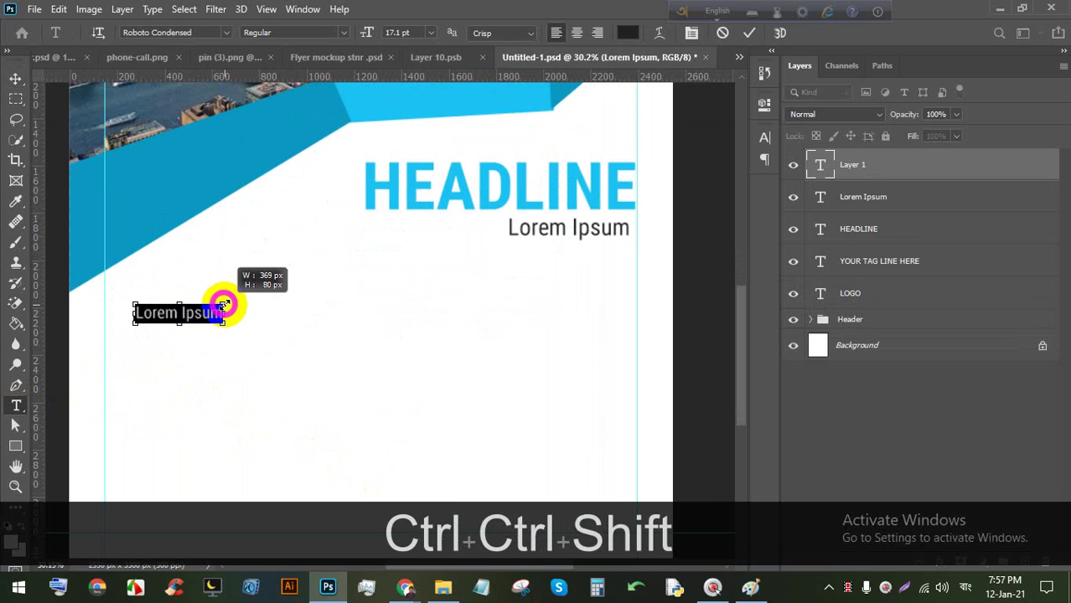
pyautogui.click(182, 316)
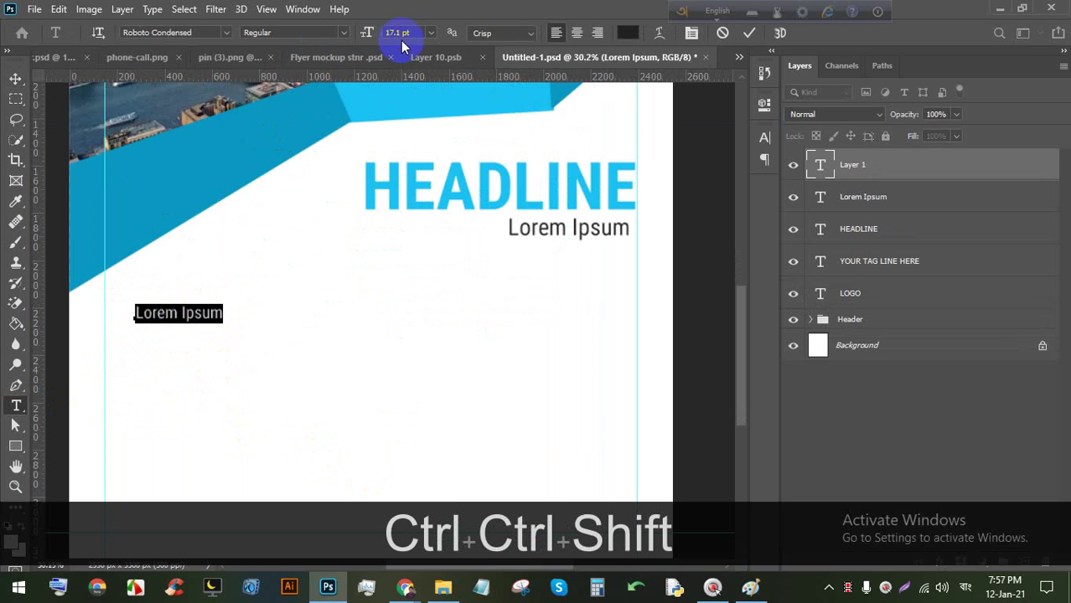
pyautogui.press('Down')
pyautogui.press('Down')
pyautogui.press('Down')
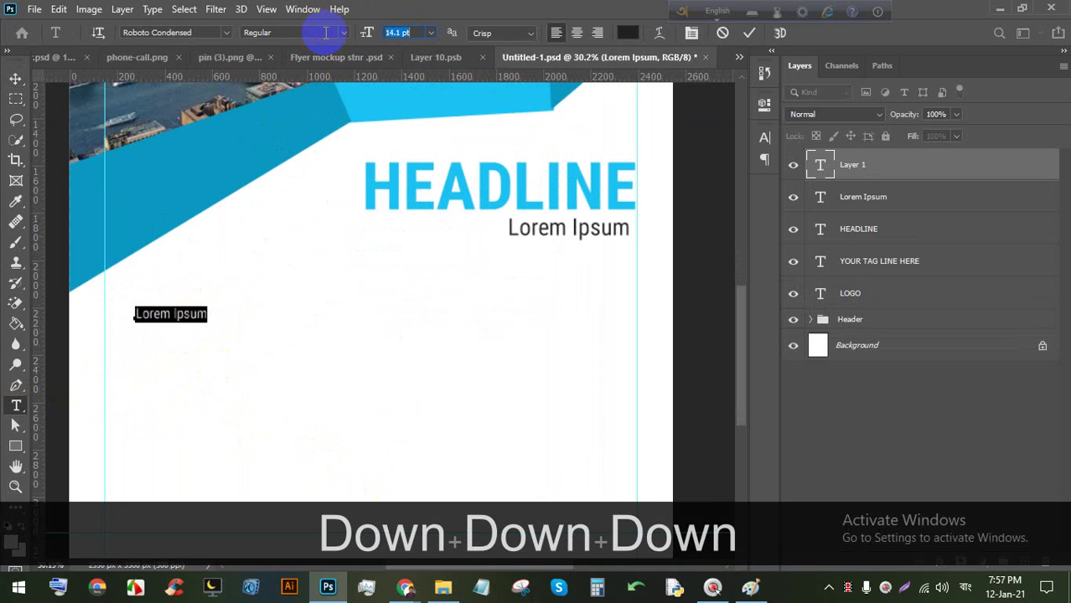
pyautogui.press('Down')
pyautogui.press('Up')
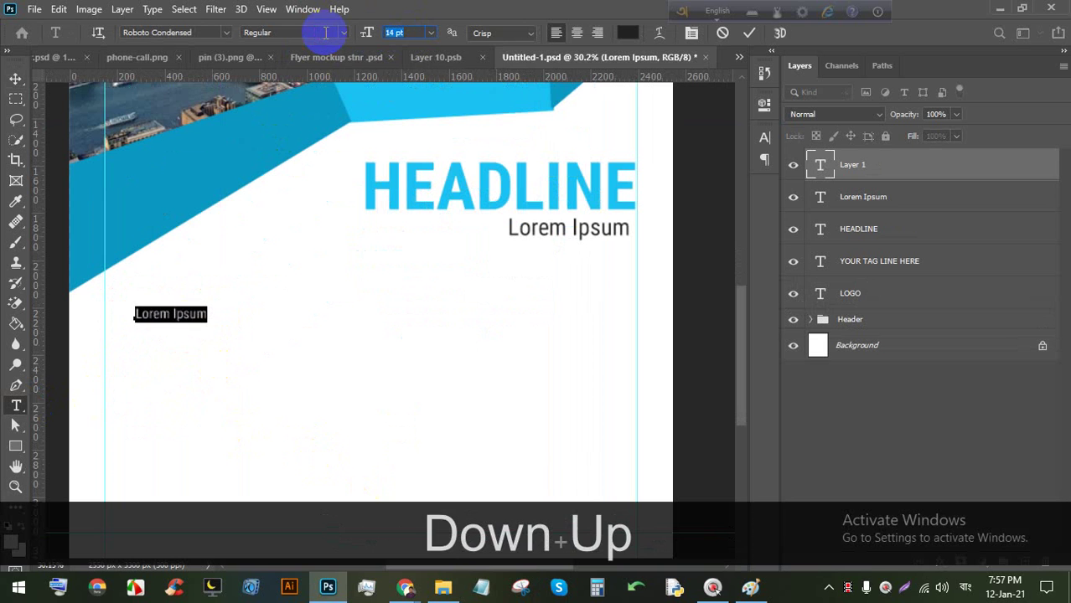
pyautogui.press('Return')
pyautogui.click(748, 34)
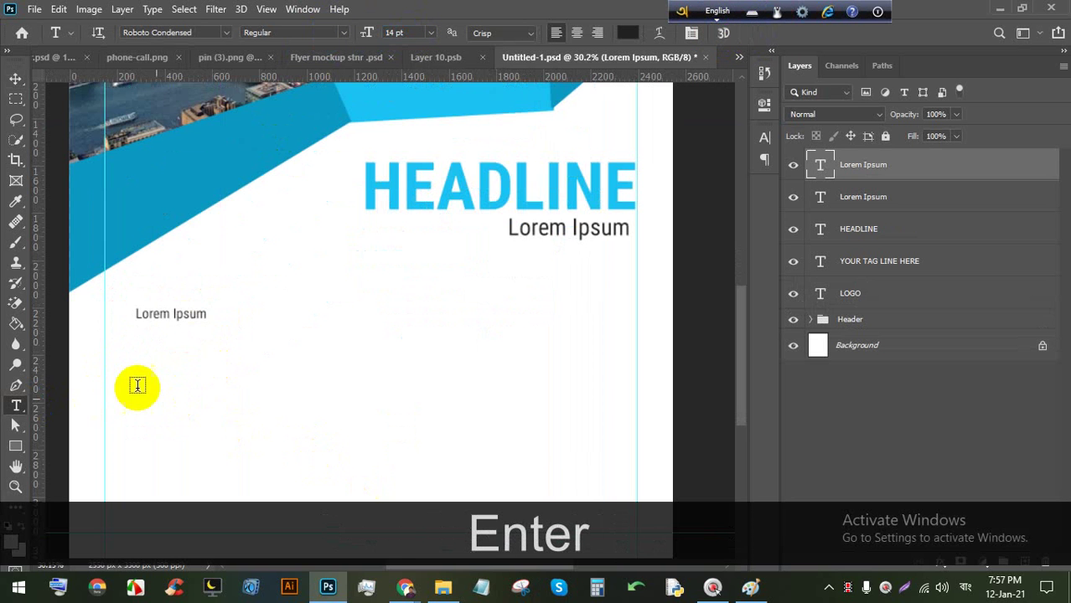
# Colour the new text with the flyer's blue triangle and make it Bold.
pyautogui.scroll(3, 138, 383)
pyautogui.tripleClick(174, 287)
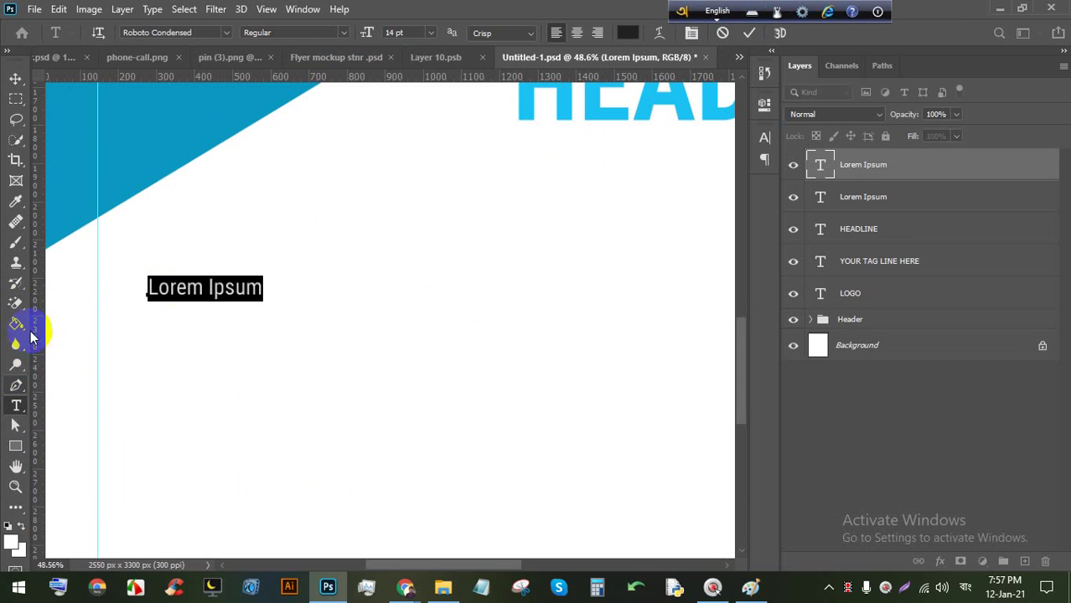
pyautogui.click(626, 33)
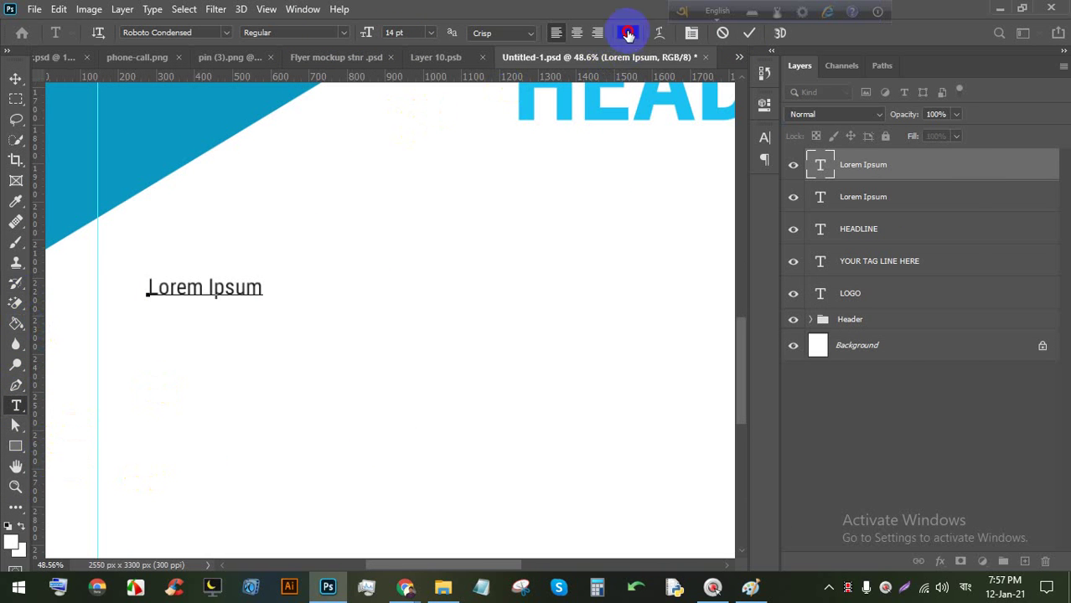
pyautogui.click(217, 114)
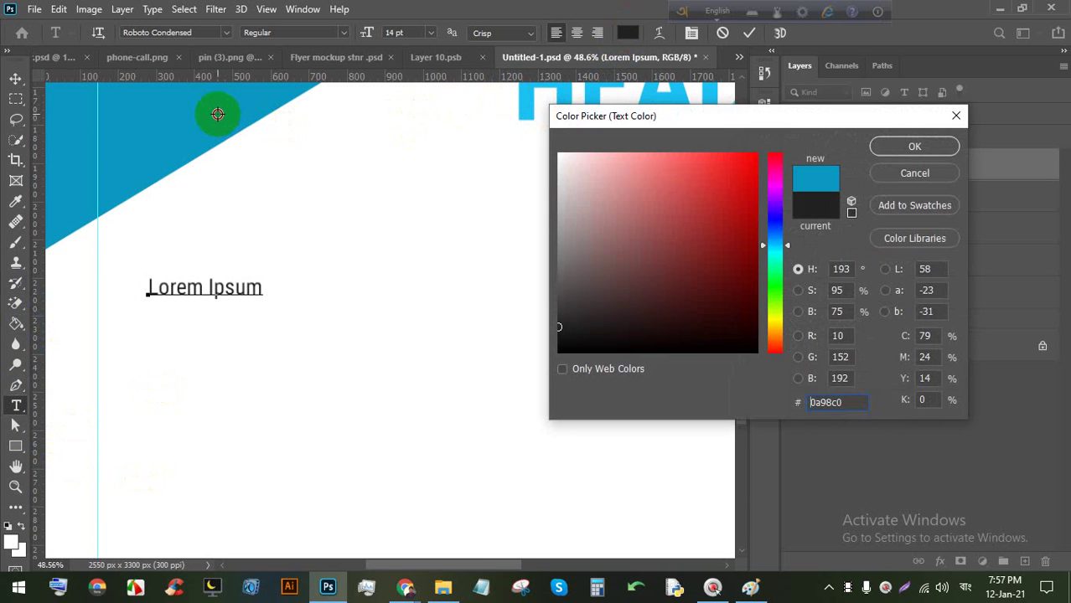
pyautogui.click(890, 146)
pyautogui.click(353, 33)
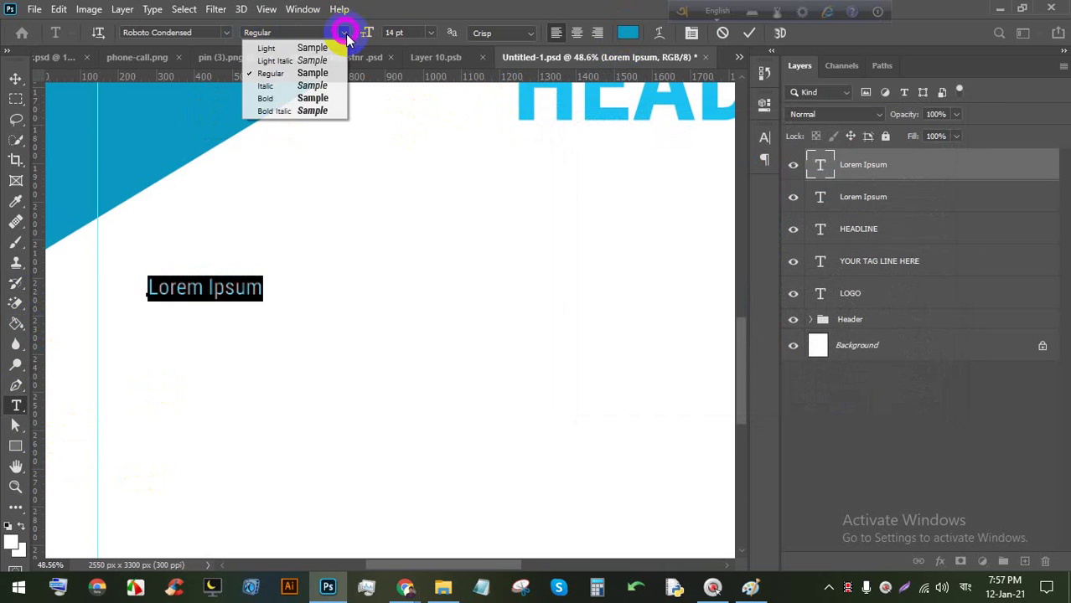
pyautogui.click(268, 99)
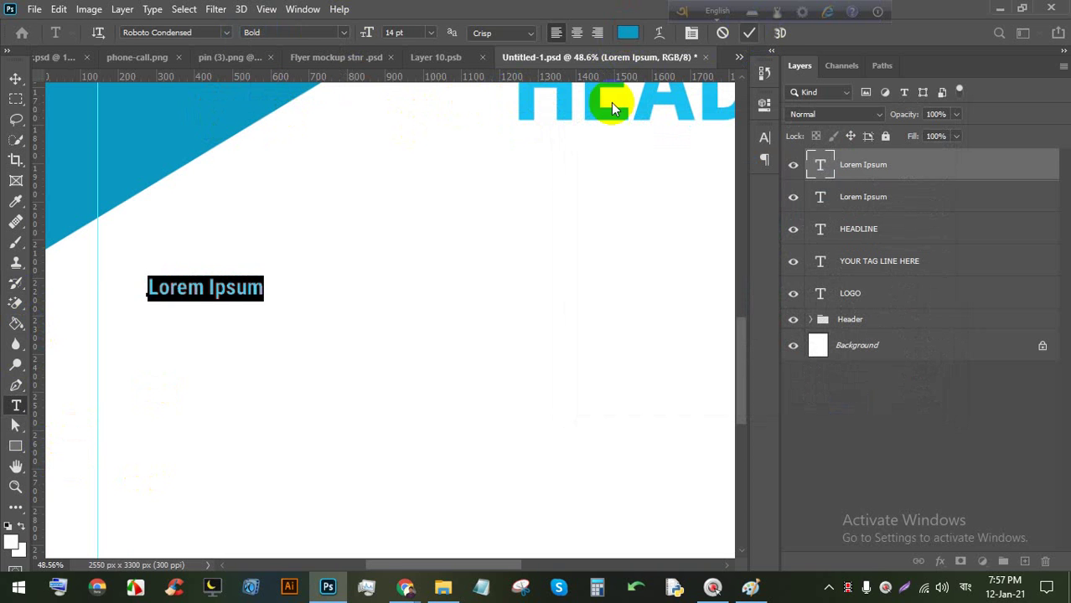
# Change the text to read HEADLINE A and commit it.
pyautogui.click(215, 289)
pyautogui.write('HEAD')
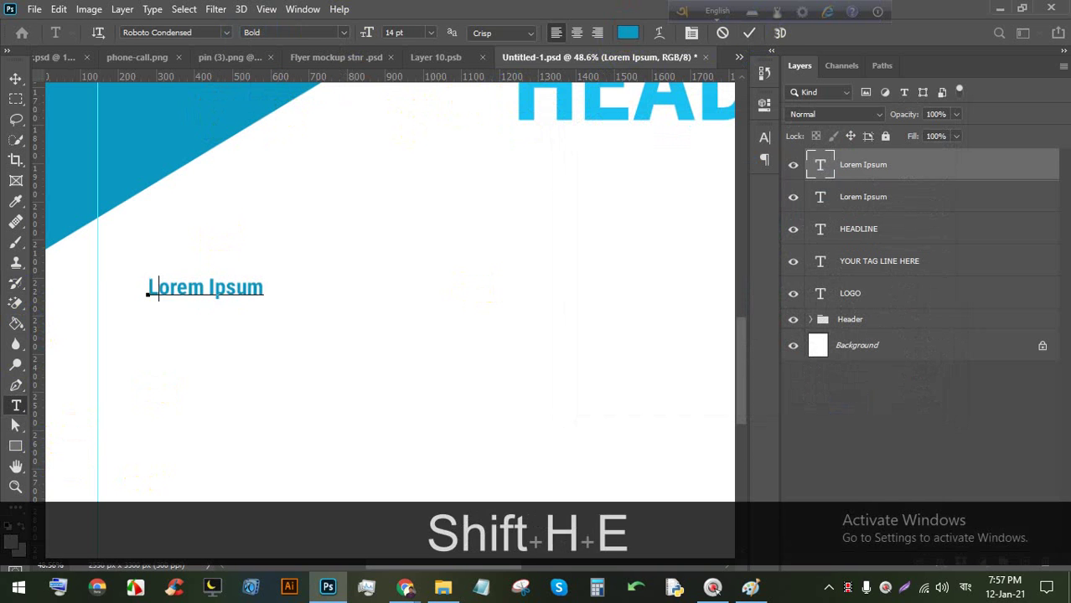
pyautogui.press('BackSpace')
pyautogui.press('BackSpace')
pyautogui.press('BackSpace')
pyautogui.press('BackSpace')
pyautogui.press('BackSpace')
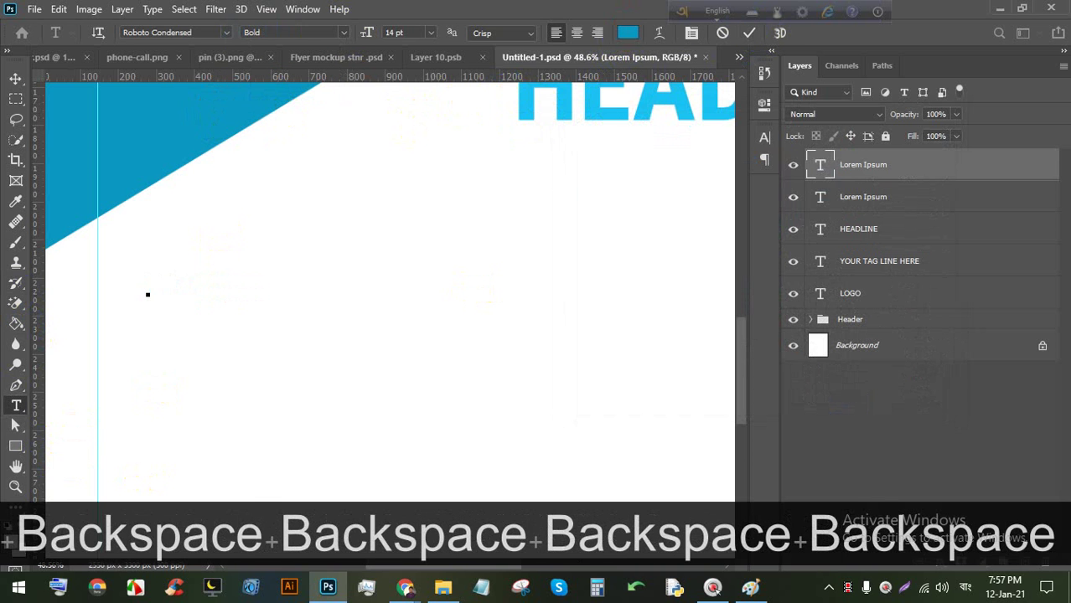
pyautogui.write('h')
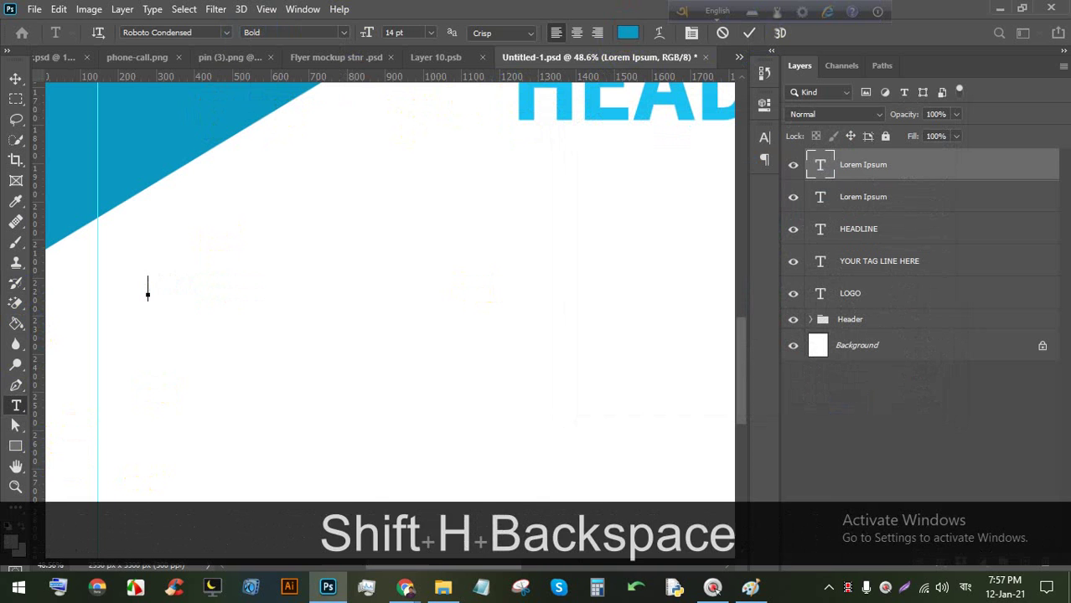
pyautogui.press('BackSpace')
pyautogui.write('HEADP')
pyautogui.press('BackSpace')
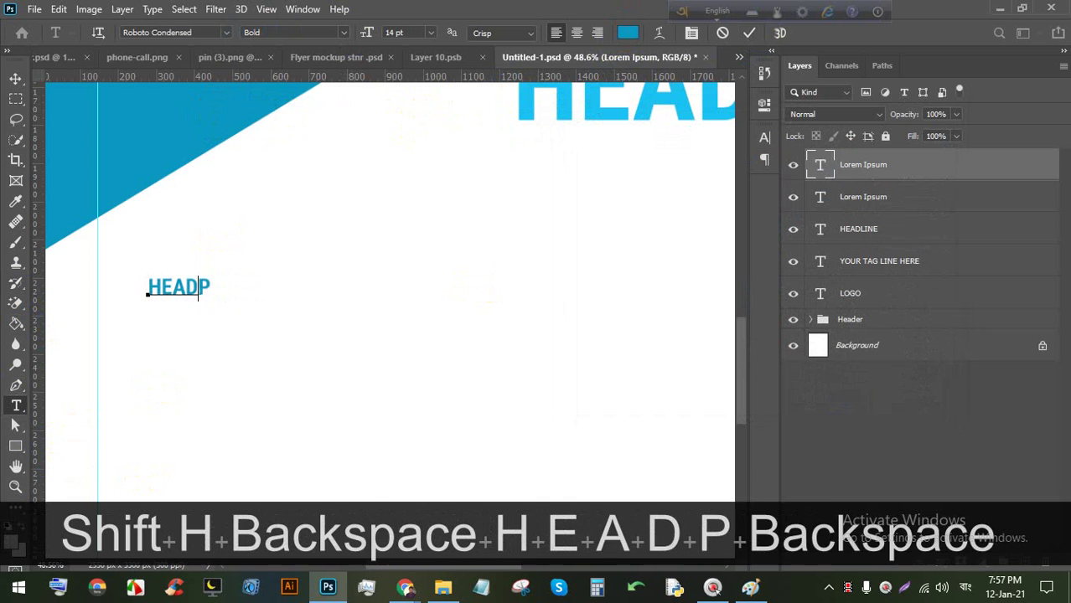
pyautogui.write('LINE')
pyautogui.press('BackSpace')
pyautogui.press('BackSpace')
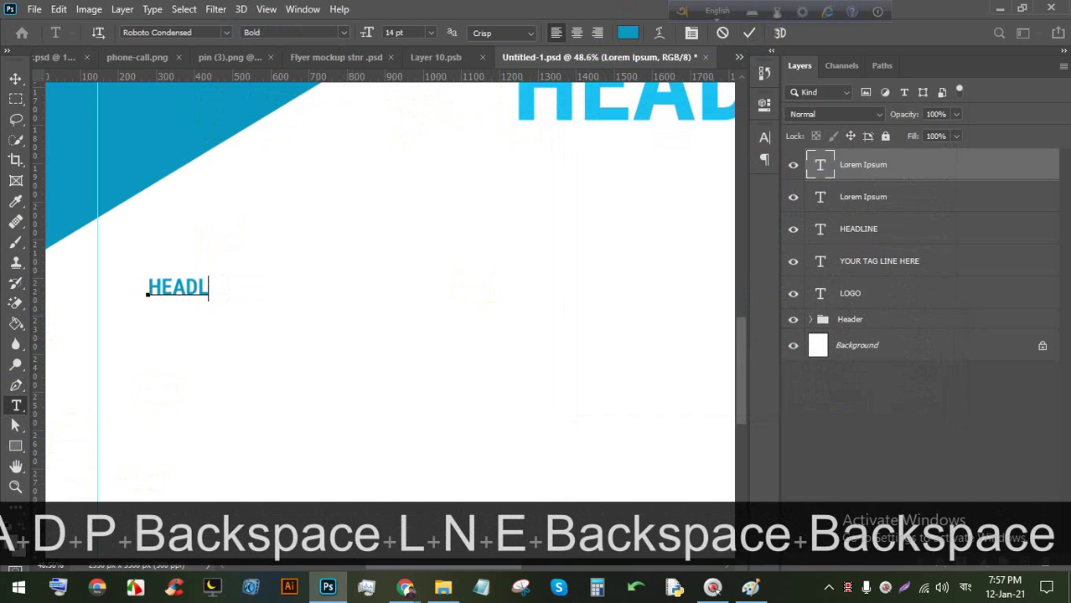
pyautogui.write('NE 1')
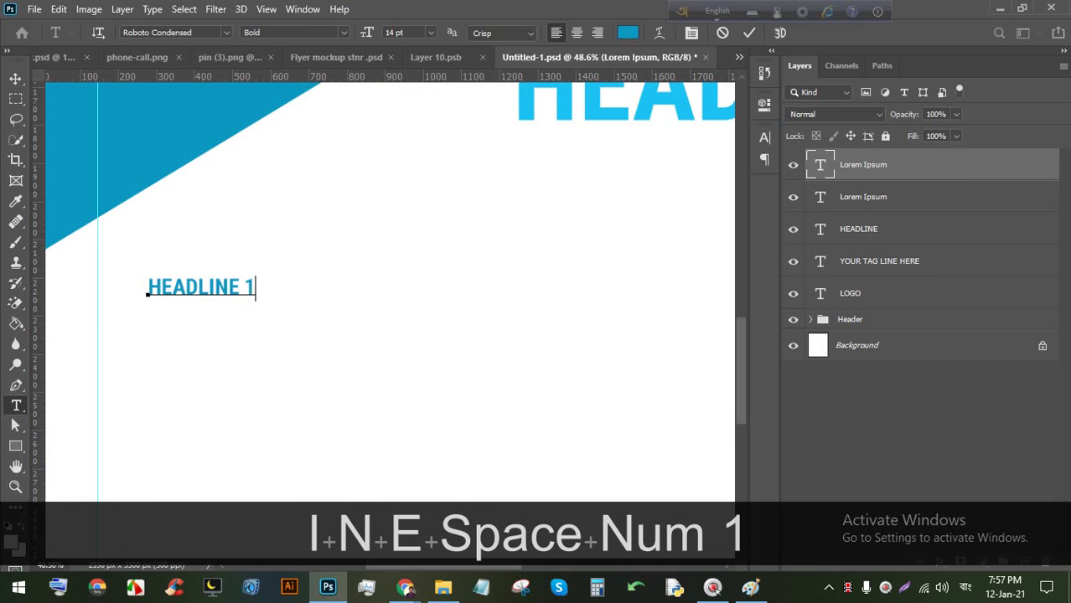
pyautogui.press('BackSpace')
pyautogui.write('a')
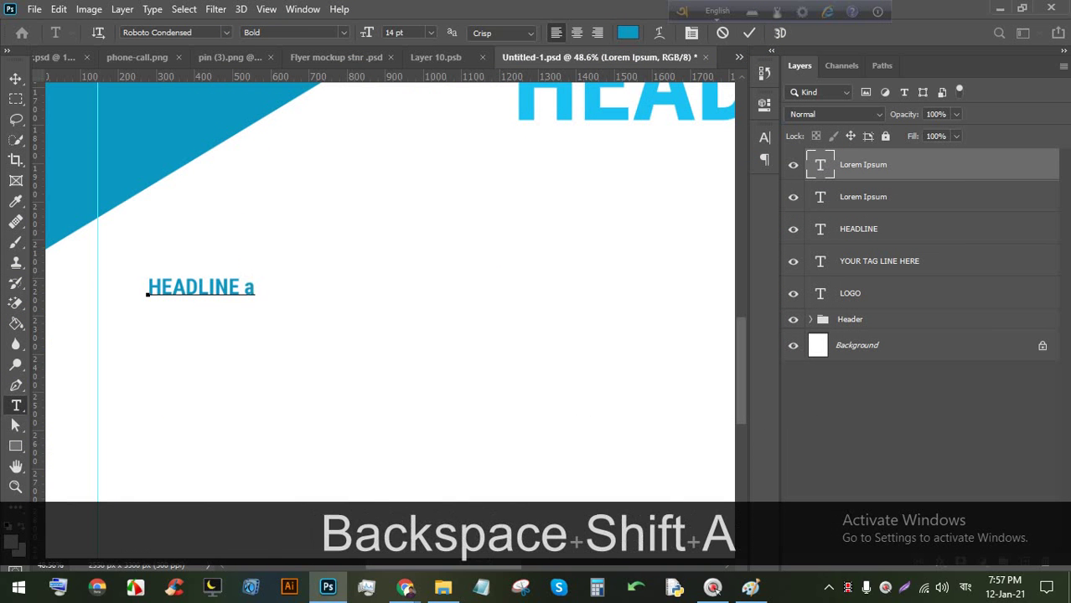
pyautogui.press('BackSpace')
pyautogui.write('A')
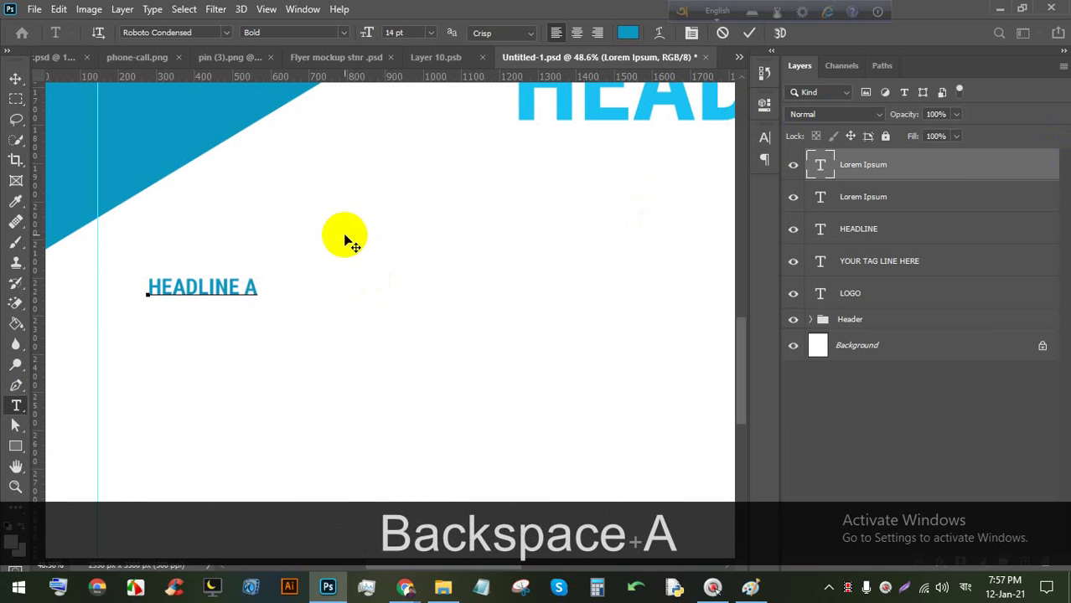
pyautogui.scroll(-1, 308, 295)
pyautogui.click(749, 32)
# Increase HEADLINE A's font size to 20 pt and commit.
pyautogui.scroll(-1, 282, 291)
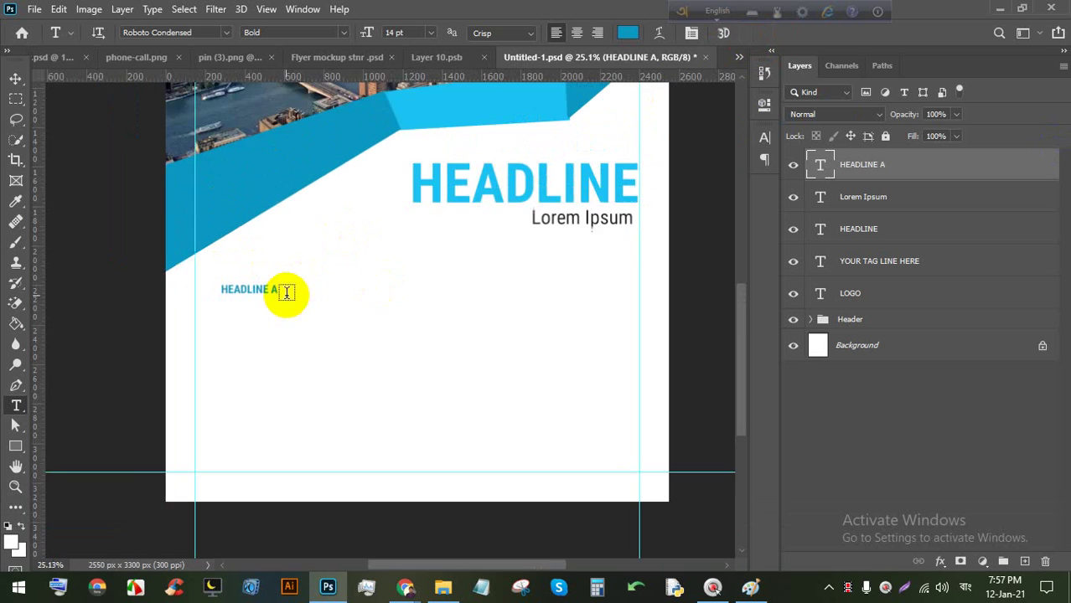
pyautogui.scroll(2, 253, 287)
pyautogui.tripleClick(255, 288)
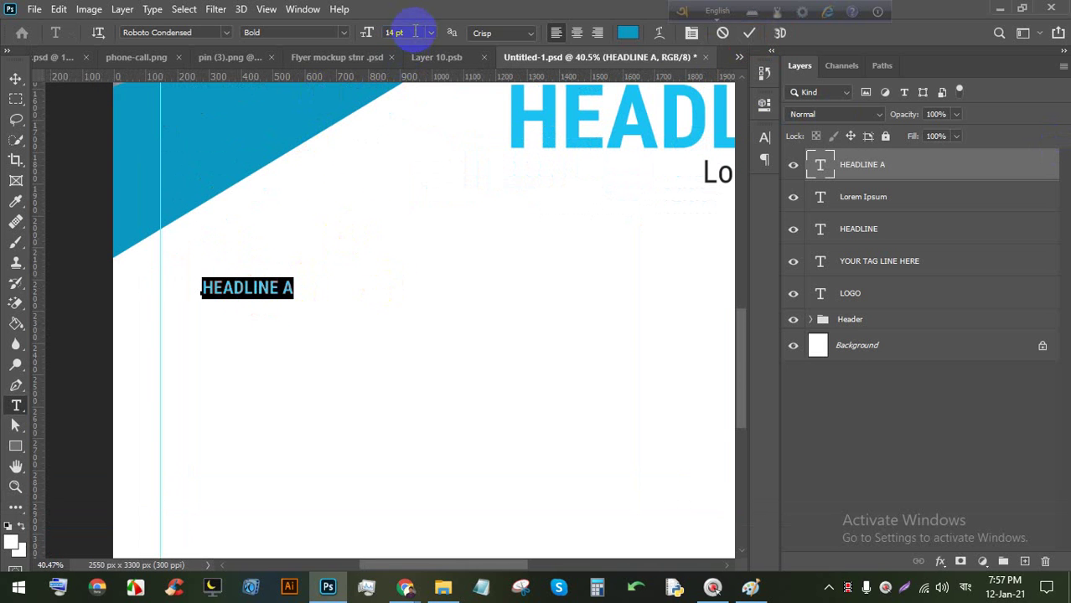
pyautogui.click(749, 33)
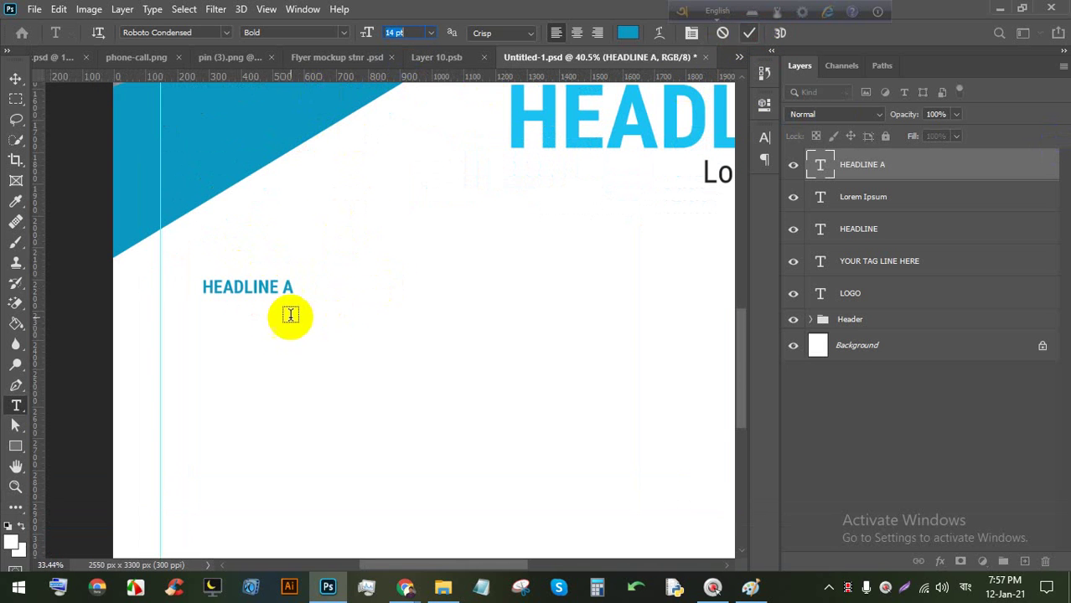
pyautogui.scroll(-1, 287, 313)
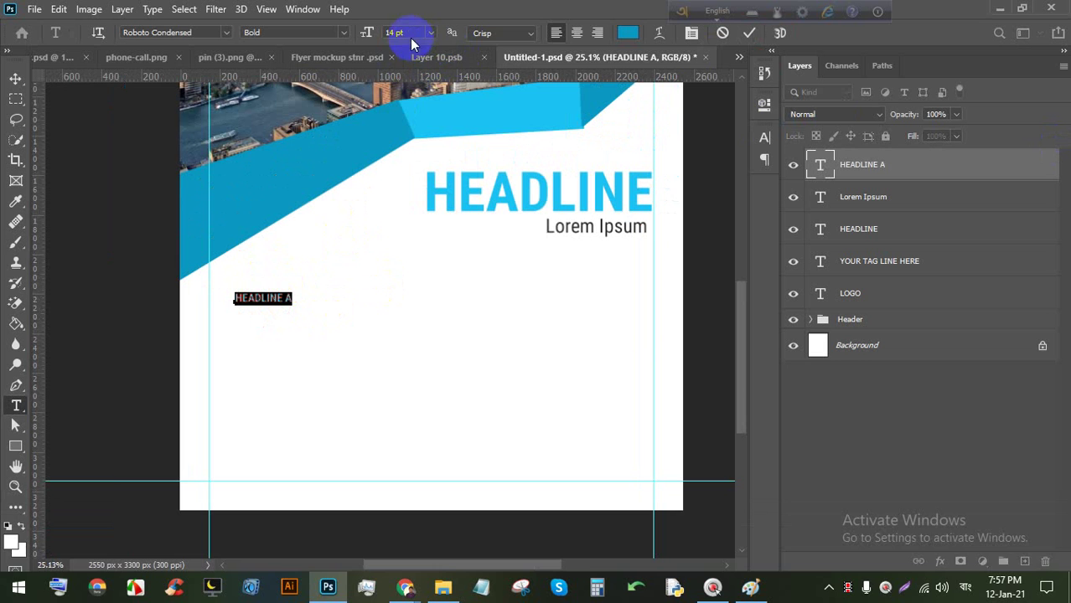
pyautogui.press('Up')
pyautogui.press('Up')
pyautogui.press('Up')
pyautogui.press('Up')
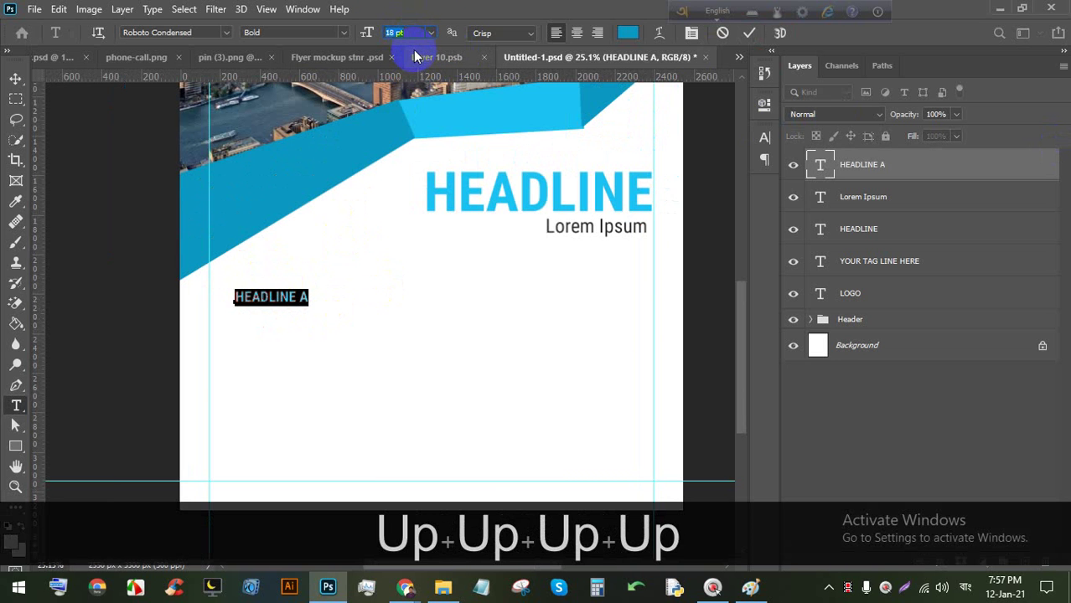
pyautogui.press('Up')
pyautogui.press('Up')
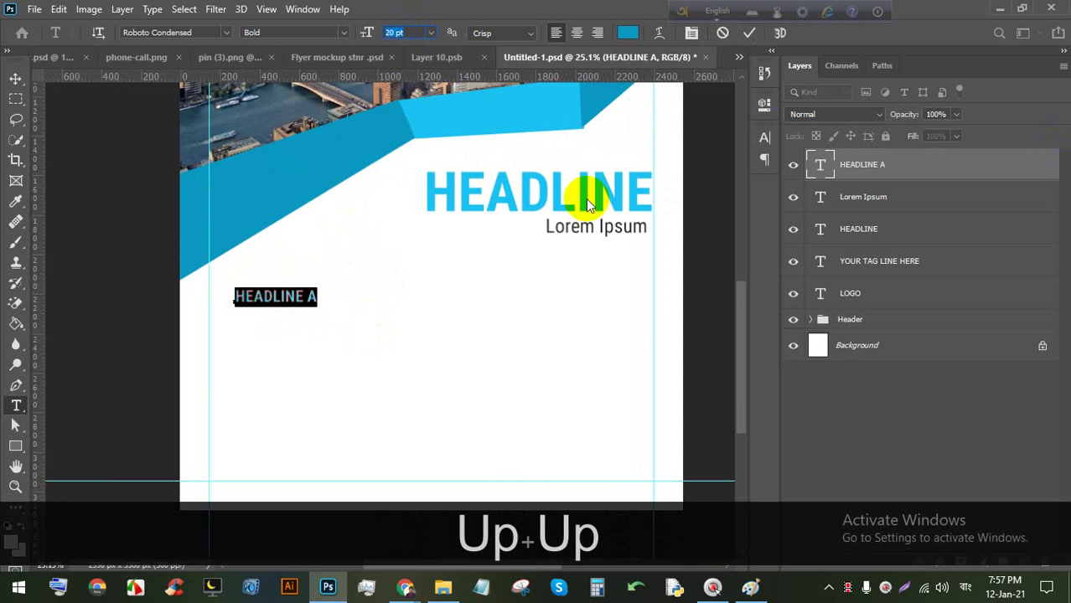
pyautogui.click(747, 33)
pyautogui.click(15, 78)
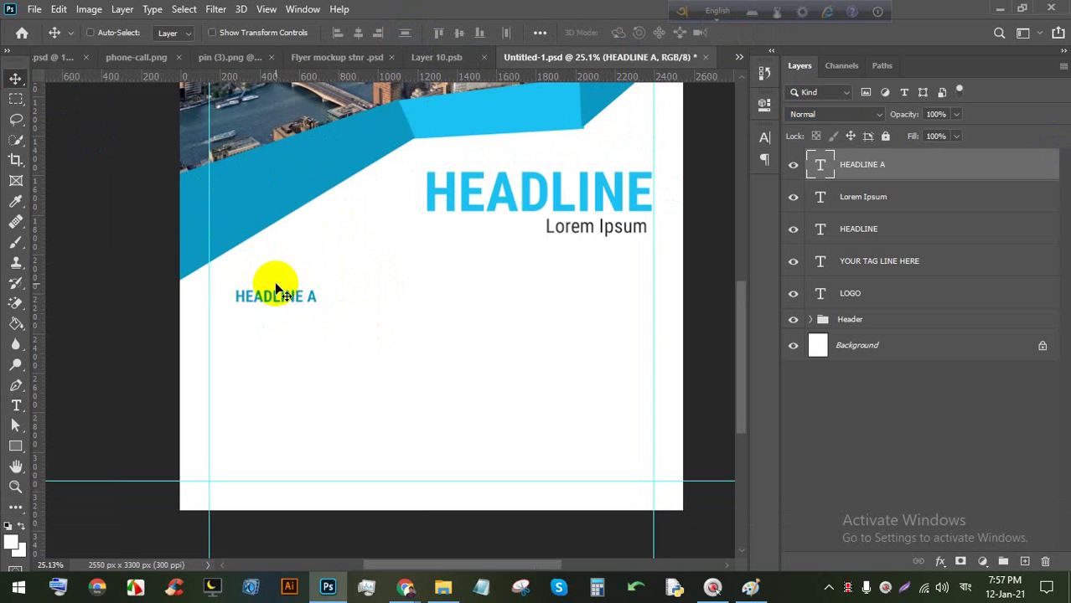
# Nudge HEADLINE A down and start a Regular-weight paragraph text box beneath it.
pyautogui.moveTo(270, 299); pyautogui.dragTo(373, 475)
pyautogui.hotkey('ctrl', '+')
pyautogui.click(19, 406)
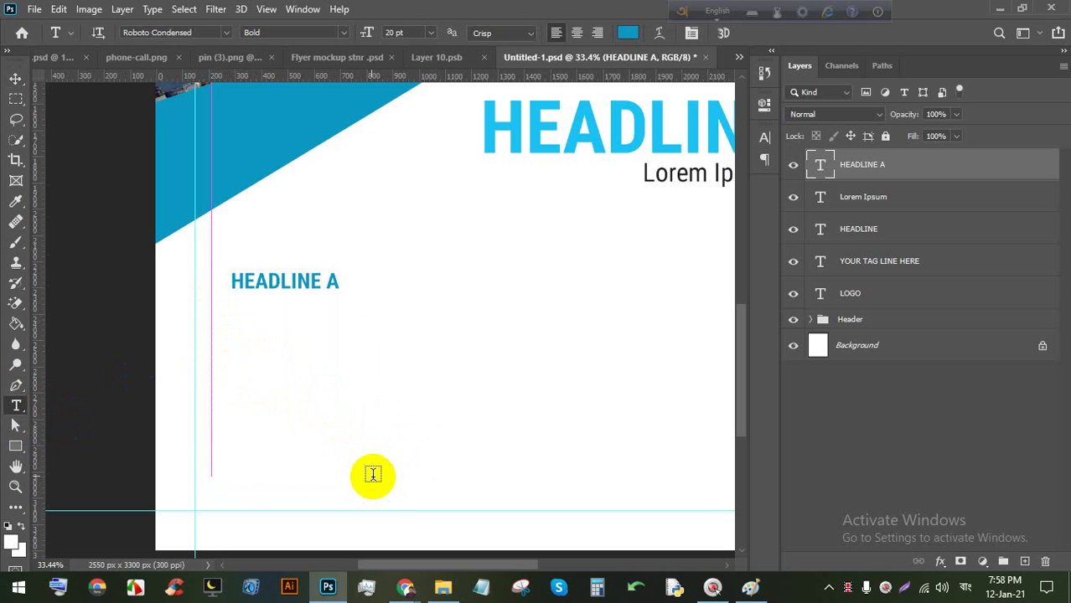
pyautogui.click(344, 33)
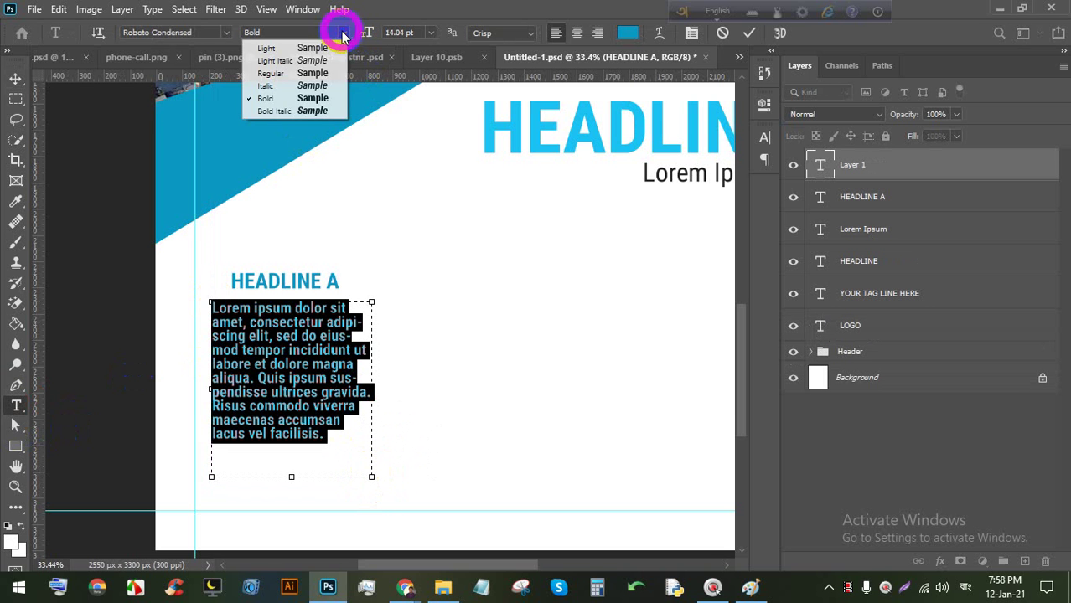
pyautogui.click(285, 73)
# Colour the paragraph #282828, centre it, and move it up under HEADLINE A.
pyautogui.click(628, 33)
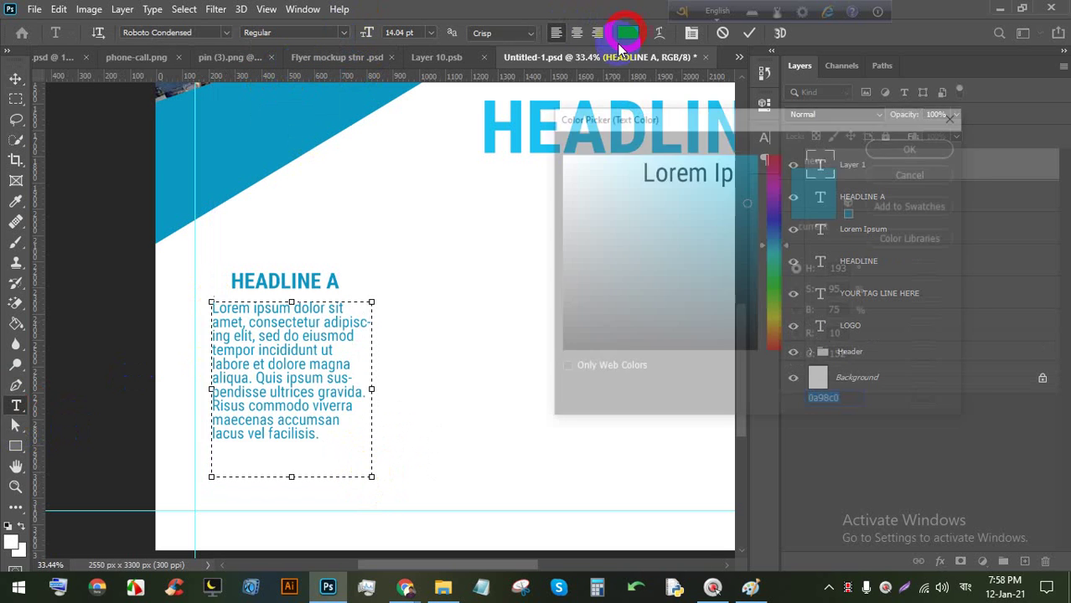
pyautogui.click(241, 316)
pyautogui.click(913, 144)
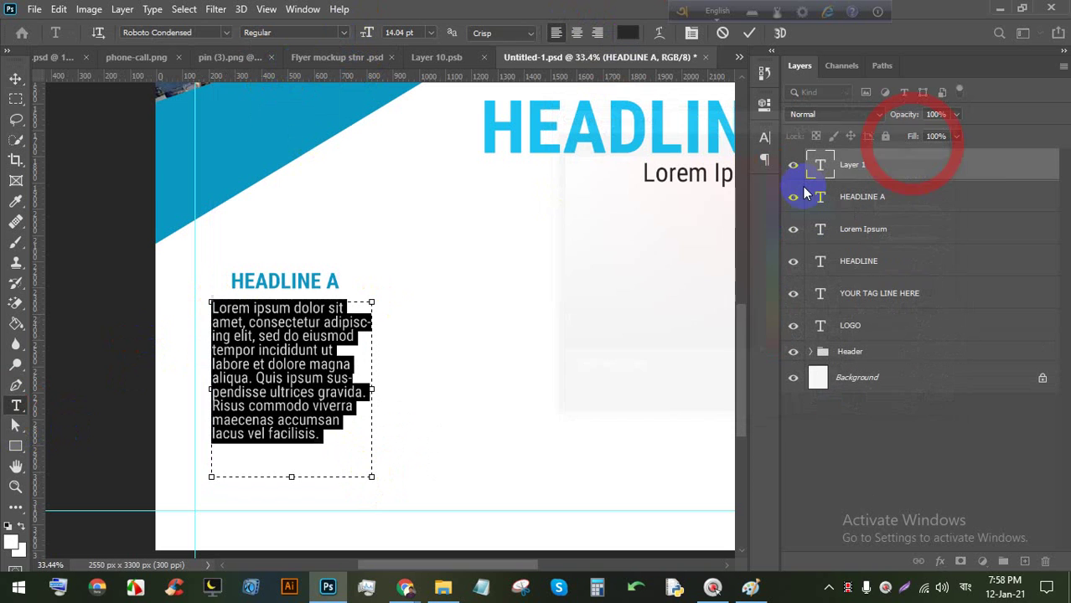
pyautogui.click(577, 34)
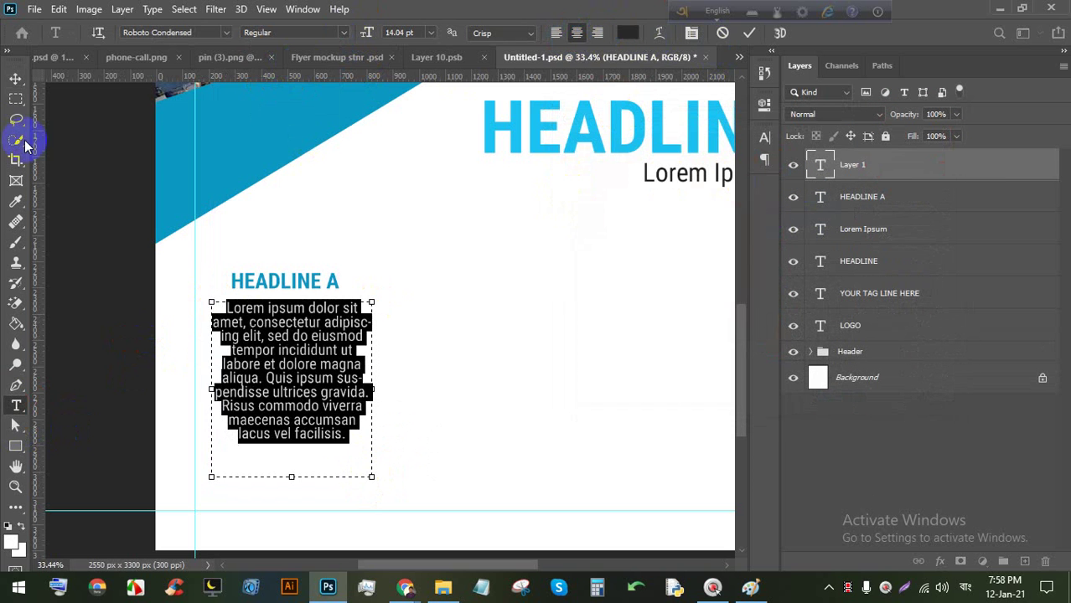
pyautogui.click(15, 78)
pyautogui.click(286, 360)
pyautogui.moveTo(277, 356); pyautogui.dragTo(276, 351)
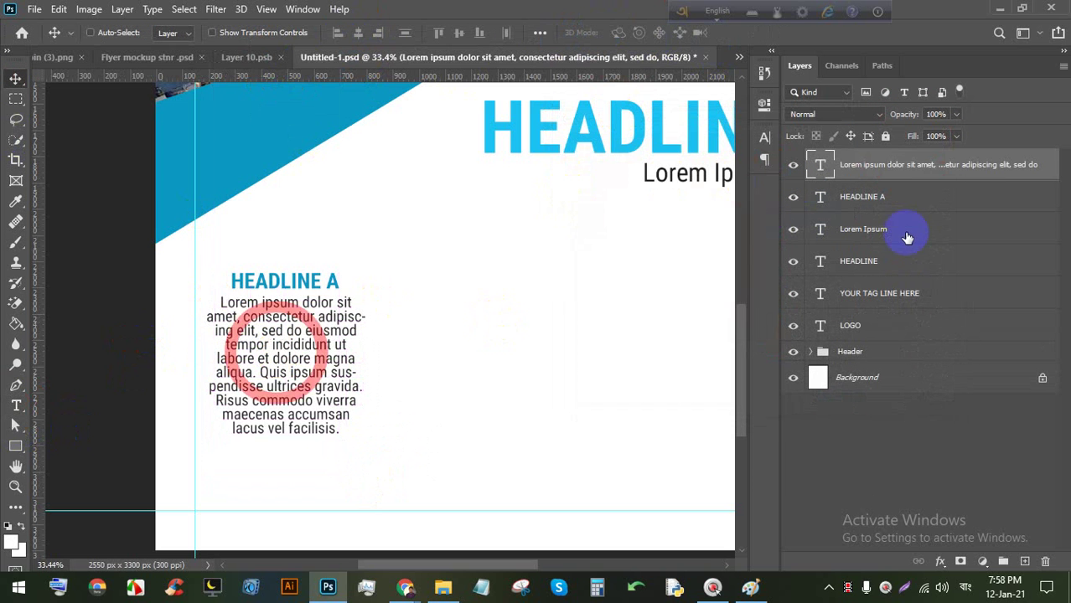
pyautogui.keyDown('ctrl'); pyautogui.click(908, 198); pyautogui.keyUp('ctrl')
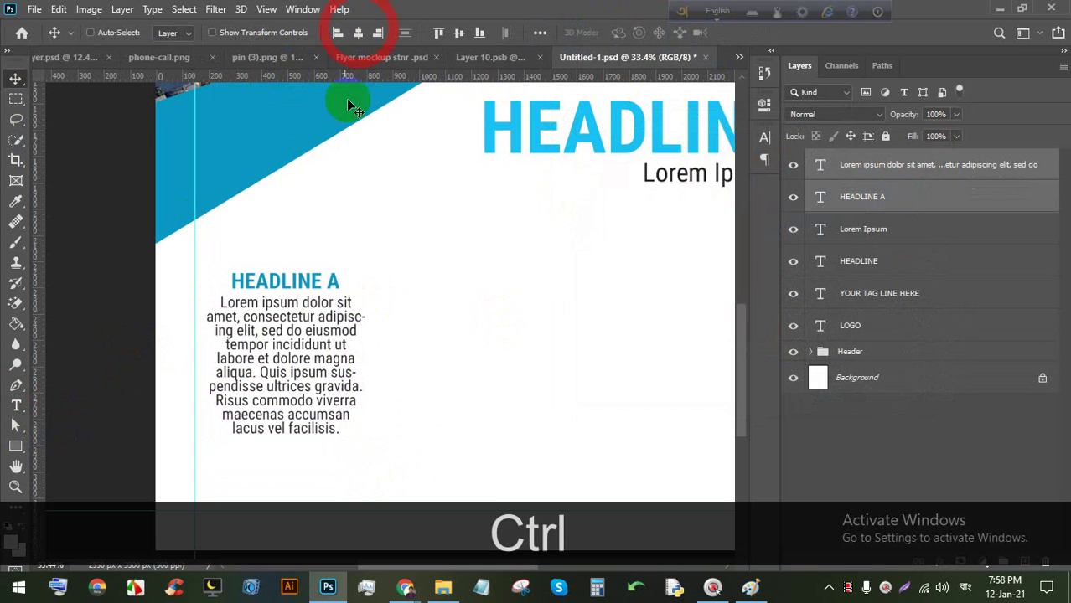
# Duplicate the headline-and-paragraph block to the right and group each pair.
pyautogui.keyDown('alt'); pyautogui.scroll(-4, 303, 317); pyautogui.keyUp('alt')
pyautogui.keyDown('alt'); pyautogui.moveTo(303, 317); pyautogui.dragTo(511, 312); pyautogui.keyUp('alt')
pyautogui.hotkey('ctrl', 'g')
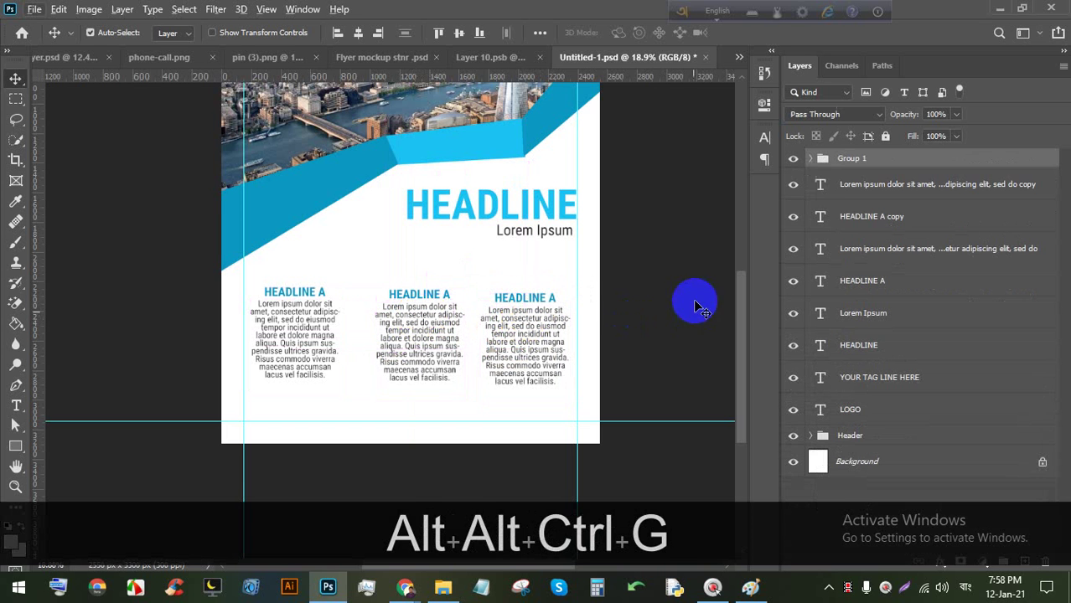
pyautogui.click(871, 185)
pyautogui.keyDown('ctrl'); pyautogui.click(868, 217); pyautogui.keyUp('ctrl')
pyautogui.hotkey('ctrl', 'g')
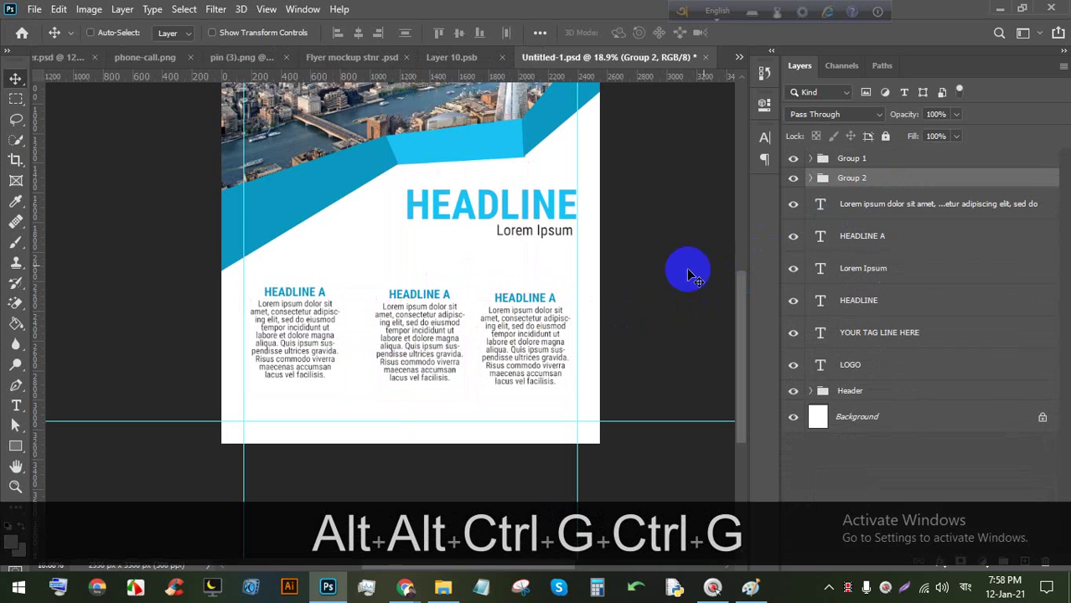
# Group the third headline-paragraph pair and align all three column groups.
pyautogui.moveTo(452, 318); pyautogui.dragTo(445, 320)
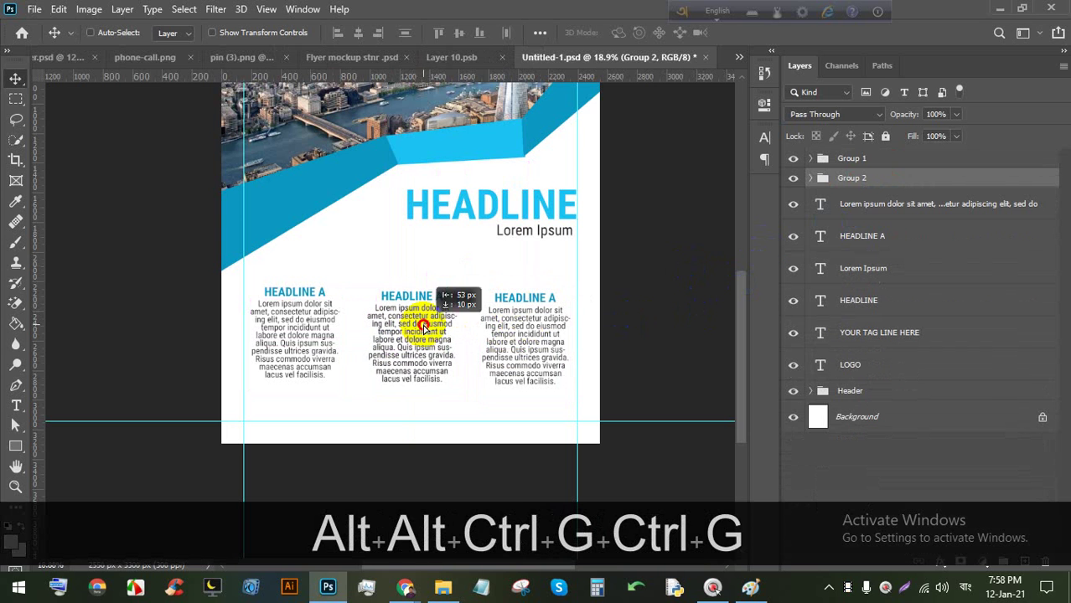
pyautogui.keyDown('ctrl'); pyautogui.click(919, 205); pyautogui.keyUp('ctrl')
pyautogui.keyDown('ctrl'); pyautogui.click(905, 234); pyautogui.keyUp('ctrl')
pyautogui.hotkey('ctrl', 'g')
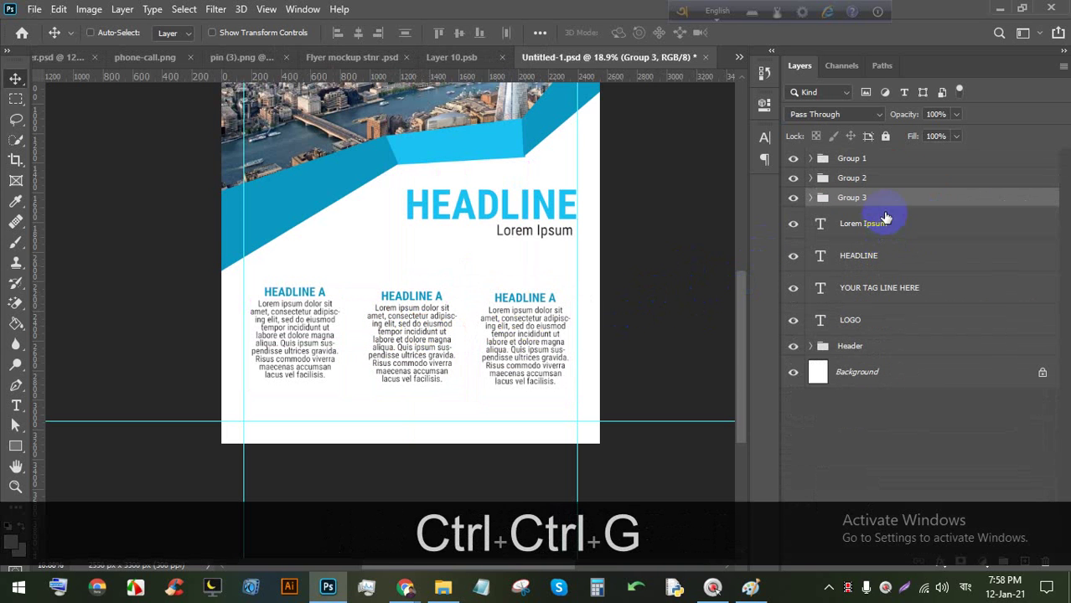
pyautogui.keyDown('ctrl'); pyautogui.keyDown('shift'); pyautogui.click(880, 158); pyautogui.keyUp('shift'); pyautogui.keyUp('ctrl')
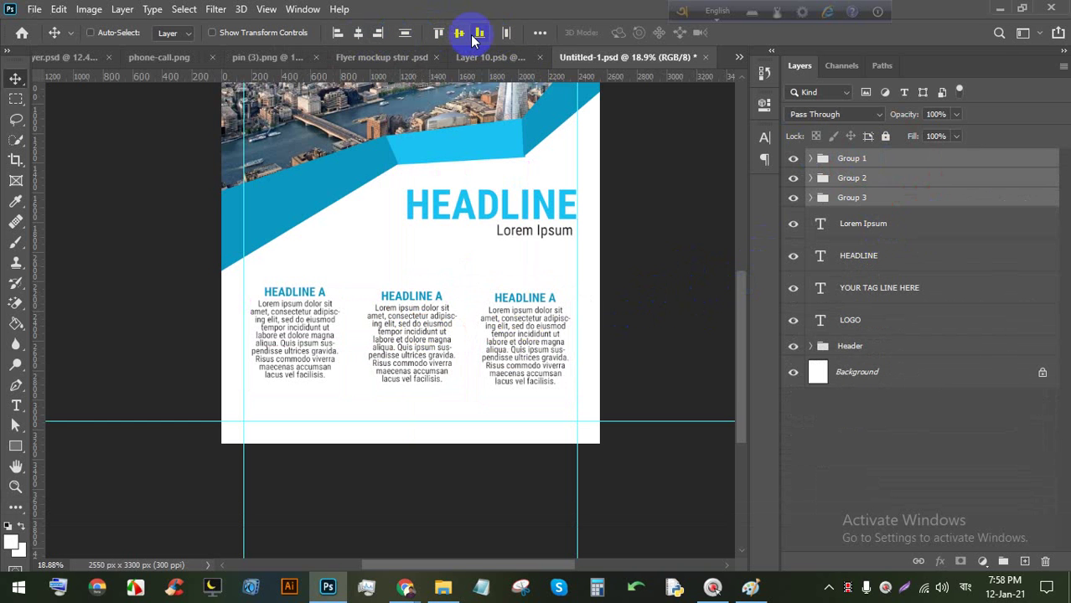
pyautogui.click(458, 34)
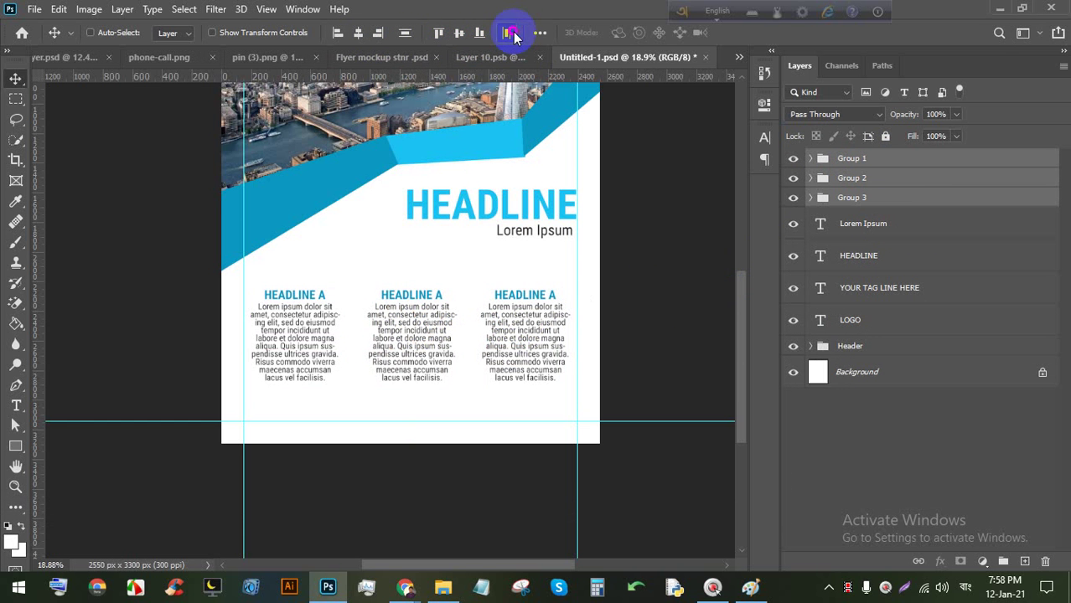
pyautogui.scroll(-2, 448, 418)
pyautogui.scroll(4, 416, 455)
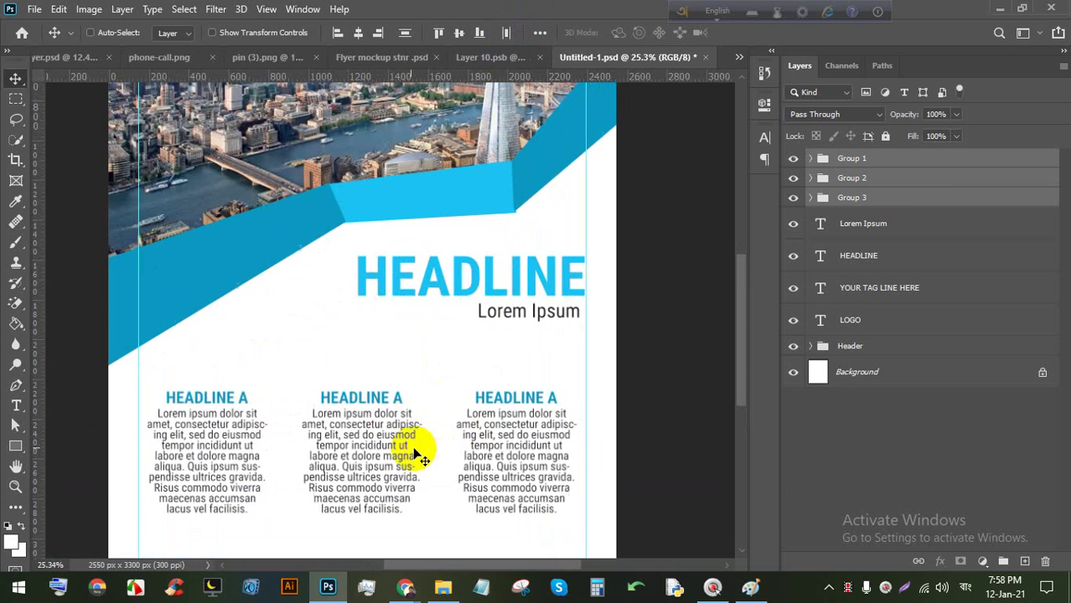
# Change the middle column heading to HEADLINE B.
pyautogui.click(397, 397)
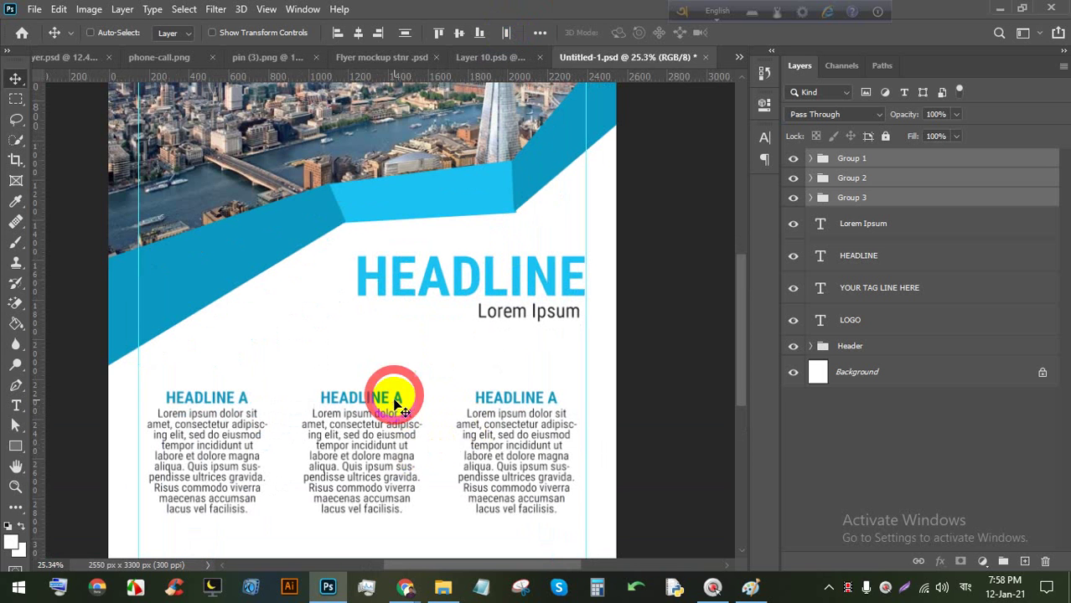
pyautogui.scroll(2, 394, 411)
pyautogui.click(16, 405)
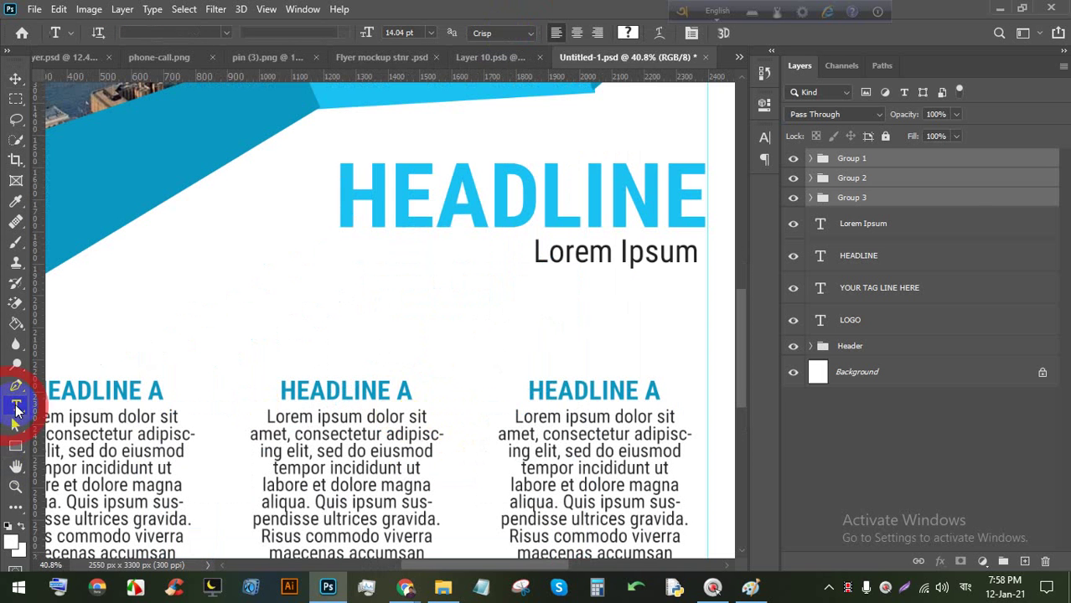
pyautogui.moveTo(385, 389); pyautogui.dragTo(411, 390)
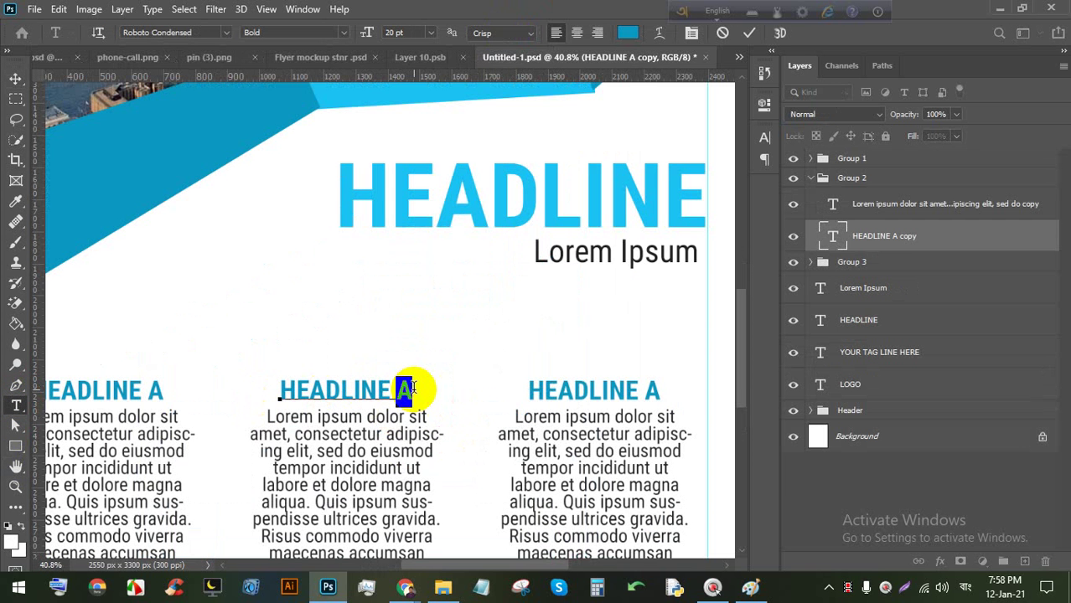
pyautogui.write('B')
# Change the right column heading to HEADLINE C and commit.
pyautogui.click(643, 388)
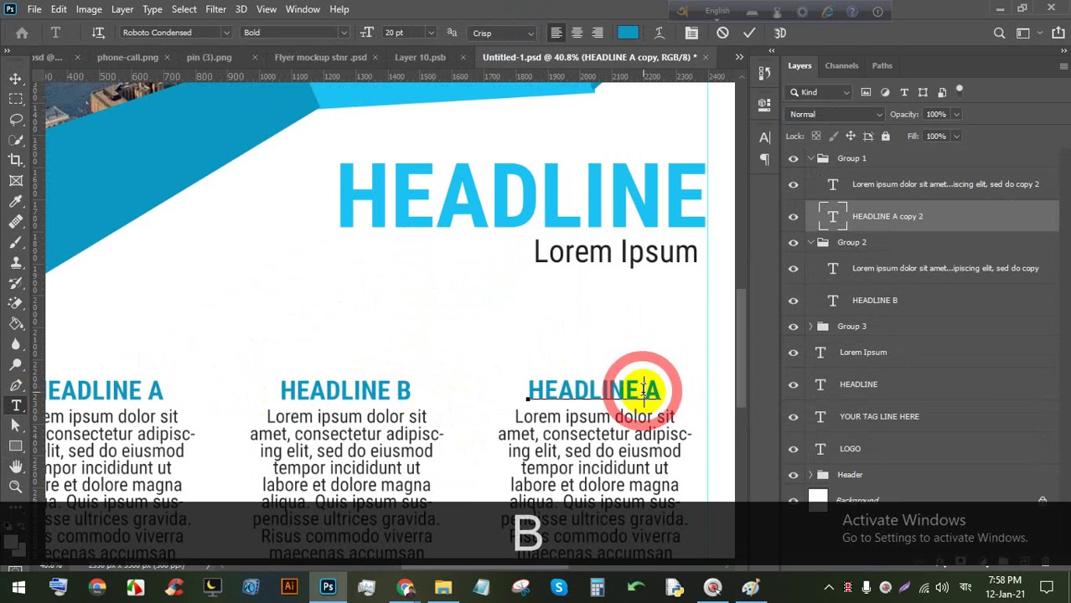
pyautogui.doubleClick(645, 387)
pyautogui.click(649, 390)
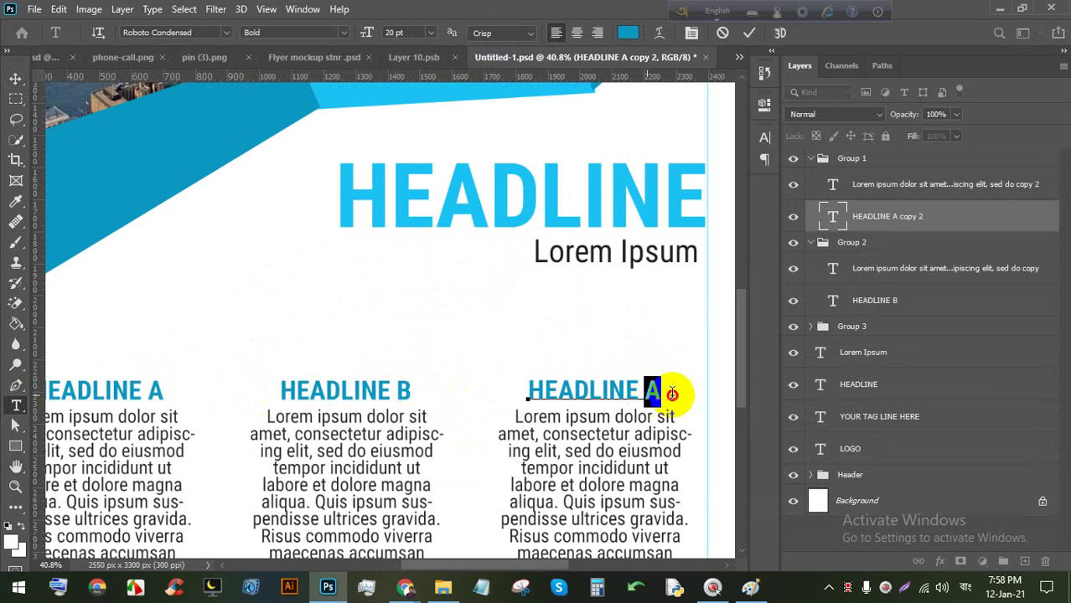
pyautogui.write('C')
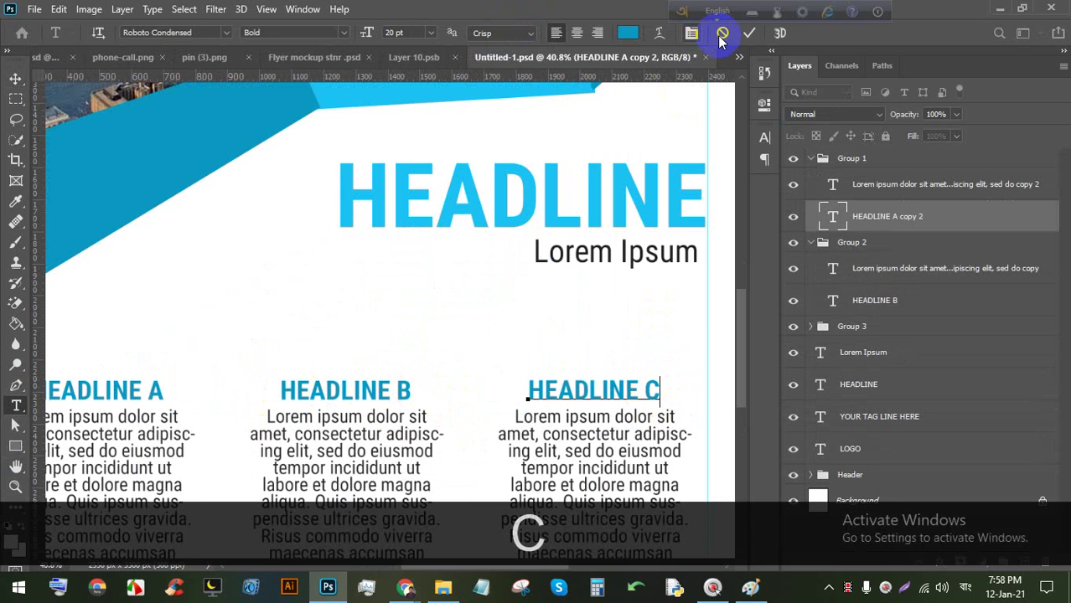
pyautogui.click(745, 33)
pyautogui.scroll(-4, 476, 137)
pyautogui.scroll(1, 382, 449)
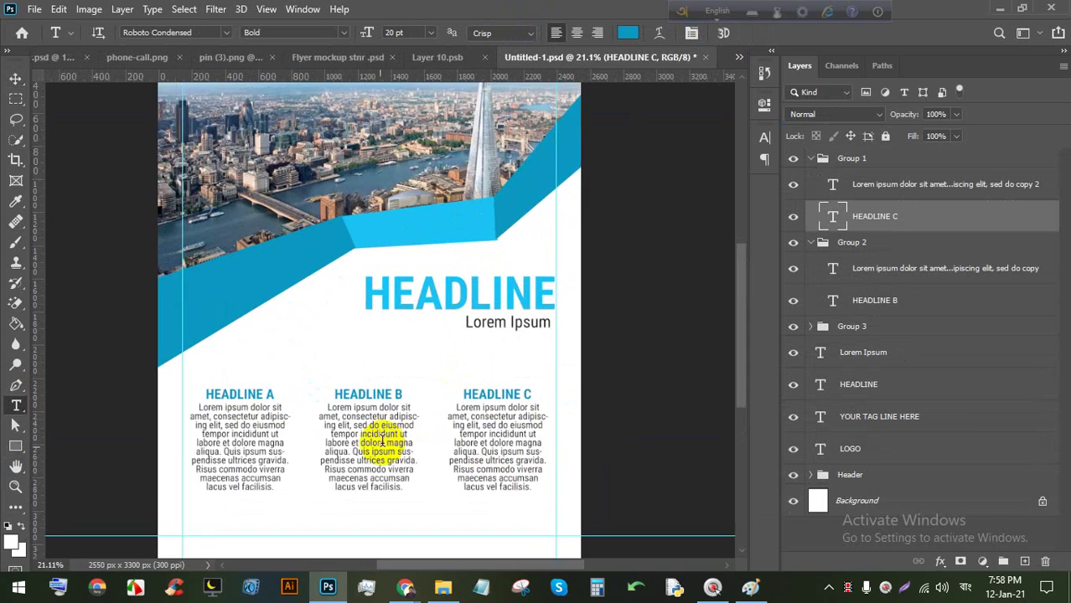
pyautogui.moveTo(382, 449); pyautogui.dragTo(441, 245)
pyautogui.scroll(2, 425, 377)
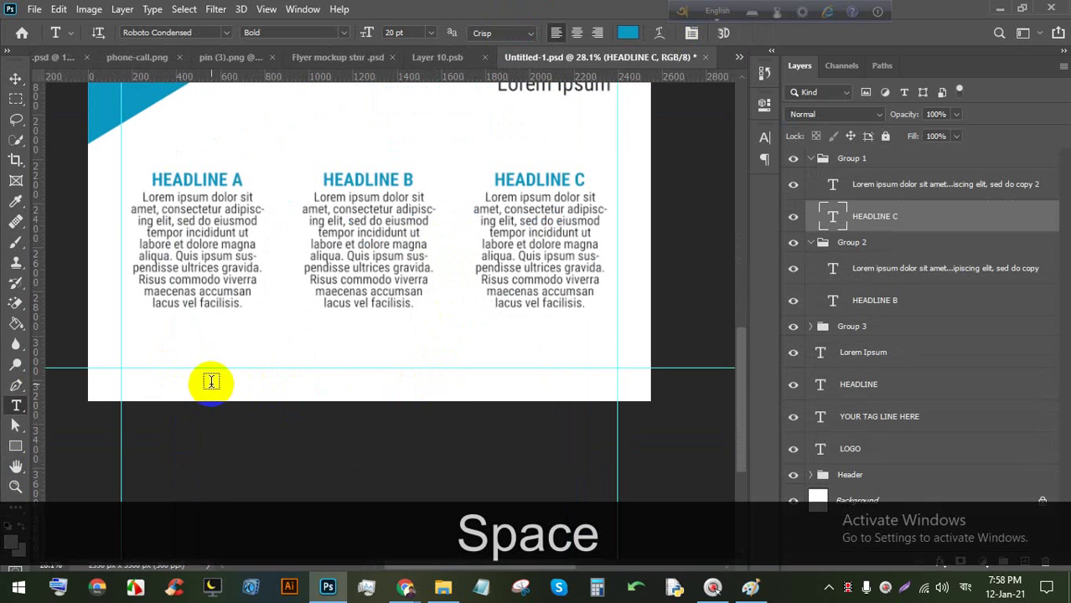
pyautogui.scroll(3, 599, 390)
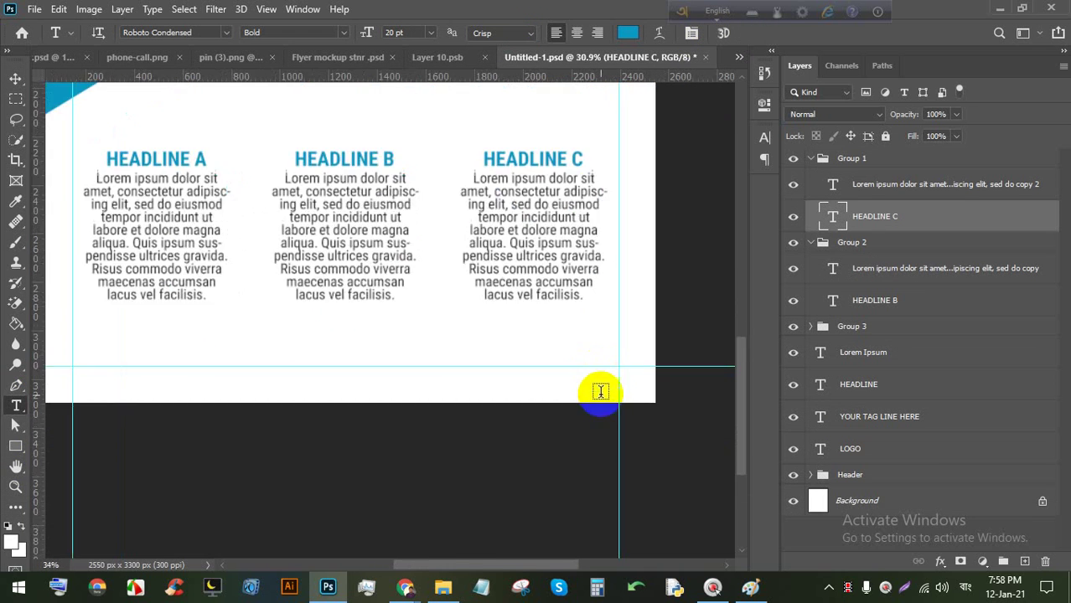
pyautogui.click(415, 320)
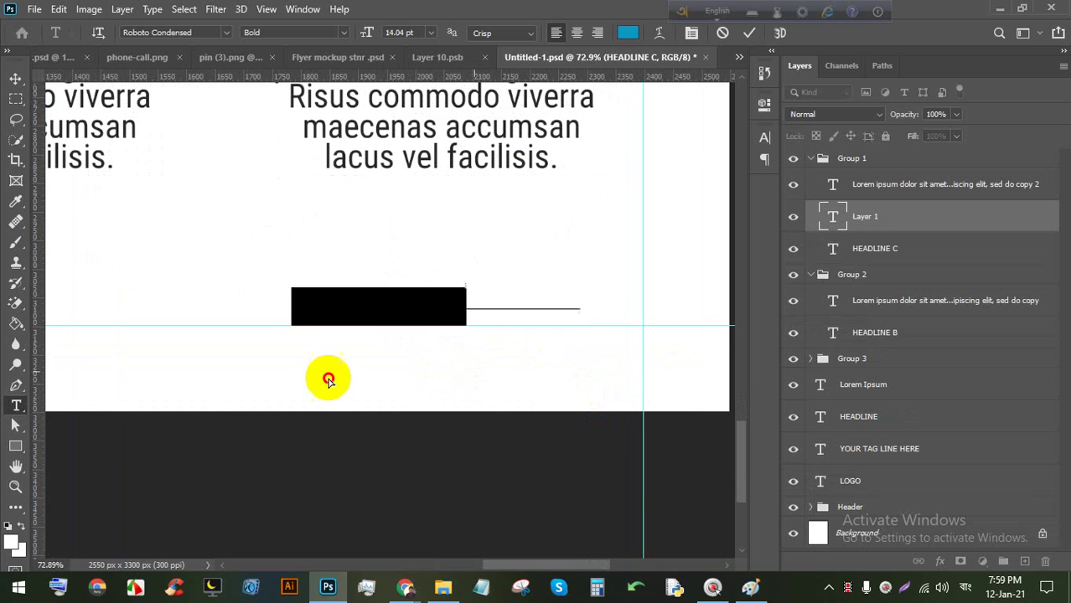
pyautogui.click(328, 375)
pyautogui.write('WWW')
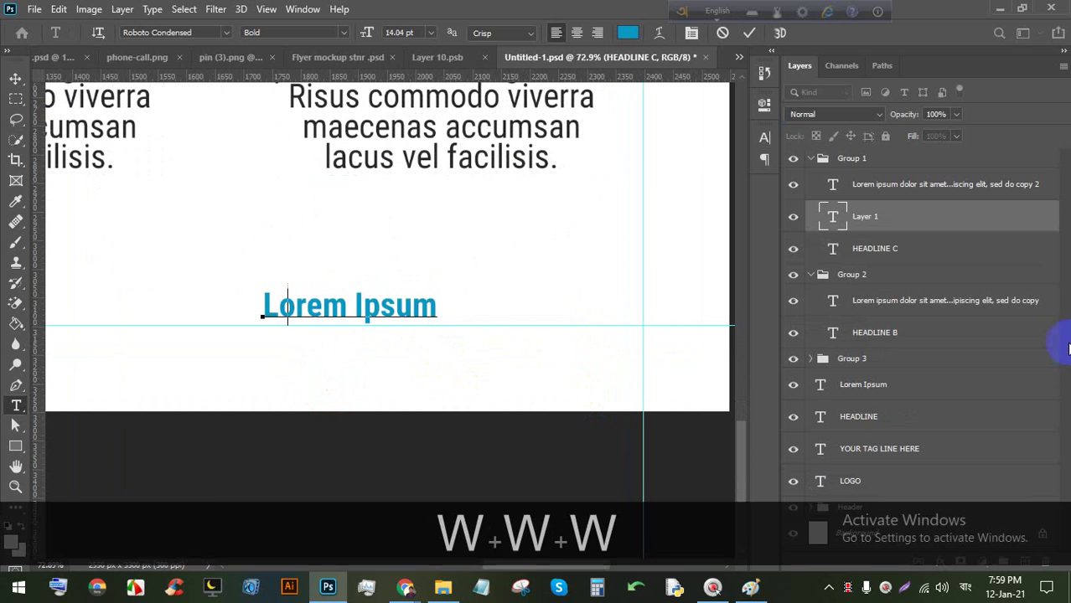
pyautogui.write('.')
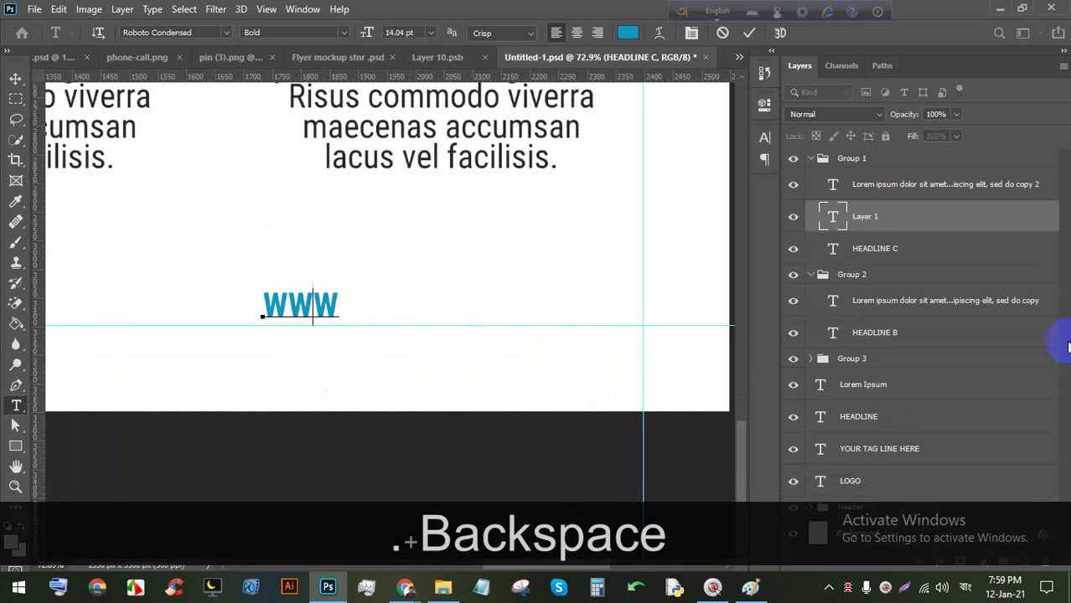
pyautogui.press('capslock')
pyautogui.write('ww')
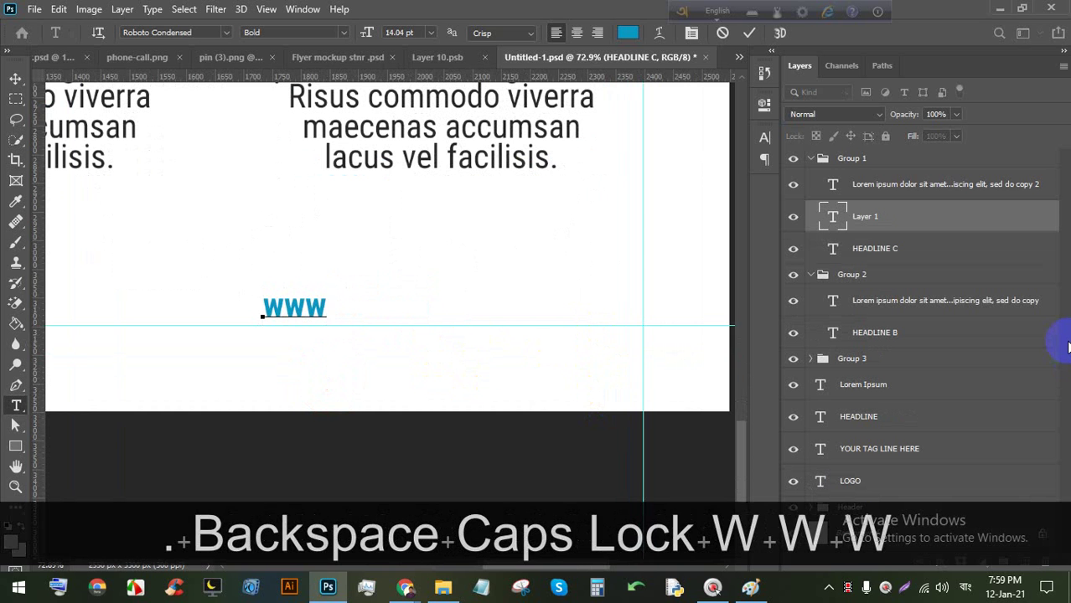
pyautogui.write('W.yourwe')
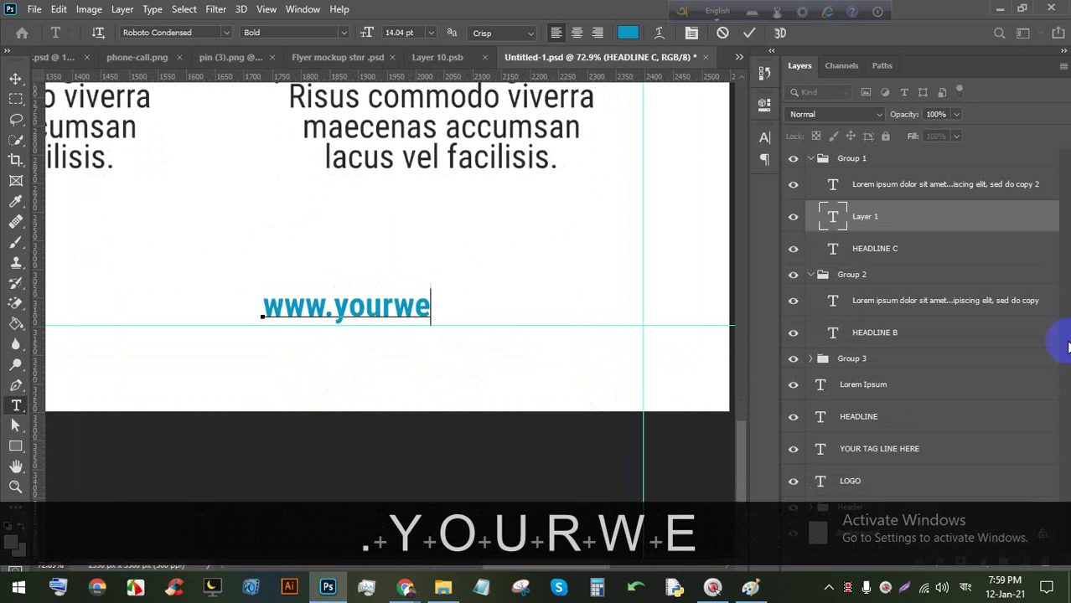
pyautogui.write('b.com')
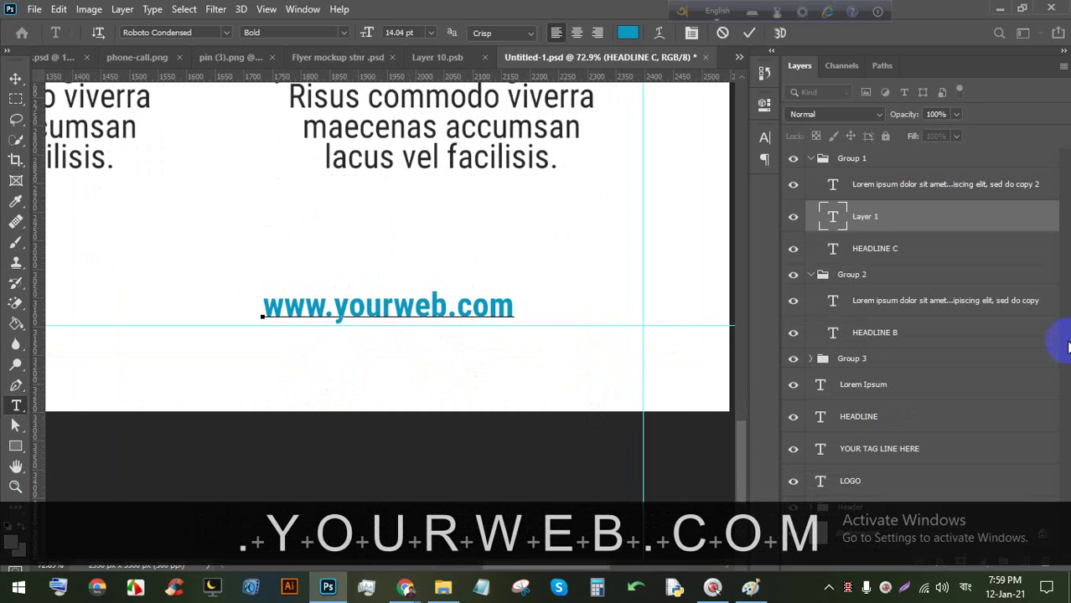
pyautogui.tripleClick(440, 293)
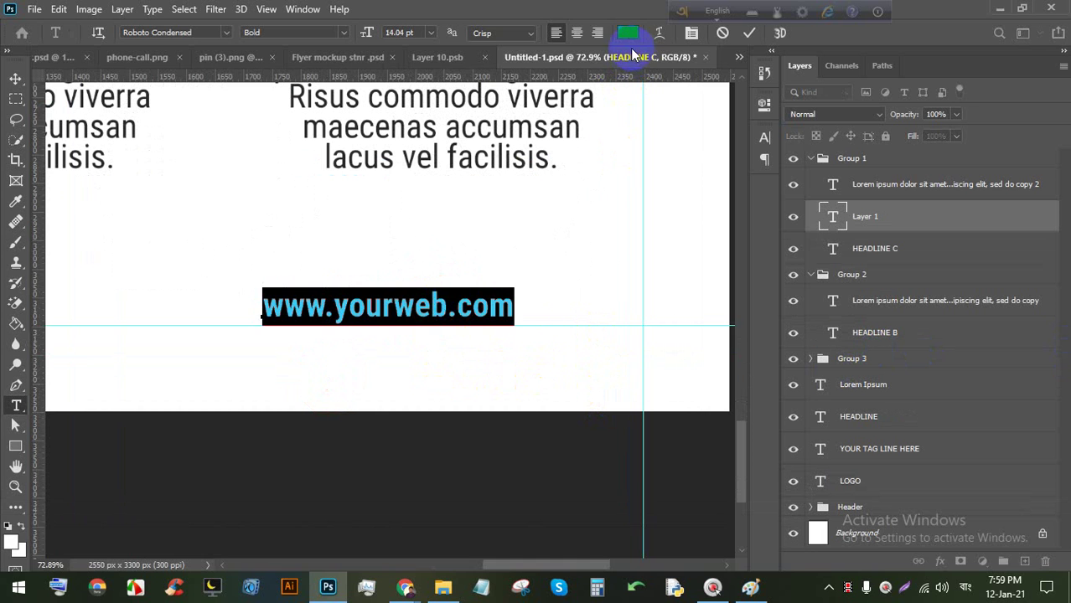
pyautogui.moveTo(511, 360); pyautogui.dragTo(626, 379)
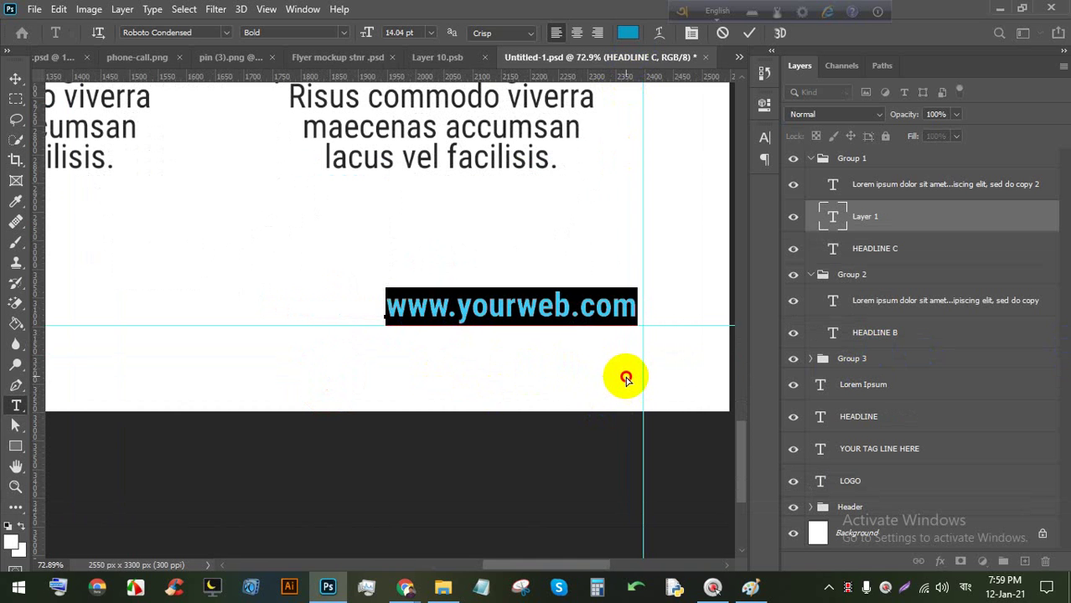
pyautogui.click(749, 33)
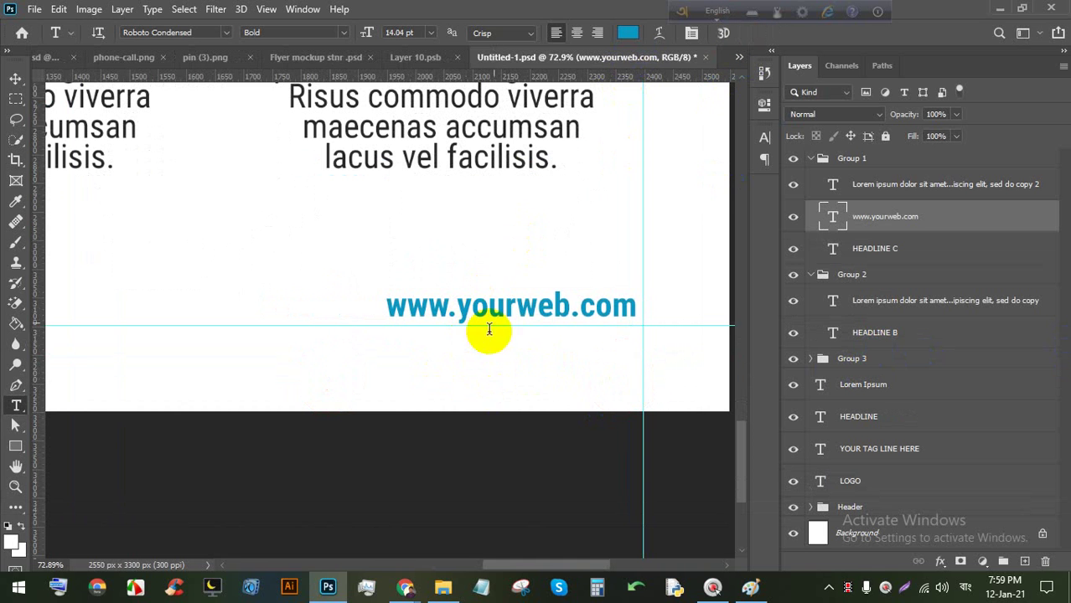
# Set the web address text to Roboto Condensed Regular weight.
pyautogui.tripleClick(497, 305)
pyautogui.click(343, 32)
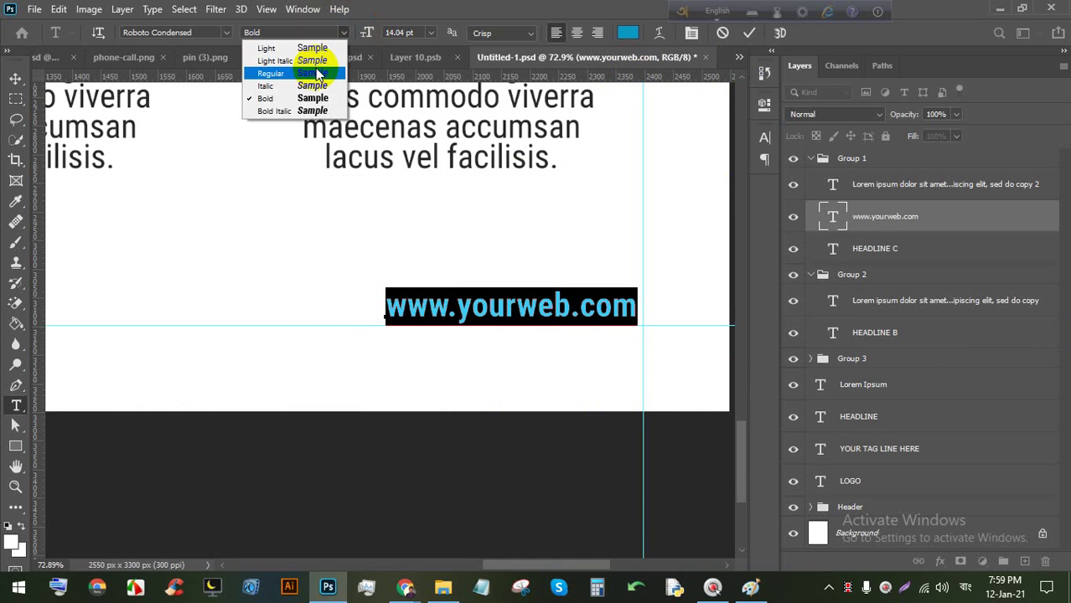
pyautogui.click(317, 74)
# Colour the web address text bright cyan and commit the edit.
pyautogui.click(629, 32)
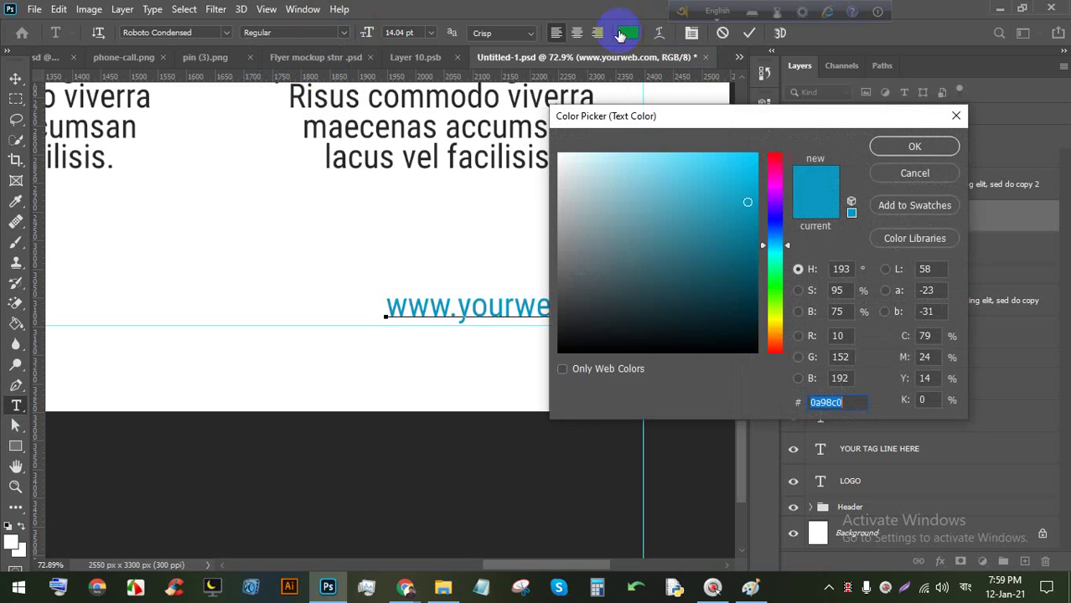
pyautogui.moveTo(641, 337); pyautogui.dragTo(652, 339)
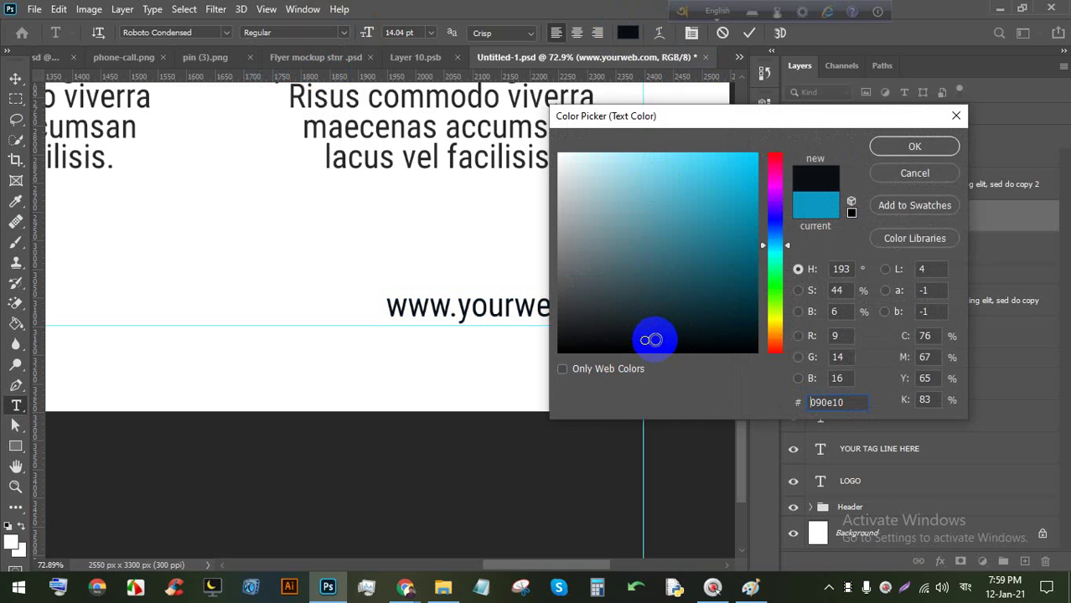
pyautogui.click(750, 162)
pyautogui.moveTo(774, 166); pyautogui.dragTo(774, 247)
pyautogui.click(749, 157)
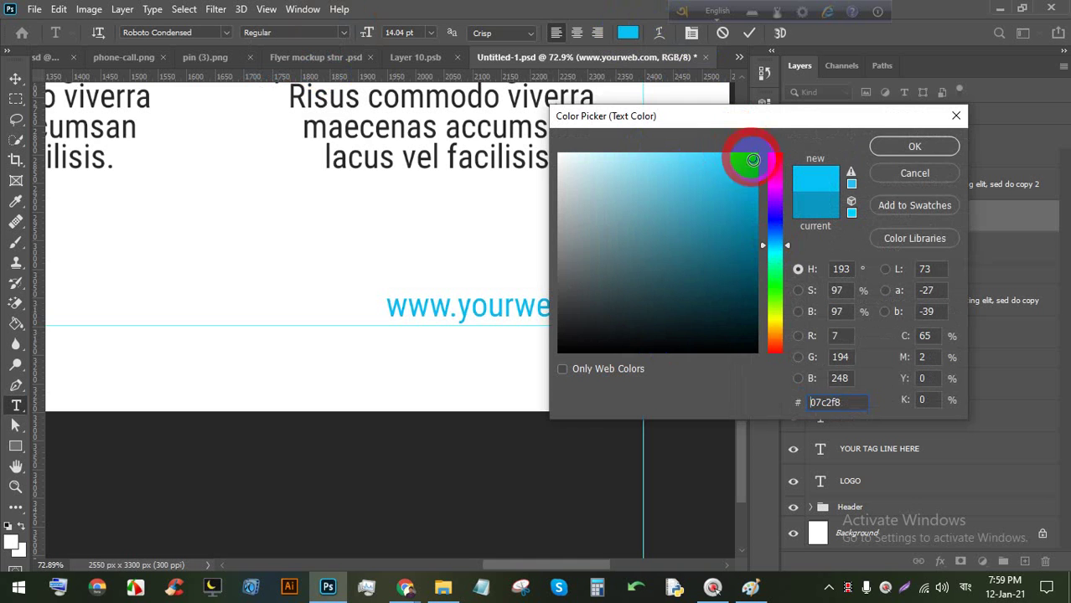
pyautogui.click(914, 146)
pyautogui.click(748, 33)
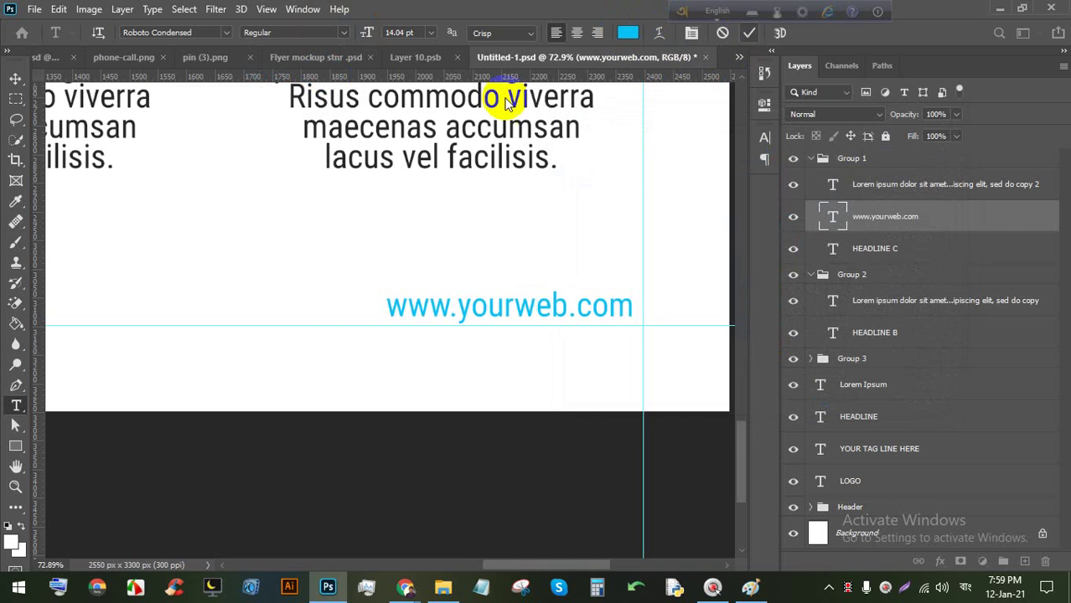
pyautogui.click(15, 77)
pyautogui.scroll(-5, 508, 429)
pyautogui.scroll(-3, 514, 381)
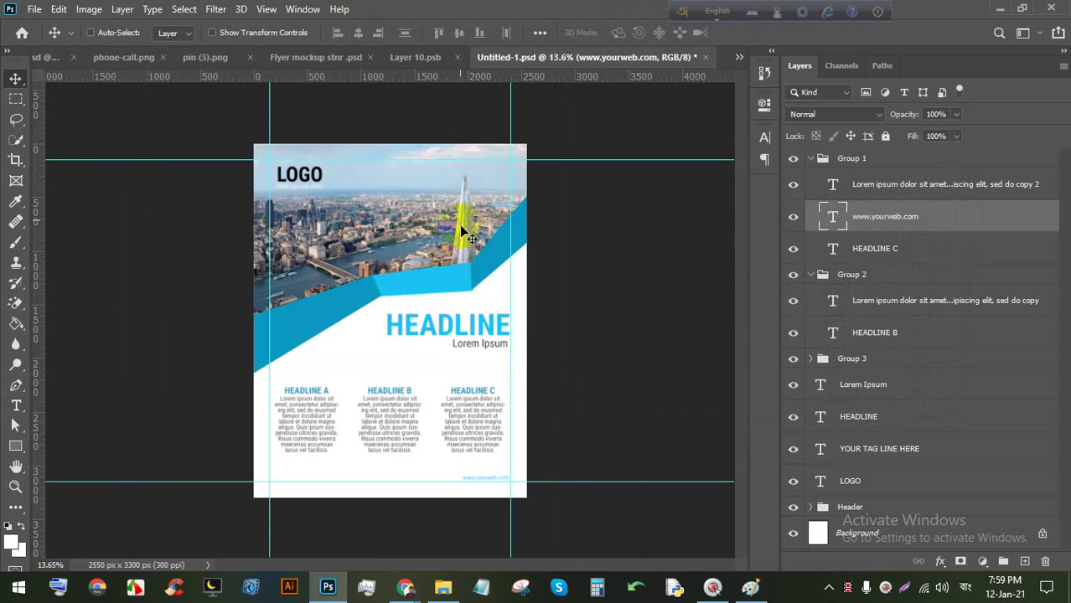
pyautogui.scroll(2, 336, 159)
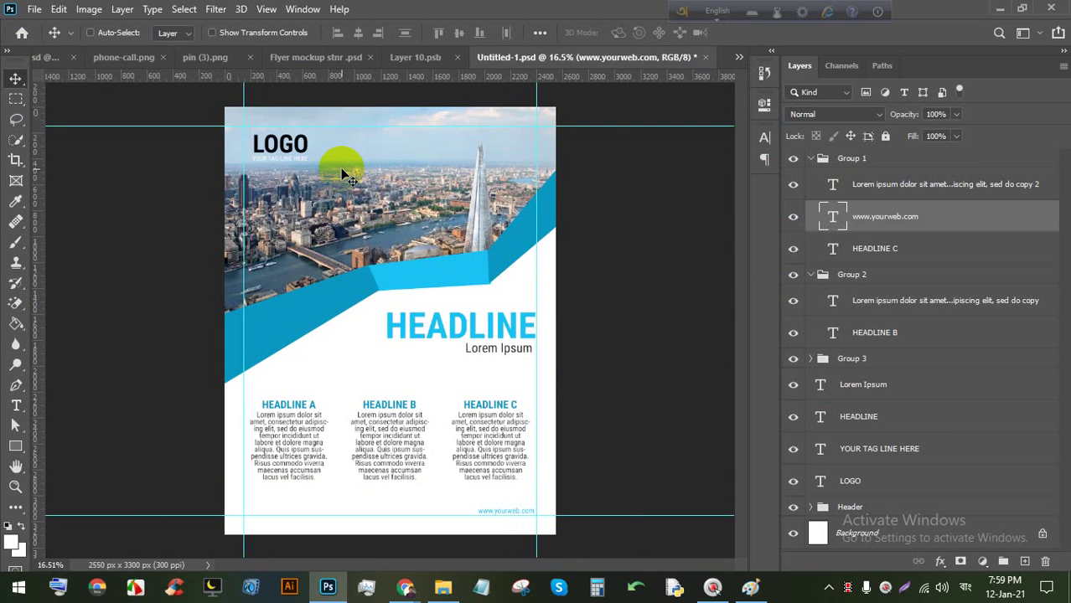
pyautogui.scroll(-1, 349, 176)
pyautogui.scroll(2, 350, 183)
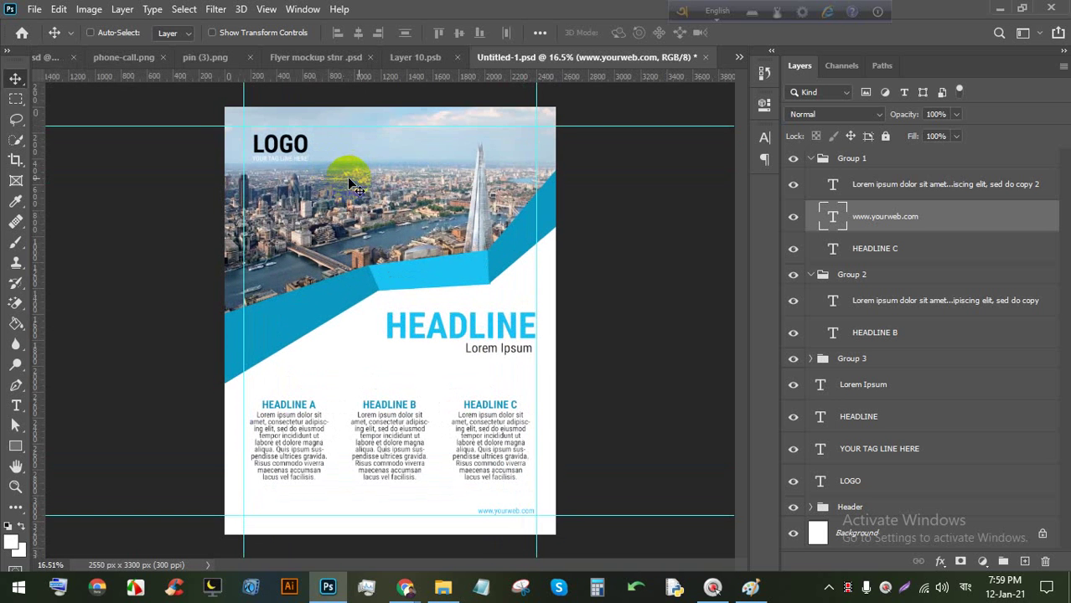
pyautogui.click(416, 59)
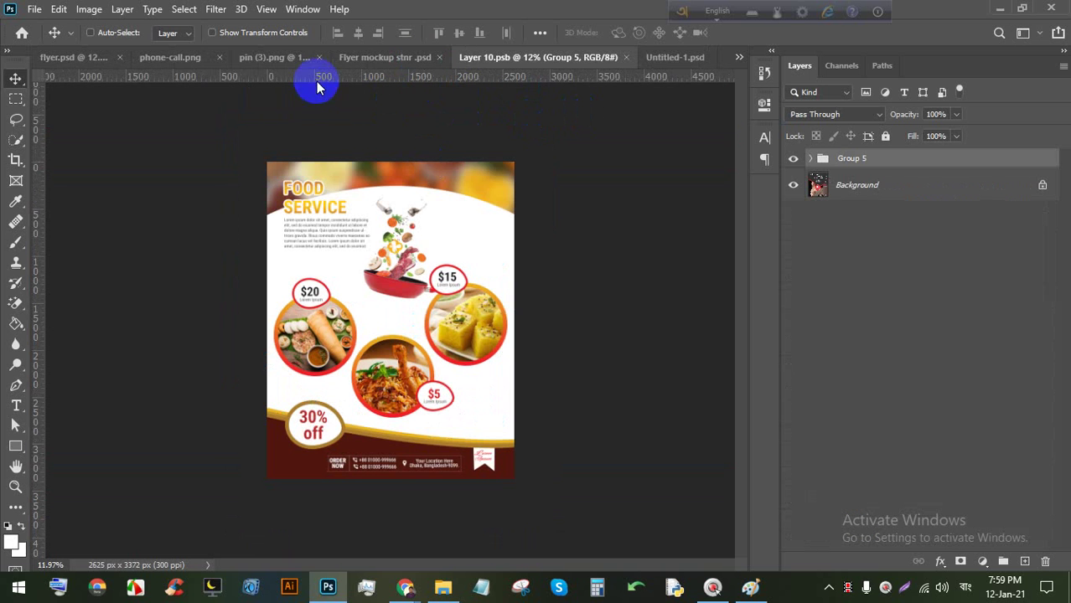
pyautogui.click(365, 59)
pyautogui.click(565, 57)
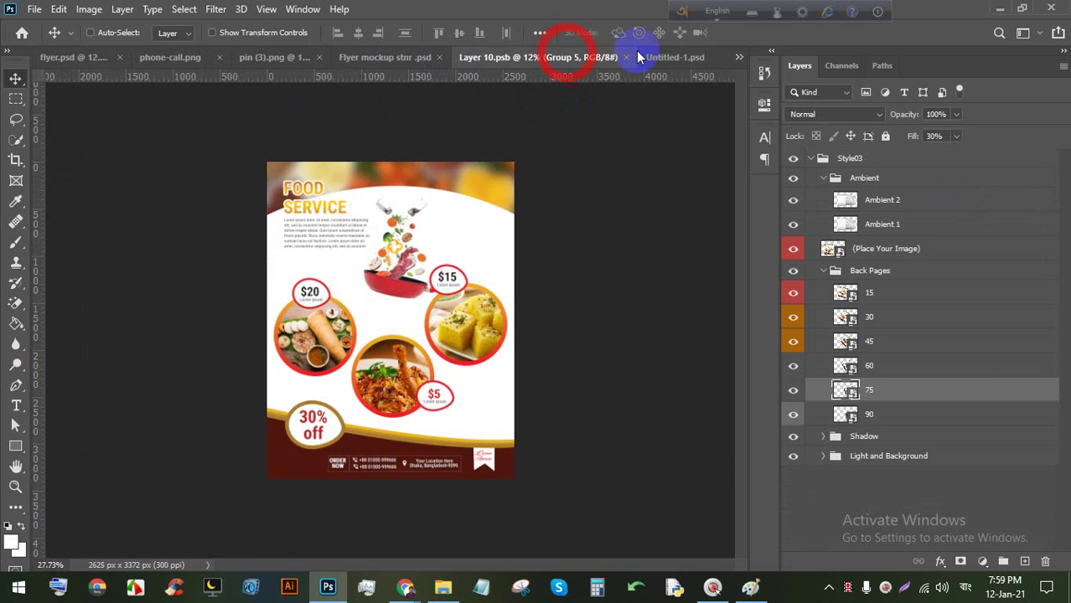
pyautogui.click(675, 55)
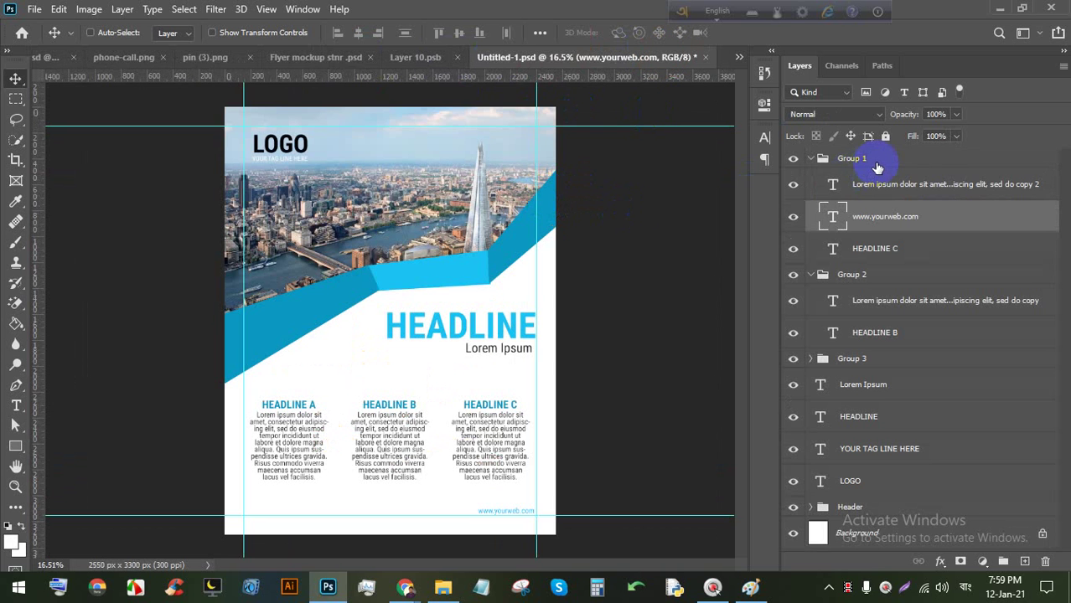
# Group the layers from Group 1 down to the bottom, and unlock the Background layer.
pyautogui.click(820, 163)
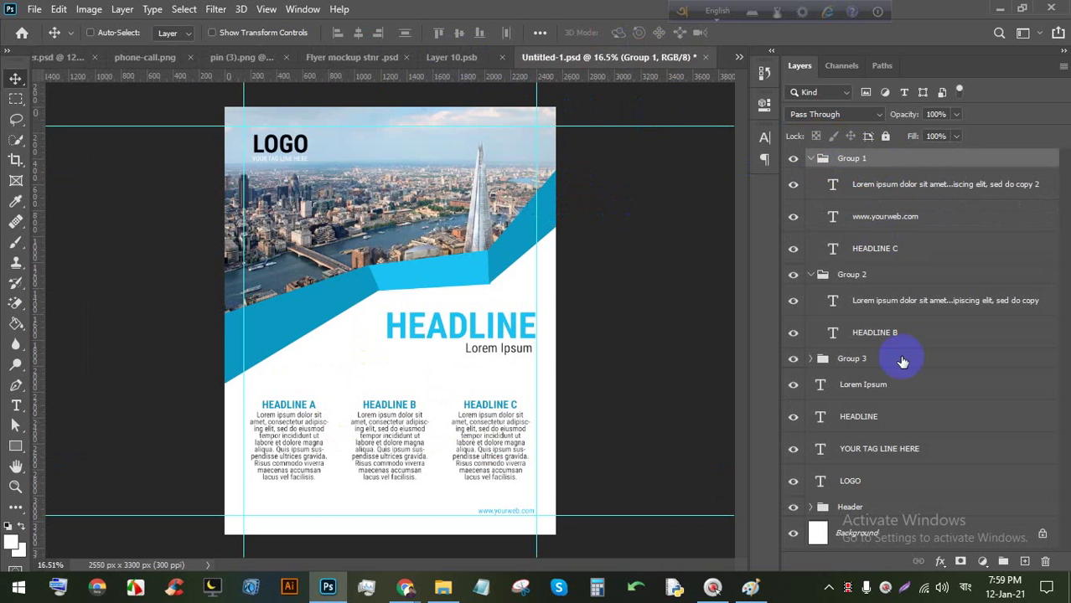
pyautogui.keyDown('shift'); pyautogui.click(912, 507); pyautogui.keyUp('shift')
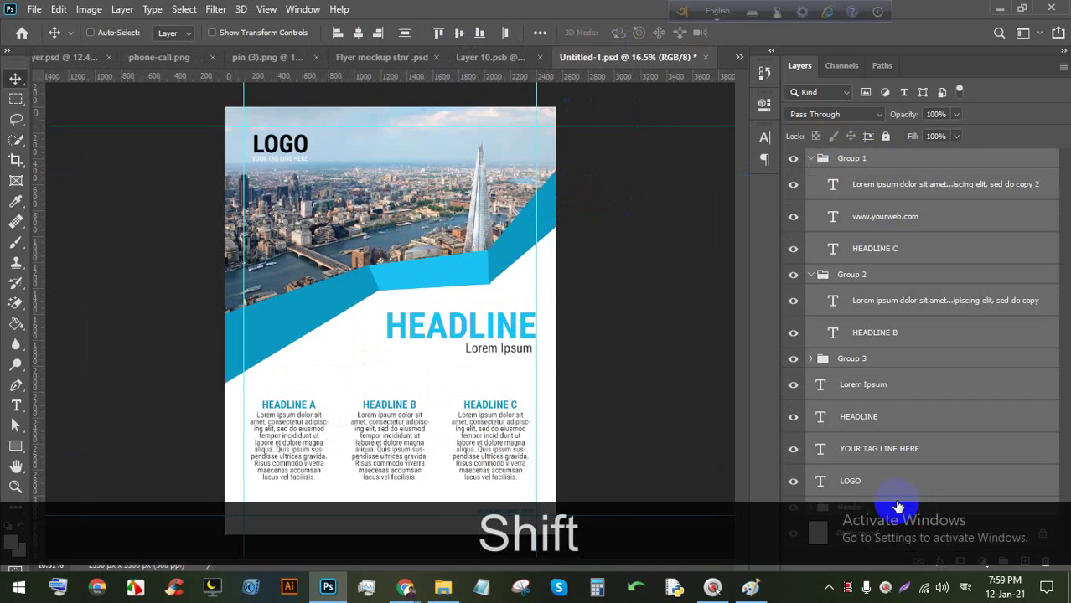
pyautogui.hotkey('ctrl', 'shift', 'g')
pyautogui.click(1043, 181)
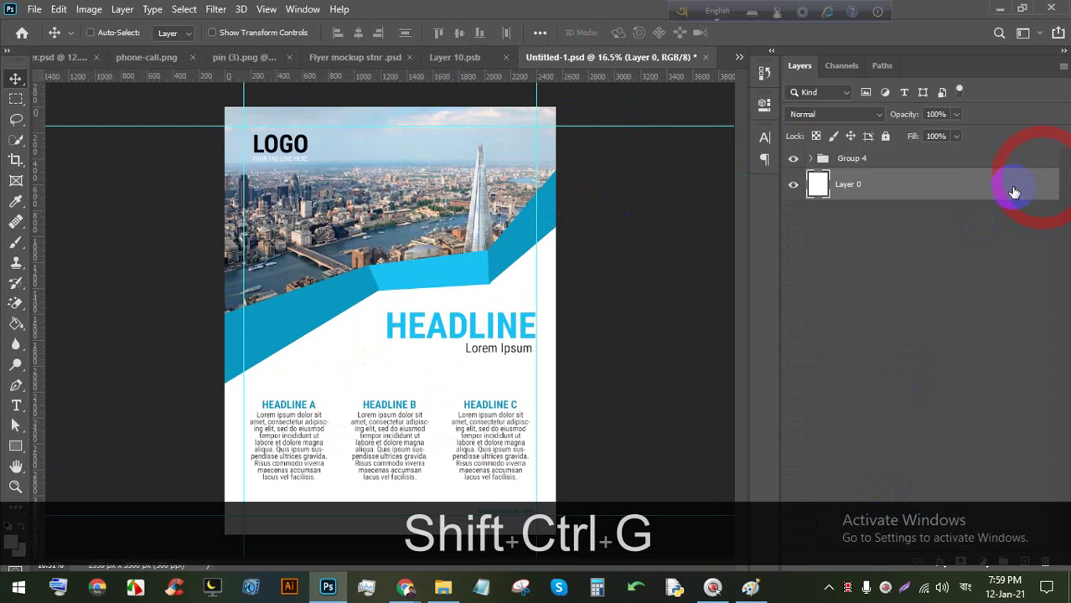
pyautogui.moveTo(1016, 189); pyautogui.dragTo(951, 166)
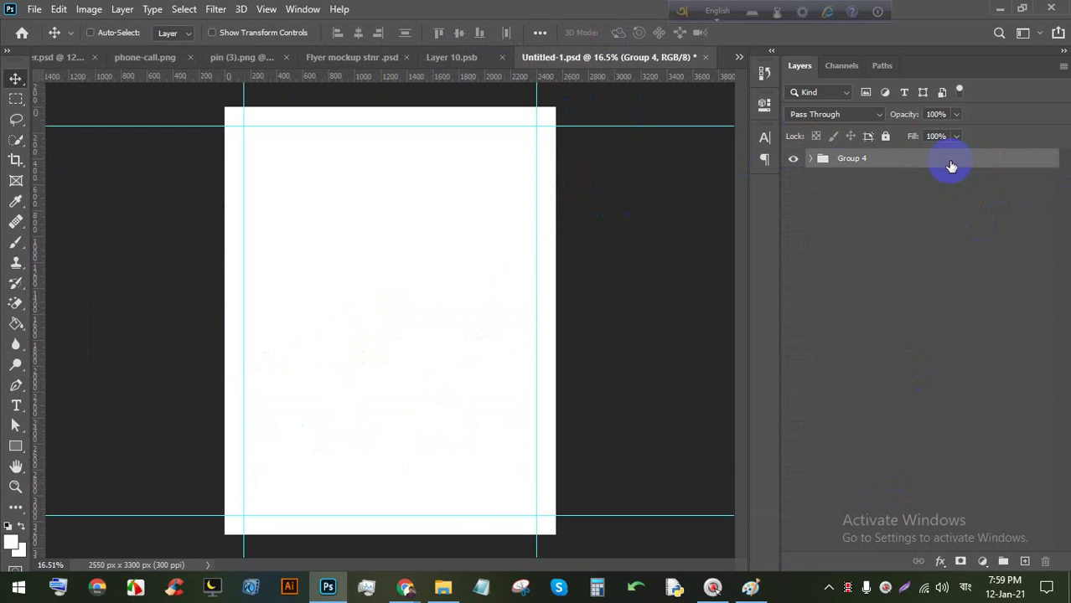
pyautogui.hotkey('ctrl', 'z')
# Group Layer 0 with Group 4 into Group 5 and drag it into Layer 10.psb.
pyautogui.keyDown('ctrl'); pyautogui.click(892, 186); pyautogui.keyUp('ctrl')
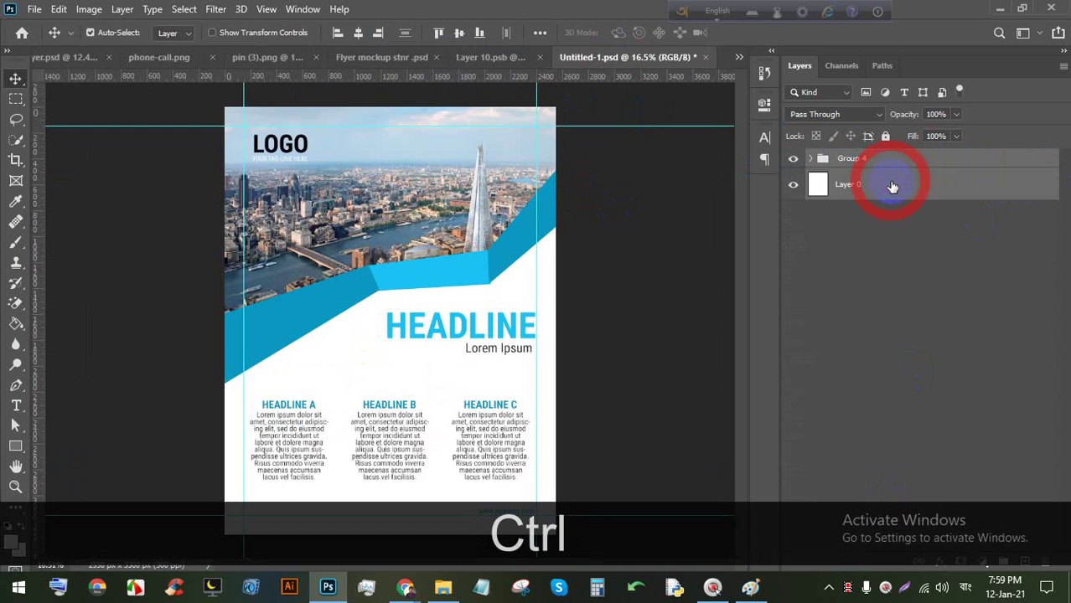
pyautogui.hotkey('ctrl', 'g')
pyautogui.scroll(-1, 455, 227)
pyautogui.scroll(2, 430, 407)
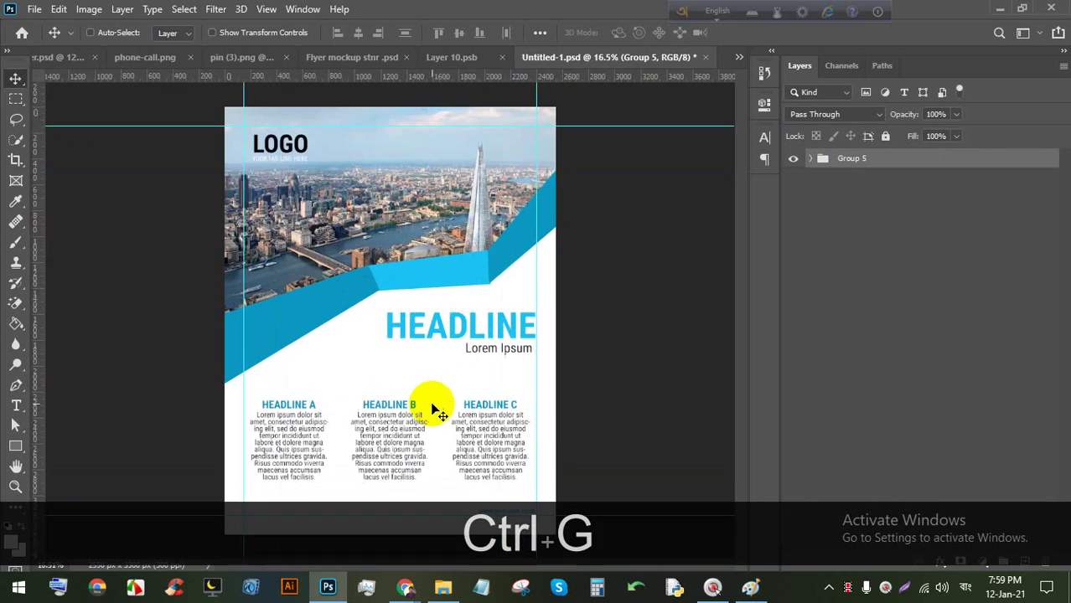
pyautogui.press('space')
pyautogui.scroll(2, 347, 447)
pyautogui.scroll(-4, 354, 328)
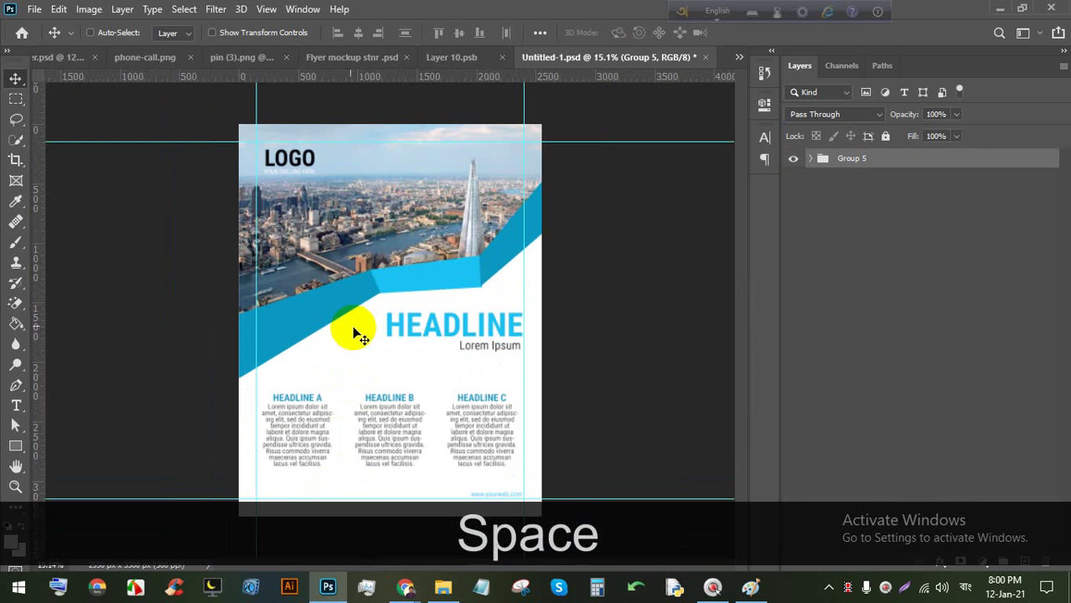
pyautogui.click(12, 75)
pyautogui.moveTo(356, 162); pyautogui.dragTo(390, 309)
# Scale the placed flyer to about 106% to fill the page and save Layer 10.psb.
pyautogui.hotkey('ctrl', 't')
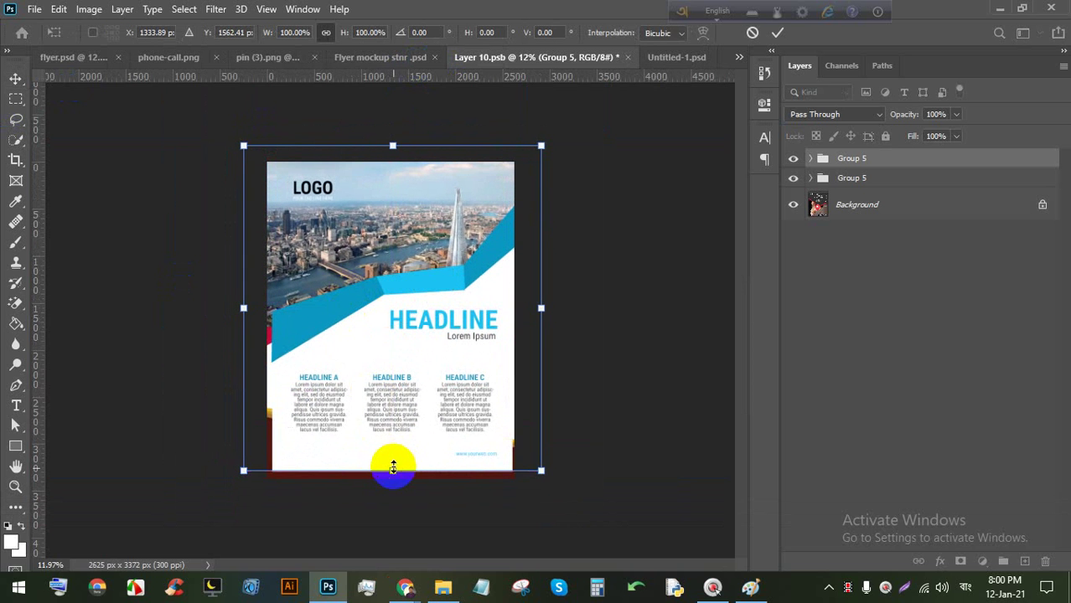
pyautogui.moveTo(392, 469); pyautogui.dragTo(391, 485)
pyautogui.moveTo(387, 407); pyautogui.dragTo(383, 404)
pyautogui.moveTo(400, 486)
pyautogui.mouseDown()
pyautogui.moveTo(382, 479)
pyautogui.moveTo(390, 491)
pyautogui.mouseUp()
pyautogui.click(778, 34)
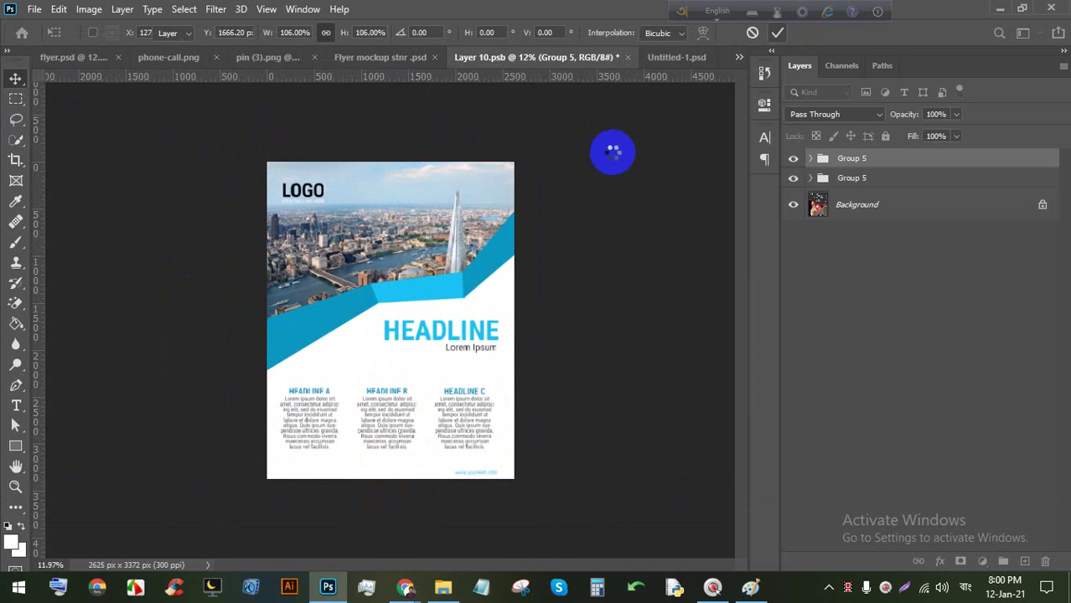
pyautogui.hotkey('ctrl', 's')
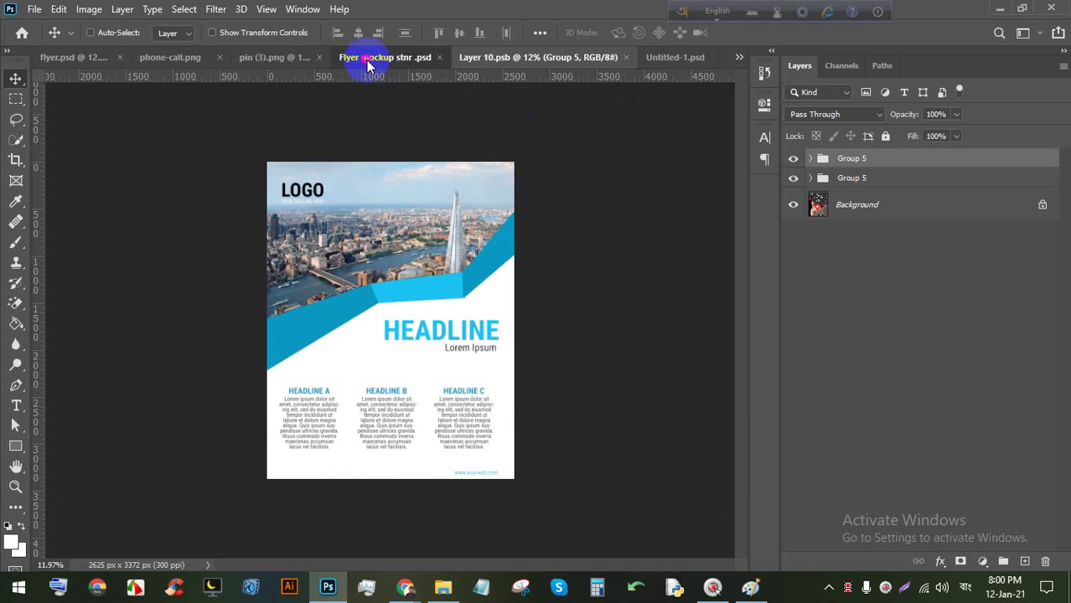
# Check the updated fanned mockup, then return to the Layer 10.psb document.
pyautogui.click(368, 58)
pyautogui.scroll(5, 188, 272)
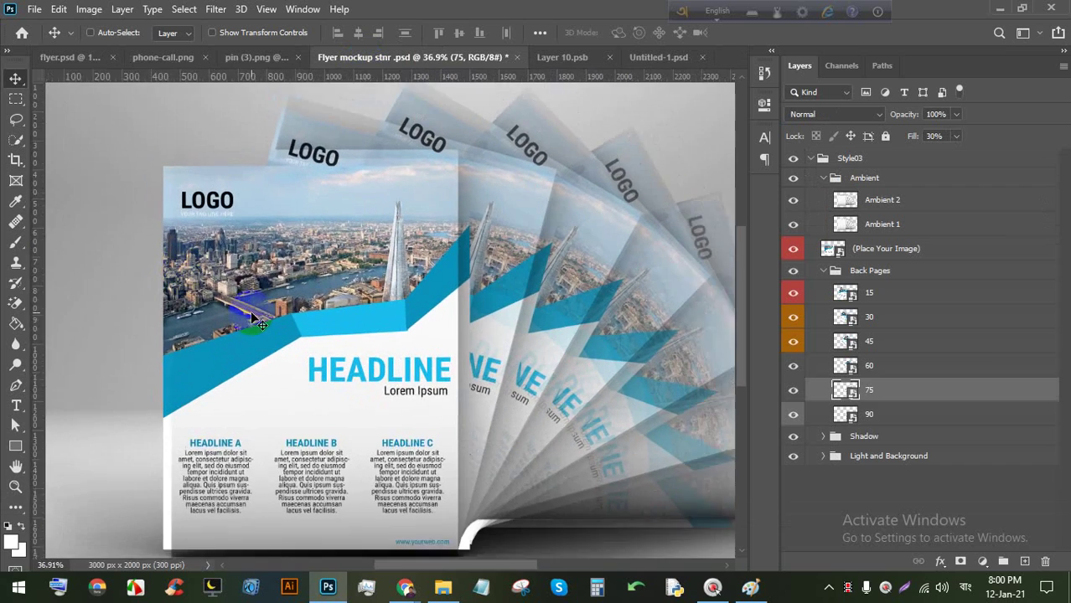
pyautogui.scroll(-5, 255, 299)
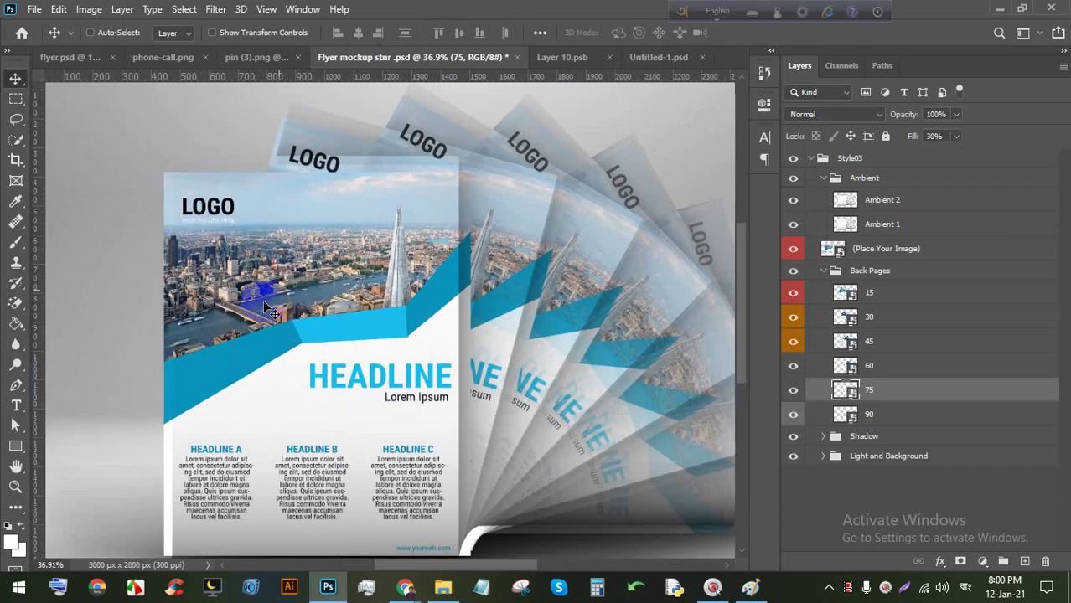
pyautogui.scroll(5, 300, 268)
pyautogui.scroll(-3, 302, 263)
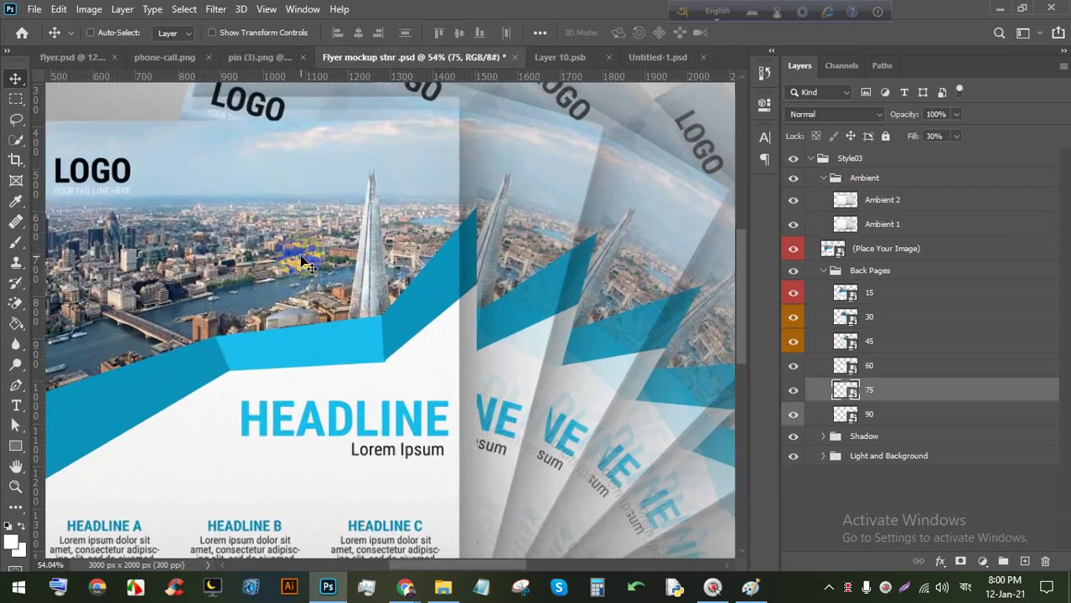
pyautogui.click(578, 57)
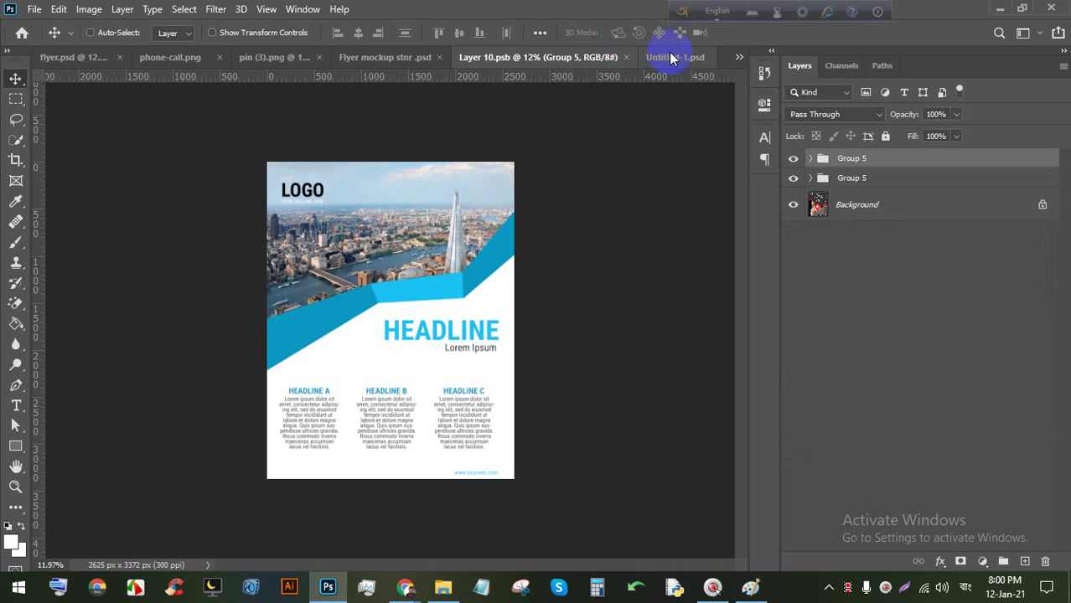
pyautogui.scroll(2, 459, 416)
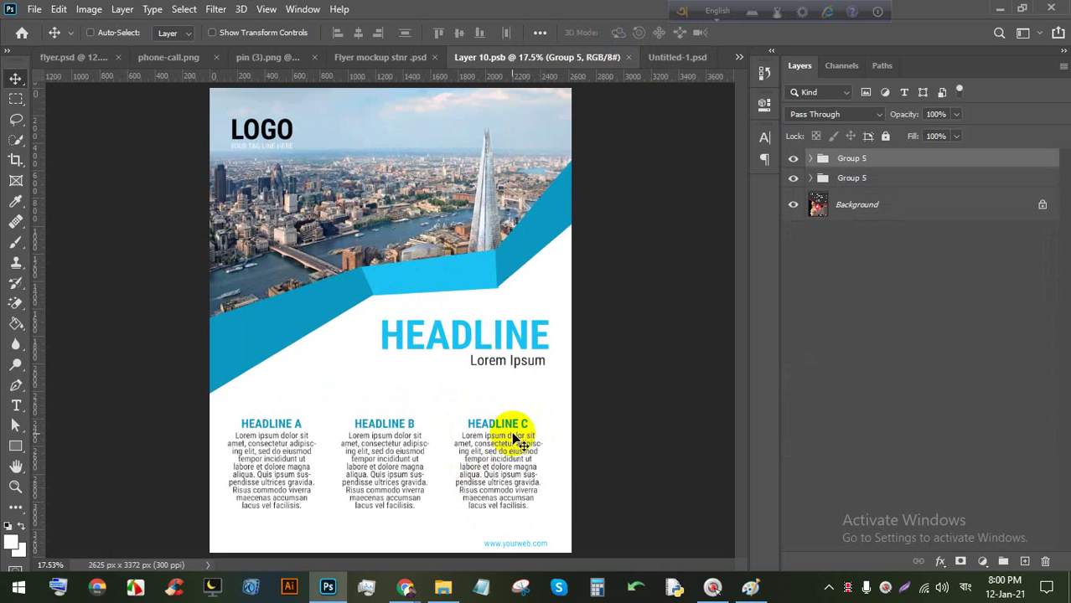
pyautogui.scroll(2, 419, 432)
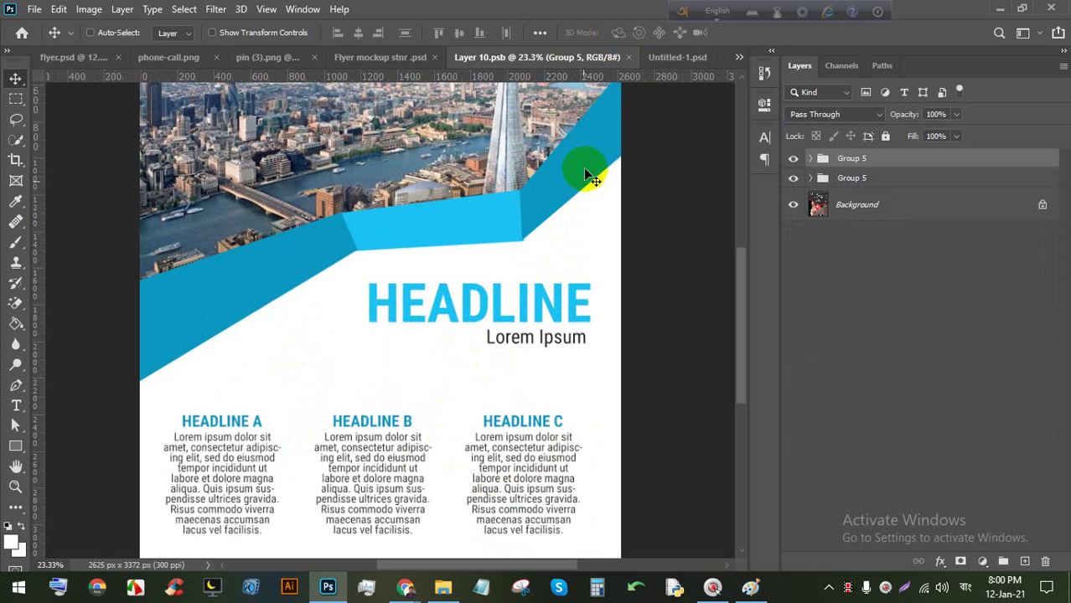
pyautogui.scroll(-2, 335, 459)
pyautogui.scroll(1, 502, 285)
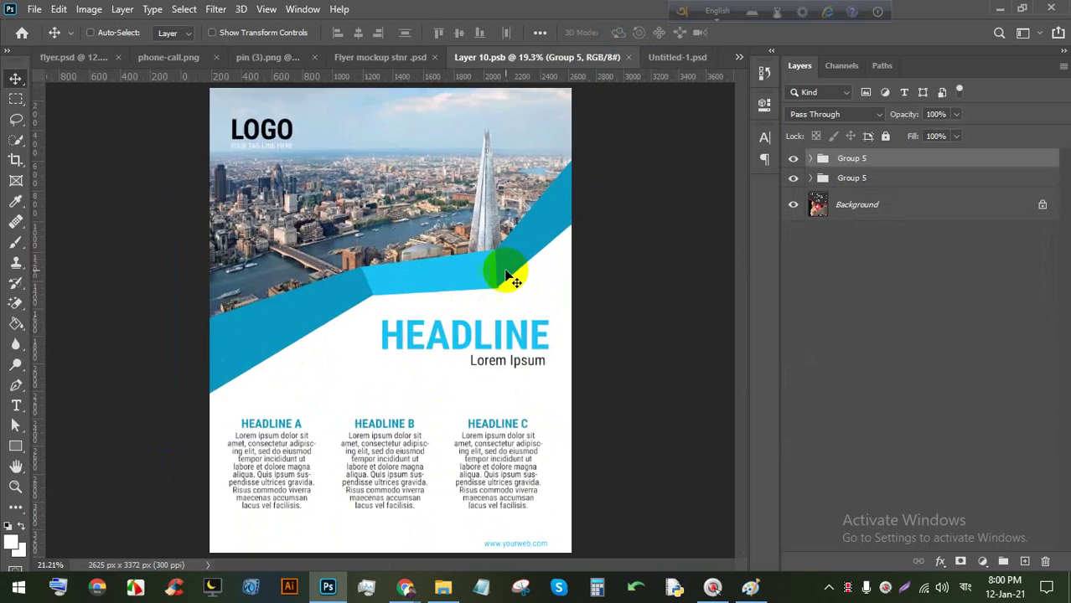
pyautogui.scroll(8, 506, 277)
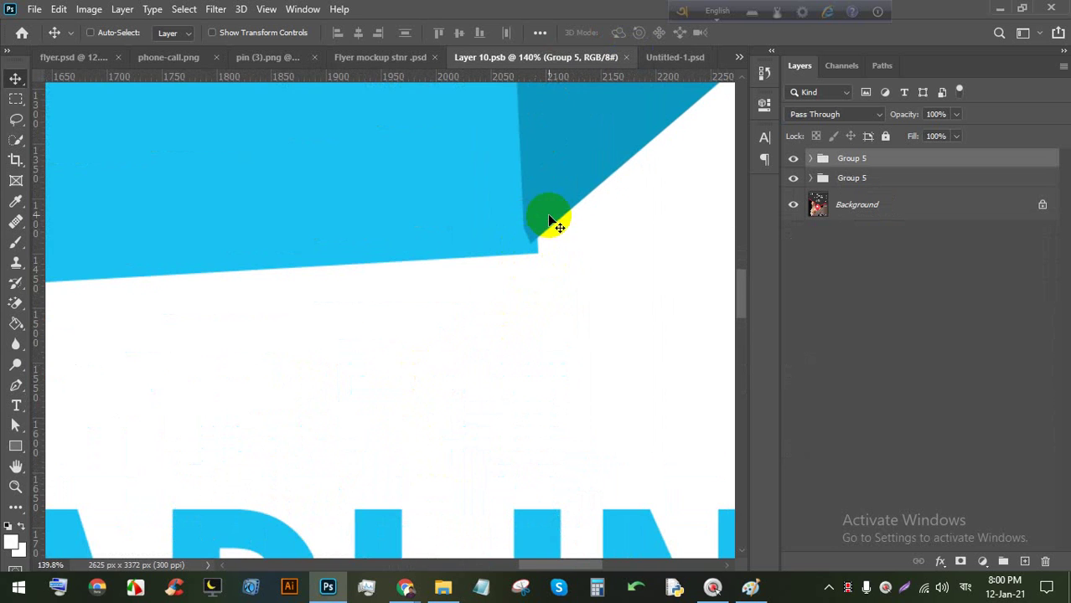
pyautogui.scroll(-5, 549, 219)
pyautogui.scroll(-3, 538, 186)
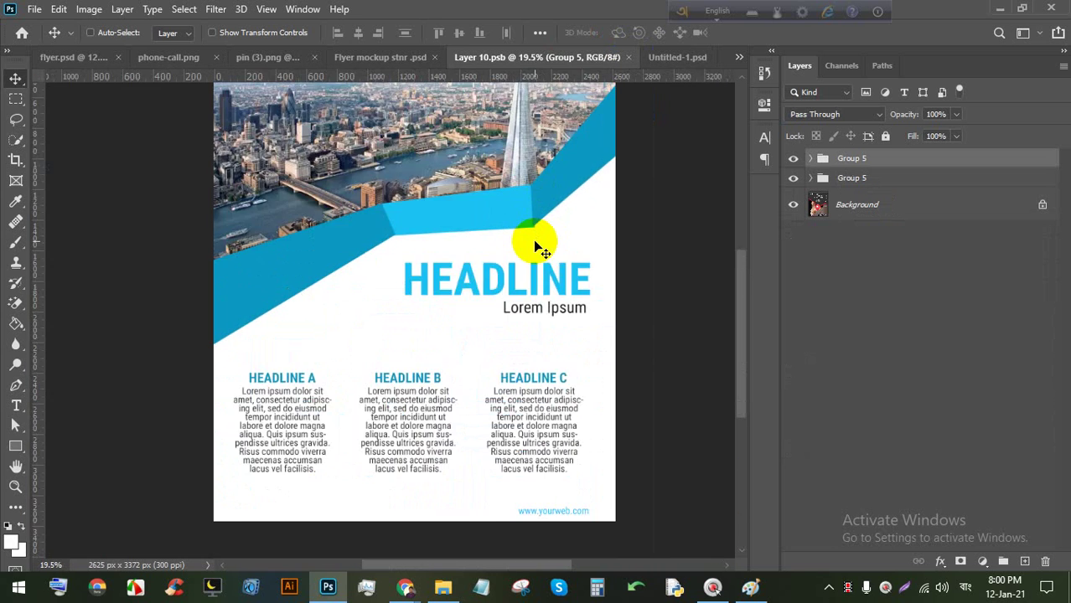
pyautogui.scroll(1, 364, 438)
pyautogui.scroll(-2, 398, 460)
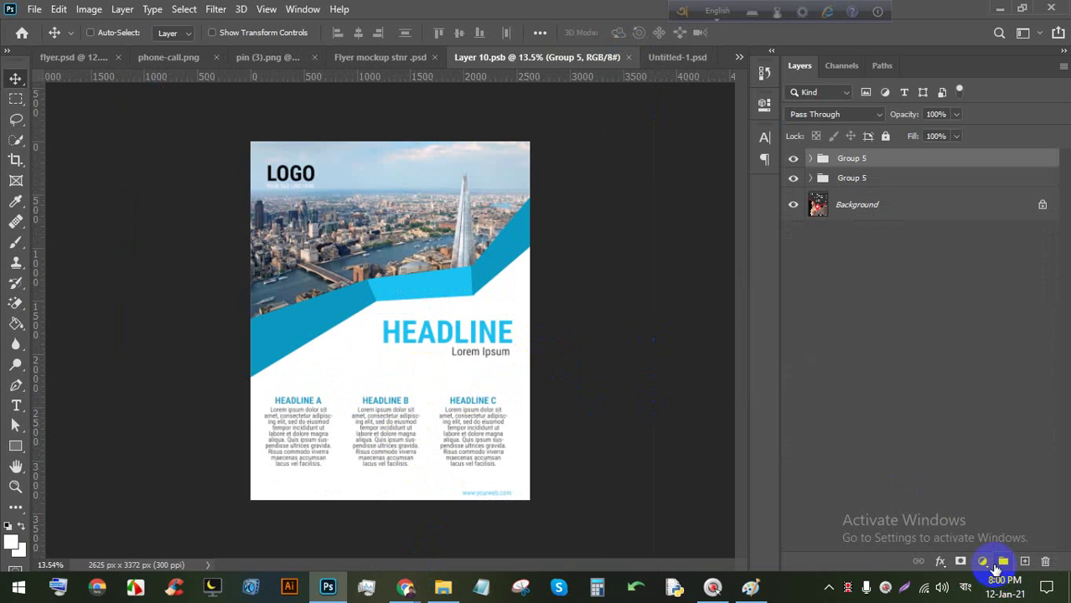
pyautogui.scroll(-1, 410, 375)
pyautogui.scroll(3, 323, 382)
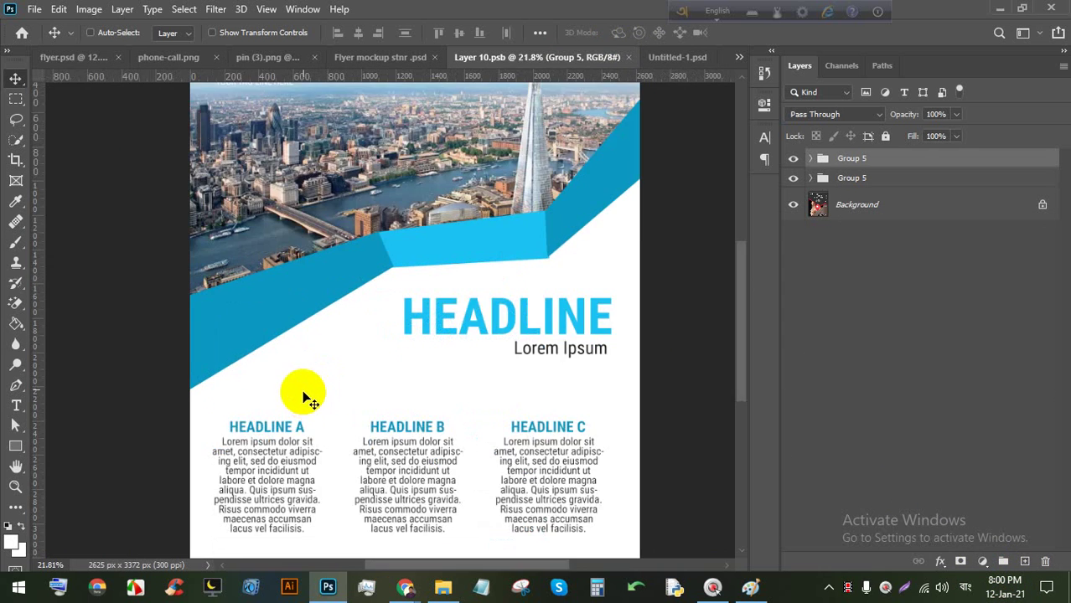
pyautogui.scroll(-1, 317, 261)
pyautogui.moveTo(406, 582)
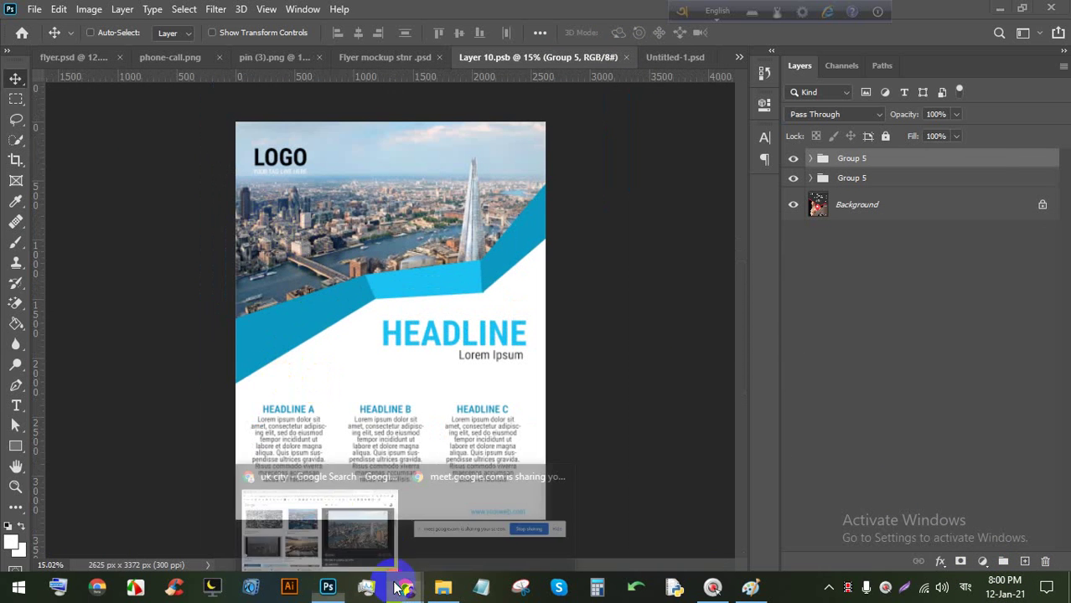
pyautogui.click(318, 485)
# Look over the Google Meet screen-share view, then go back to the Flaticon phone-call icon page.
pyautogui.click(209, 6)
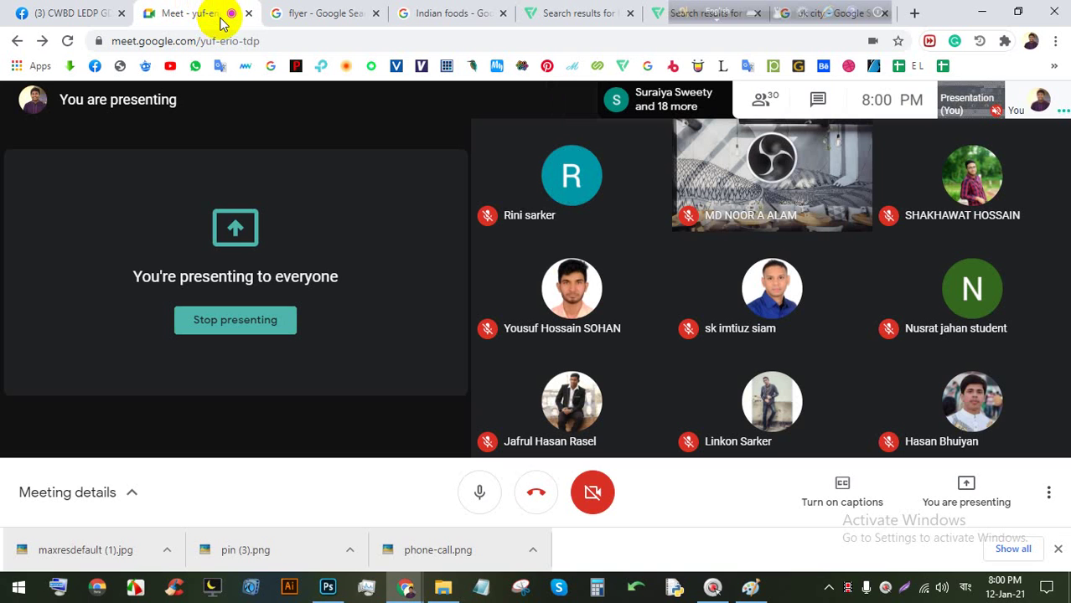
pyautogui.click(287, 92)
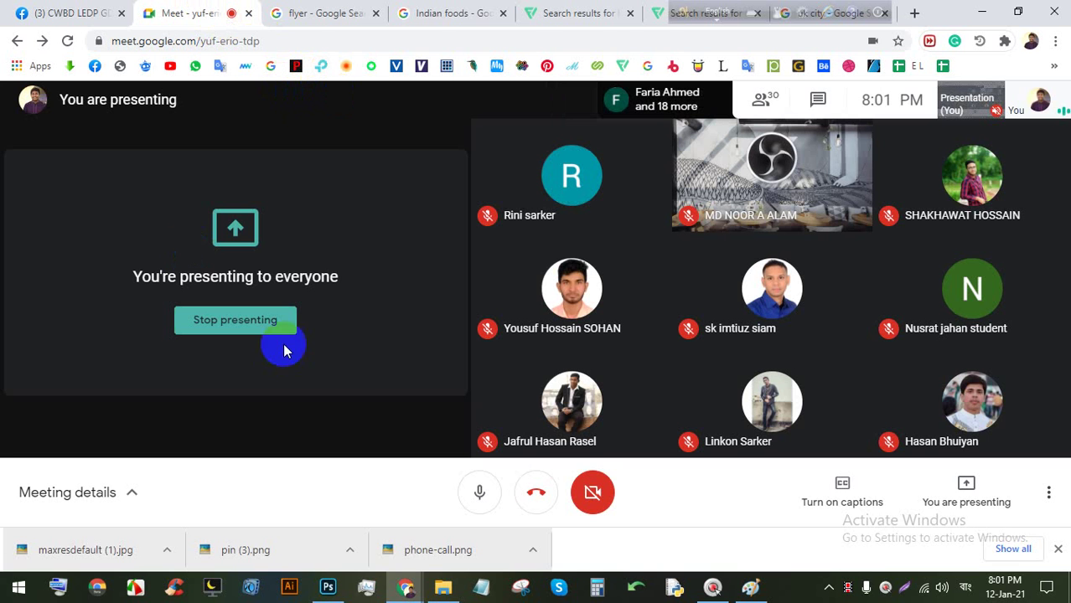
pyautogui.click(541, 11)
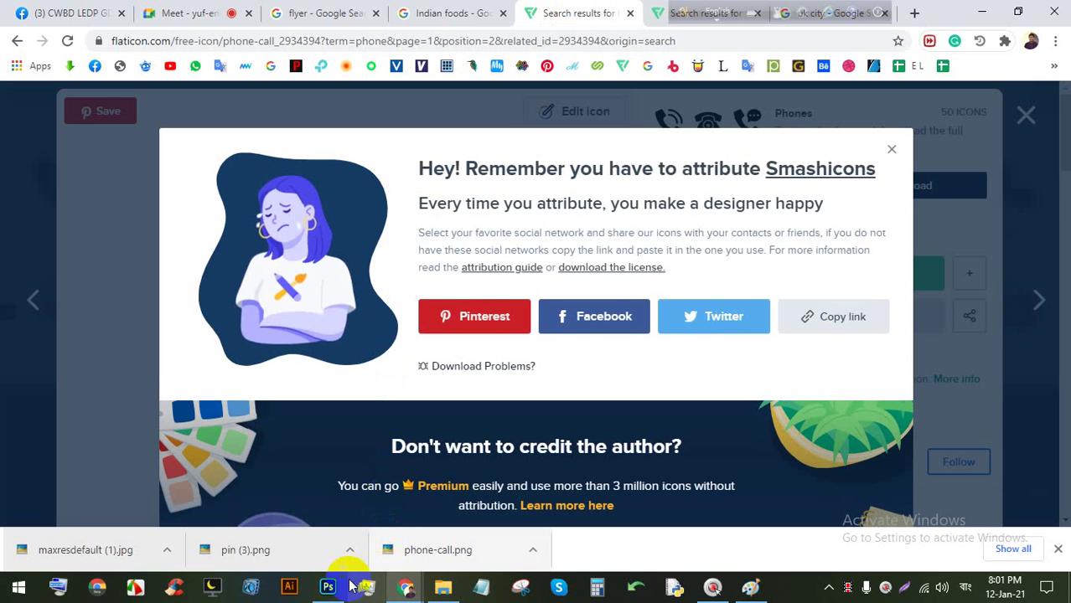
# Close Flaticon's attribution popup and the phone-call icon details, then return to the Meet call.
pyautogui.click(1009, 118)
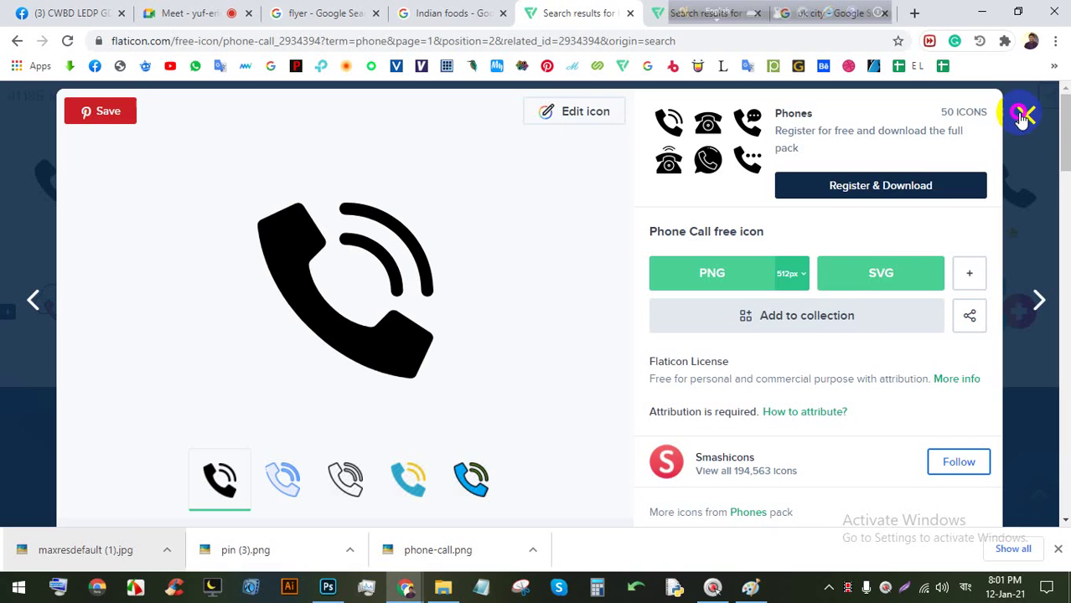
pyautogui.click(1024, 115)
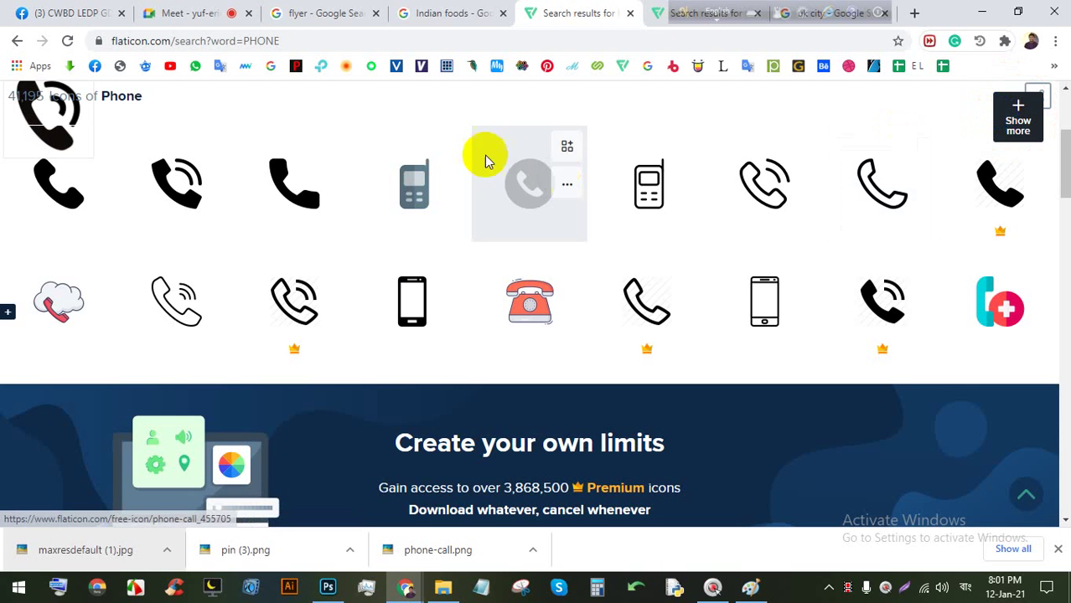
pyautogui.click(174, 10)
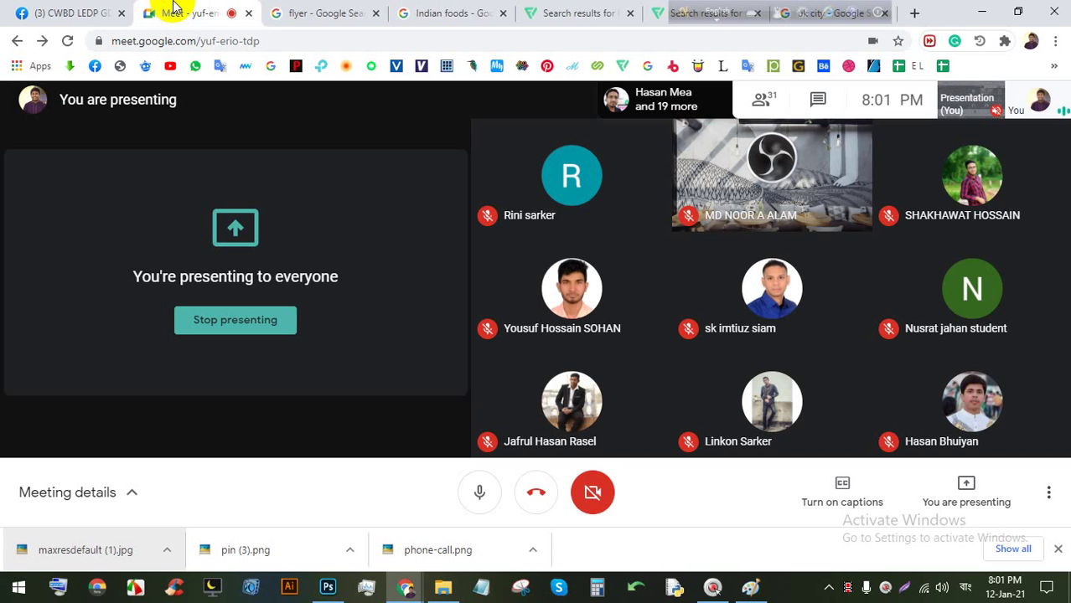
# Preview the Creative Market flyer templates image in the Google Images flyer results.
pyautogui.click(316, 8)
pyautogui.scroll(-2, 506, 240)
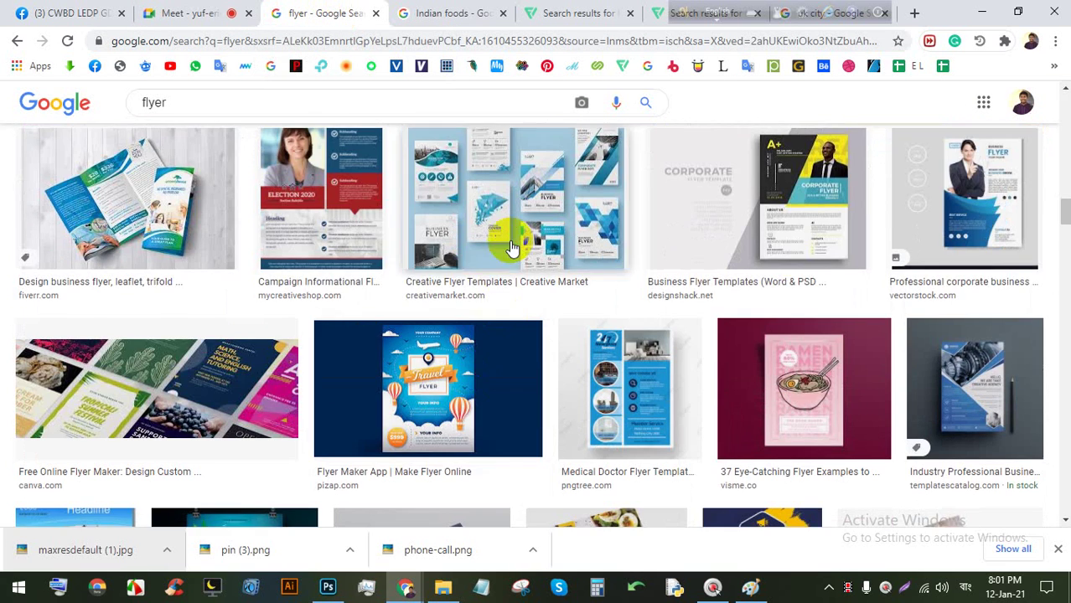
pyautogui.click(506, 238)
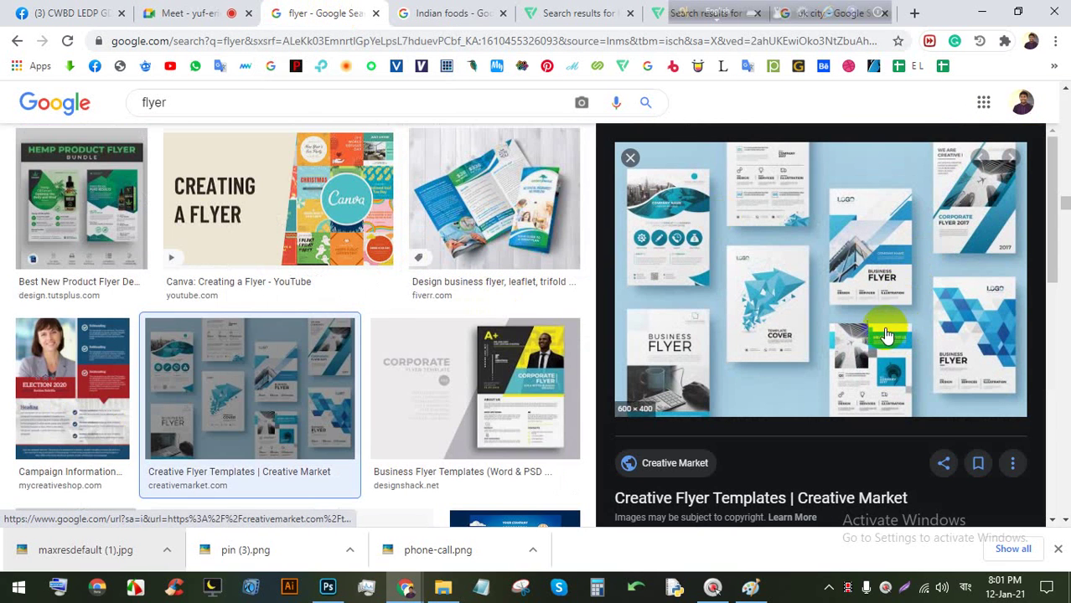
pyautogui.scroll(-4, 368, 409)
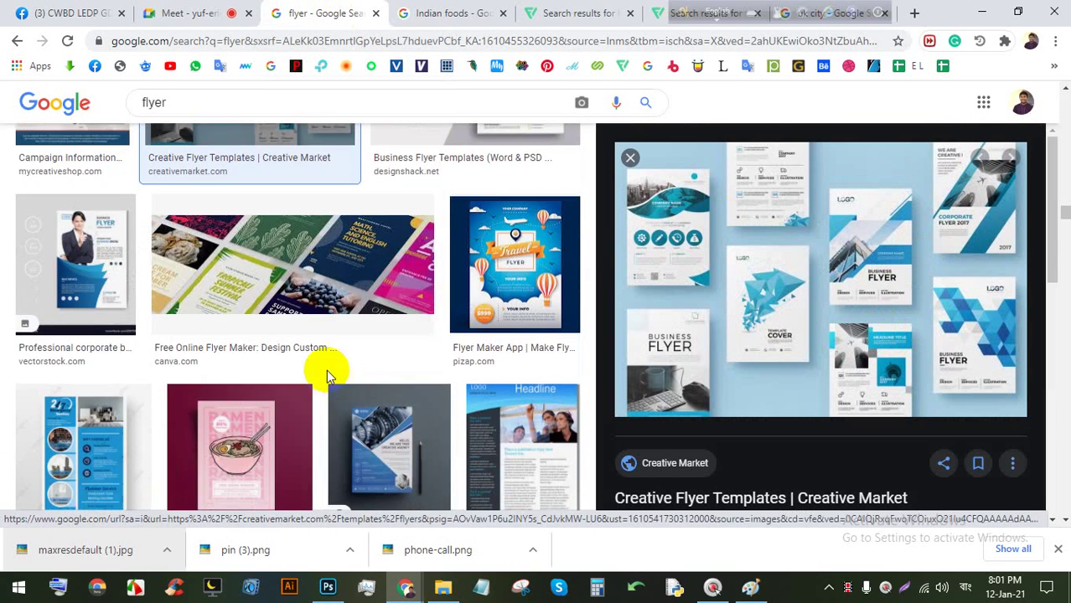
pyautogui.scroll(-4, 326, 370)
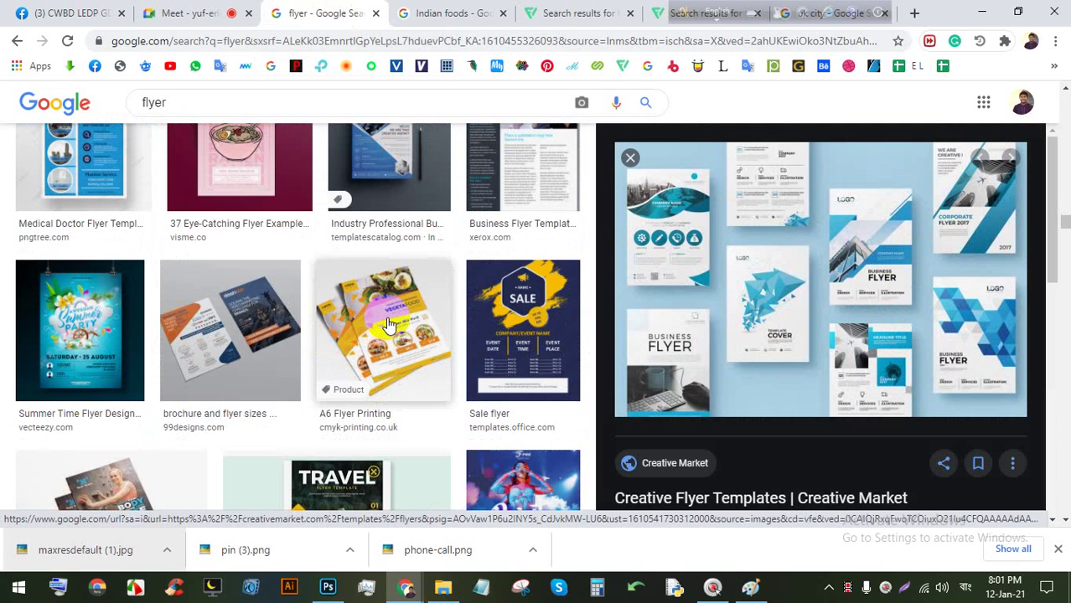
# Preview the Sale flyer and 99Designs examples, then stop presenting in the Meet call.
pyautogui.click(492, 302)
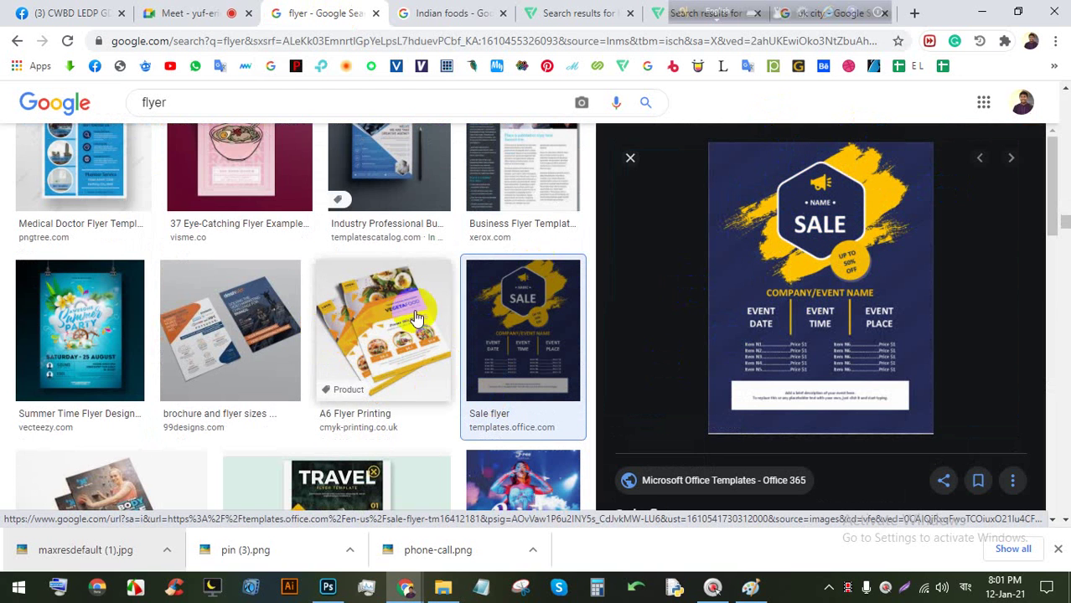
pyautogui.click(205, 300)
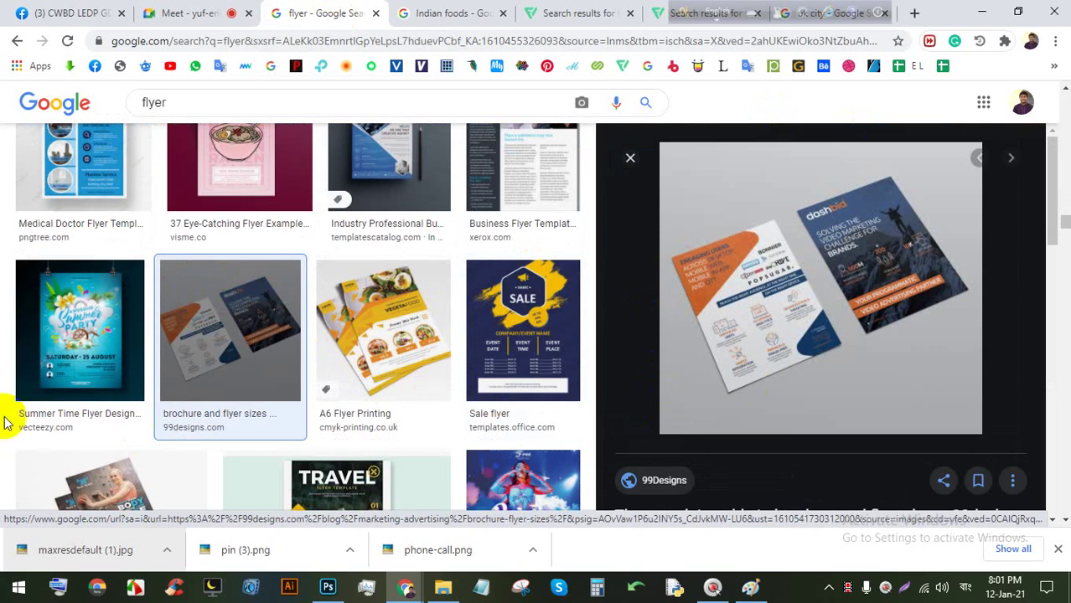
pyautogui.scroll(-9, 88, 410)
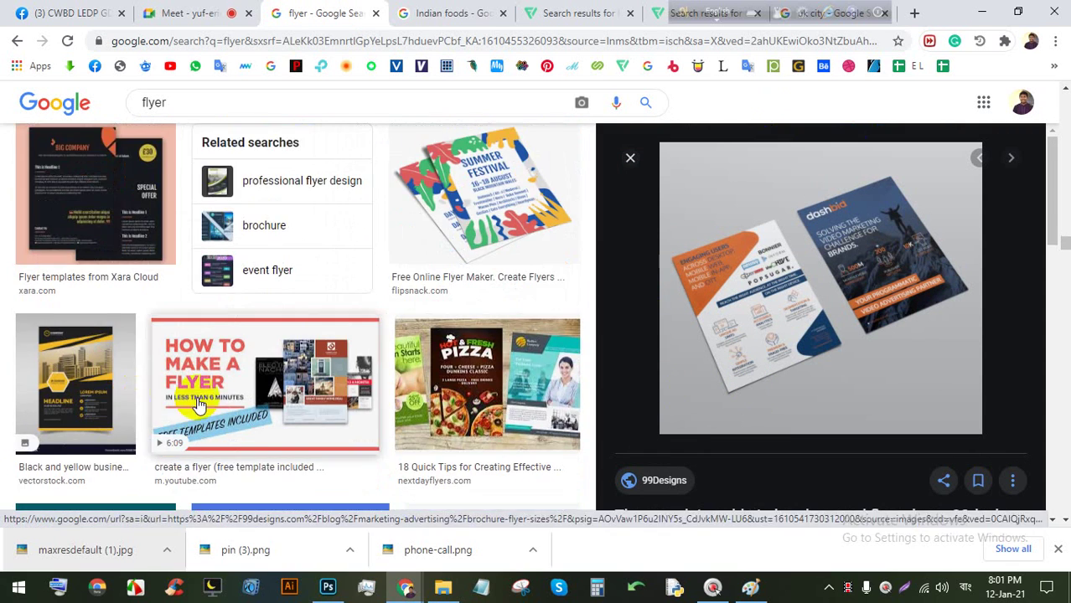
pyautogui.scroll(-4, 227, 384)
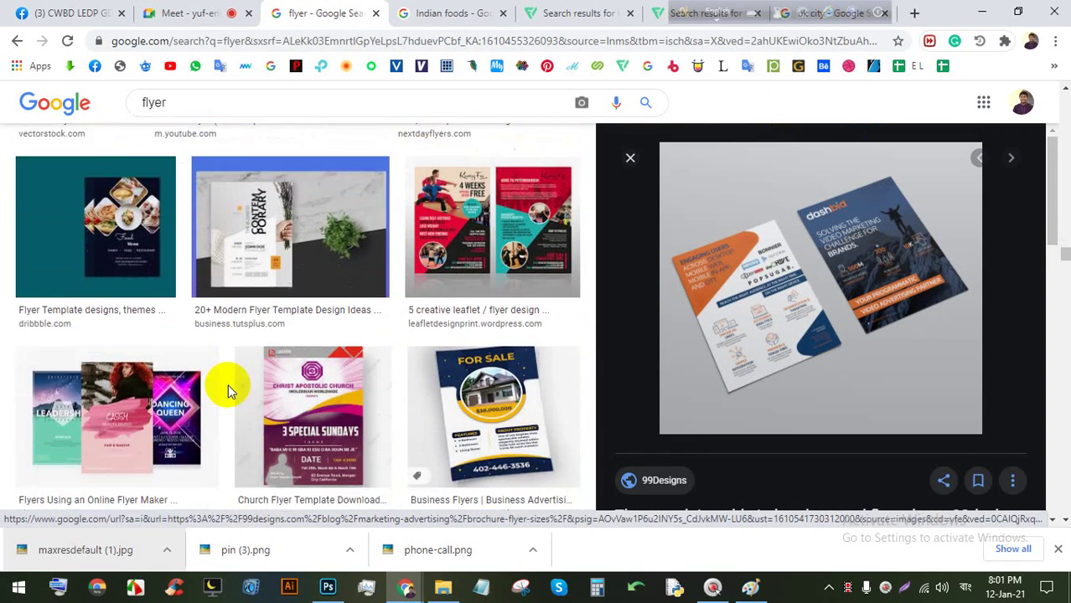
pyautogui.scroll(-8, 228, 383)
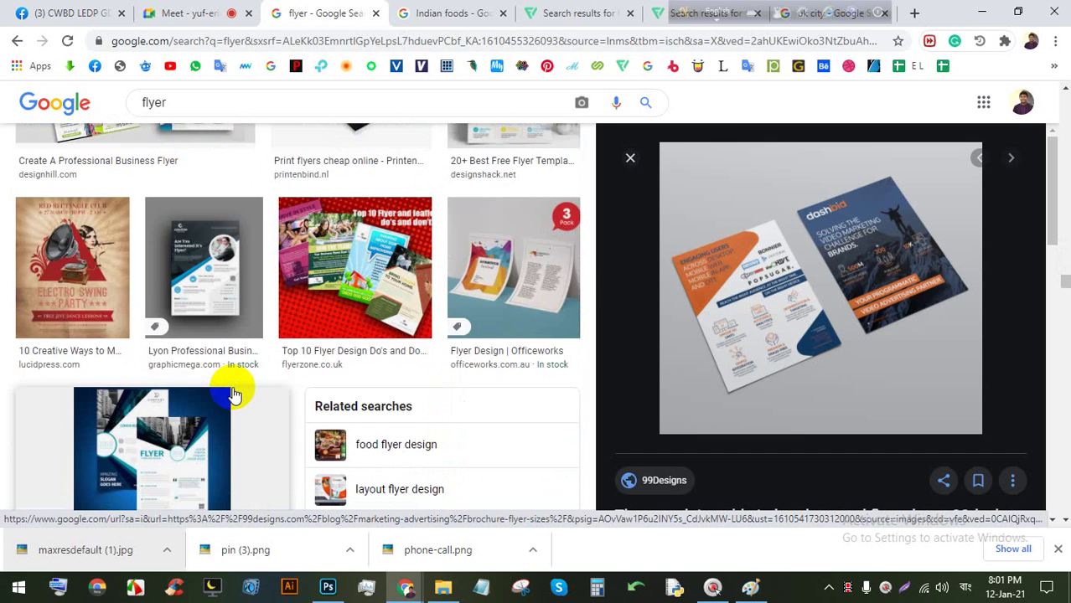
pyautogui.scroll(-6, 230, 391)
pyautogui.click(205, 15)
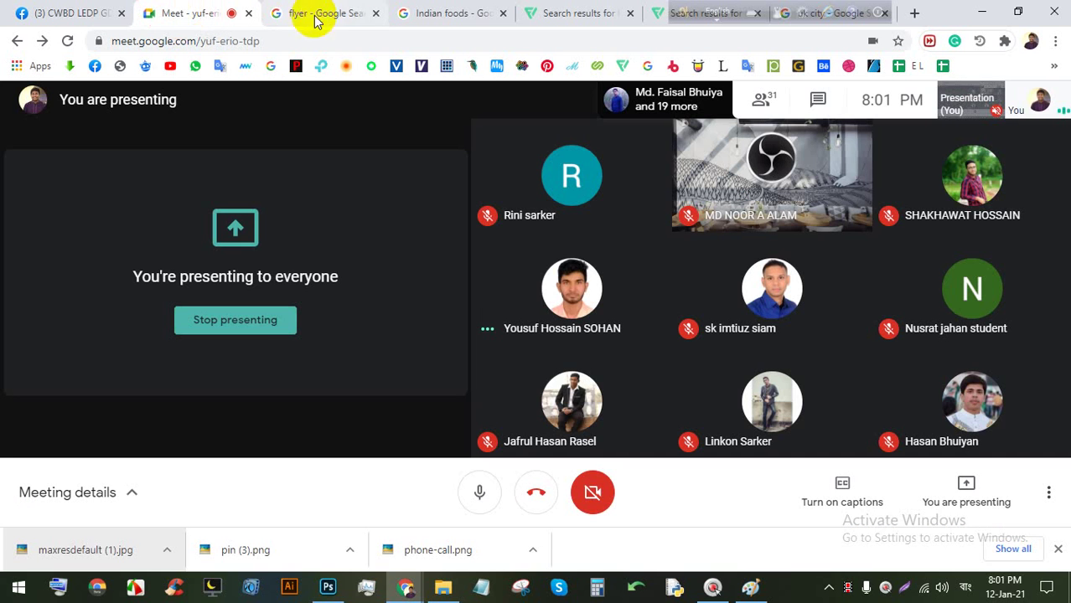
pyautogui.click(246, 340)
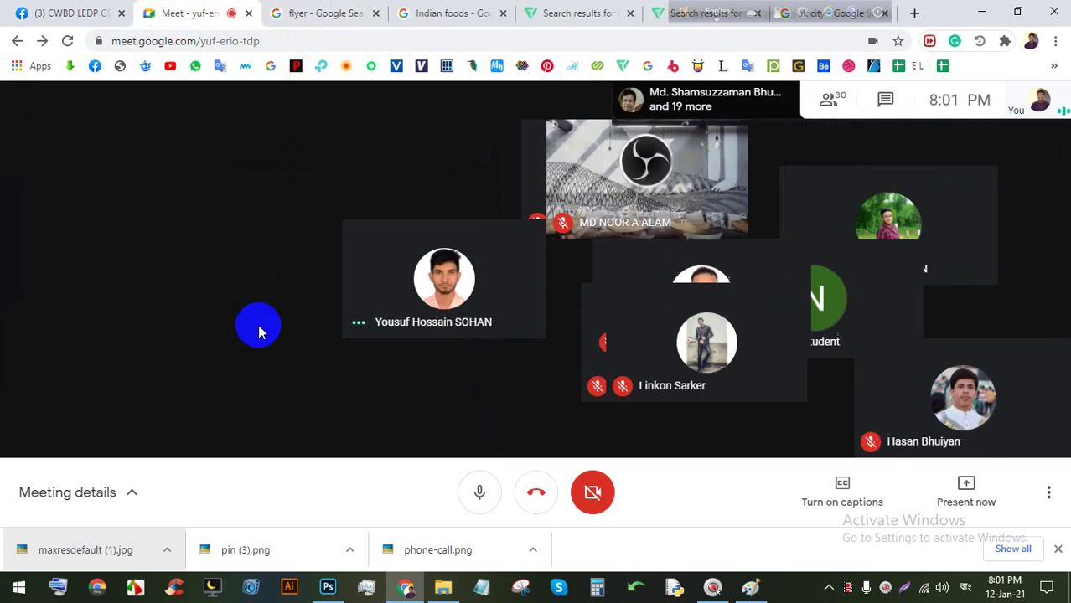